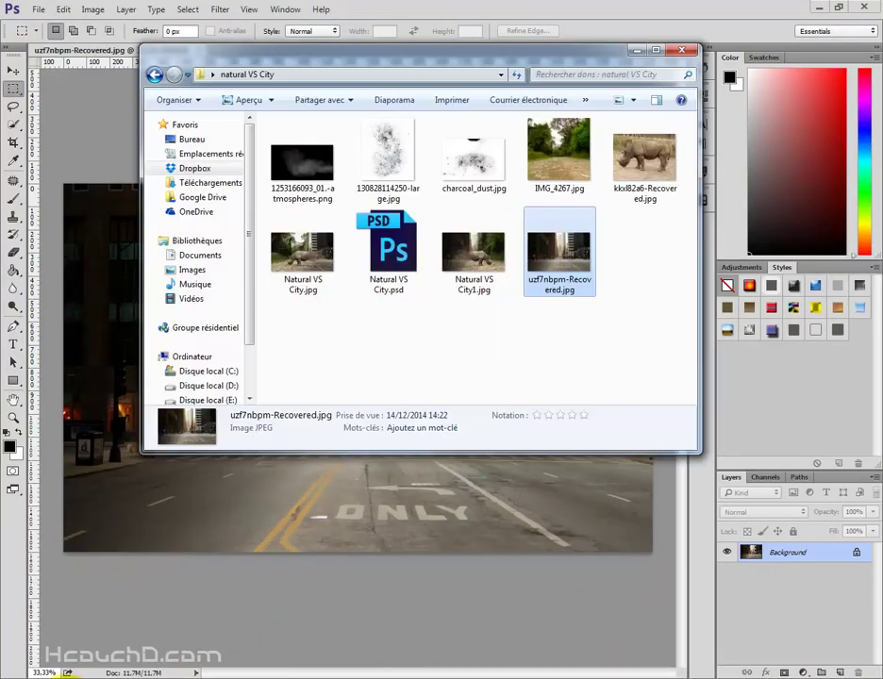
- Drag the forest road photo IMG_4267.jpg from Explorer onto the city street canvas
mouse_move(555, 153)
mouse_down()
mouse_move(437, 484)
mouse_move(120, 179)
mouse_up()
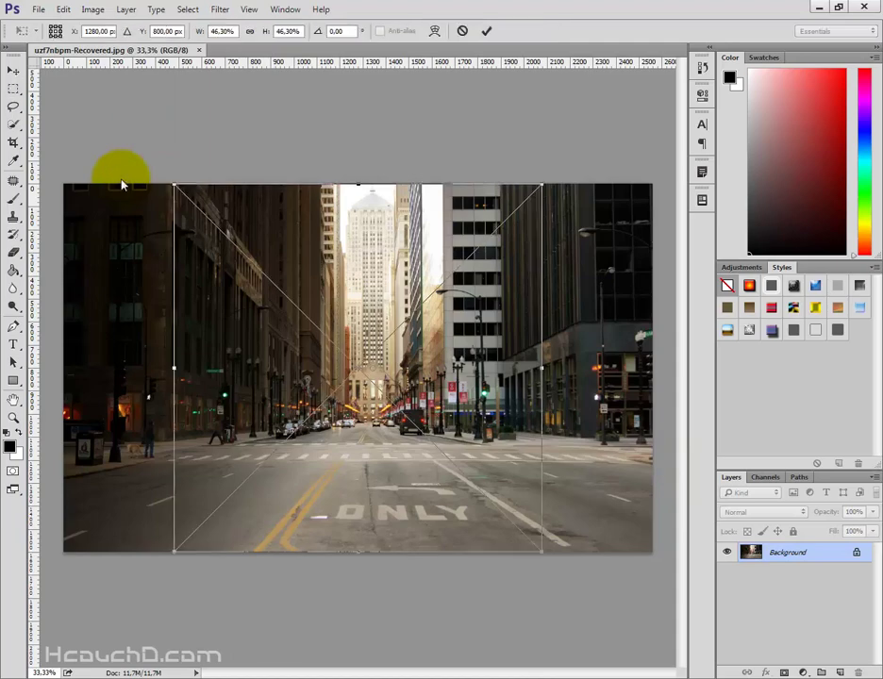
- Scale IMG_4267 to 59.29% and place it over the street's right three-quarters
key(ctrl+minus)
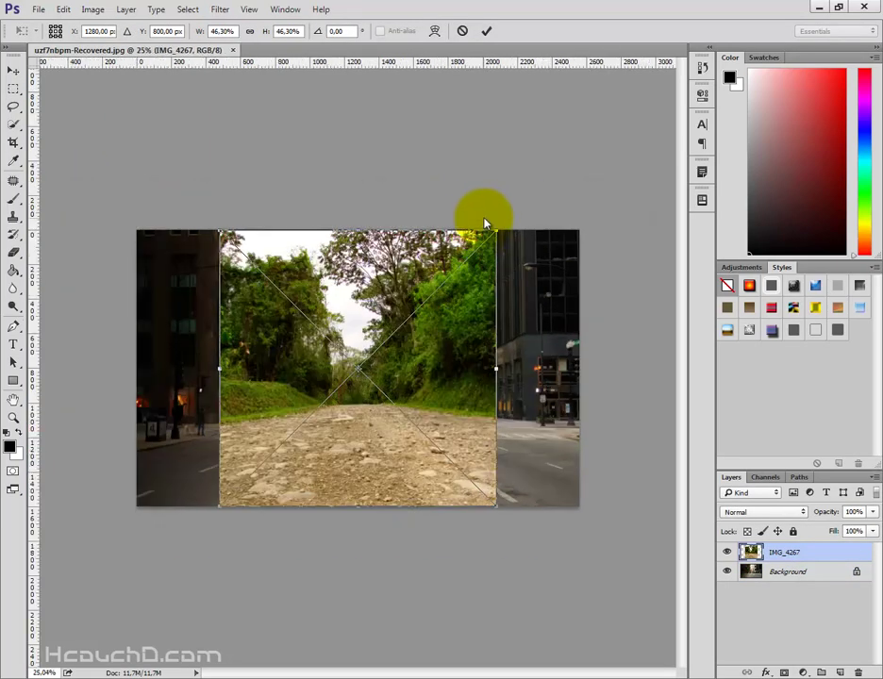
drag(495, 229, 517, 208)
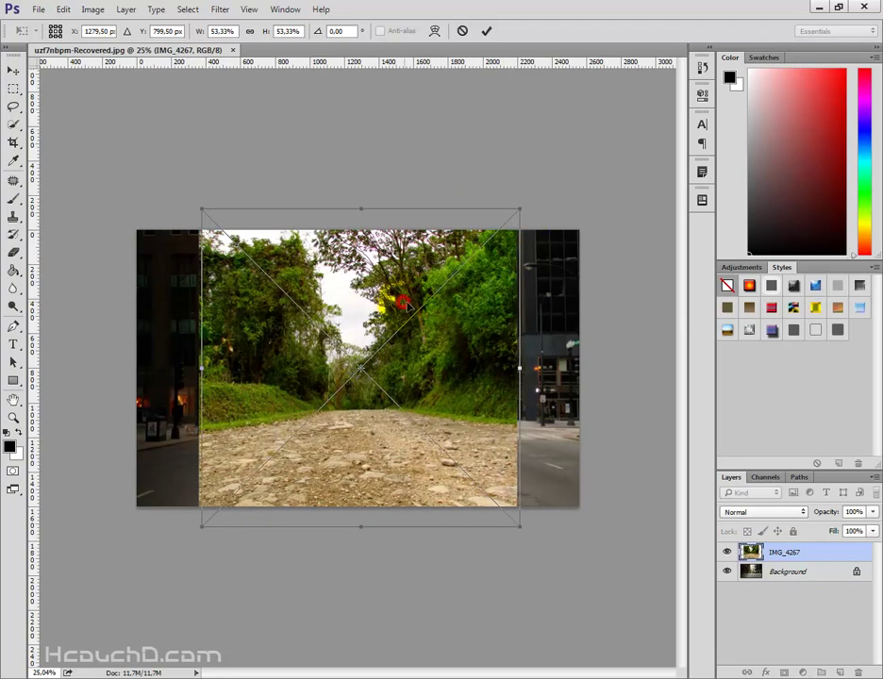
drag(403, 306, 438, 314)
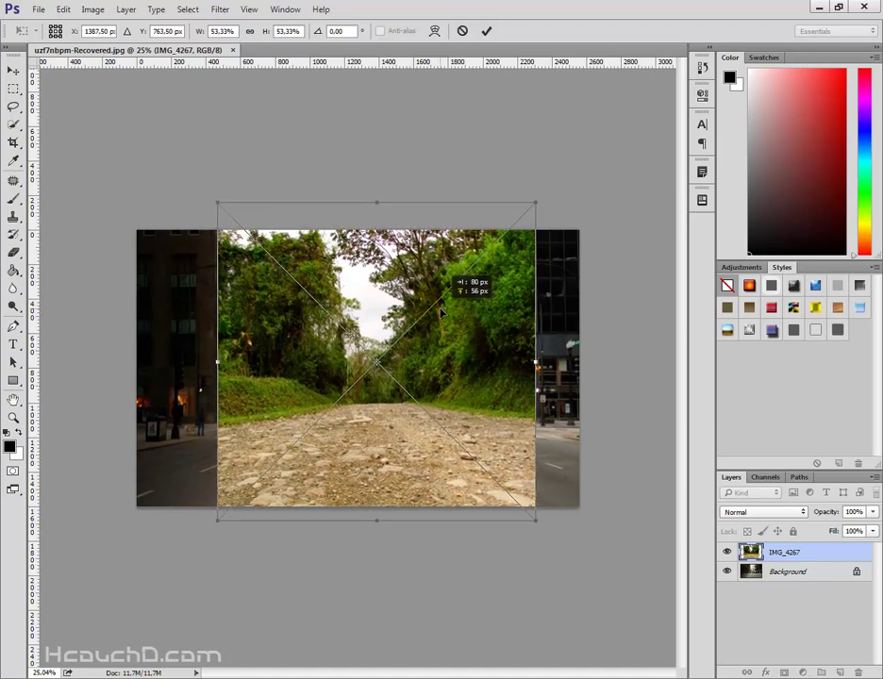
drag(532, 204, 534, 203)
drag(489, 271, 502, 278)
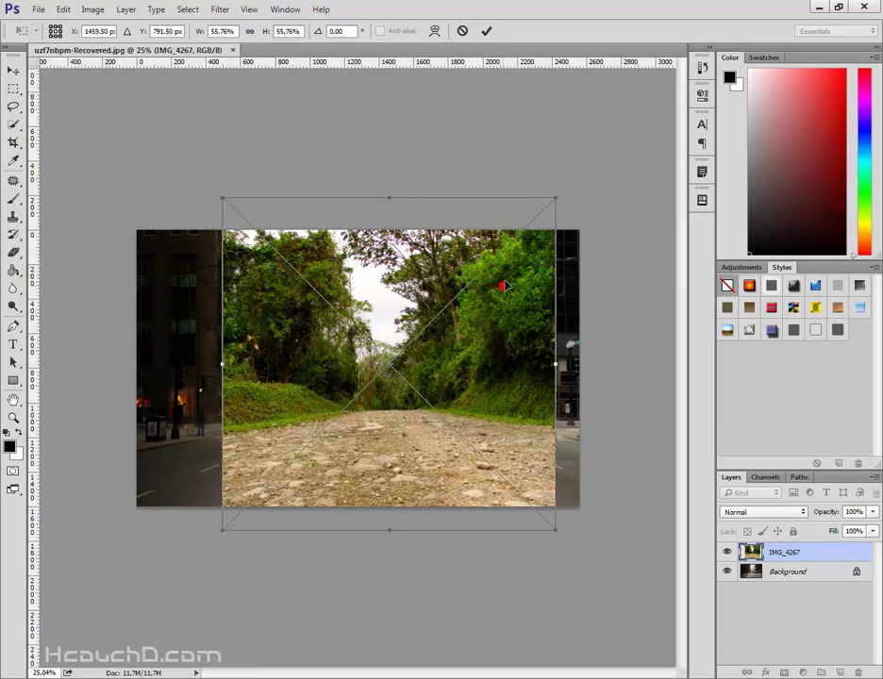
drag(503, 288, 508, 283)
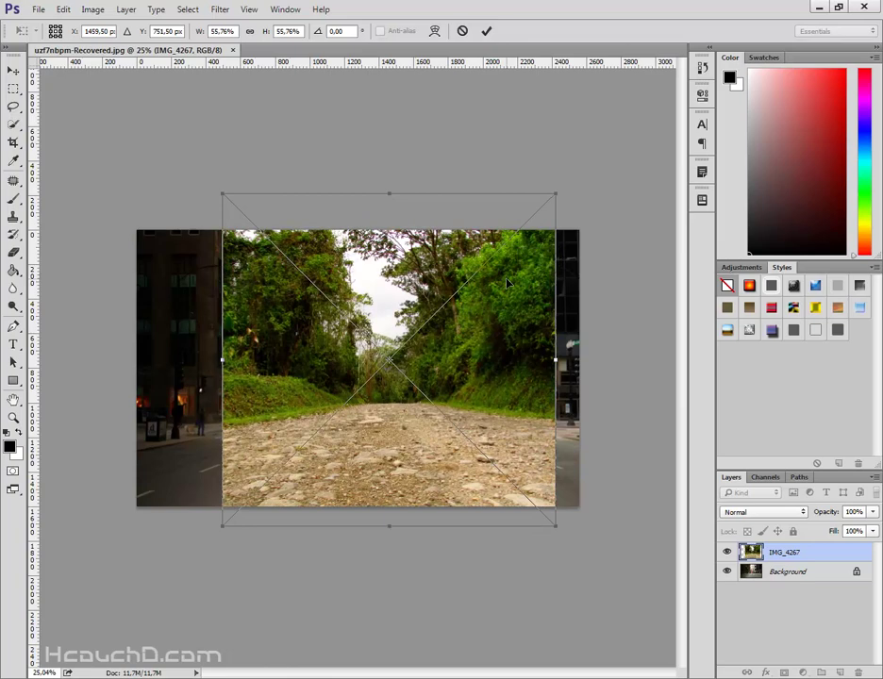
drag(506, 283, 515, 281)
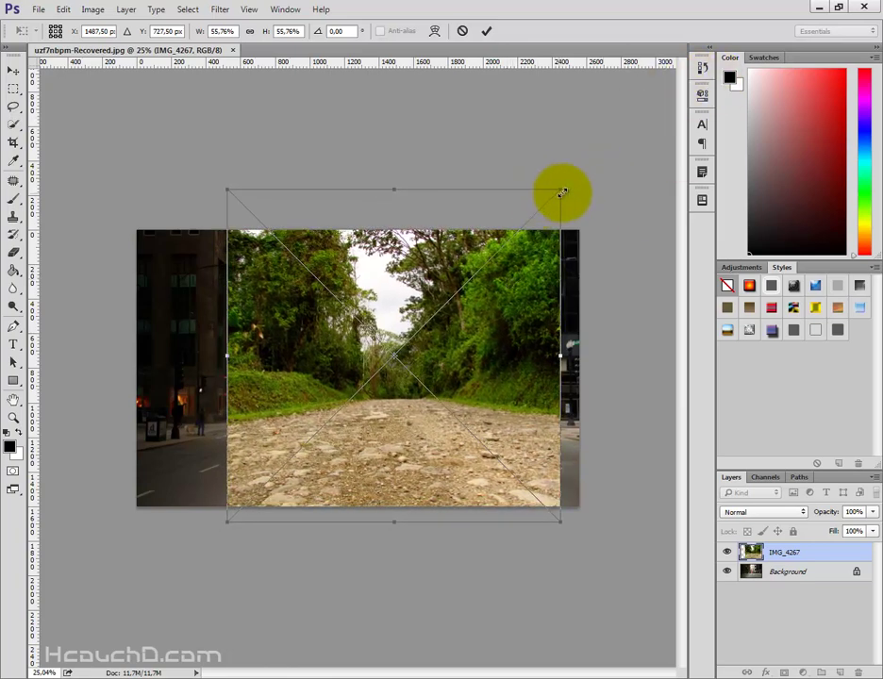
drag(562, 192, 589, 177)
drag(516, 306, 517, 324)
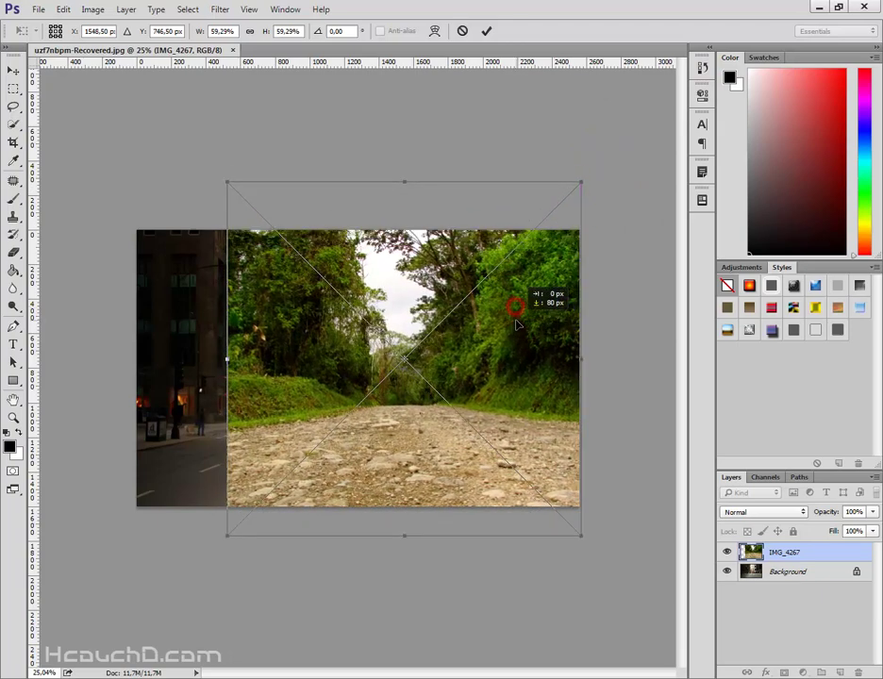
click(486, 31)
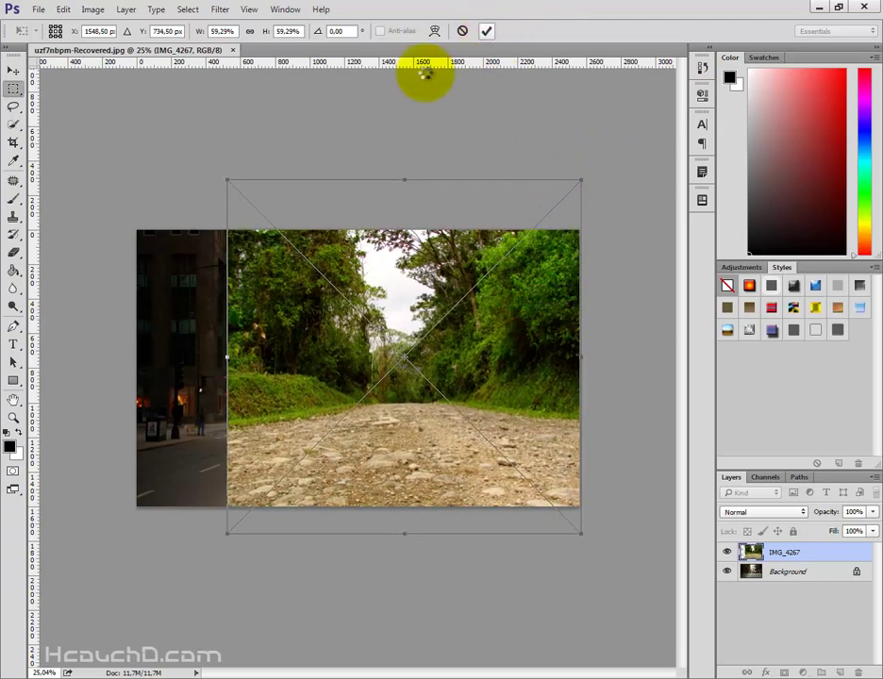
click(12, 74)
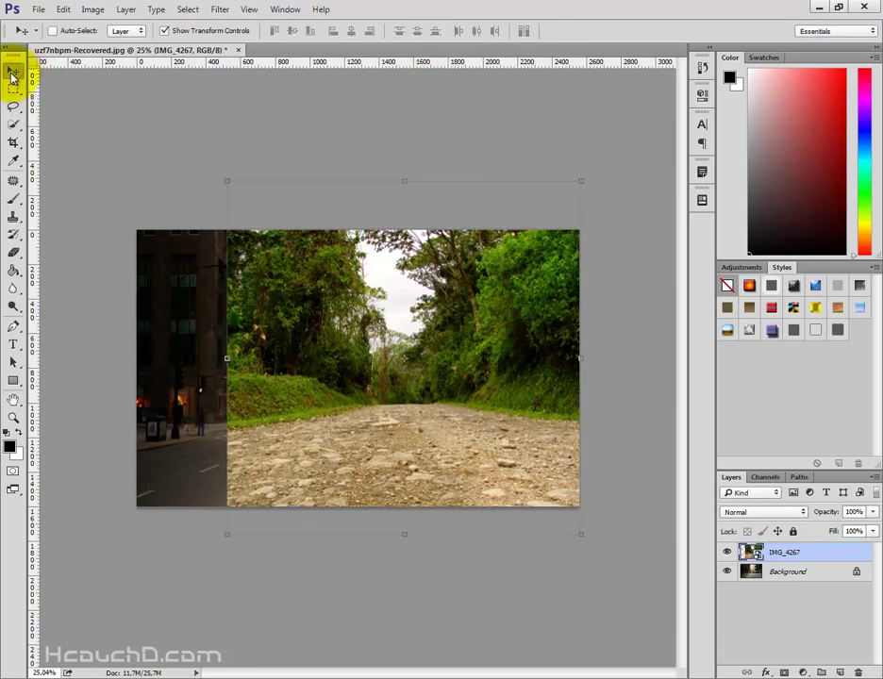
- Add a layer mask to IMG_4267 and set up a soft 1163 px brush
click(784, 672)
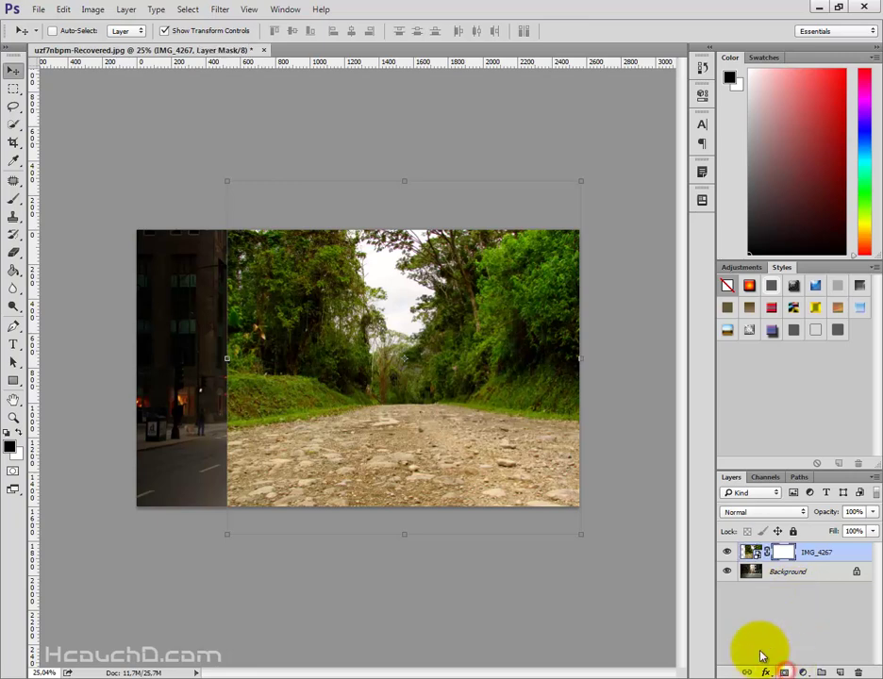
click(16, 200)
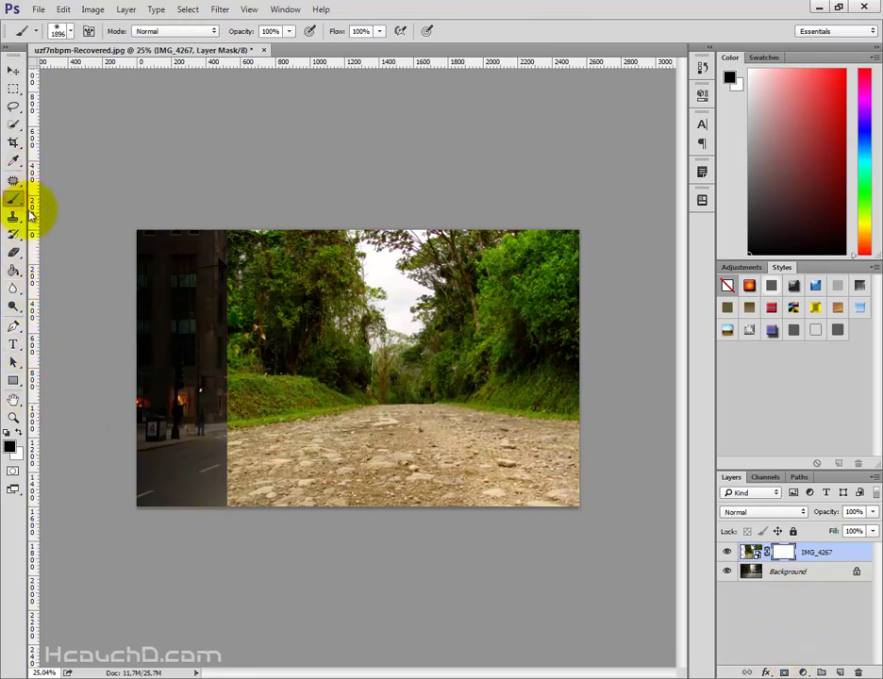
right_click(301, 324)
drag(456, 361, 461, 363)
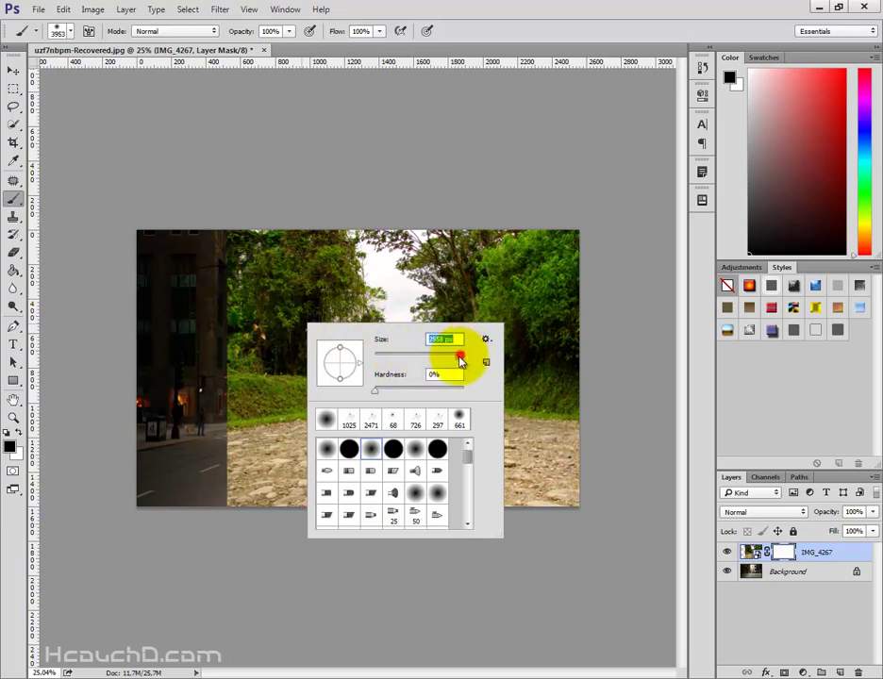
drag(458, 361, 452, 361)
- Paint black on the mask's left side to reveal the city street and lower-left road
click(197, 275)
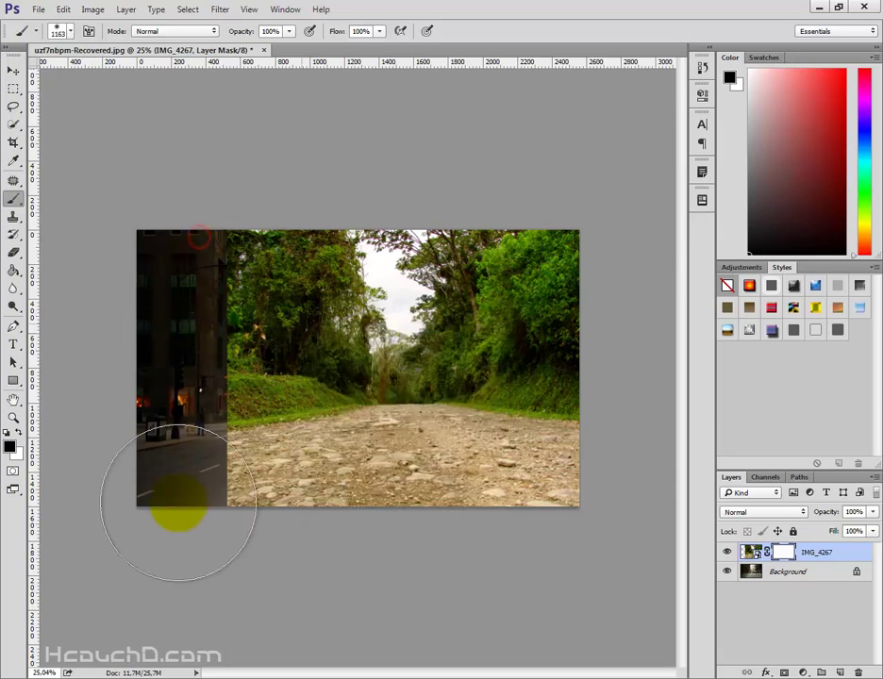
mouse_move(178, 513)
mouse_down()
mouse_move(212, 298)
mouse_move(203, 528)
mouse_move(226, 230)
mouse_move(244, 510)
mouse_move(272, 207)
mouse_move(291, 255)
mouse_move(260, 315)
mouse_move(188, 305)
mouse_up()
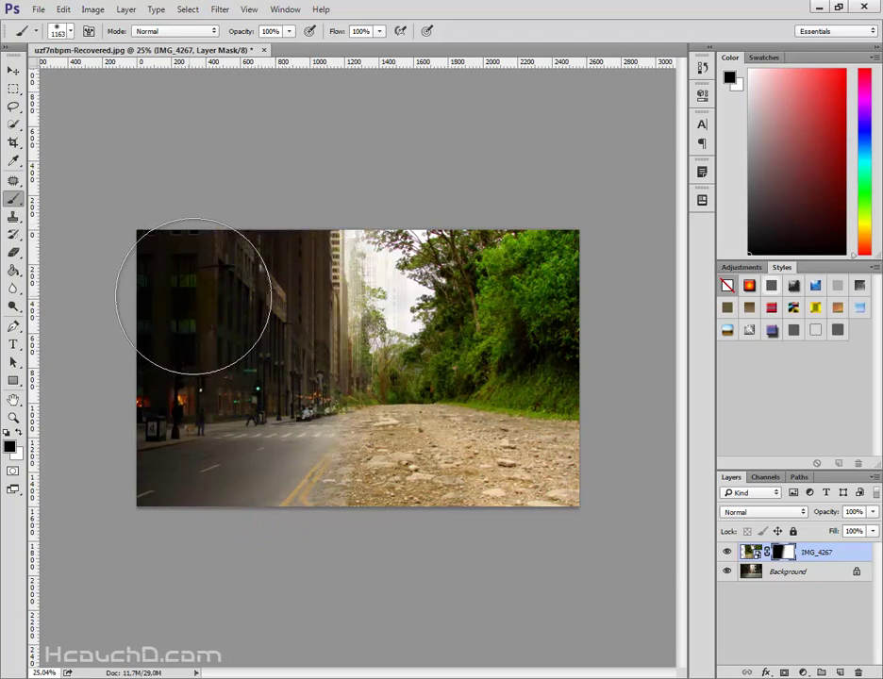
mouse_move(266, 485)
mouse_down()
mouse_move(226, 512)
mouse_move(168, 335)
mouse_up()
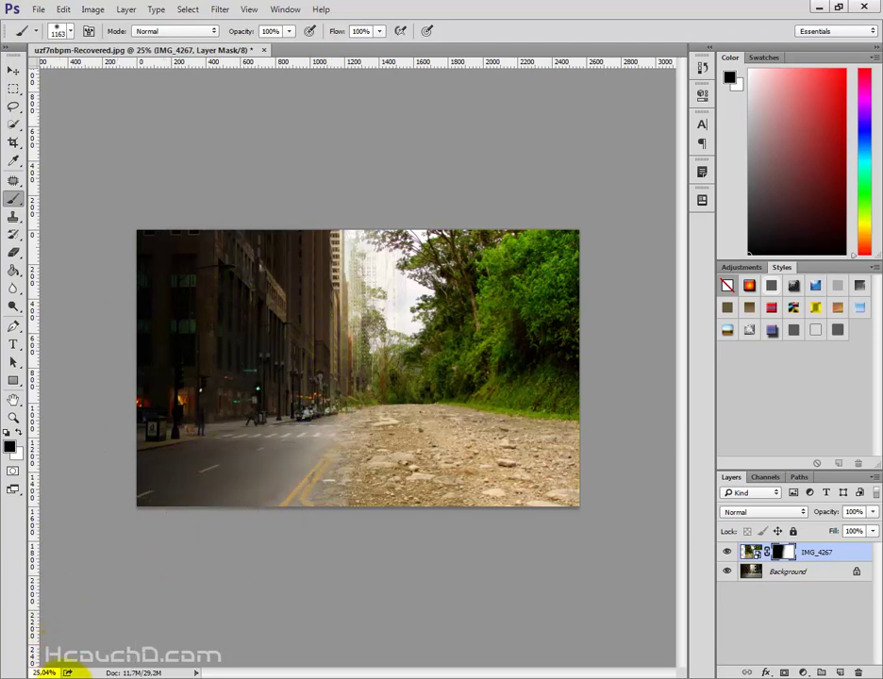
key(ctrl+o)
- Place kkxl82a6-Recovered.jpg into the composition as a new layer at 94.72%
click(472, 268)
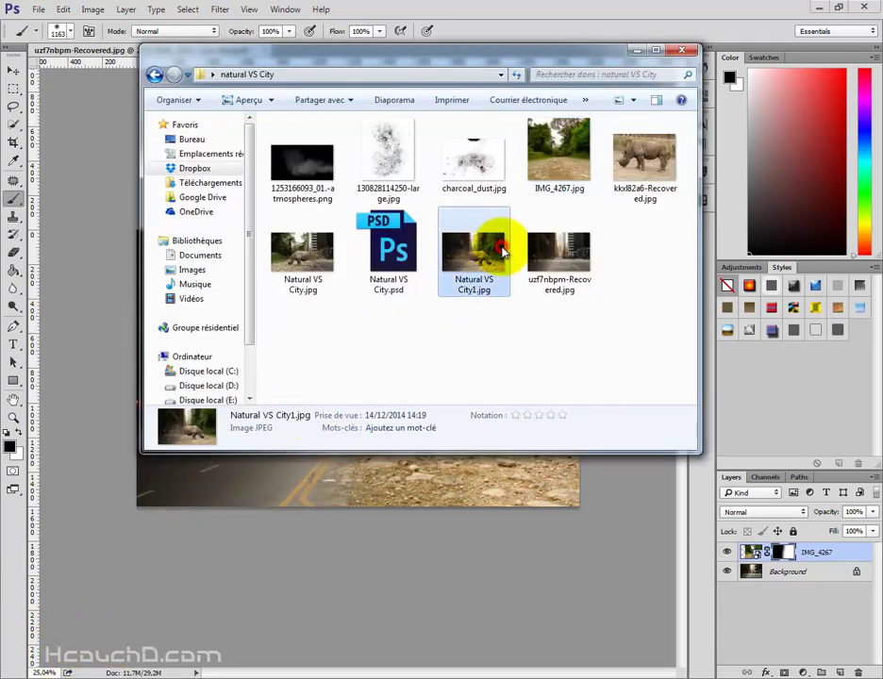
click(640, 155)
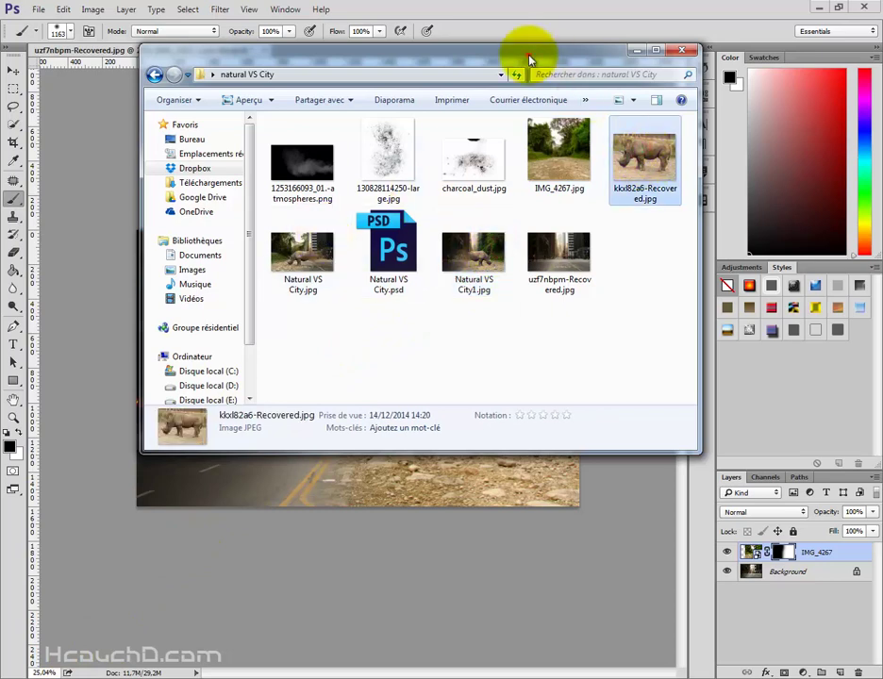
drag(524, 52, 465, 163)
mouse_move(589, 271)
mouse_down()
mouse_move(470, 51)
mouse_move(466, 112)
mouse_up()
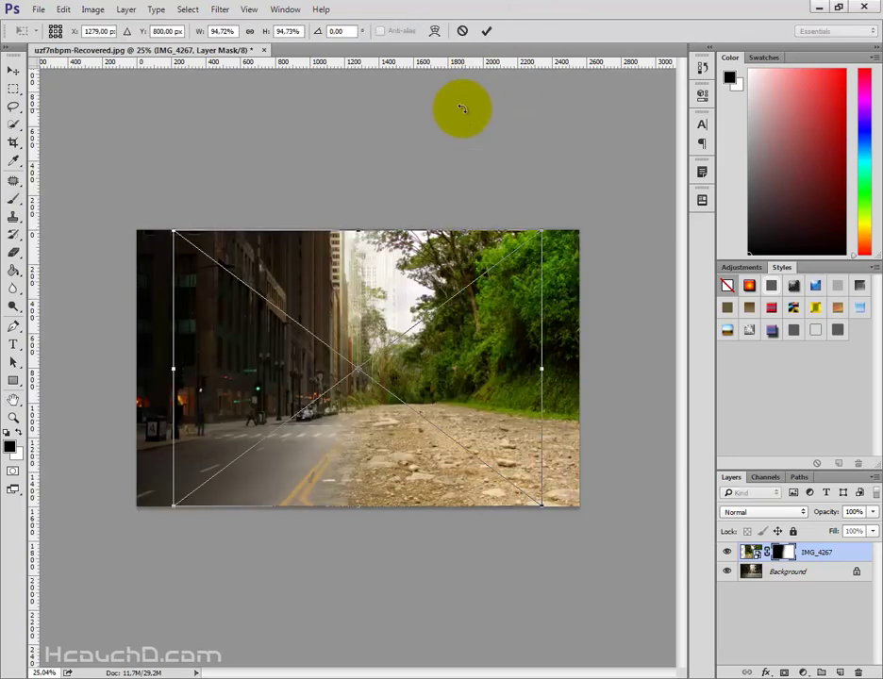
click(484, 32)
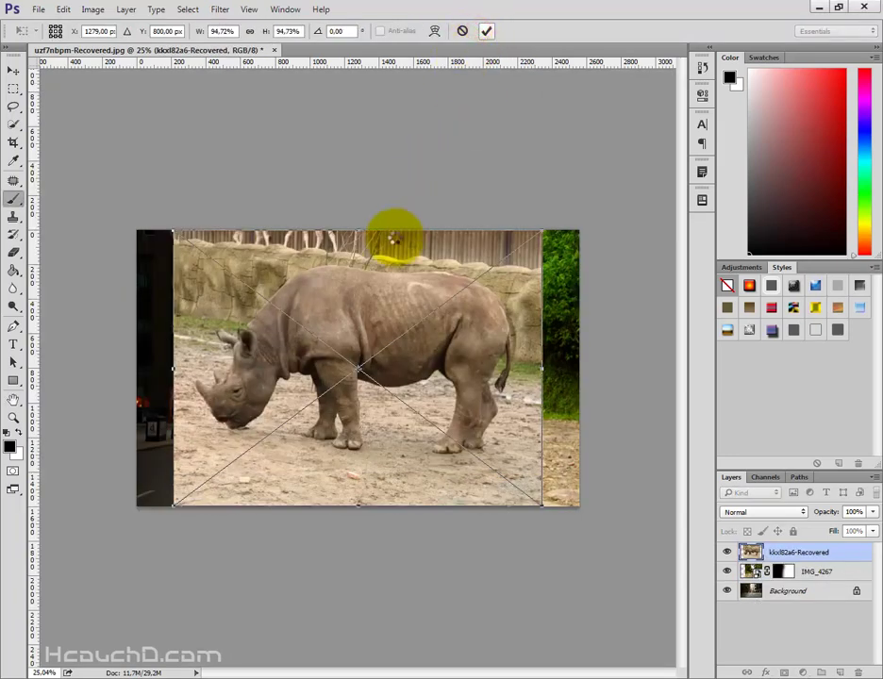
key(ctrl+1)
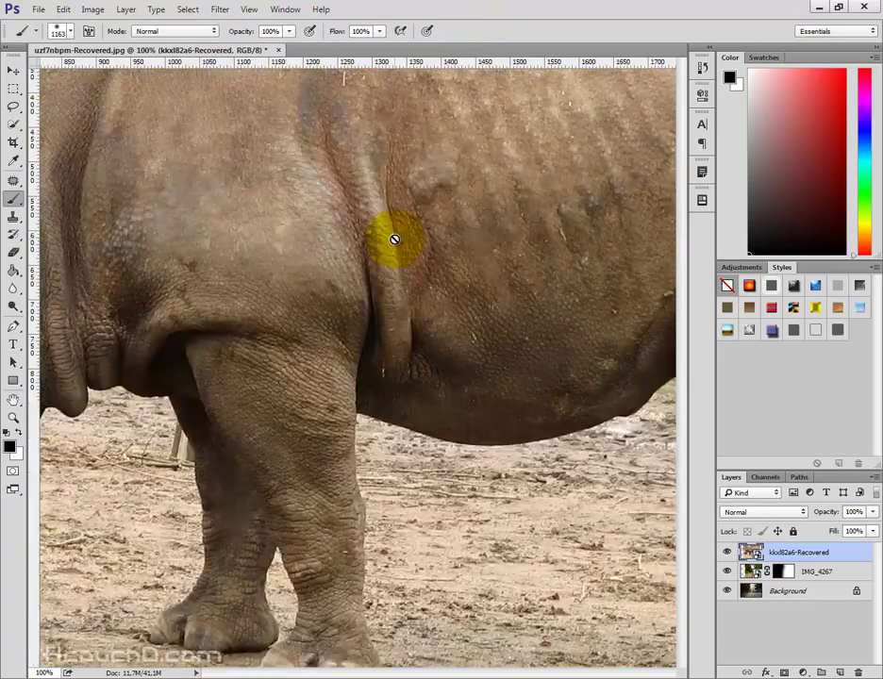
key(ctrl+0)
scroll(282, 349, up, 1)
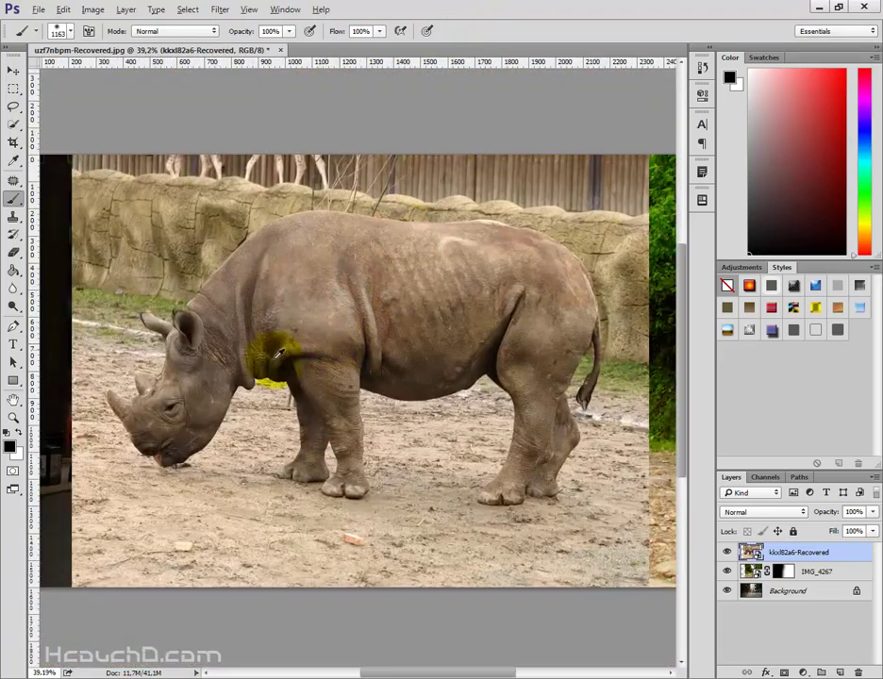
scroll(185, 354, up, 1)
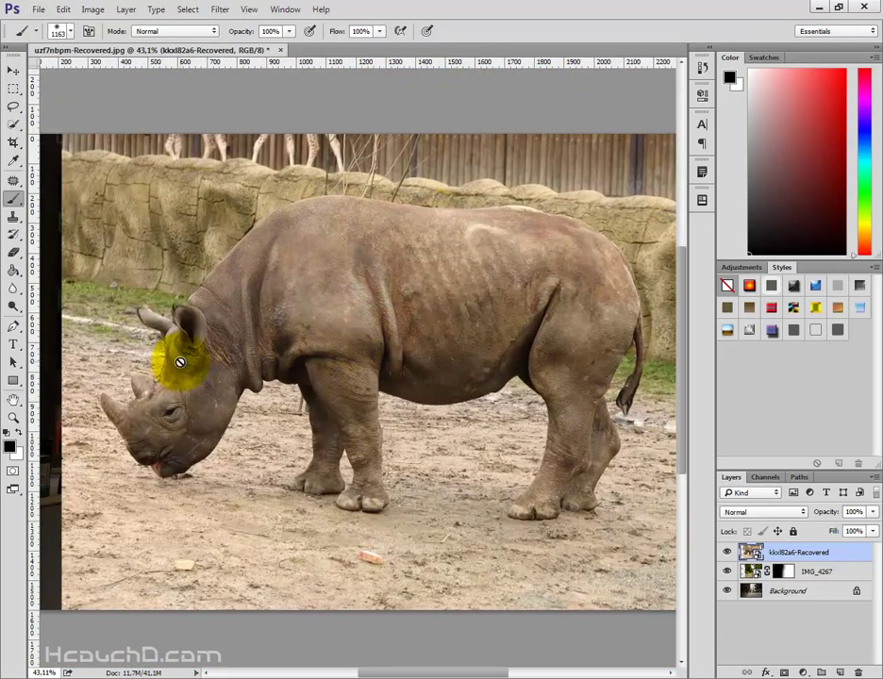
scroll(180, 362, up, 1)
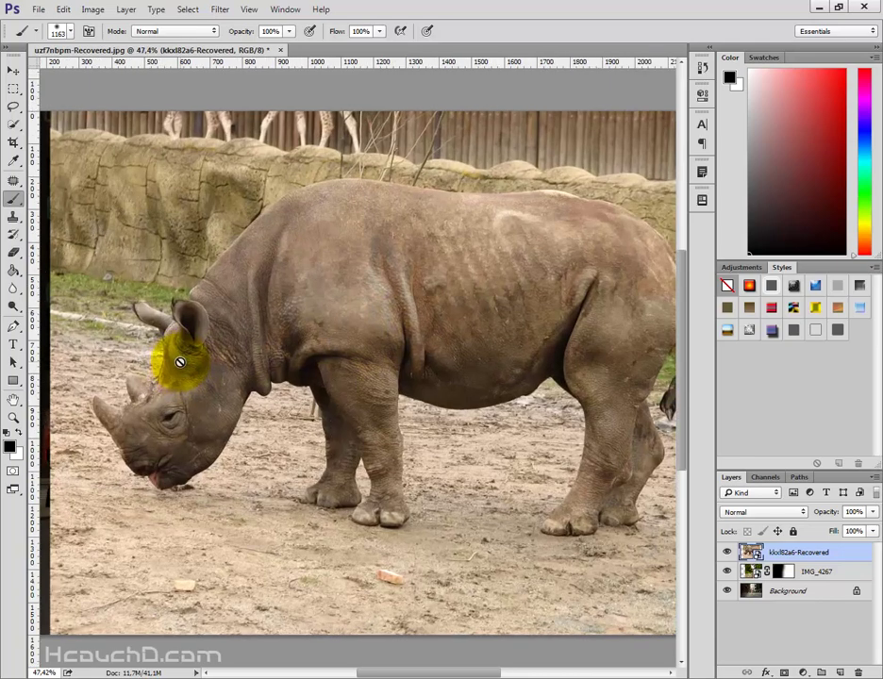
scroll(181, 362, left, 1)
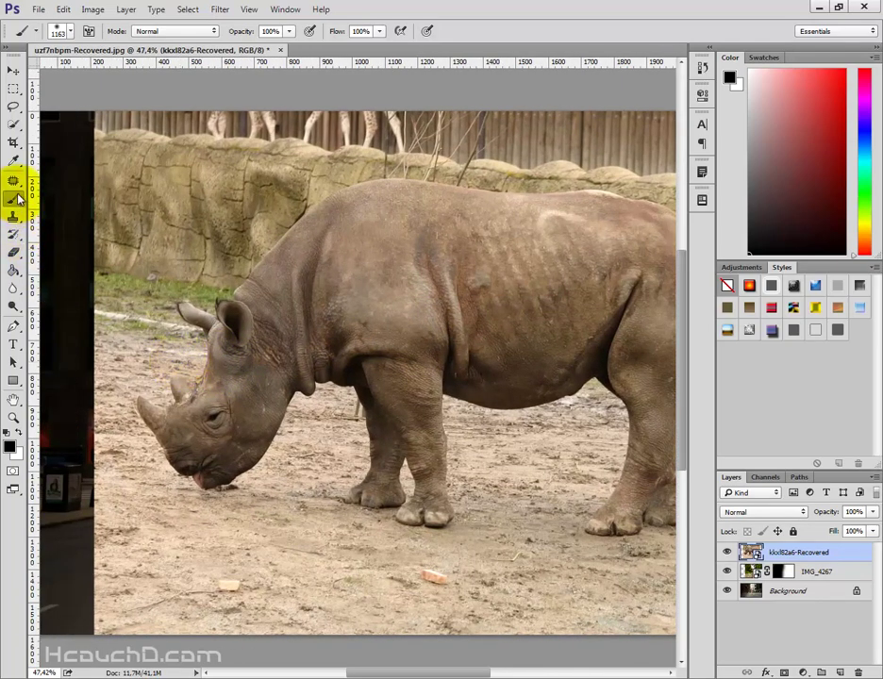
- Quick-select the rhino's head, neck and hindquarter
click(13, 123)
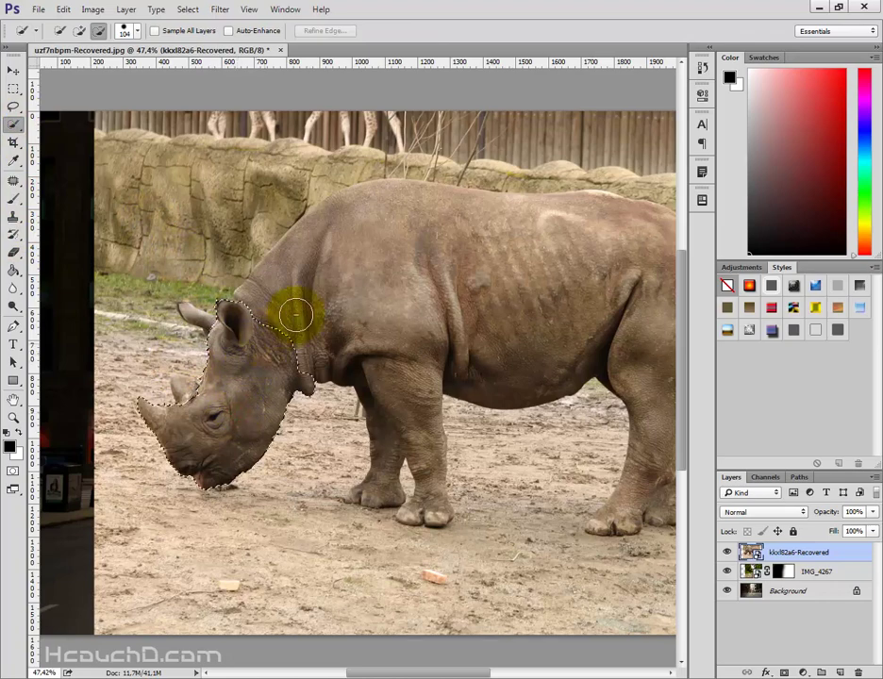
mouse_move(295, 314)
mouse_down()
mouse_move(438, 282)
mouse_move(500, 276)
mouse_move(553, 282)
mouse_move(552, 289)
mouse_move(533, 283)
mouse_up()
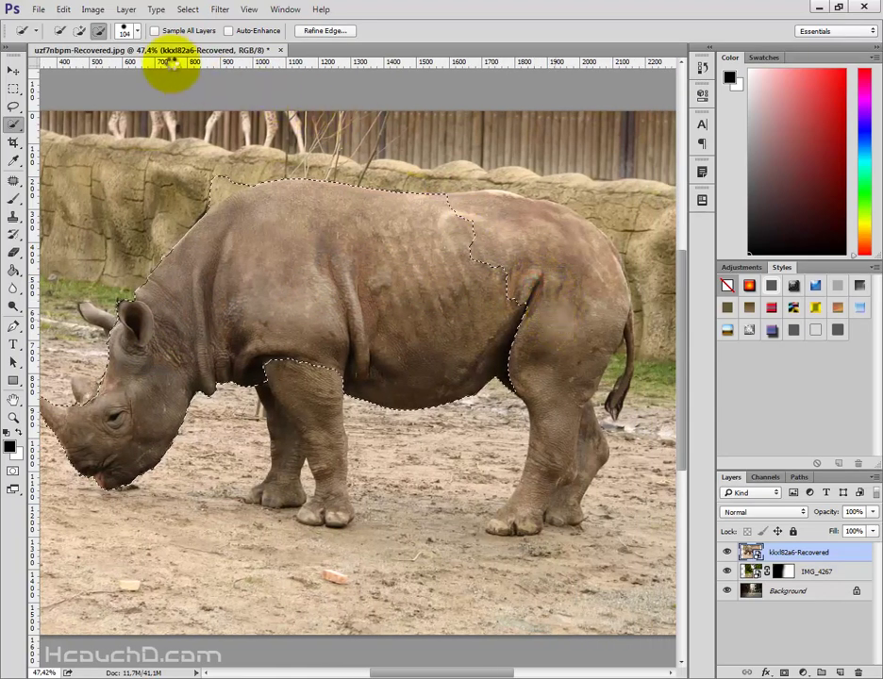
click(81, 31)
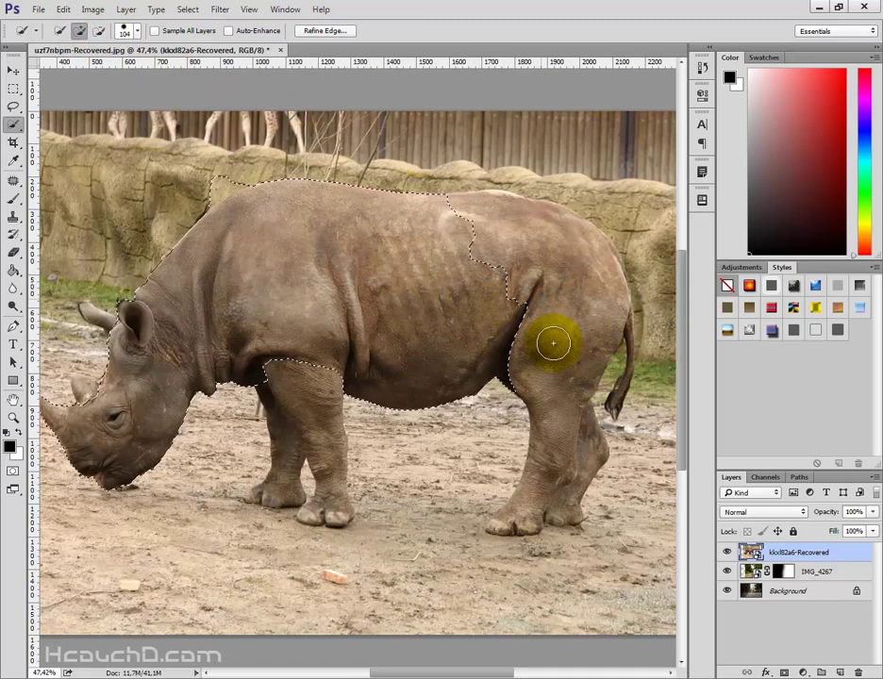
mouse_move(556, 350)
mouse_down()
mouse_move(513, 244)
mouse_move(458, 231)
mouse_move(528, 283)
mouse_move(512, 296)
mouse_up()
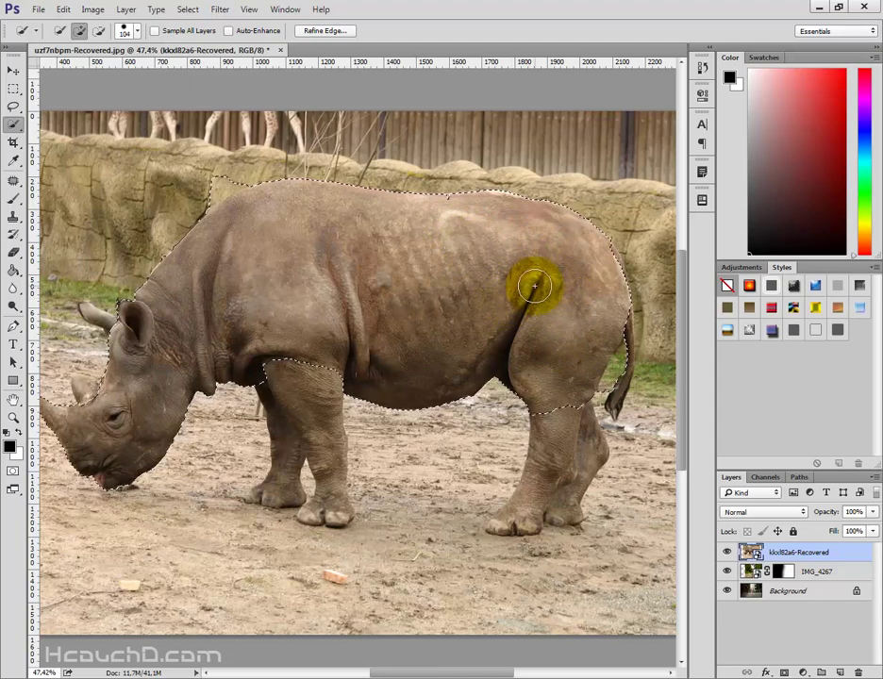
- Add the hind leg, front leg and both feet with hooves to the selection
alt+scroll(578, 479, up, 2)
alt+scroll(575, 479, up, 1)
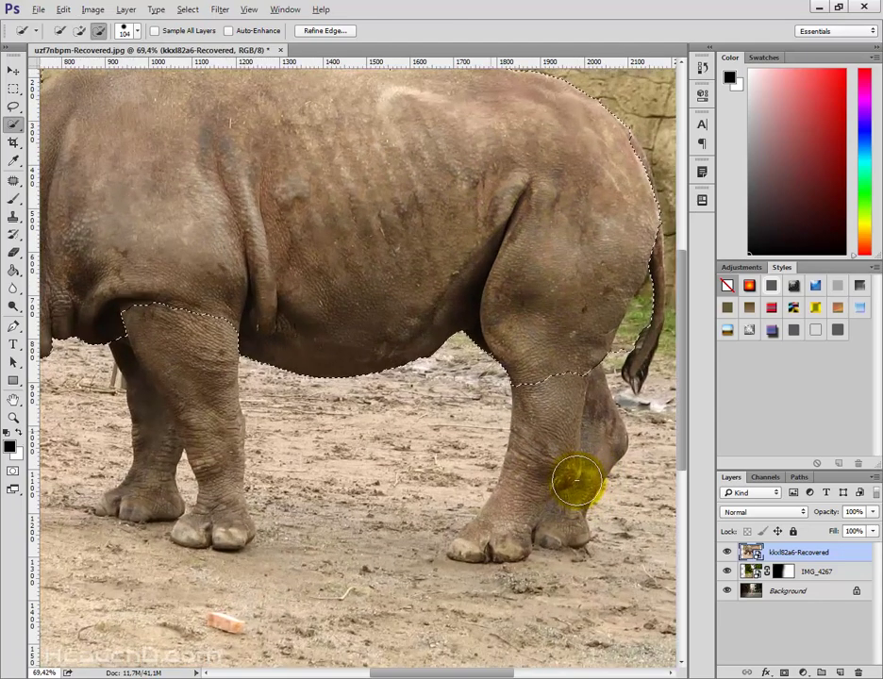
alt+scroll(565, 443, up, 1)
mouse_move(559, 405)
mouse_down()
mouse_move(548, 499)
mouse_move(518, 542)
mouse_move(571, 451)
mouse_up()
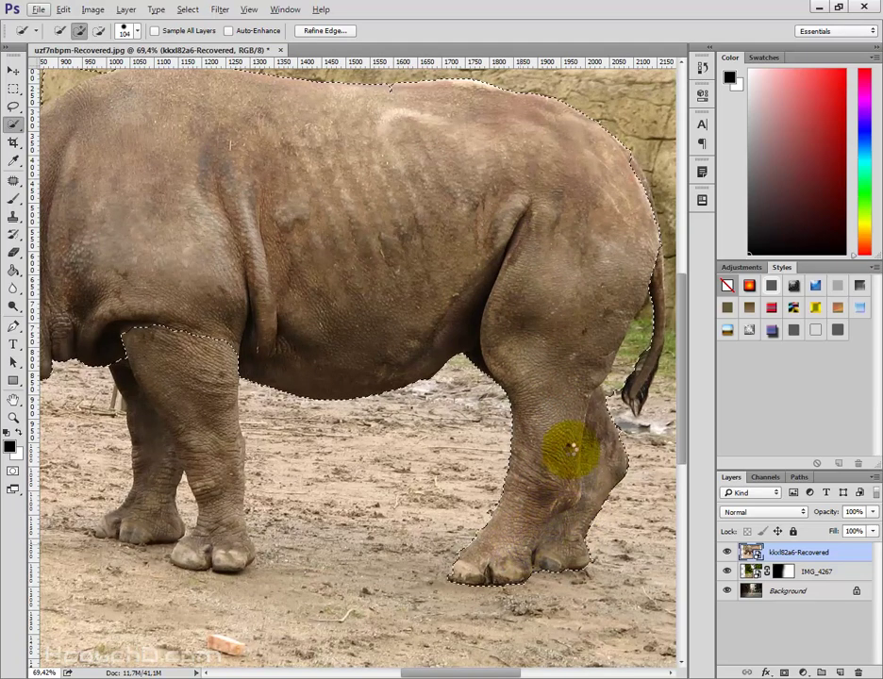
scroll(566, 423, right, 1)
scroll(354, 393, left, 2)
scroll(302, 393, left, 2)
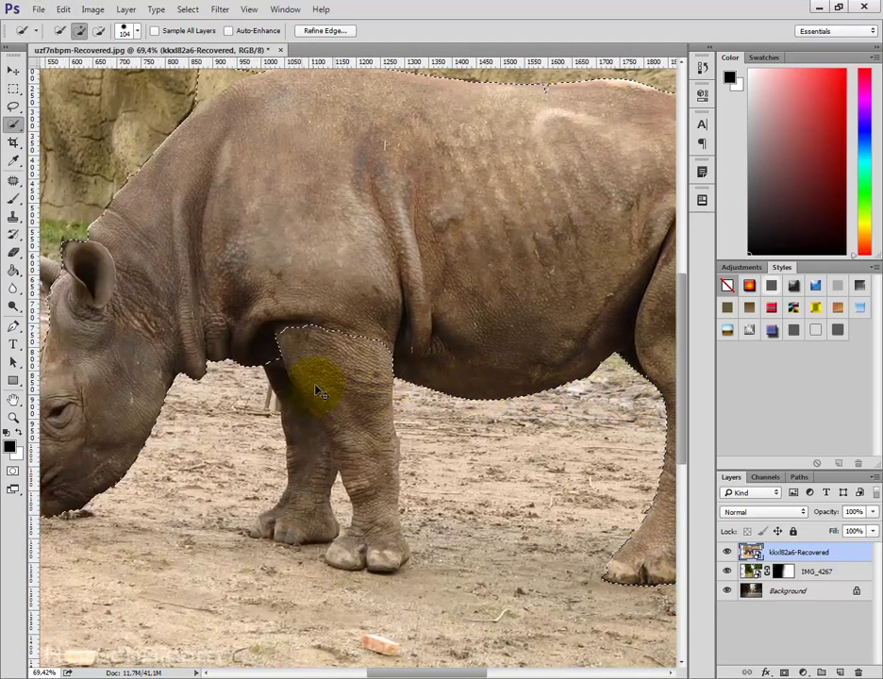
scroll(315, 382, left, 1)
mouse_move(370, 395)
mouse_down()
mouse_move(378, 418)
mouse_move(333, 355)
mouse_up()
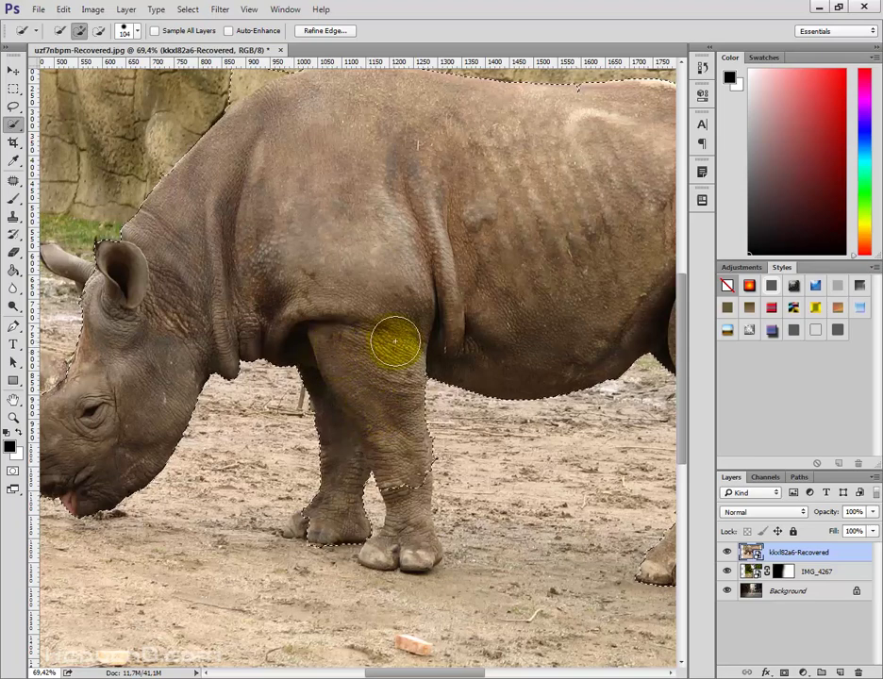
scroll(311, 528, up, 3)
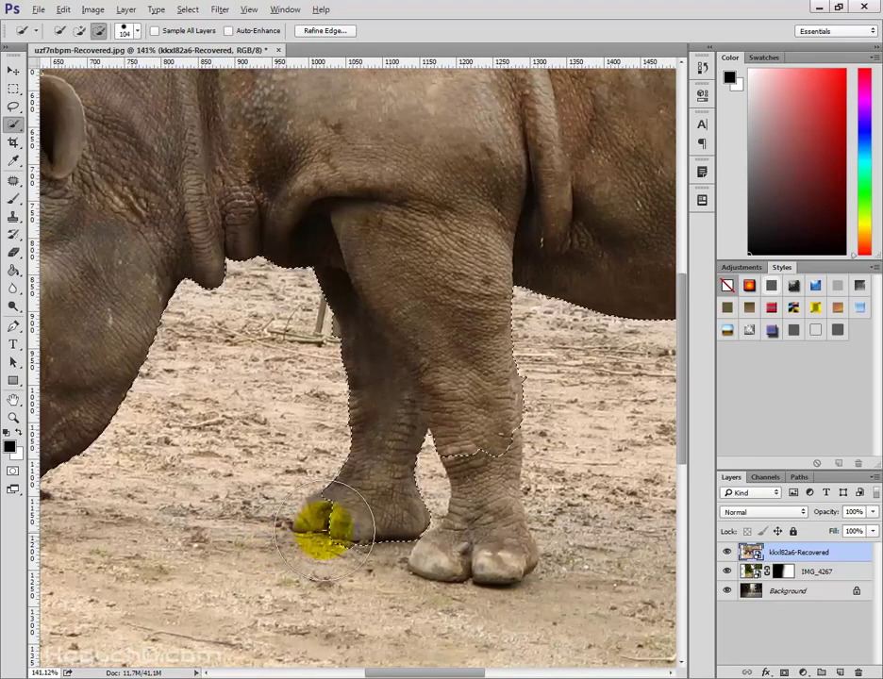
scroll(378, 481, up, 4)
mouse_move(391, 481)
mouse_down()
mouse_move(357, 487)
mouse_move(354, 519)
mouse_move(355, 485)
mouse_up()
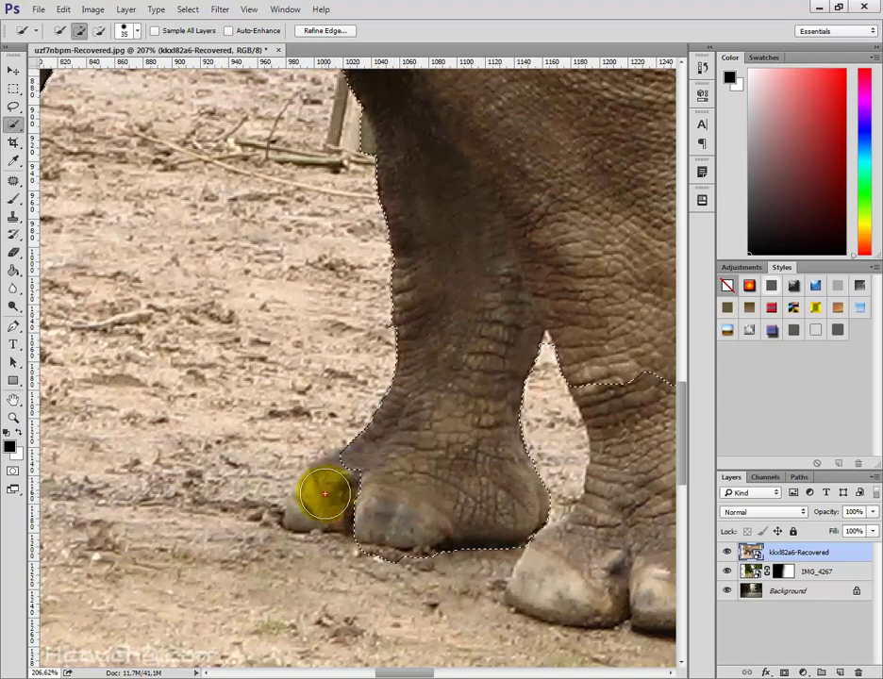
scroll(412, 492, right, 3)
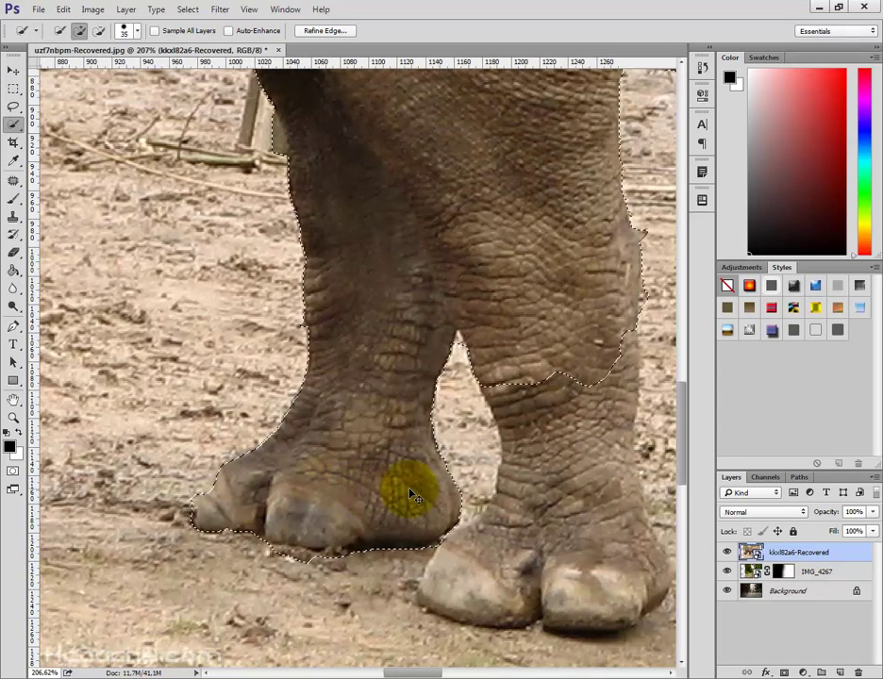
scroll(404, 486, right, 3)
mouse_move(478, 531)
mouse_down()
mouse_move(438, 551)
mouse_move(499, 577)
mouse_move(501, 601)
mouse_up()
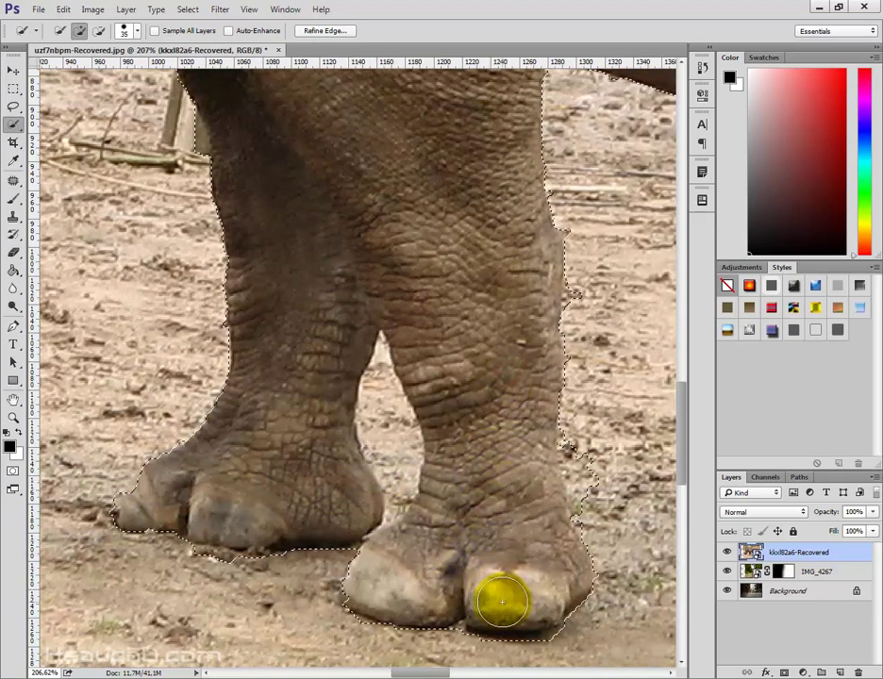
- Refine the rhino selection's edges with the Lasso and Magnetic Lasso tools
scroll(497, 591, down, 2)
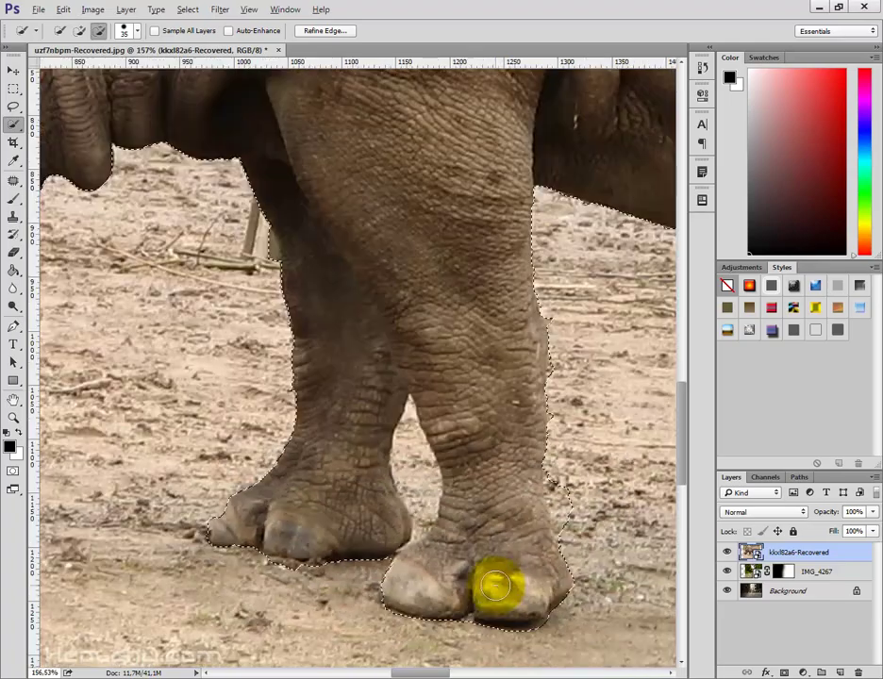
scroll(497, 583, down, 2)
scroll(496, 576, down, 2)
scroll(484, 564, down, 2)
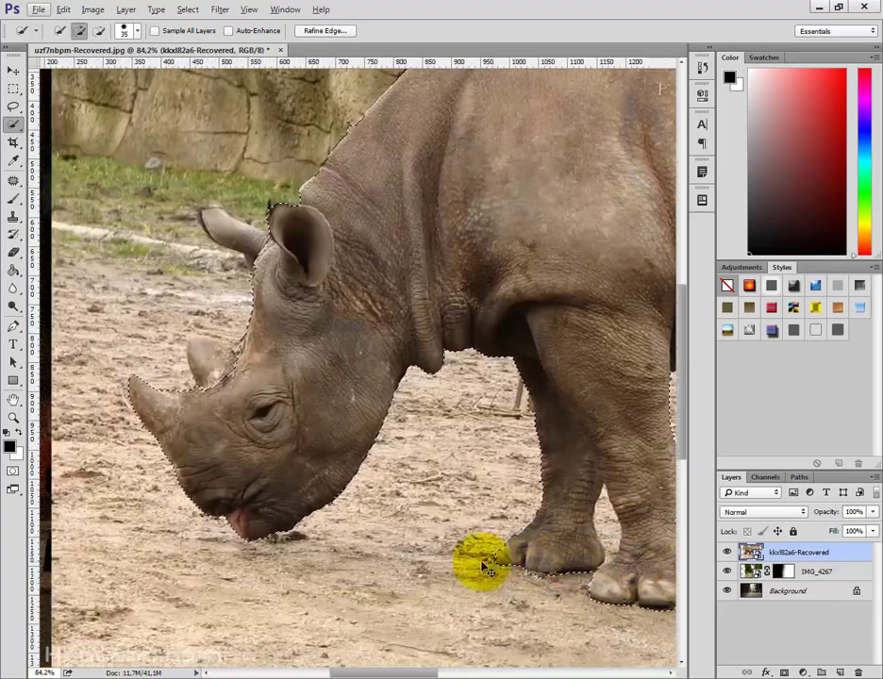
scroll(320, 374, up, 3)
scroll(384, 305, up, 2)
scroll(413, 268, up, 2)
scroll(413, 268, down, 2)
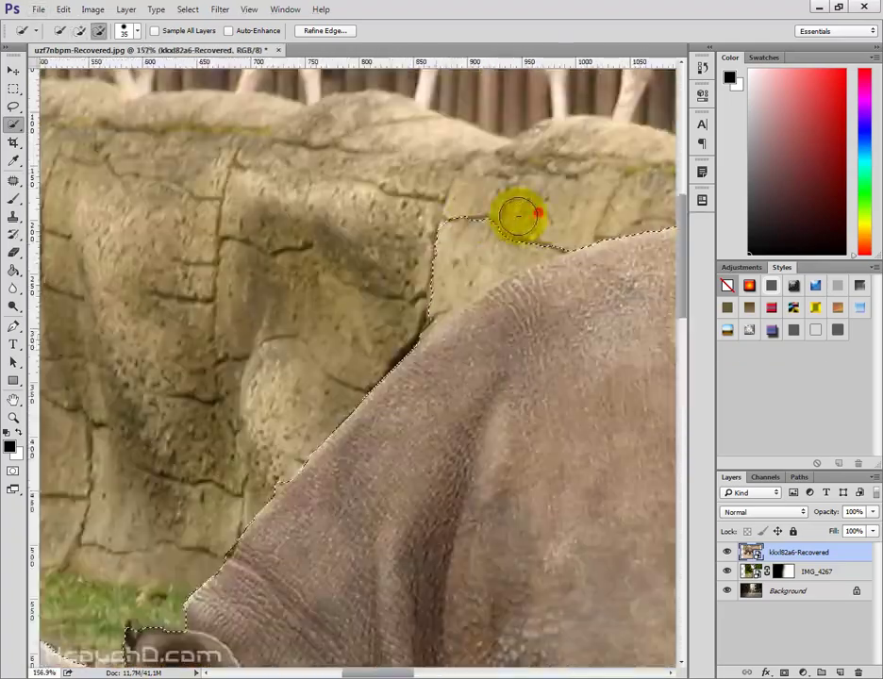
scroll(368, 311, down, 2)
scroll(380, 539, up, 2)
scroll(374, 429, up, 1)
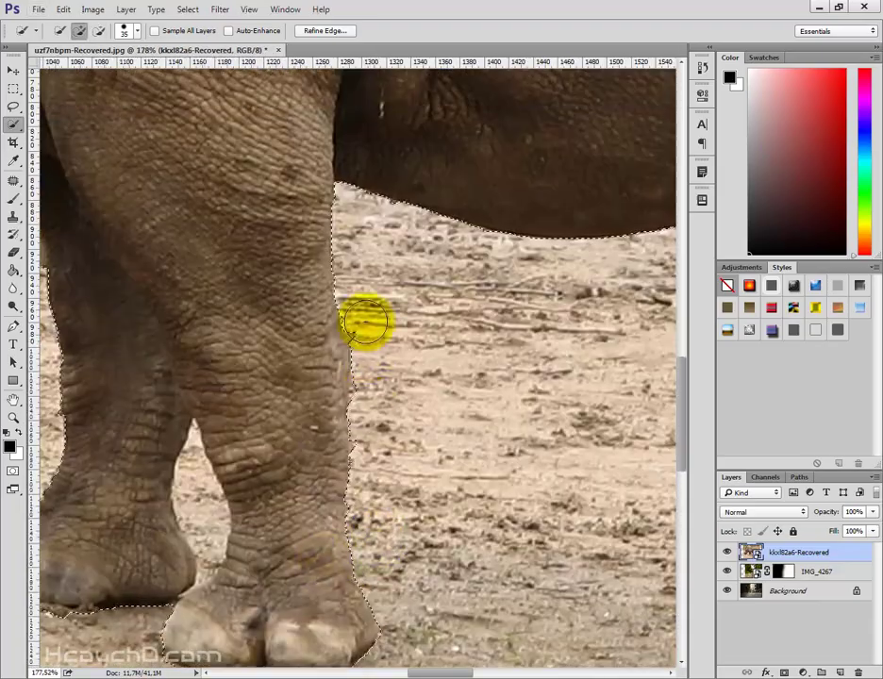
scroll(283, 424, left, 2)
scroll(188, 519, up, 2)
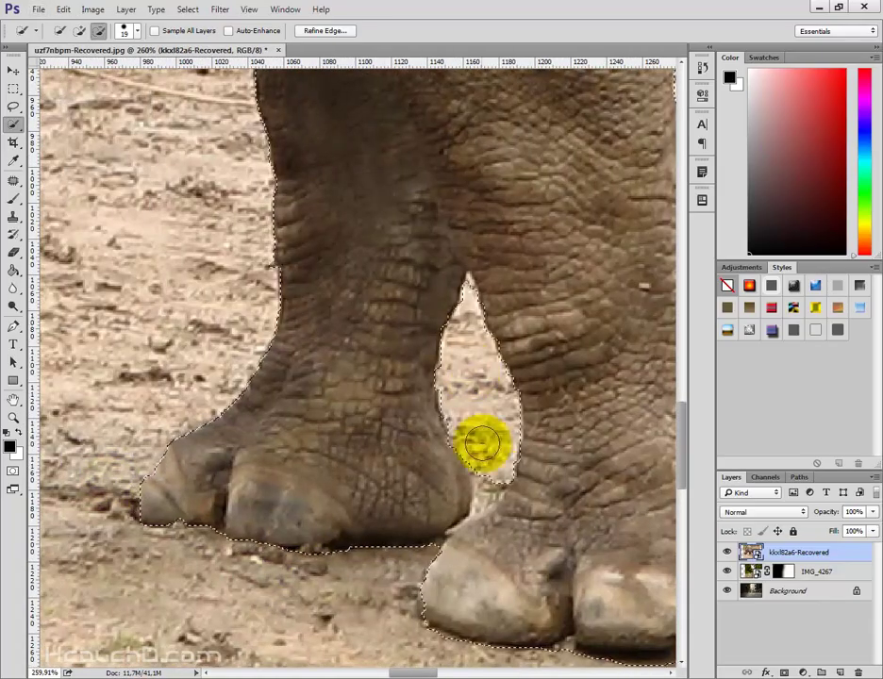
key(l)
scroll(374, 516, up, 2)
scroll(386, 514, up, 1)
scroll(338, 295, down, 2)
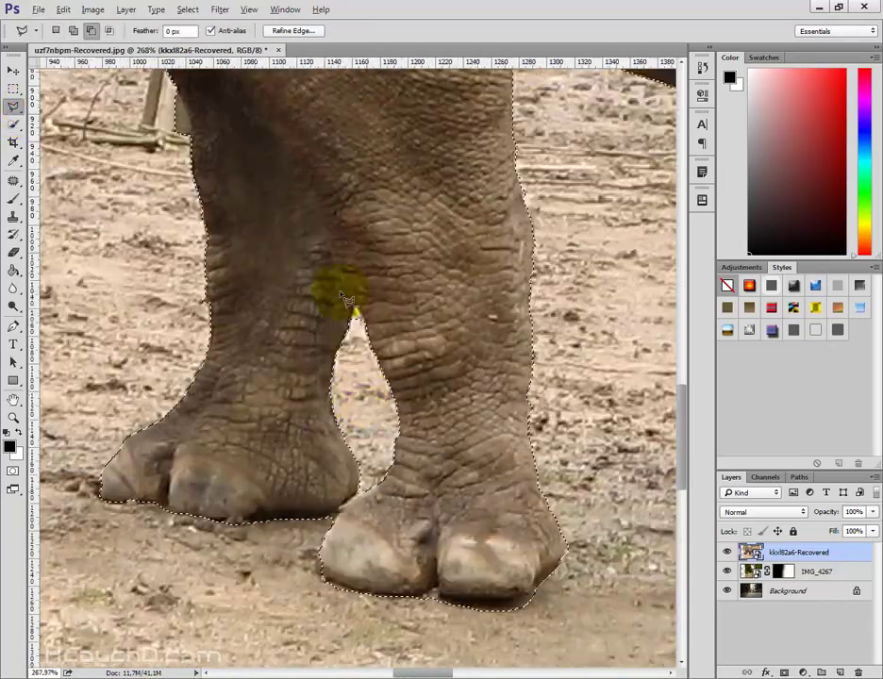
scroll(404, 355, up, 2)
scroll(411, 437, down, 2)
scroll(330, 401, up, 2)
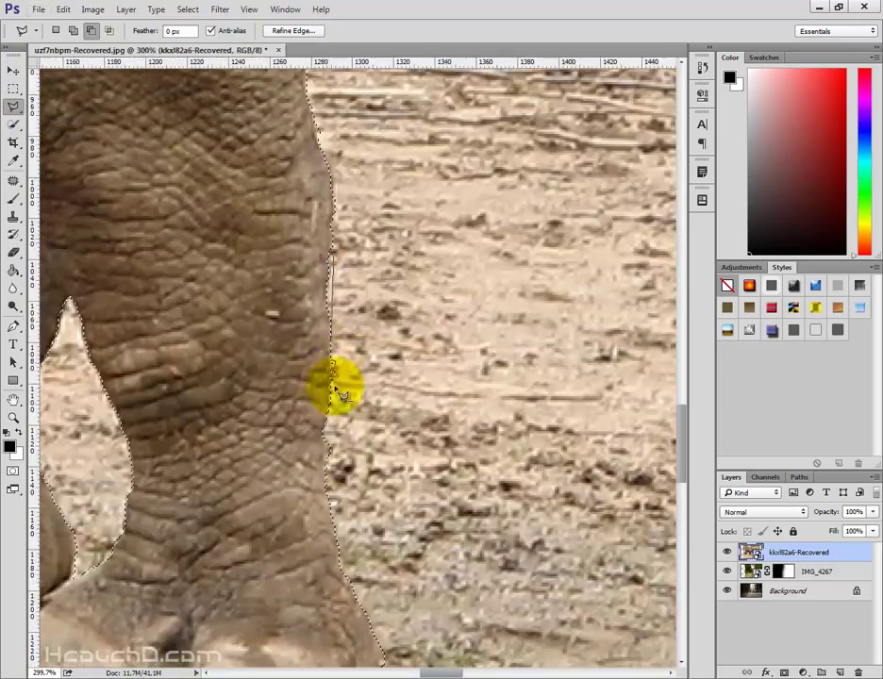
key(shift+l)
scroll(335, 306, down, 2)
scroll(326, 419, up, 2)
scroll(291, 404, down, 2)
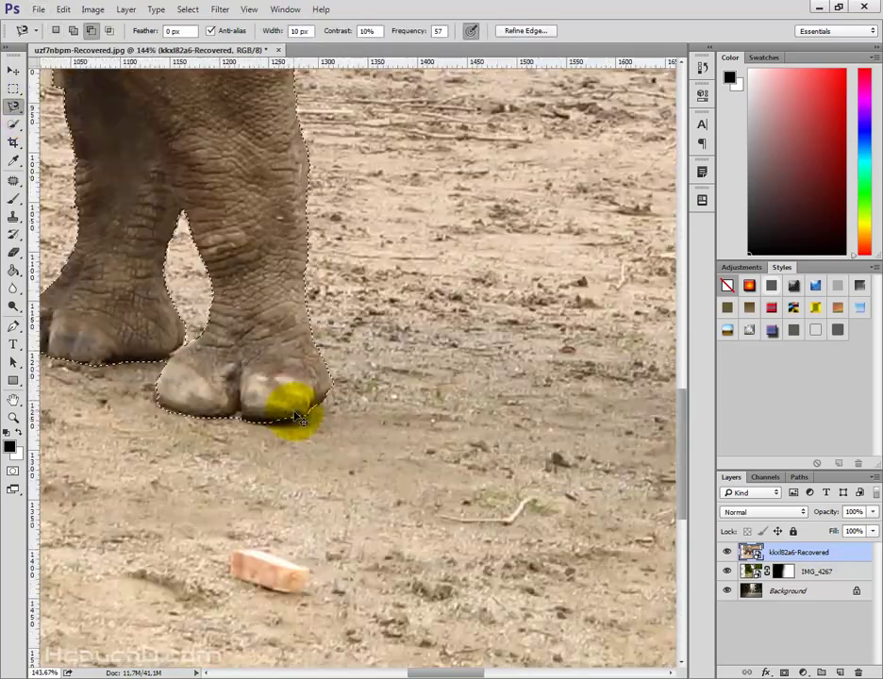
scroll(337, 457, up, 2)
scroll(479, 261, down, 3)
scroll(517, 113, up, 2)
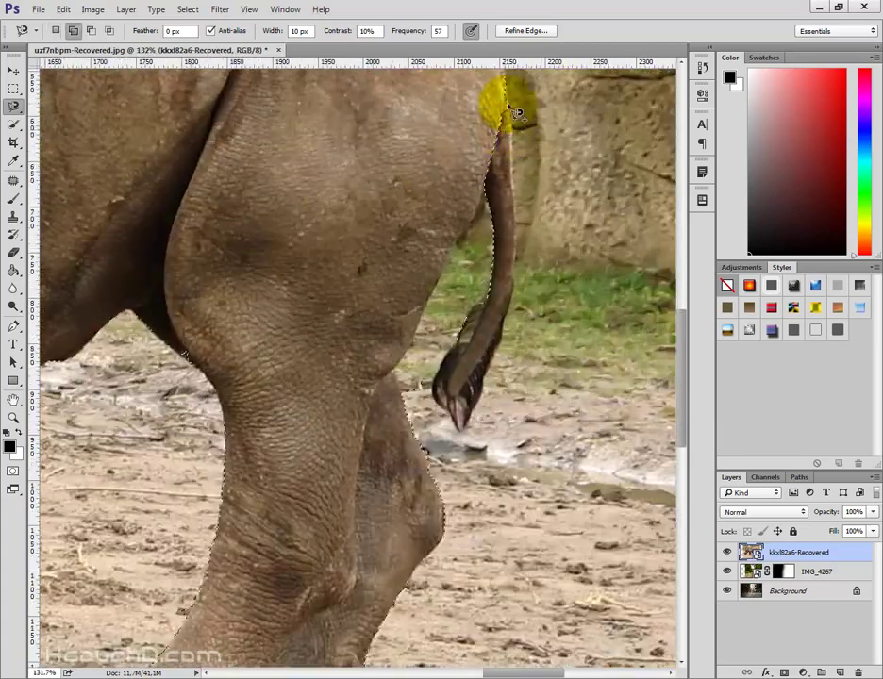
scroll(465, 241, up, 1)
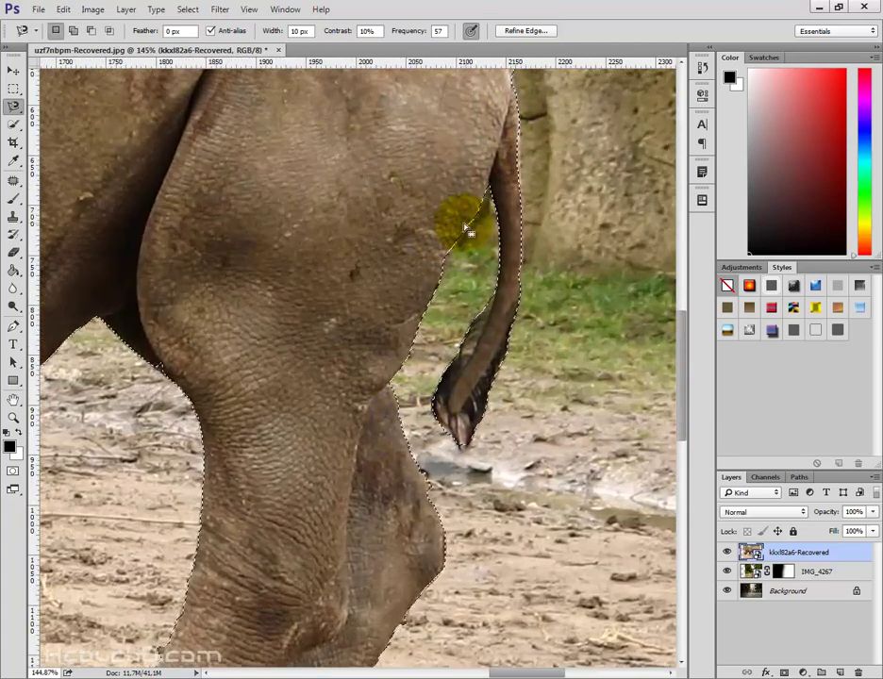
scroll(325, 203, down, 2)
scroll(377, 245, up, 2)
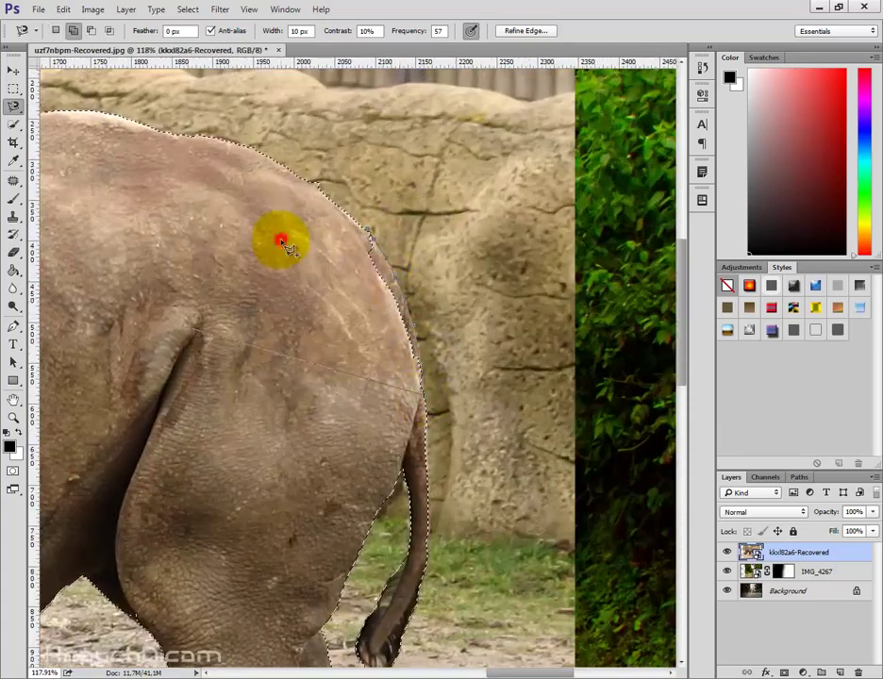
scroll(285, 246, down, 2)
scroll(257, 203, up, 2)
scroll(306, 257, down, 2)
scroll(255, 322, up, 3)
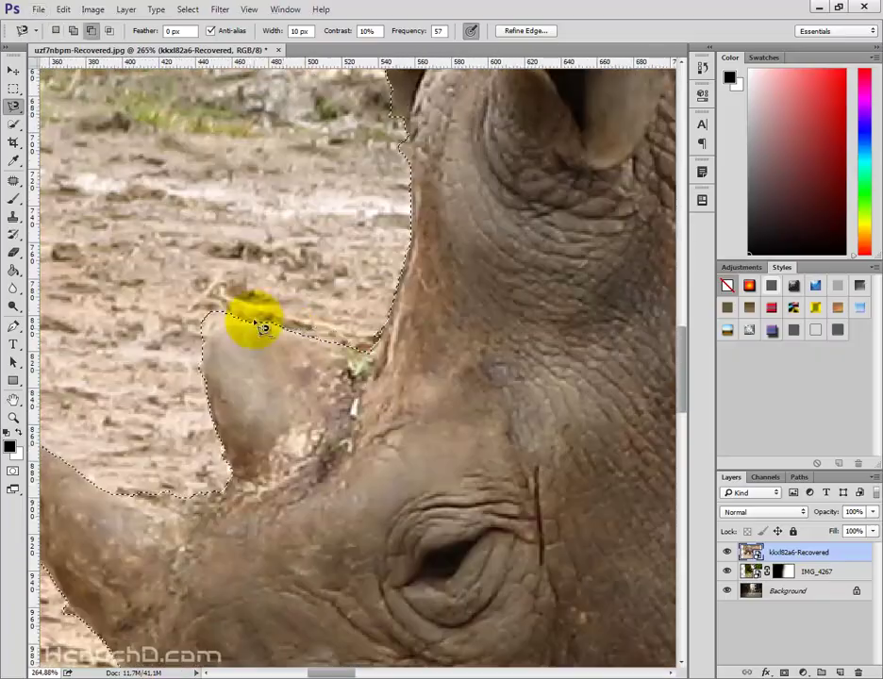
scroll(222, 392, down, 2)
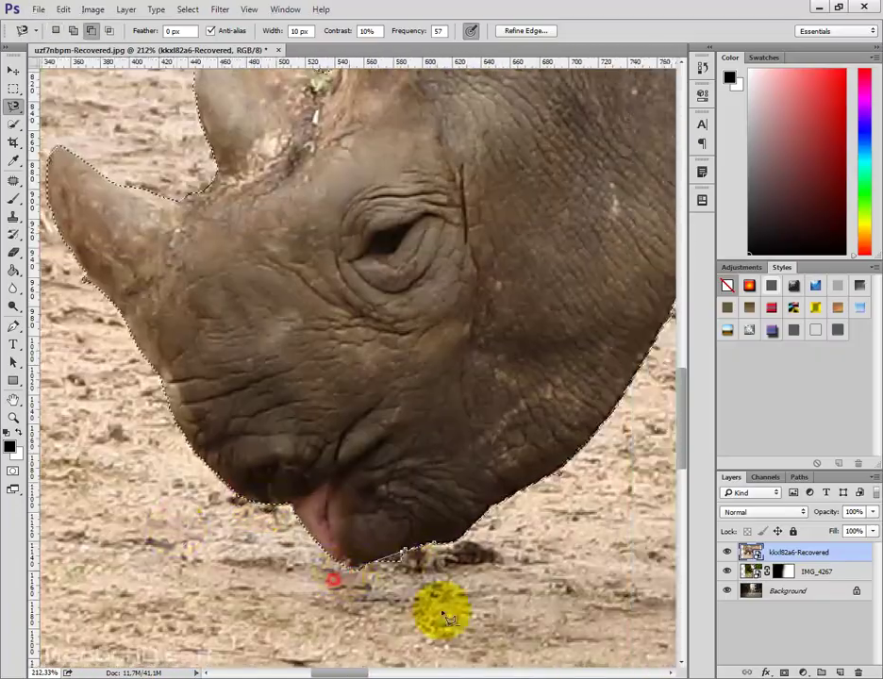
drag(442, 611, 442, 327)
scroll(444, 326, down, 5)
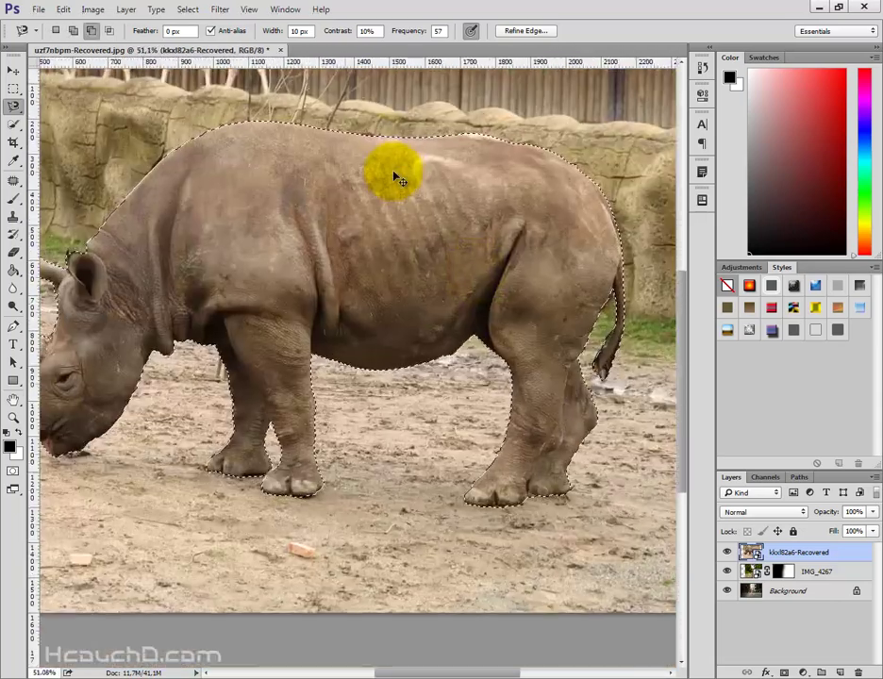
- Output the refined rhino selection as a layer mask hiding the zoo background
click(525, 30)
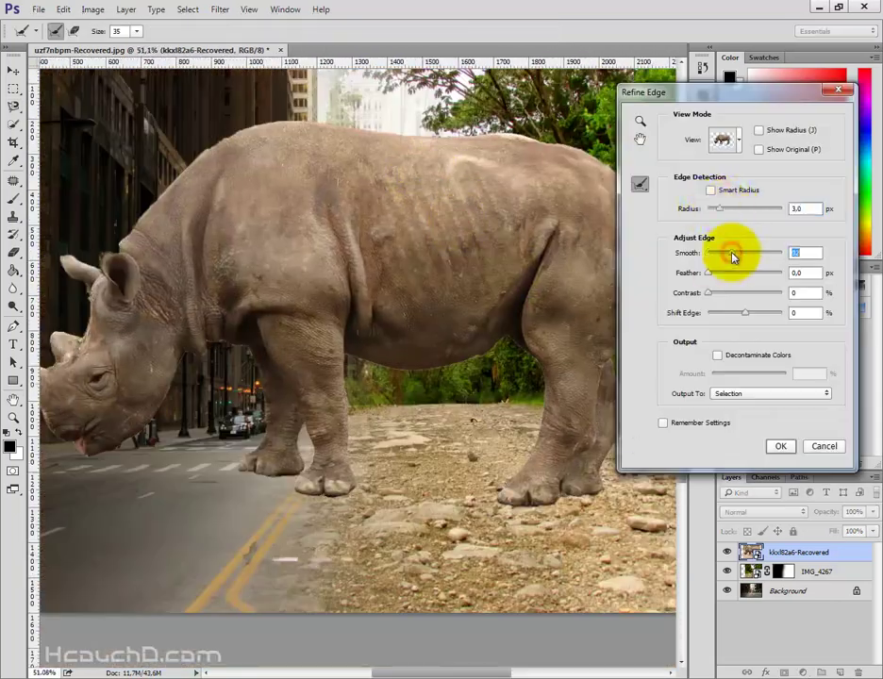
key(Return)
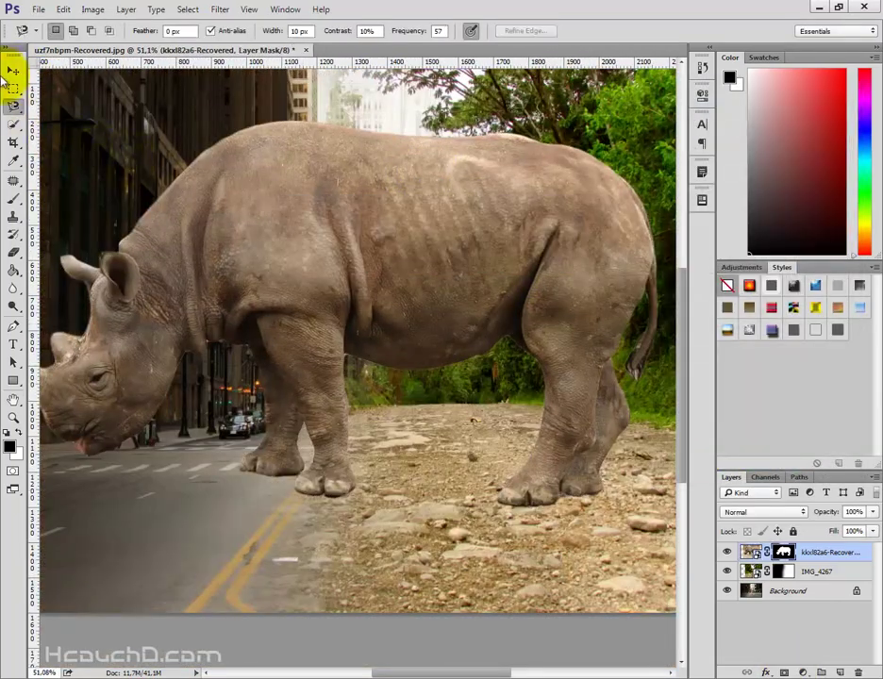
click(13, 71)
scroll(405, 364, down, 2)
- Scale the rhino to about 71% and stand it on the road between city and forest
drag(403, 364, 430, 366)
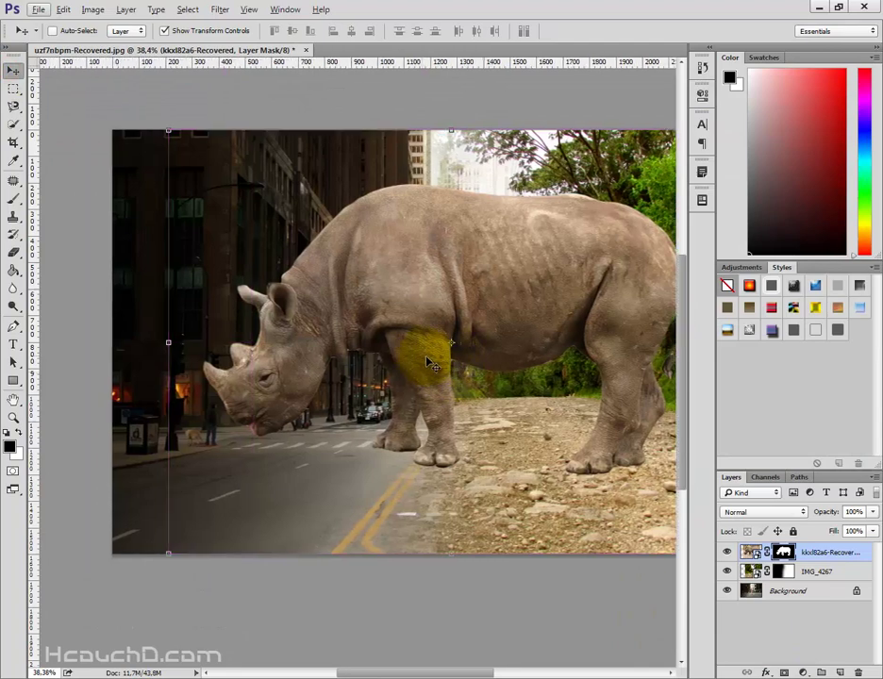
drag(473, 318, 445, 325)
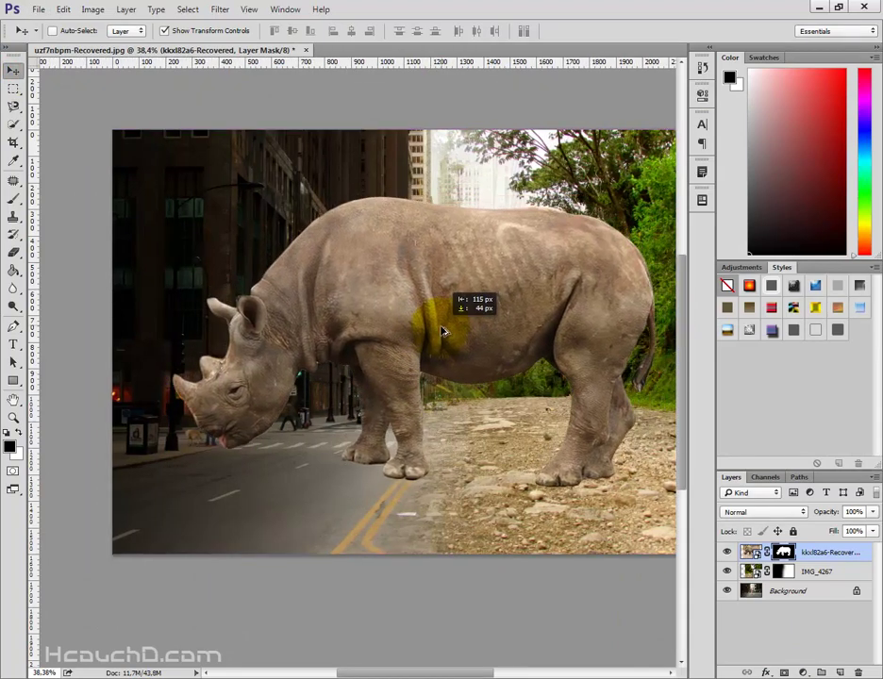
scroll(443, 328, down, 1)
drag(585, 186, 511, 223)
click(462, 323)
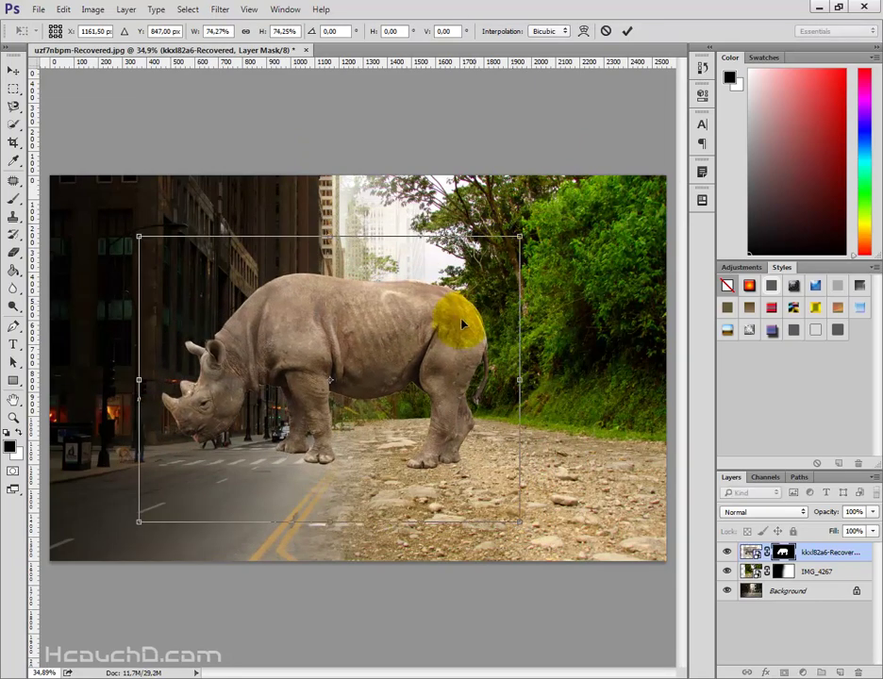
drag(456, 352, 456, 404)
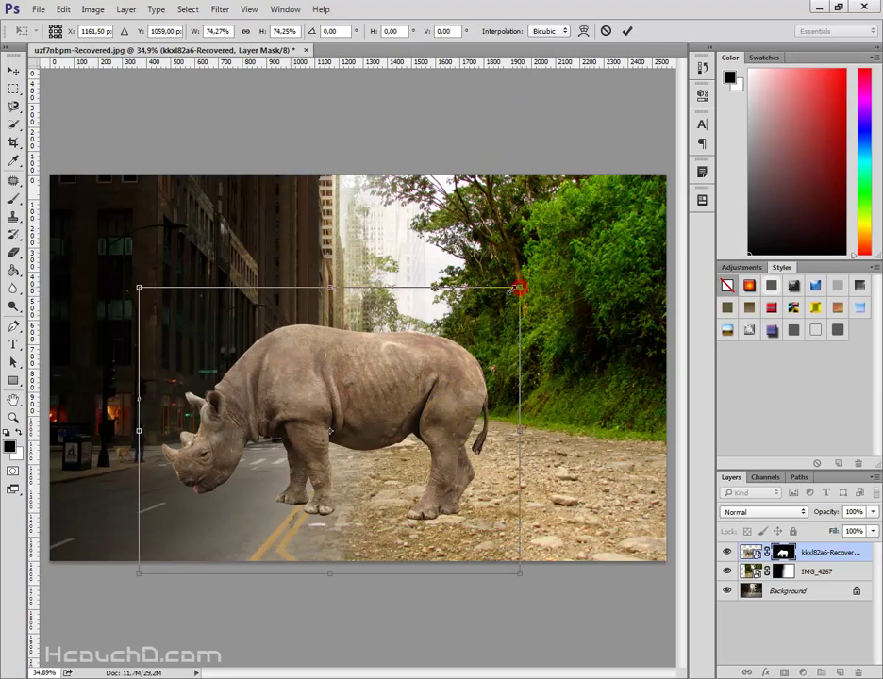
drag(518, 287, 511, 293)
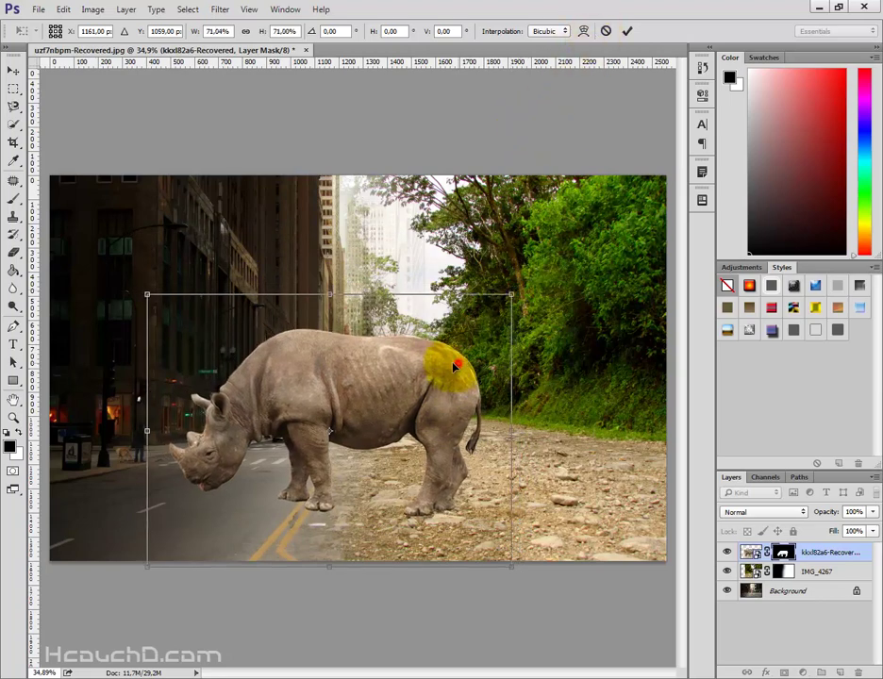
drag(455, 366, 447, 367)
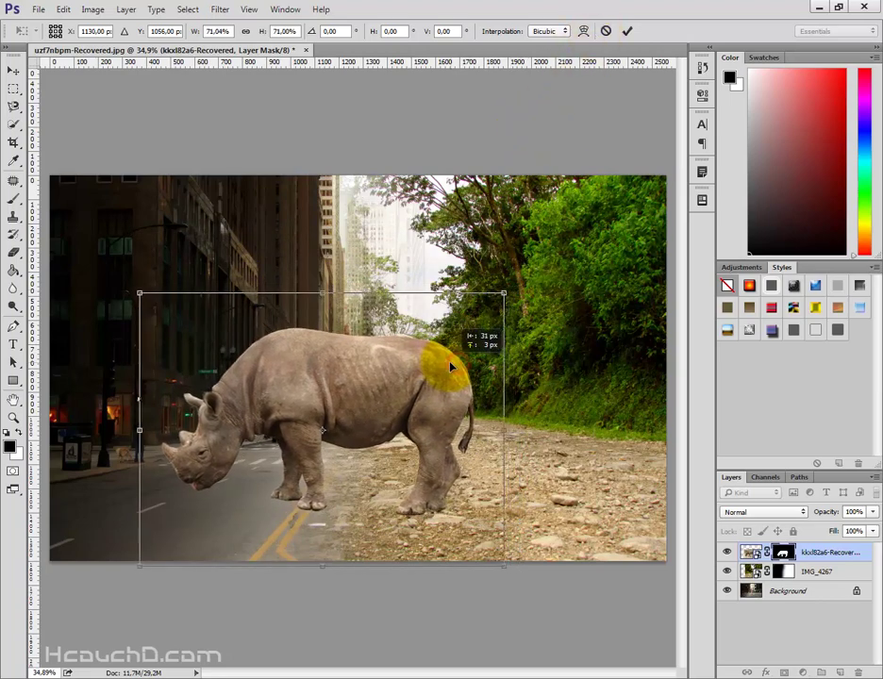
click(624, 30)
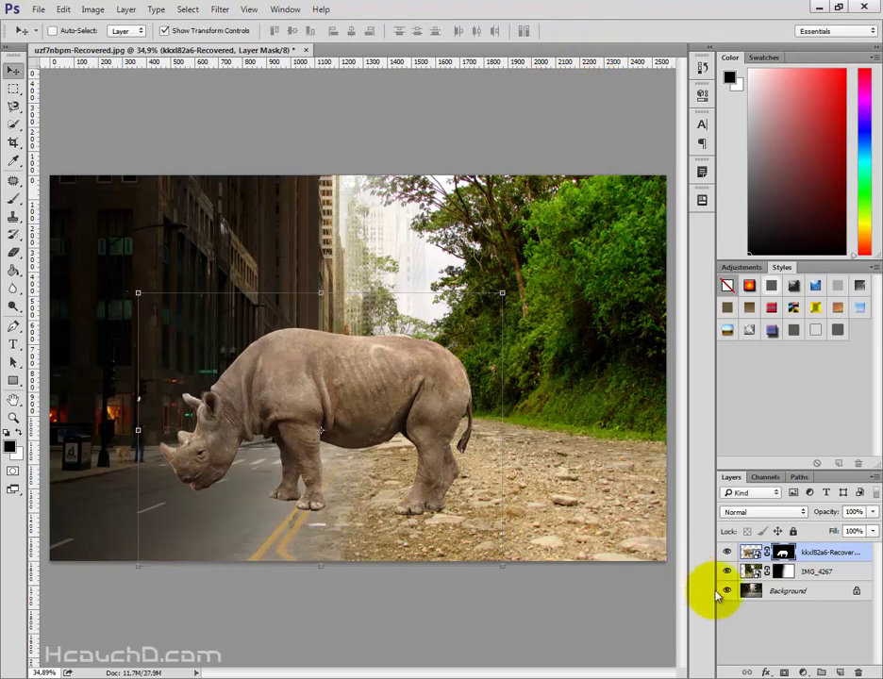
- Duplicate the rhino layer as kkxl82a6-Recovered copy
click(809, 555)
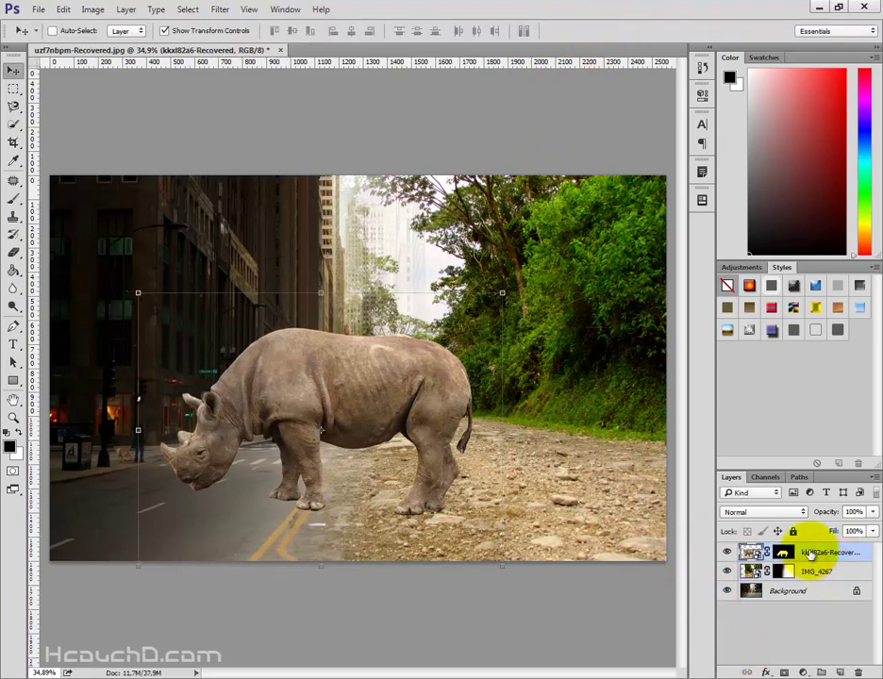
drag(816, 555, 838, 671)
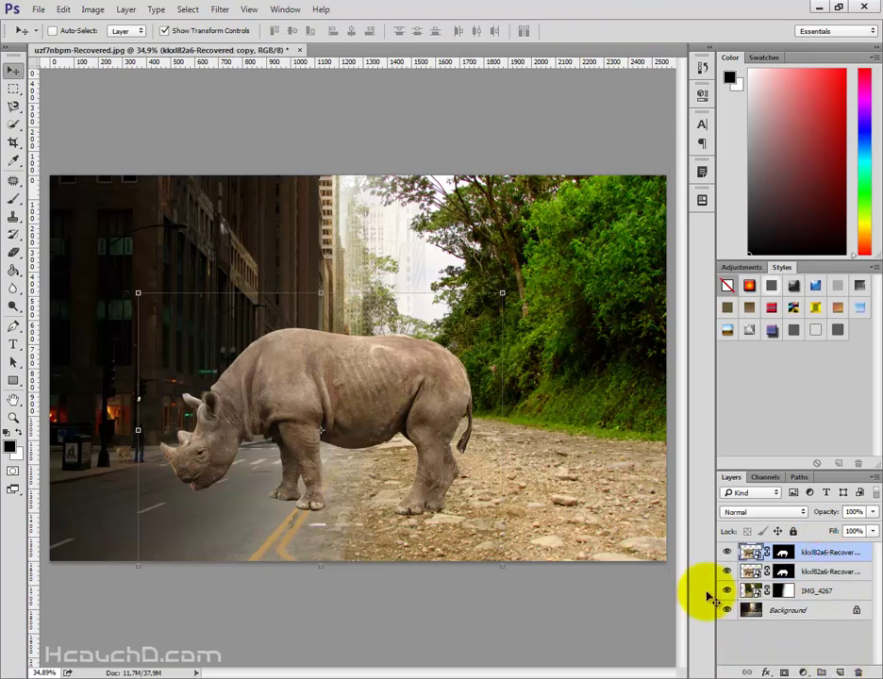
scroll(382, 484, up, 1)
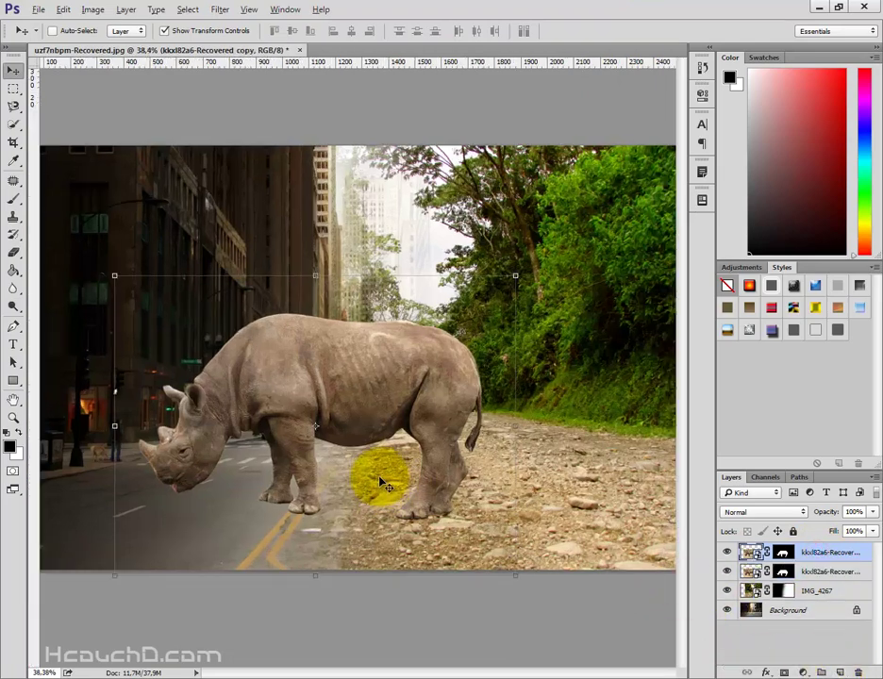
right_click(803, 548)
click(798, 233)
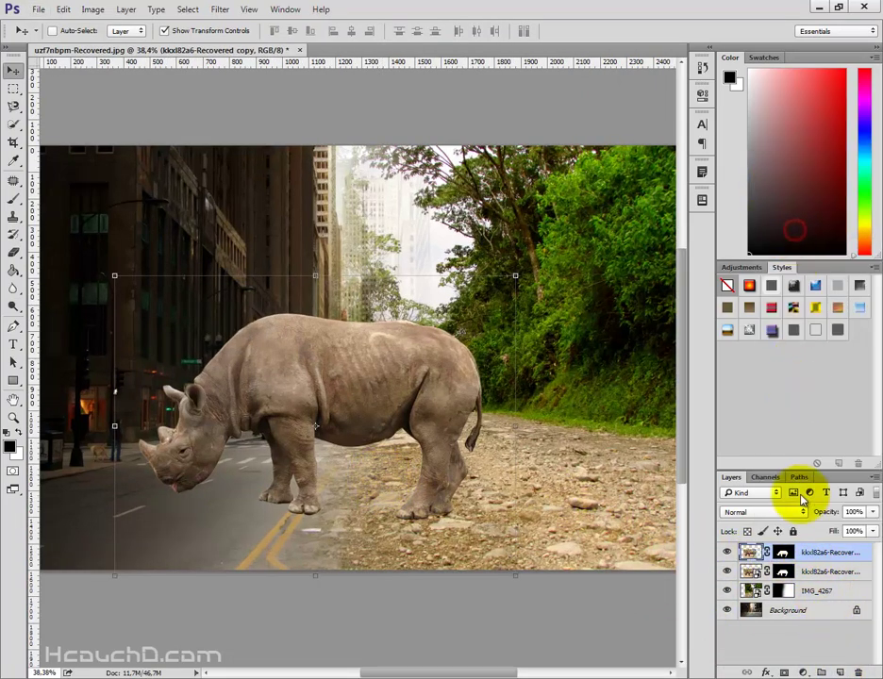
- Remove the copy's mask, rasterize it, and move it below the original rhino layer
right_click(806, 555)
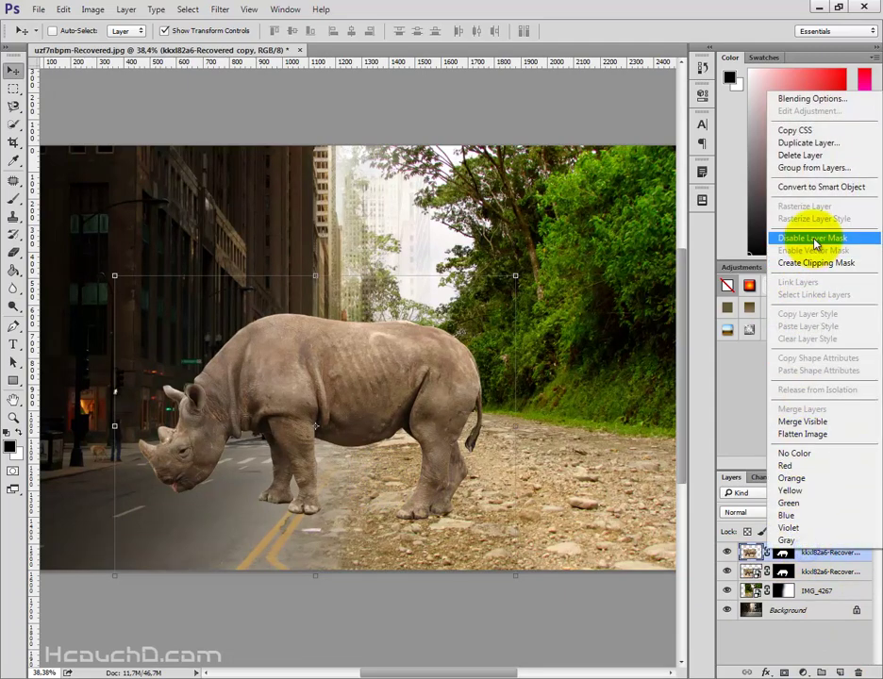
click(783, 187)
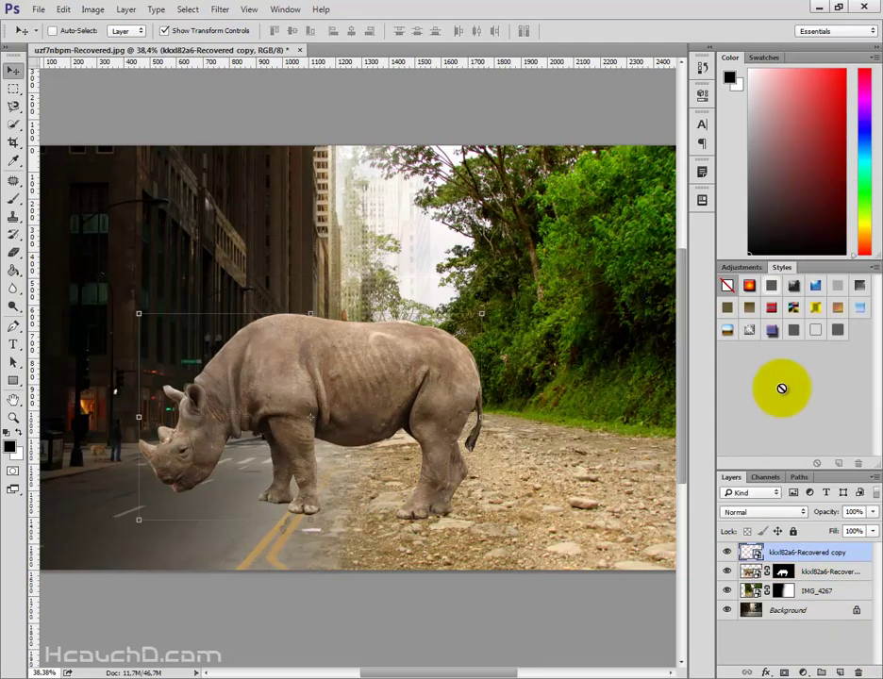
right_click(795, 556)
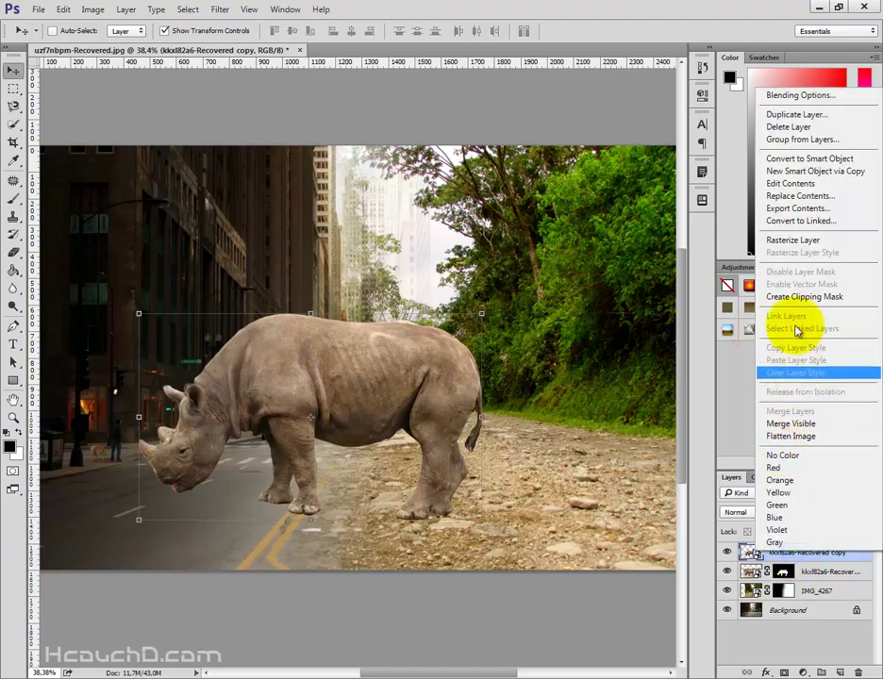
click(790, 240)
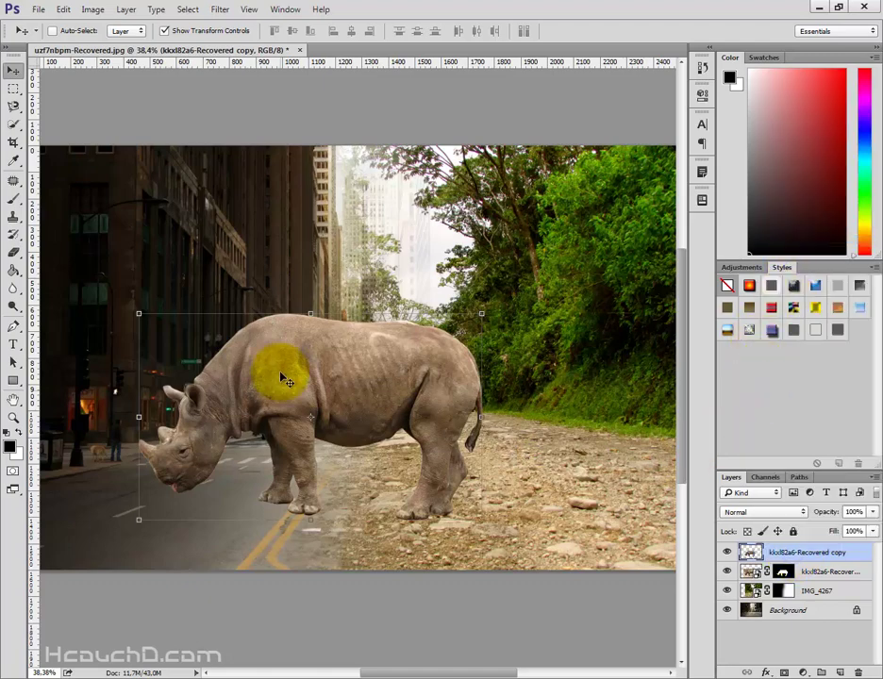
click(306, 320)
drag(782, 554, 783, 574)
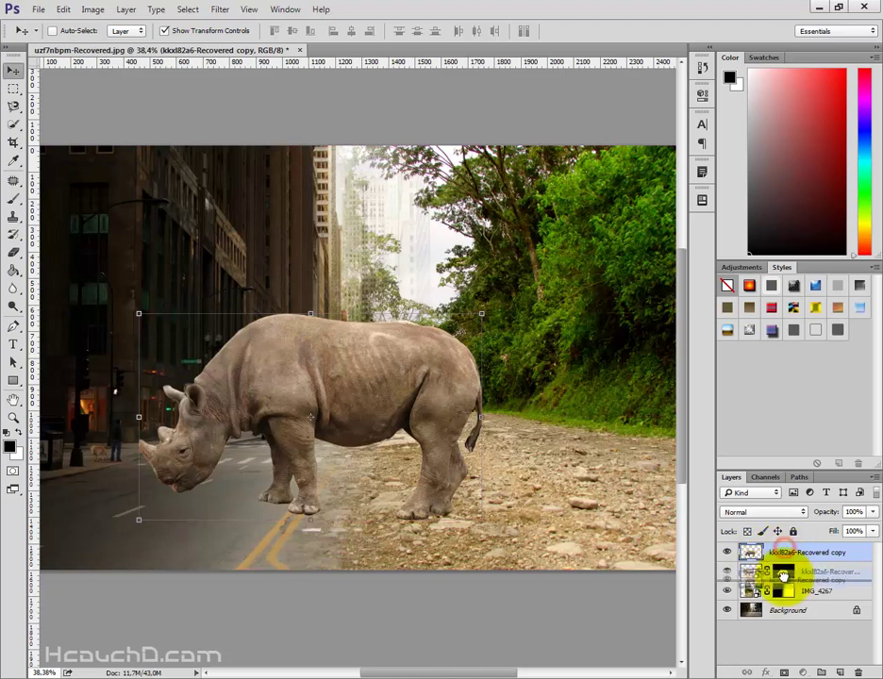
- Squash the rhino copy into a flat strip along the ground
click(310, 311)
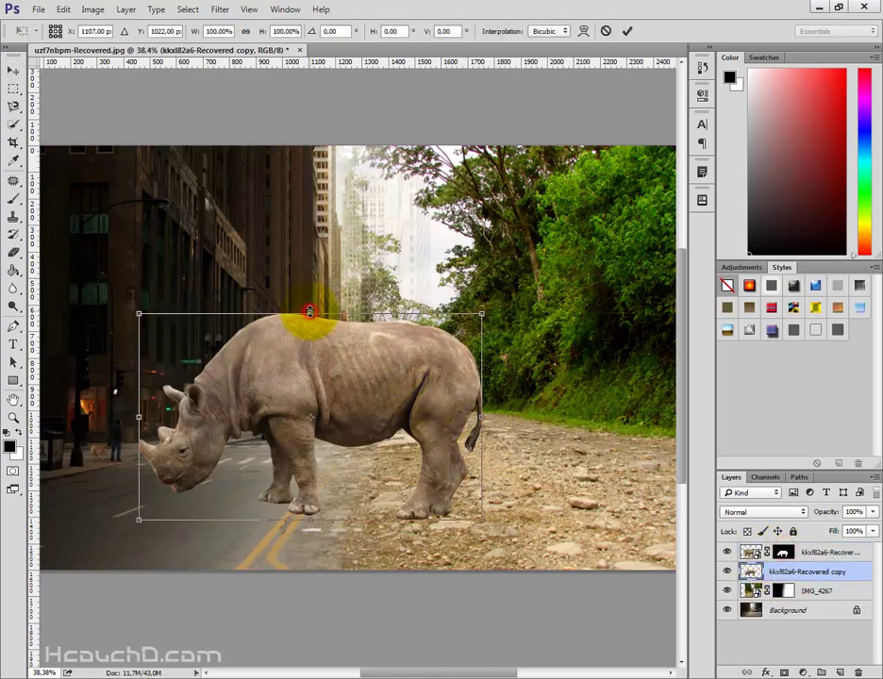
drag(316, 327, 321, 514)
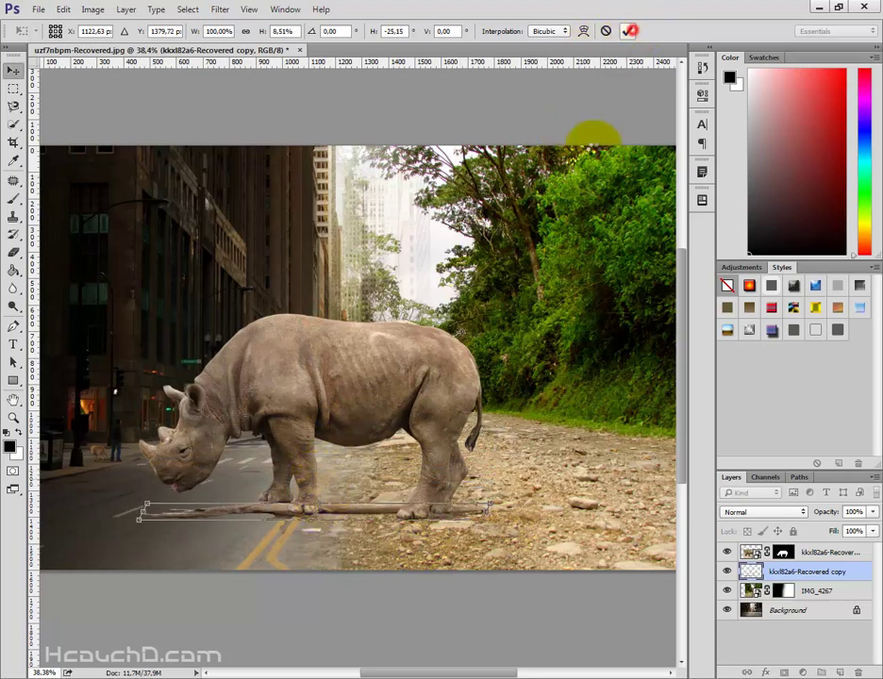
key(Return)
- Darken the flattened copy to black with Hue/Saturation Lightness -100
click(92, 9)
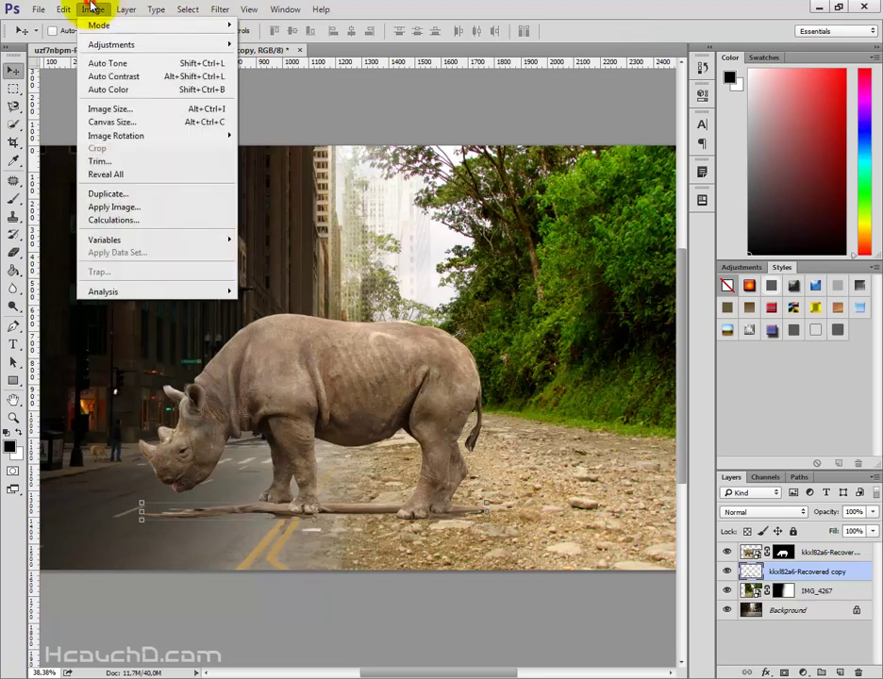
mouse_move(111, 44)
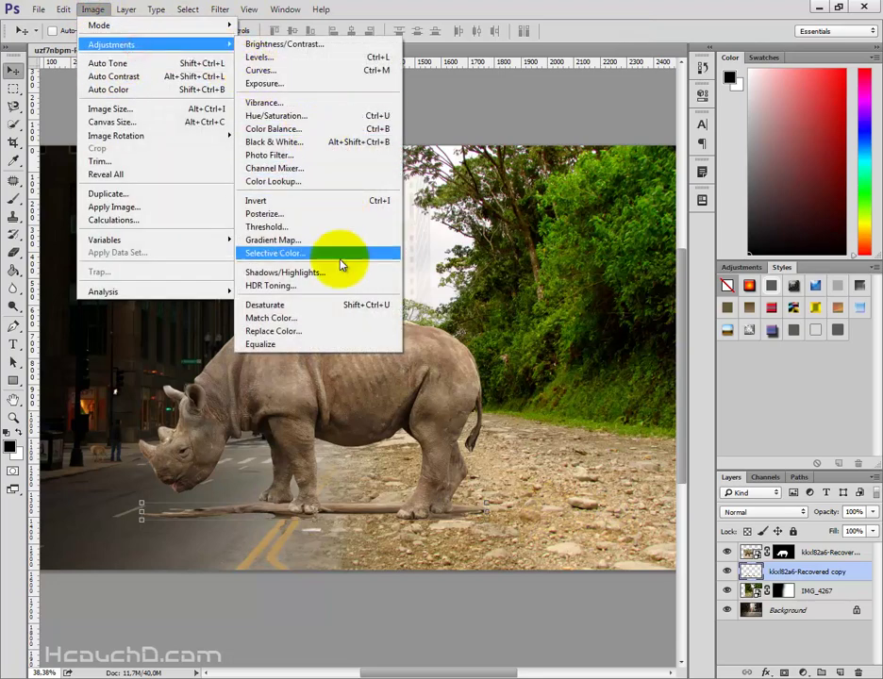
click(329, 115)
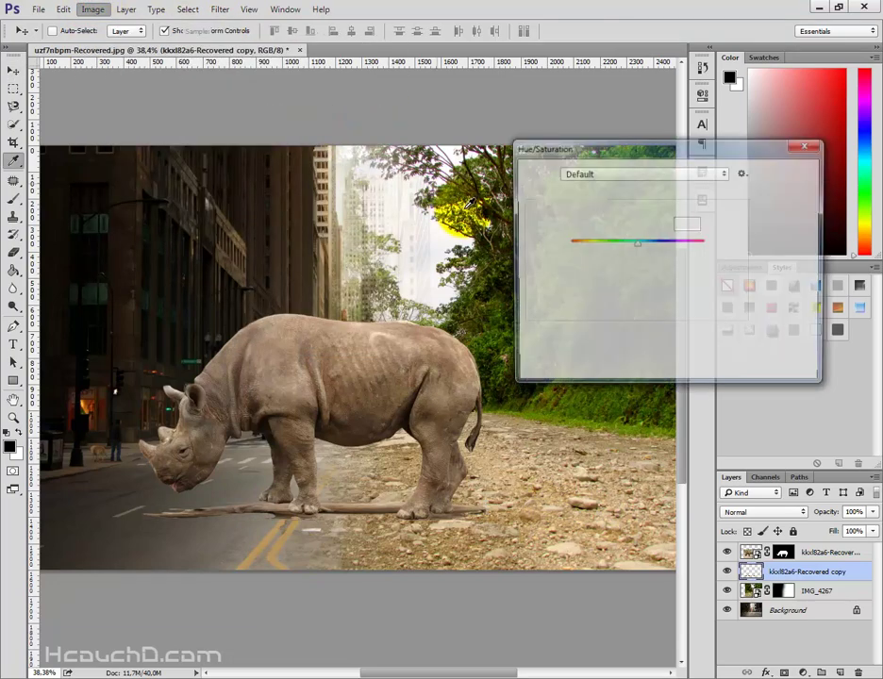
drag(637, 311, 544, 321)
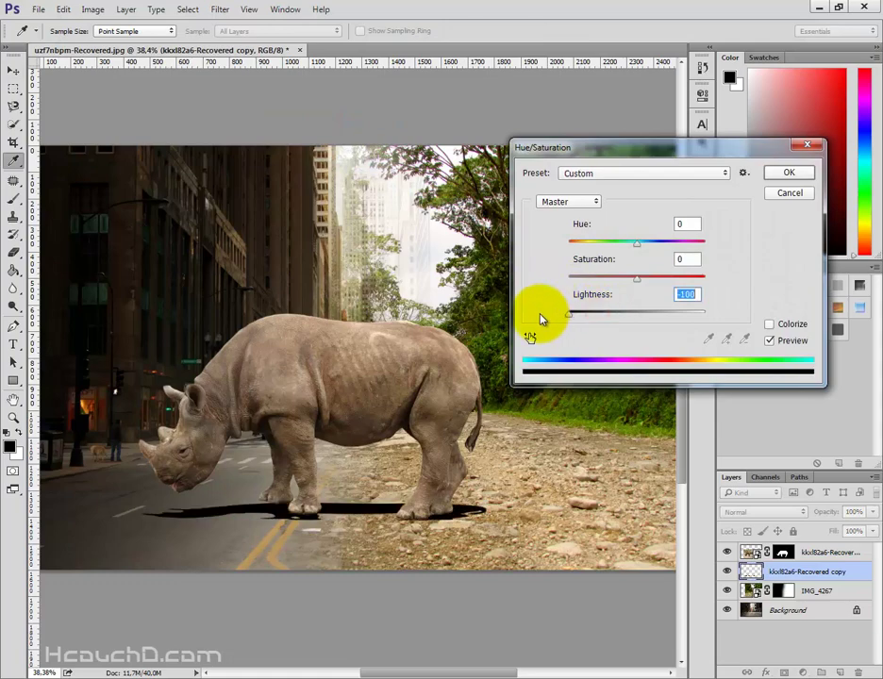
click(786, 174)
- Warp the black shadow's corners and edges up under the rhino's belly and feet
key(v)
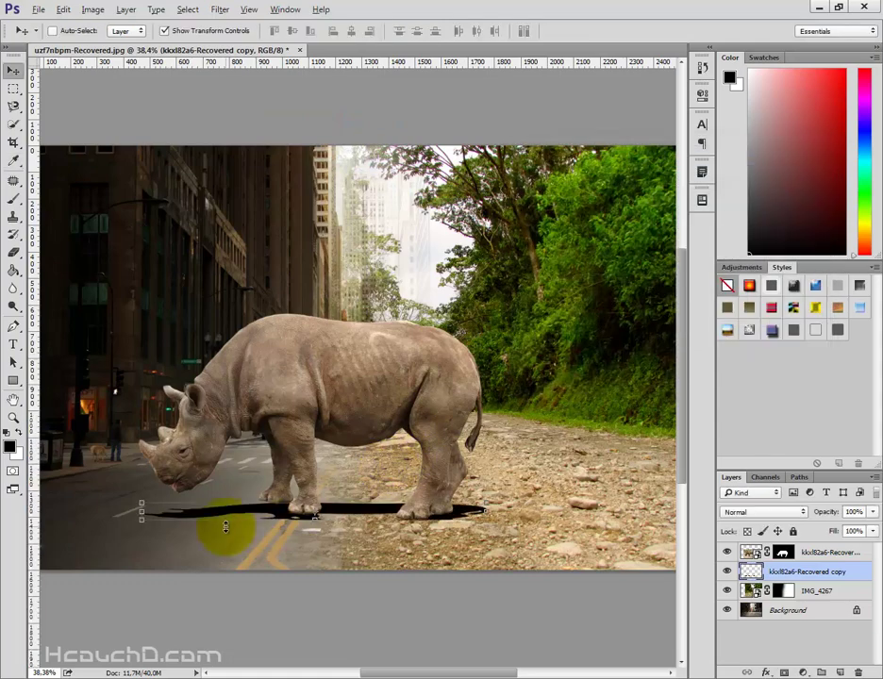
scroll(226, 528, up, 2)
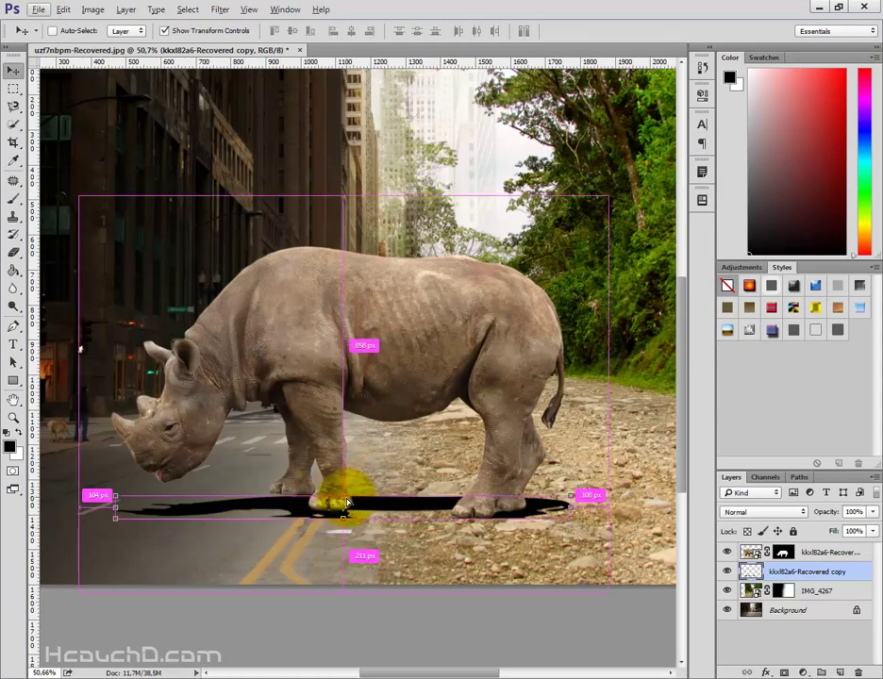
key(ctrl+t)
scroll(259, 524, up, 1)
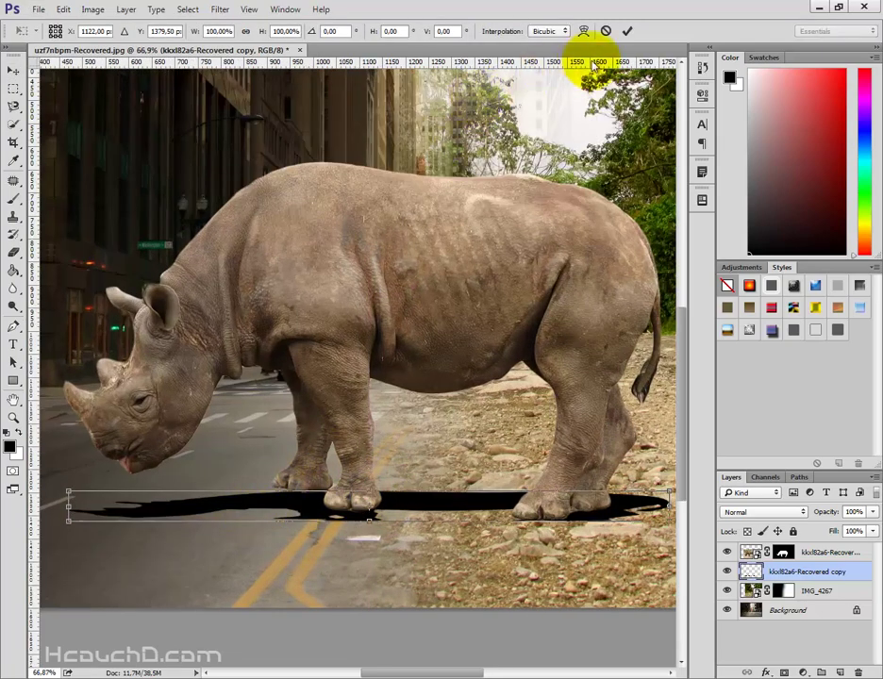
click(583, 30)
drag(68, 492, 66, 445)
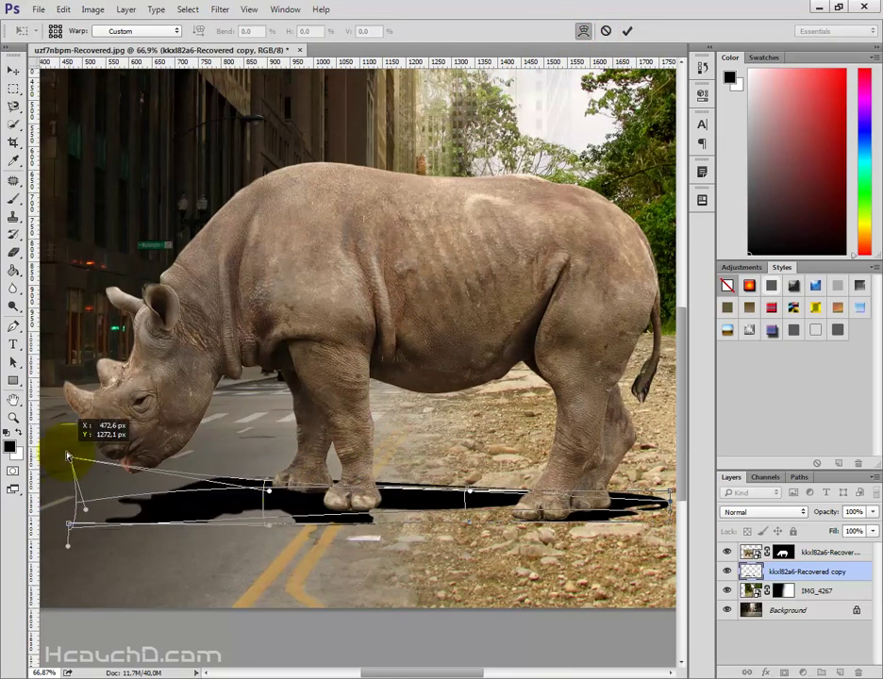
drag(365, 483, 457, 503)
drag(73, 445, 82, 445)
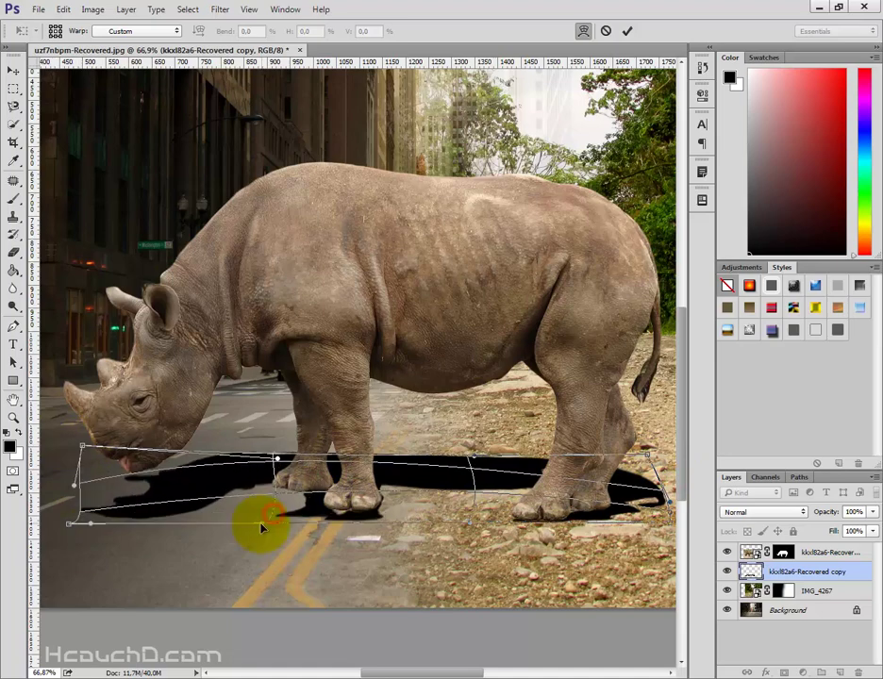
drag(262, 528, 301, 471)
drag(68, 523, 89, 522)
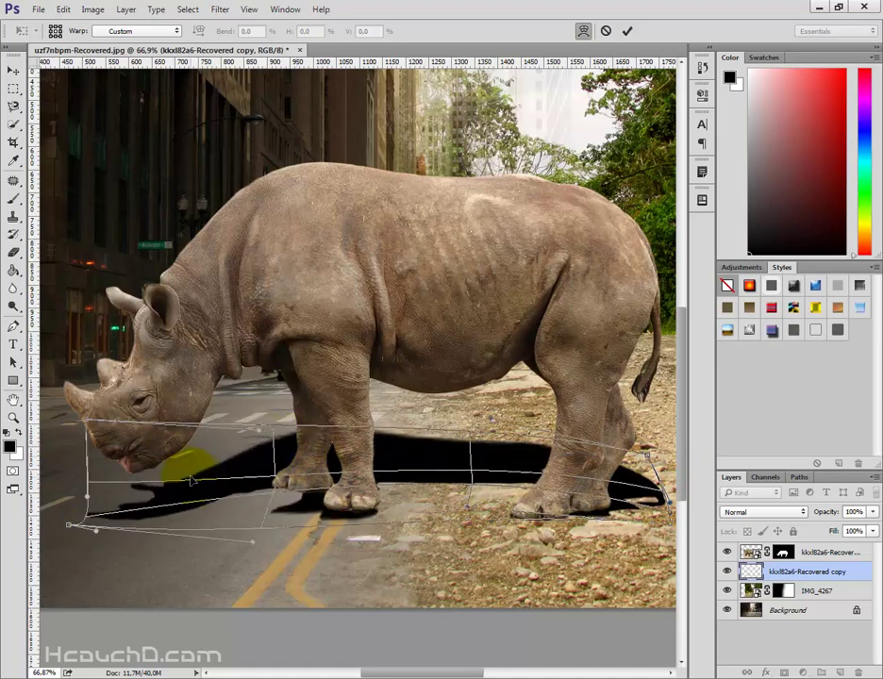
click(626, 30)
- Warp the shadow again so it slants leftward back behind the rhino
key(ctrl+0)
key(ctrl+t)
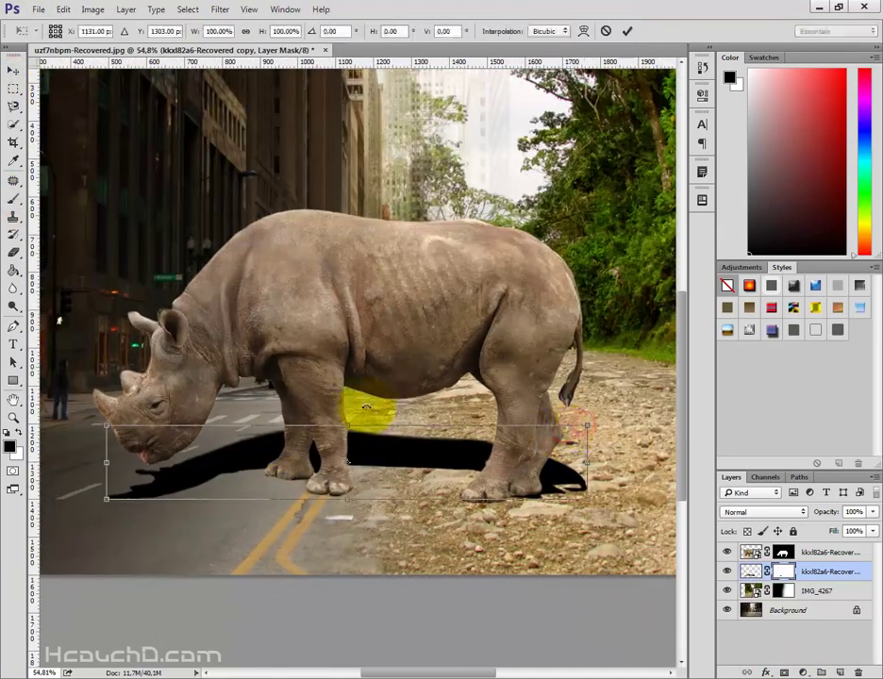
mouse_move(168, 467)
mouse_down()
mouse_move(456, 455)
mouse_move(592, 417)
mouse_up()
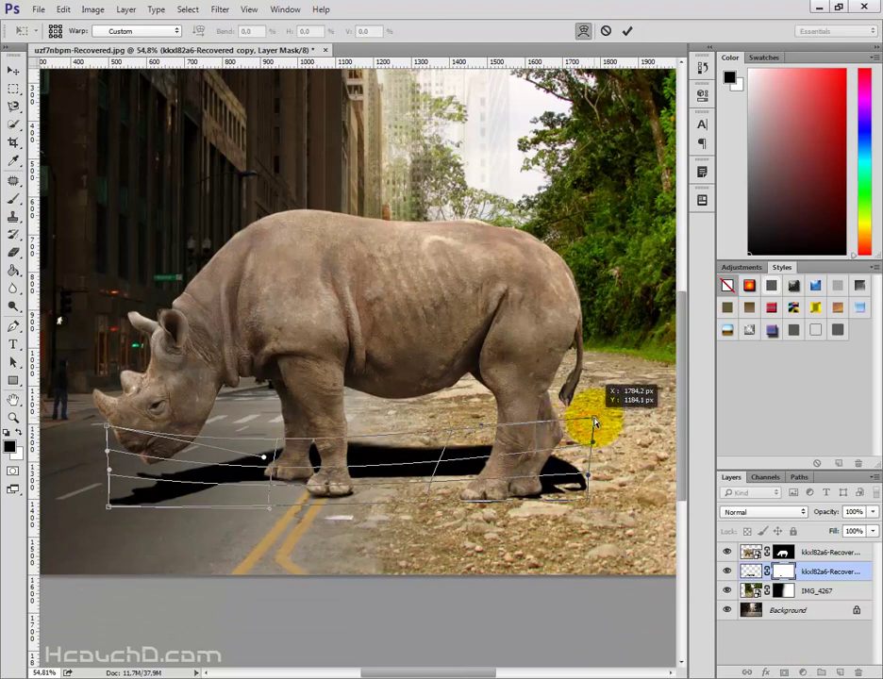
click(630, 30)
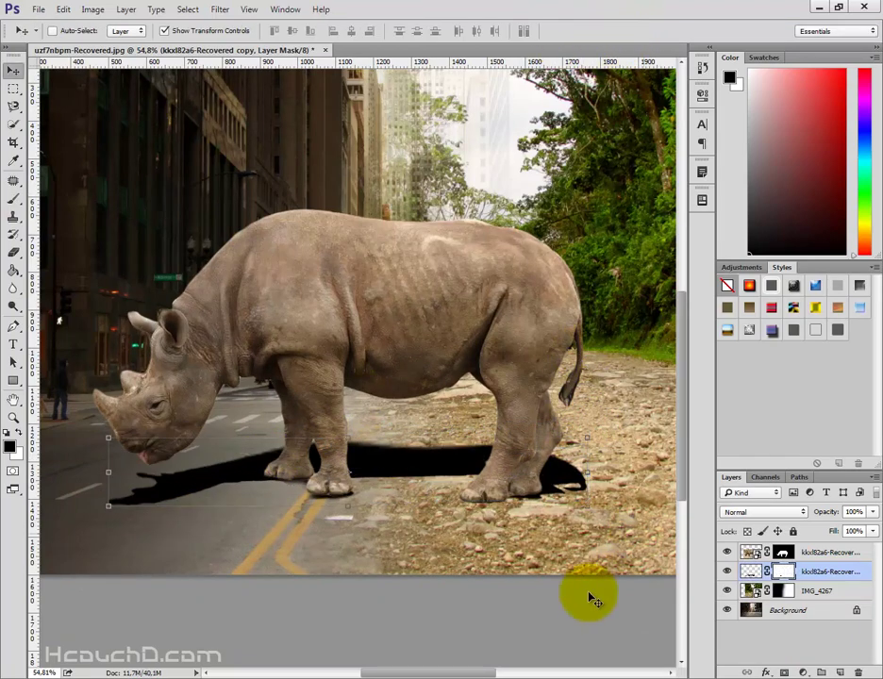
- Set the shadow layer to Soft Light at 93% opacity and add a second layer mask
click(773, 515)
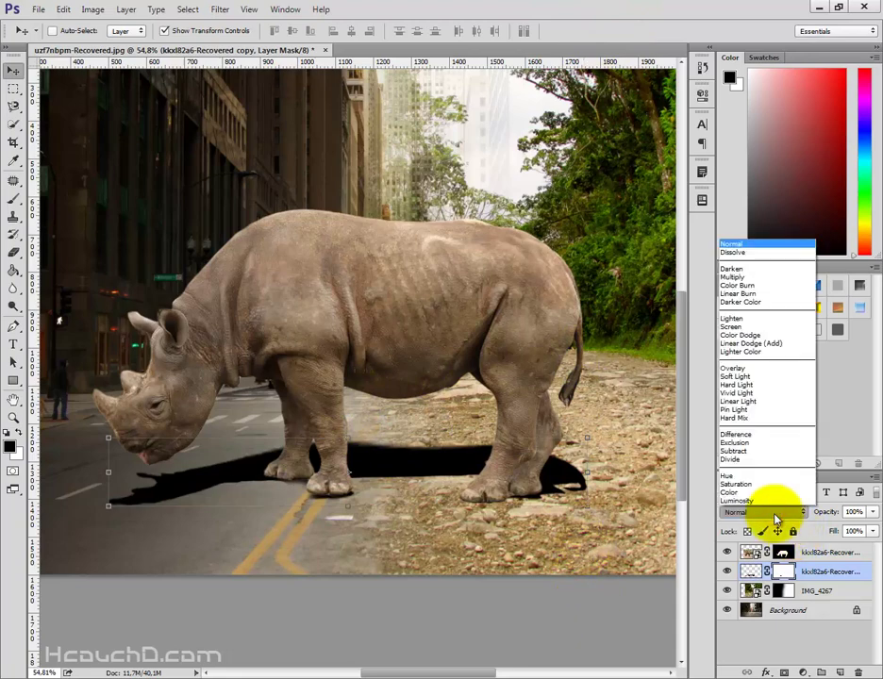
click(771, 378)
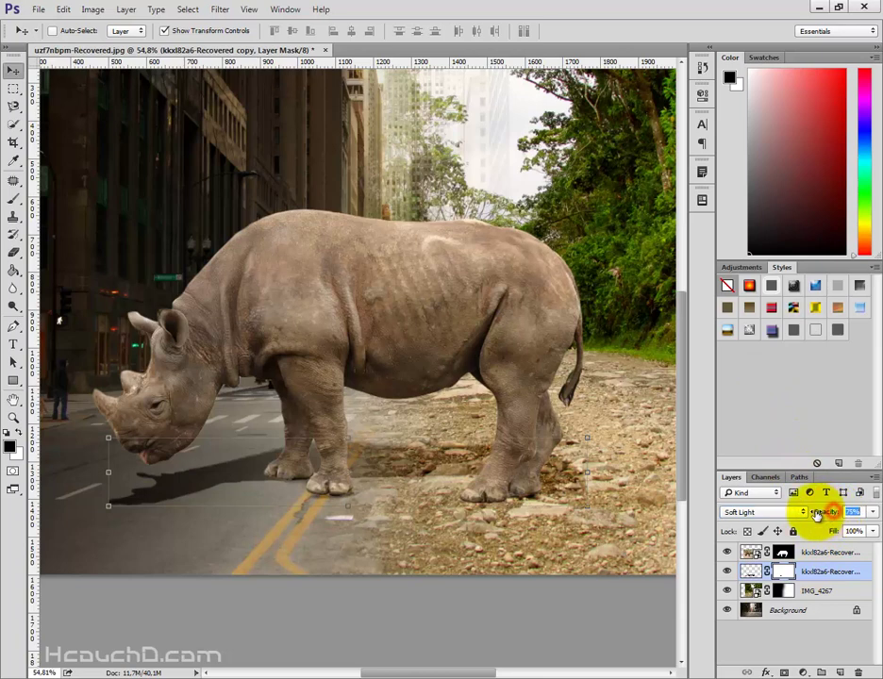
mouse_move(818, 512)
mouse_down()
mouse_move(808, 514)
mouse_move(818, 518)
mouse_up()
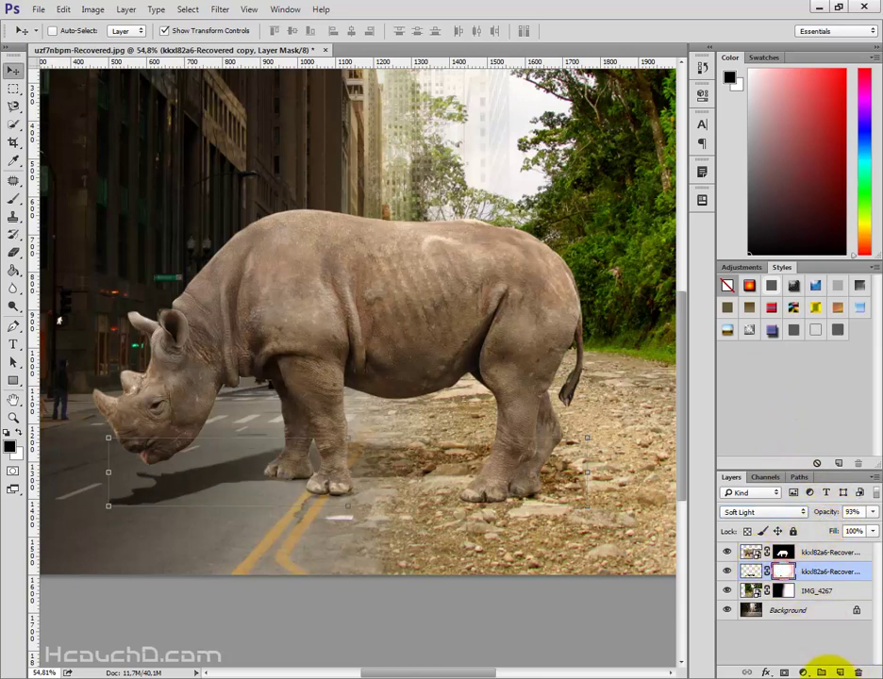
click(784, 671)
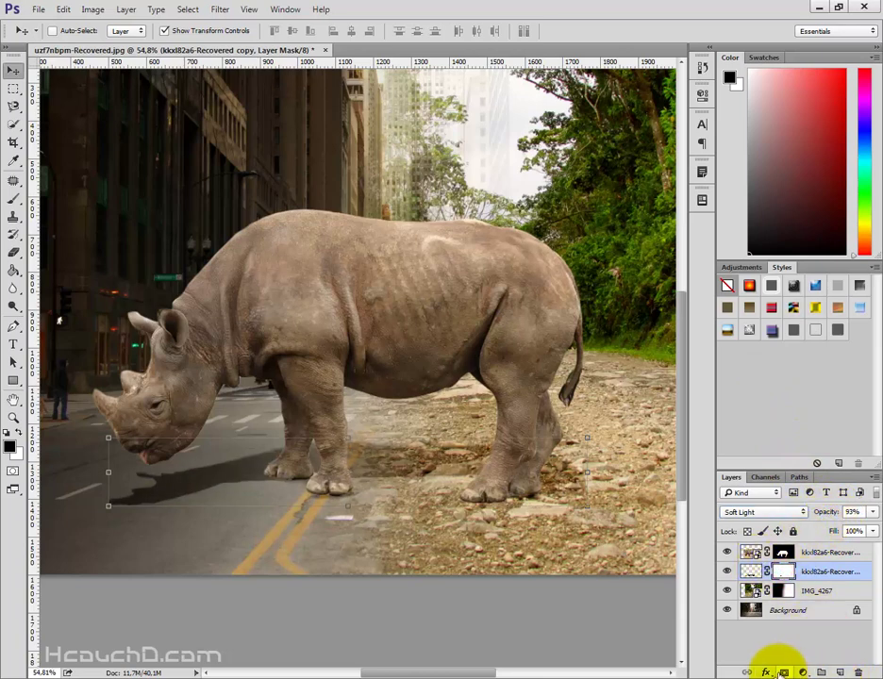
click(16, 198)
- Enlarge the soft brush past 123 px and paint shadow under the rhino's jaw and hind feet
right_click(430, 320)
drag(457, 342, 501, 342)
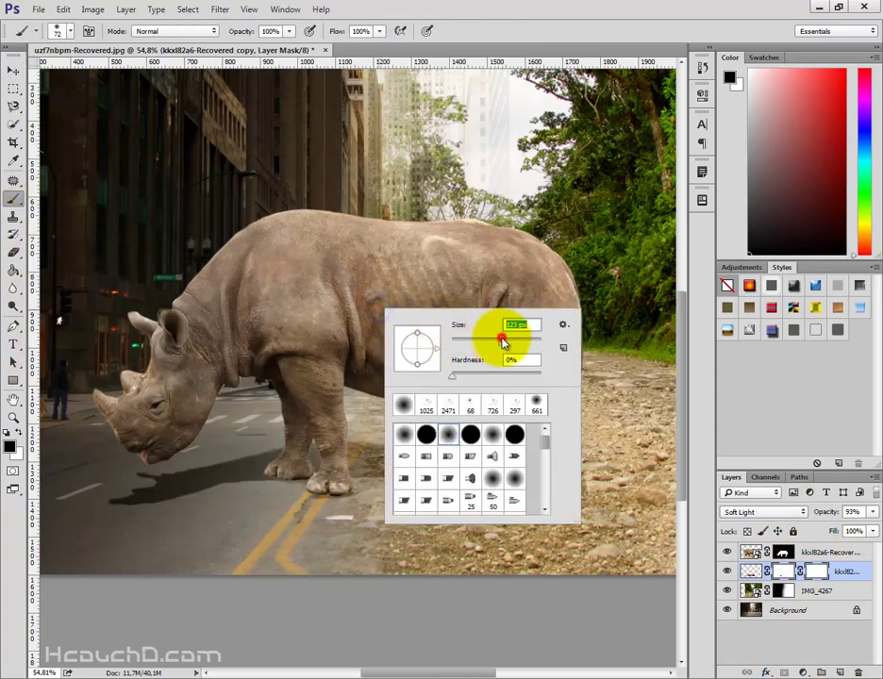
click(371, 494)
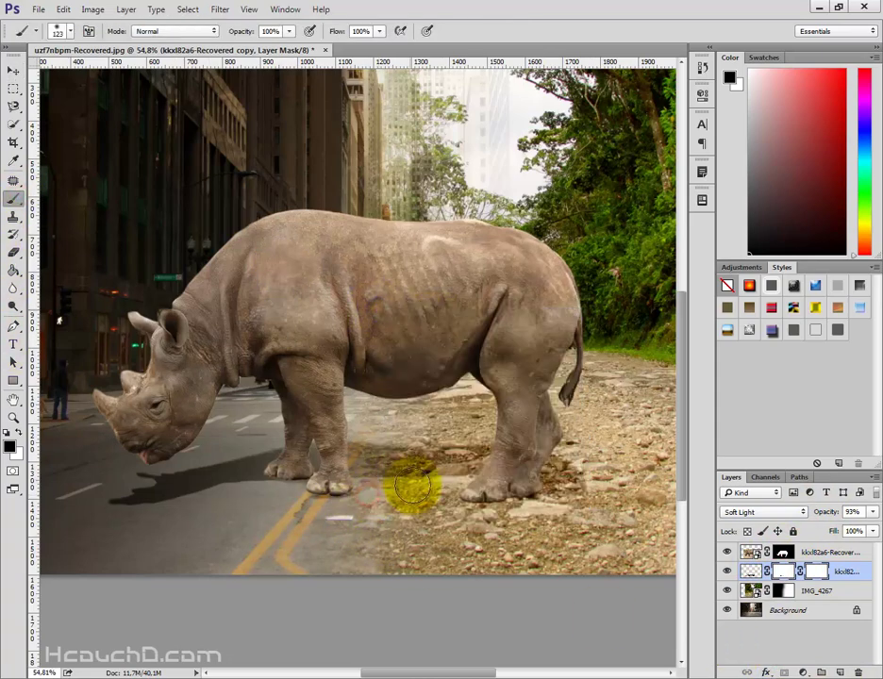
right_click(409, 502)
drag(489, 494, 556, 498)
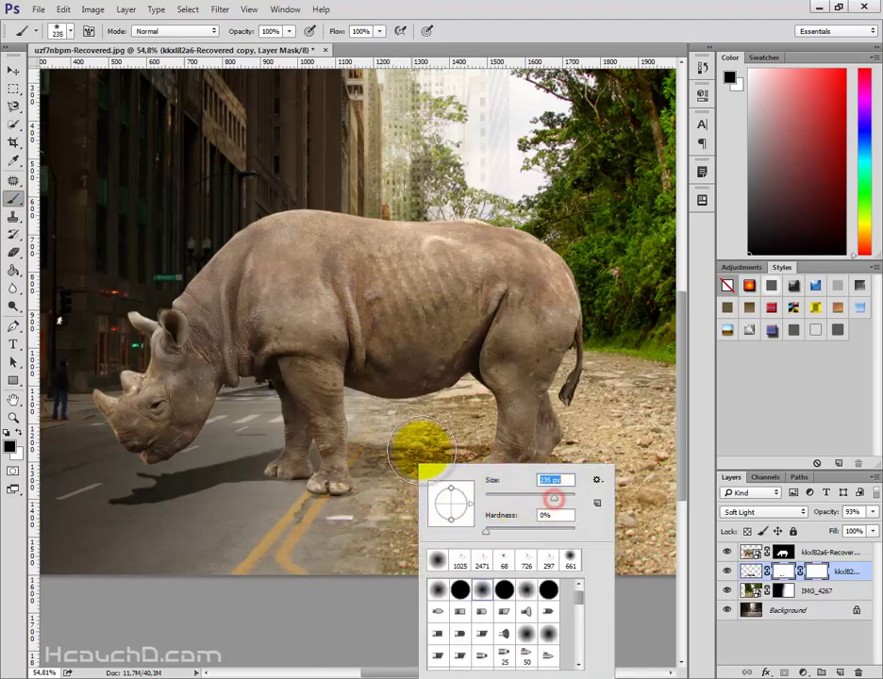
click(399, 465)
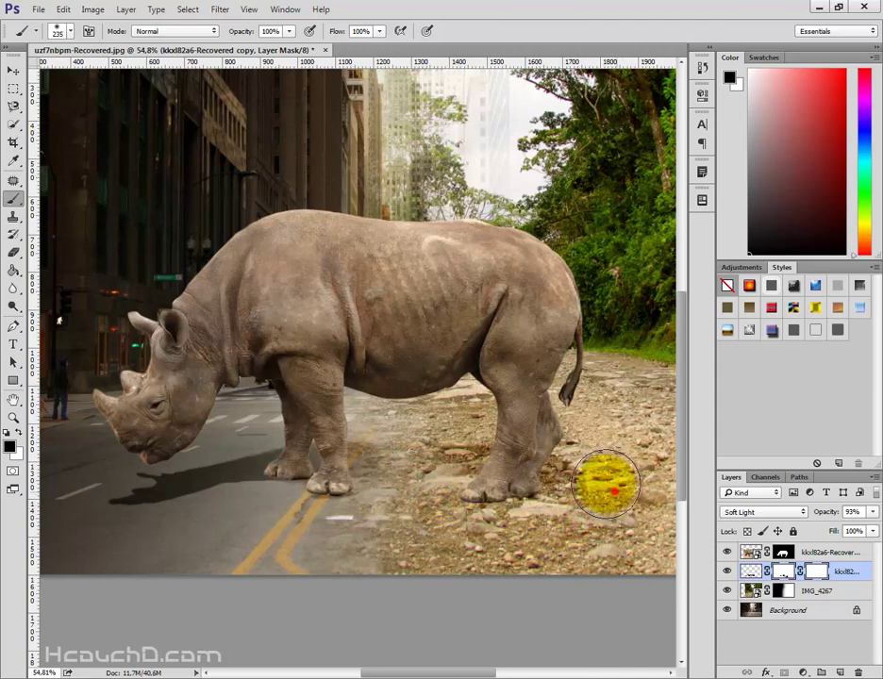
mouse_move(613, 491)
mouse_down()
mouse_move(489, 525)
mouse_move(223, 521)
mouse_up()
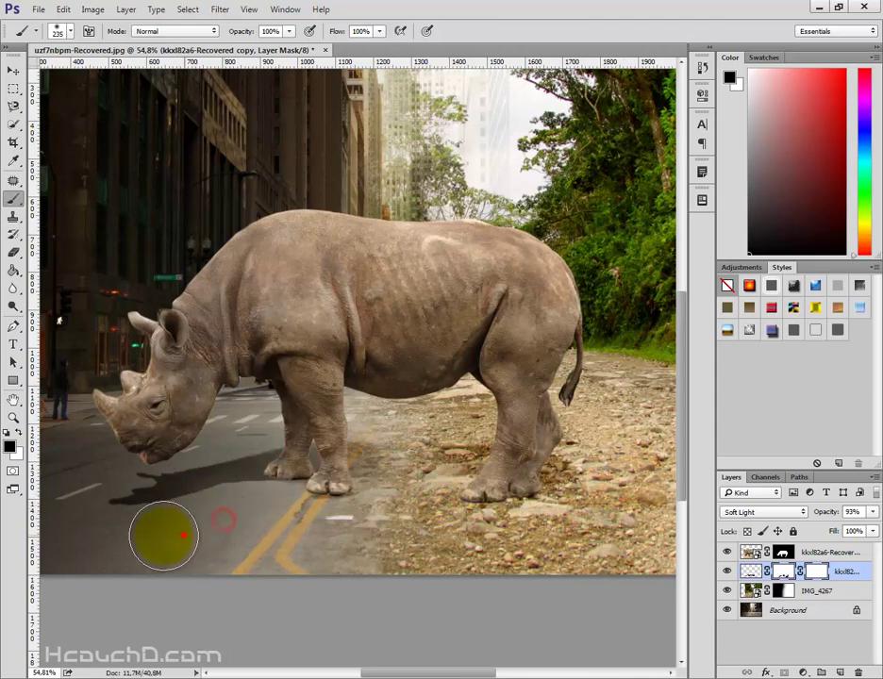
click(129, 540)
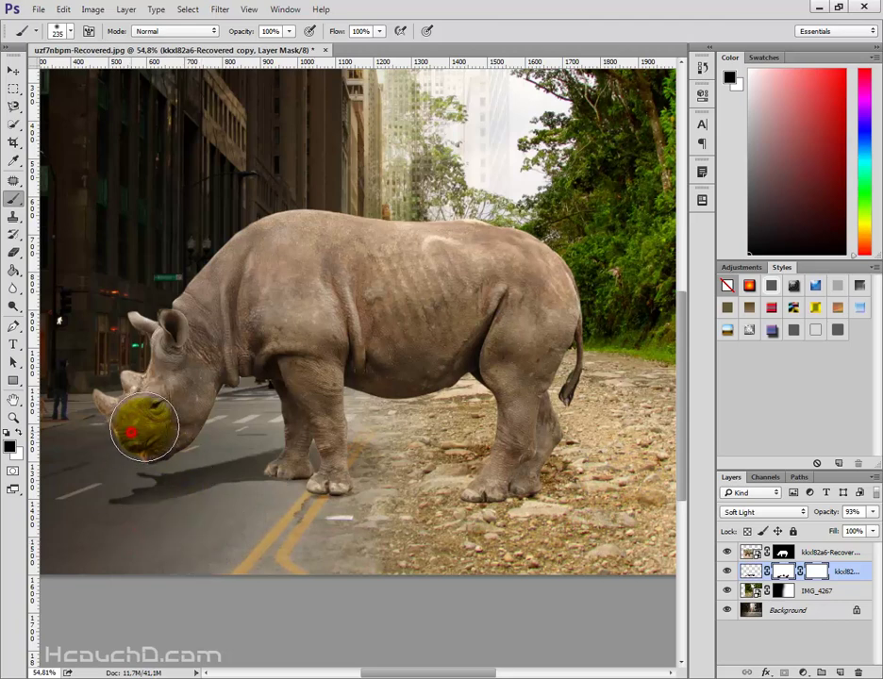
mouse_move(165, 427)
mouse_down()
mouse_move(222, 418)
mouse_move(243, 424)
mouse_move(217, 426)
mouse_up()
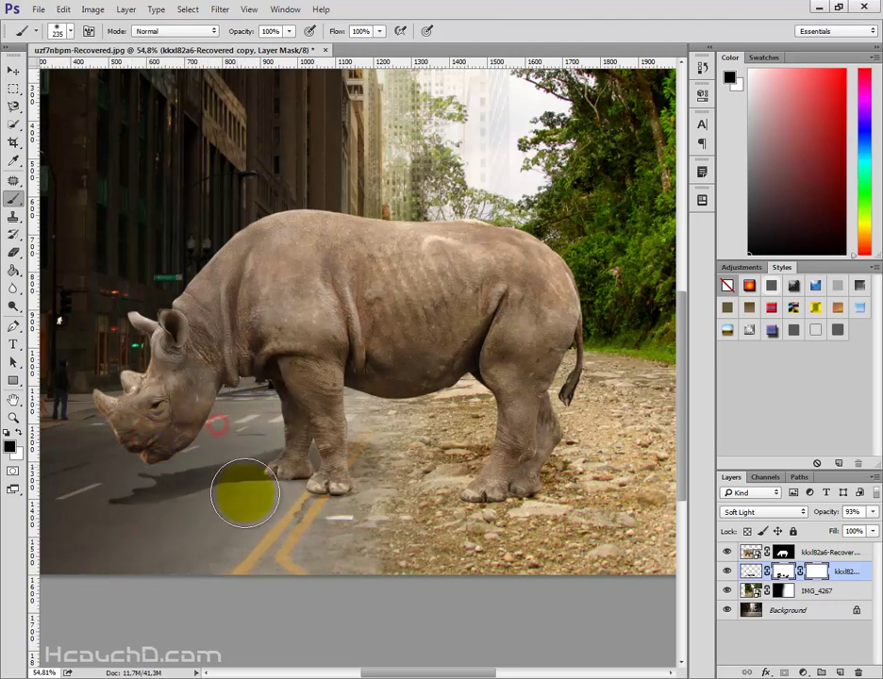
drag(240, 516, 272, 519)
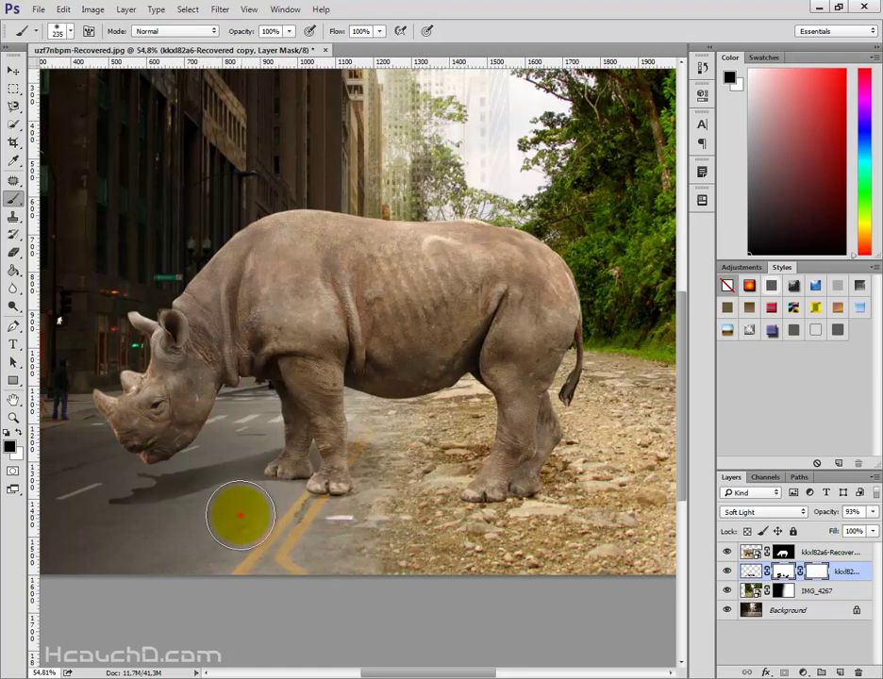
scroll(242, 561, down, 1)
scroll(240, 552, down, 1)
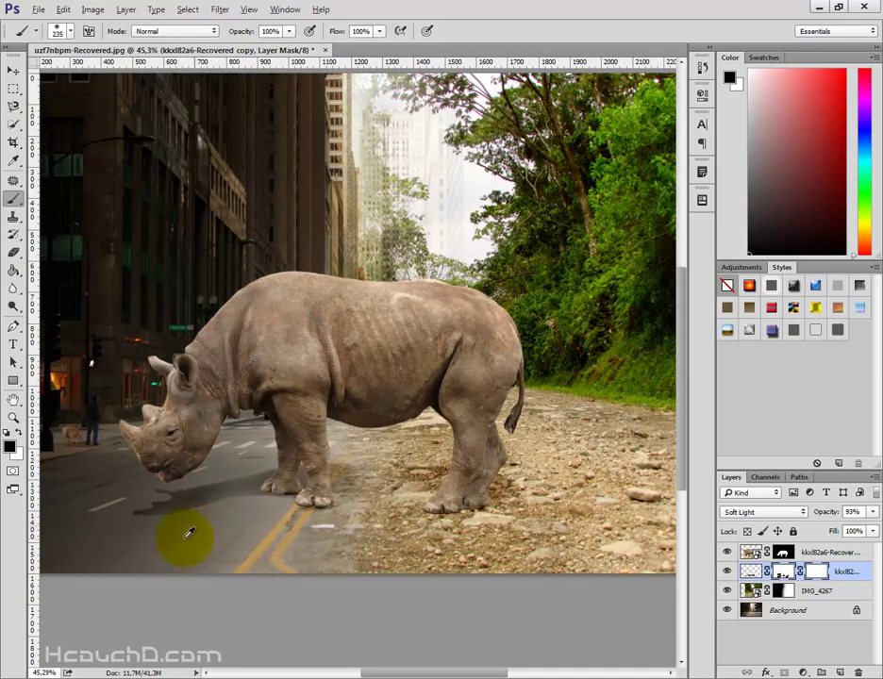
scroll(189, 533, up, 1)
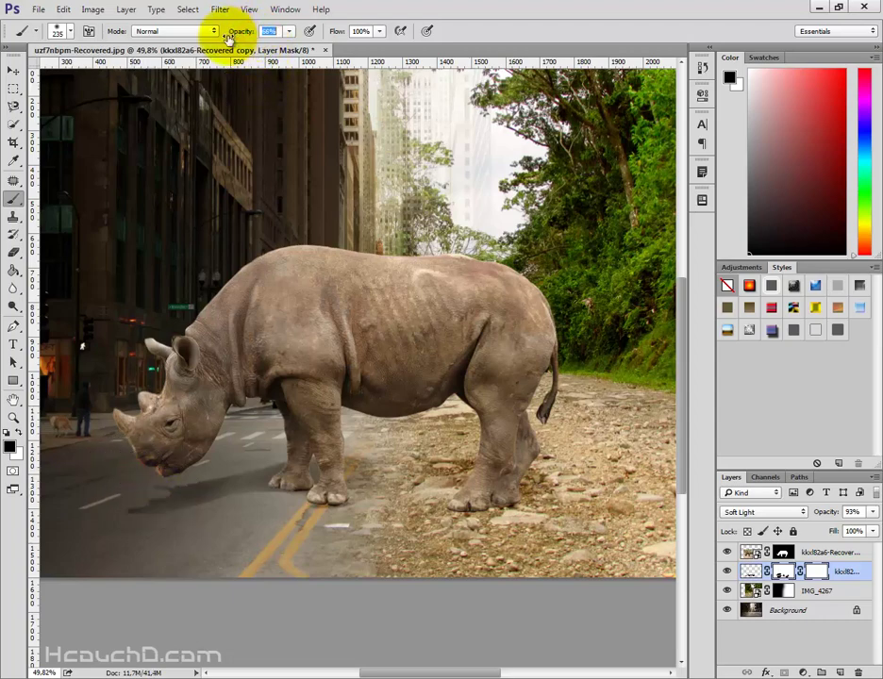
- At 26% brush opacity, spread the shadow from below the head across the road to the hind leg
text(26)
key(Return)
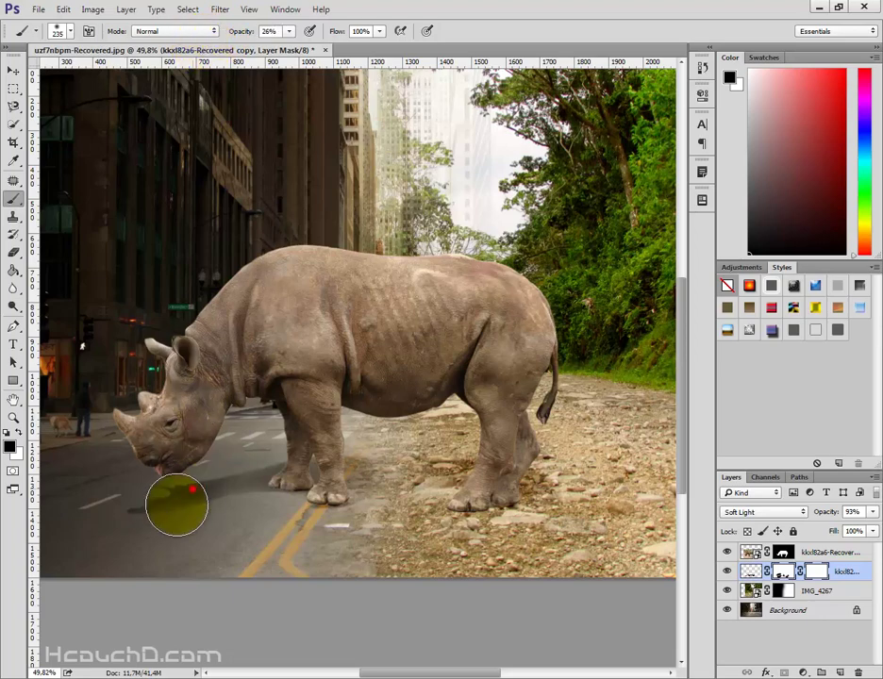
mouse_move(176, 506)
mouse_down()
mouse_move(183, 480)
mouse_move(232, 516)
mouse_move(252, 505)
mouse_move(234, 537)
mouse_move(205, 556)
mouse_move(118, 544)
mouse_up()
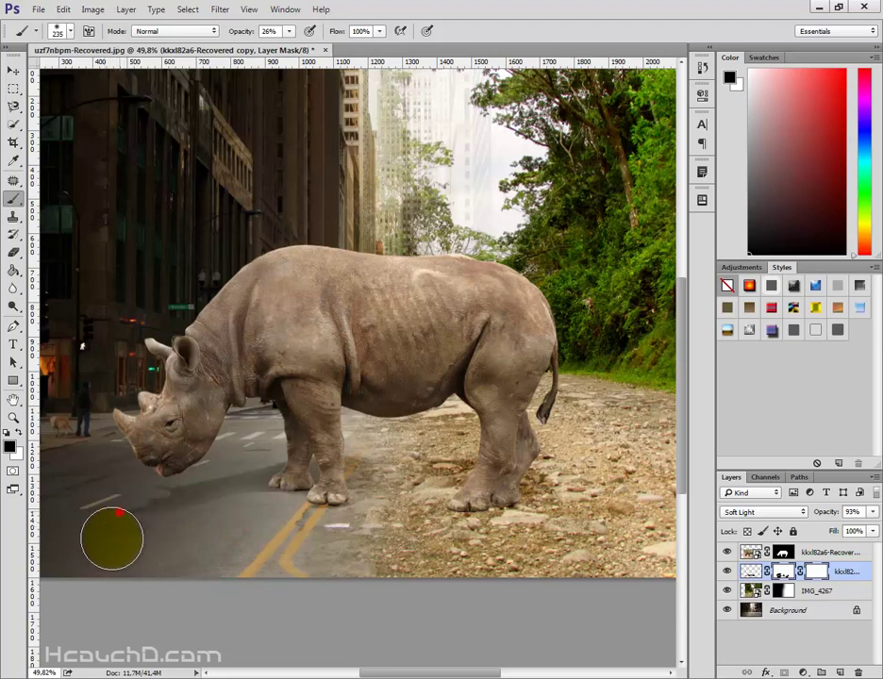
mouse_move(111, 556)
mouse_down()
mouse_move(180, 551)
mouse_move(358, 500)
mouse_move(534, 514)
mouse_move(608, 491)
mouse_up()
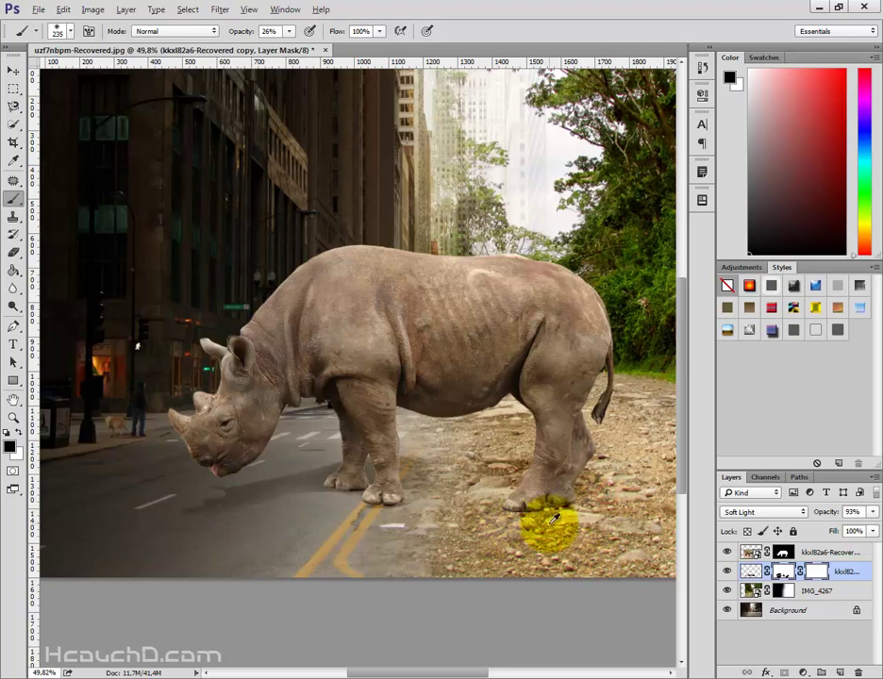
scroll(551, 517, up, 2)
scroll(666, 570, up, 1)
scroll(351, 536, up, 2)
scroll(186, 463, up, 2)
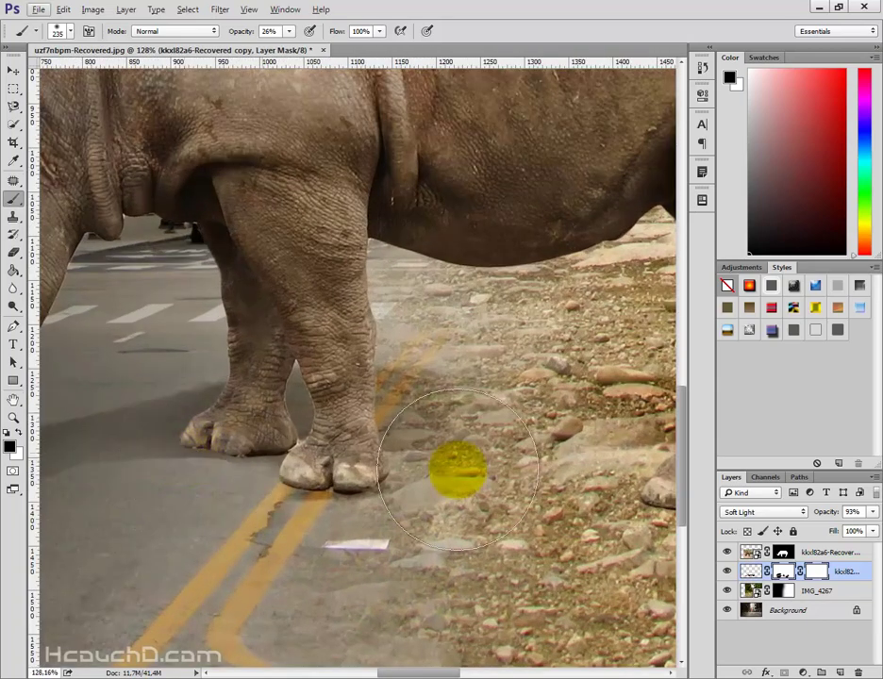
- On the rhino layer's mask, reset brush opacity to 100% and shrink the brush to 13 px
click(781, 552)
scroll(169, 384, up, 1)
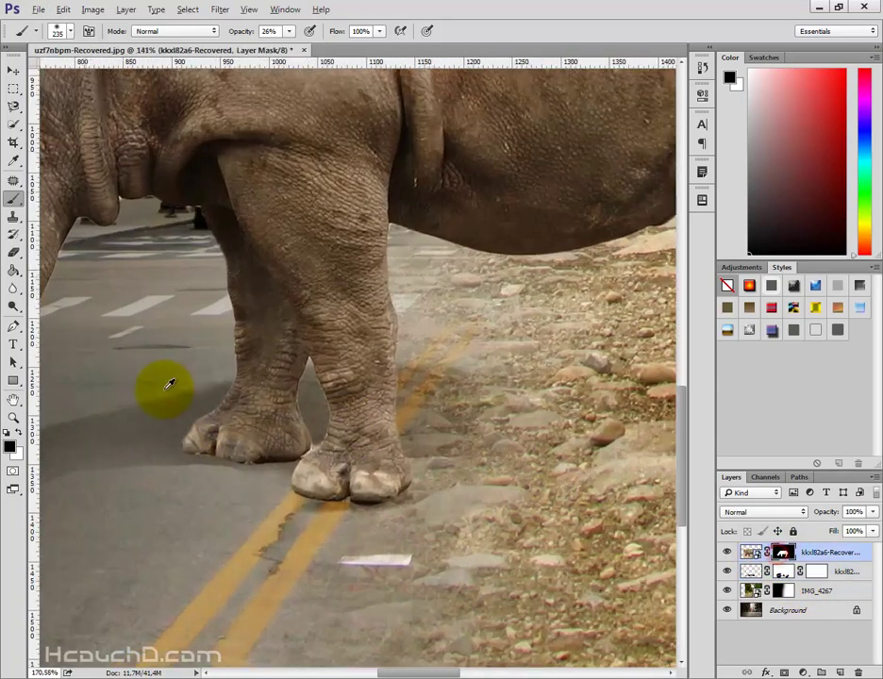
scroll(169, 383, up, 1)
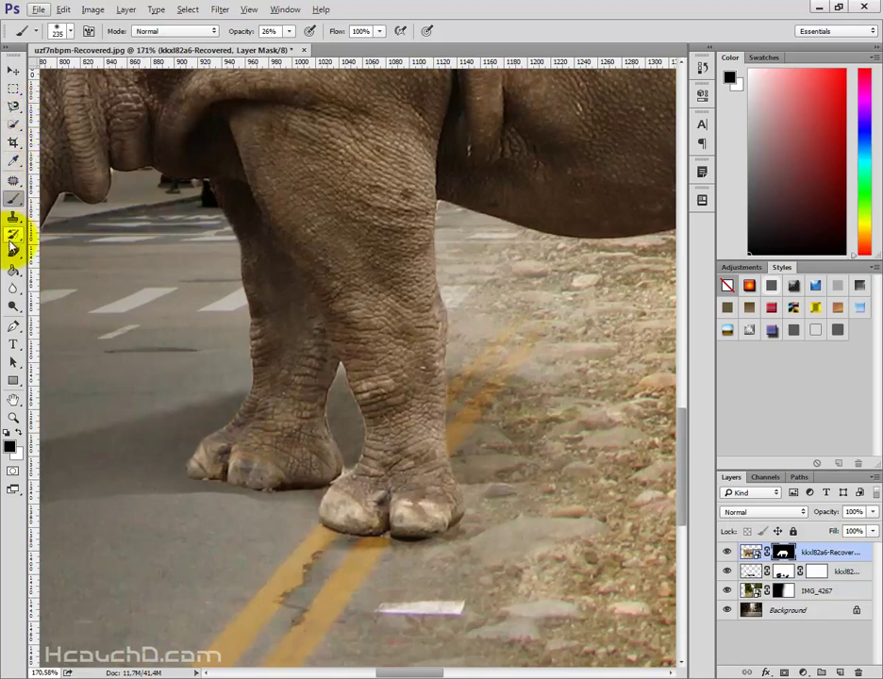
drag(337, 434, 358, 434)
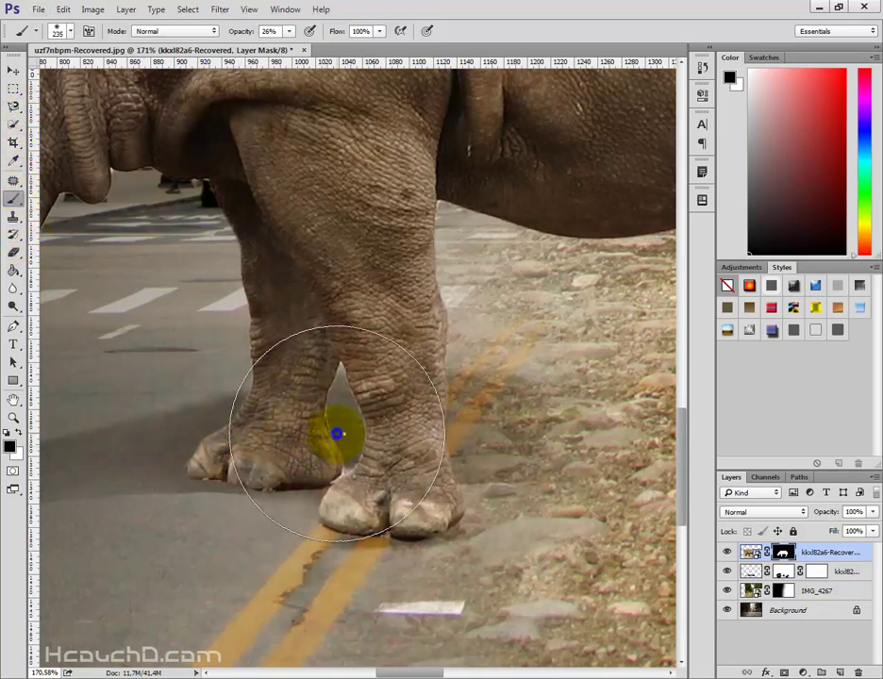
right_click(337, 433)
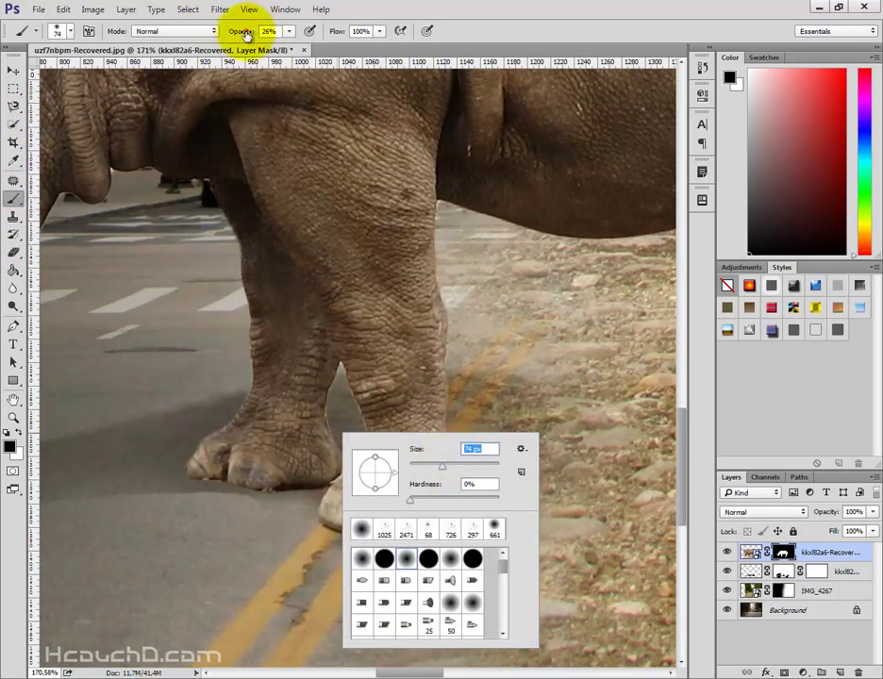
drag(242, 30, 302, 30)
scroll(340, 422, up, 2)
scroll(345, 394, up, 2)
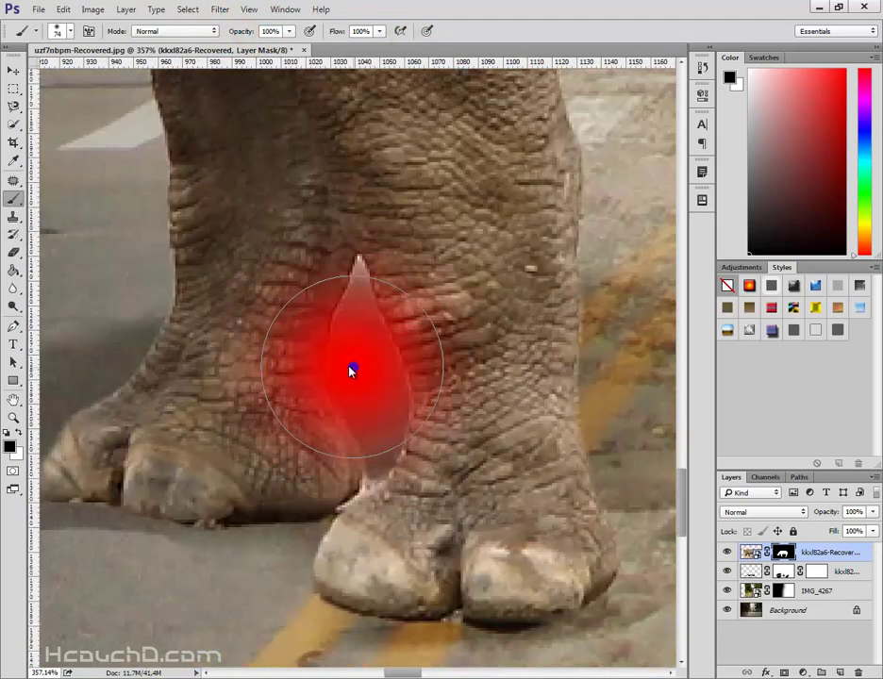
drag(351, 369, 286, 370)
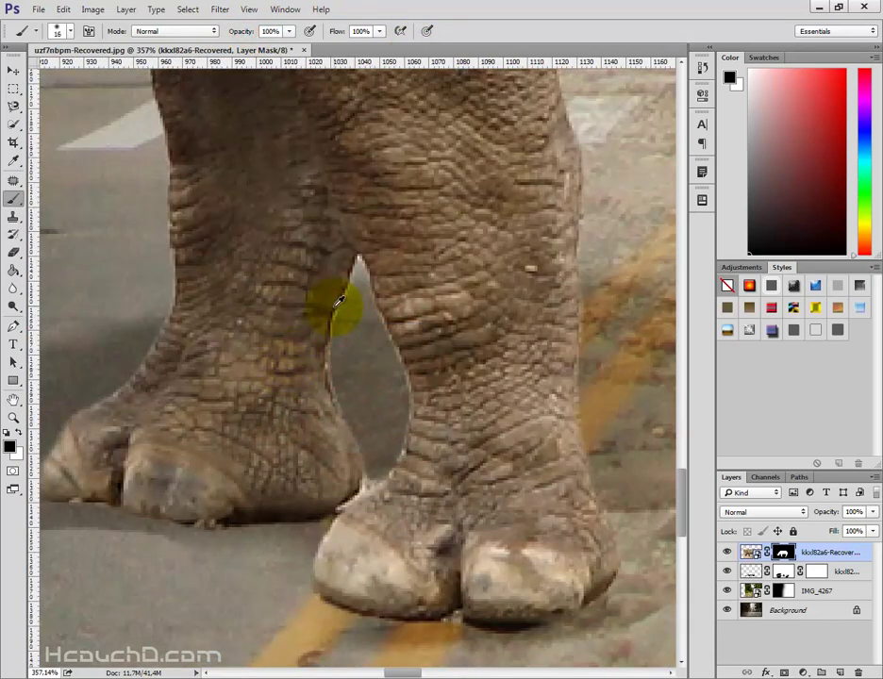
scroll(335, 306, up, 1)
scroll(349, 339, up, 1)
drag(346, 350, 340, 350)
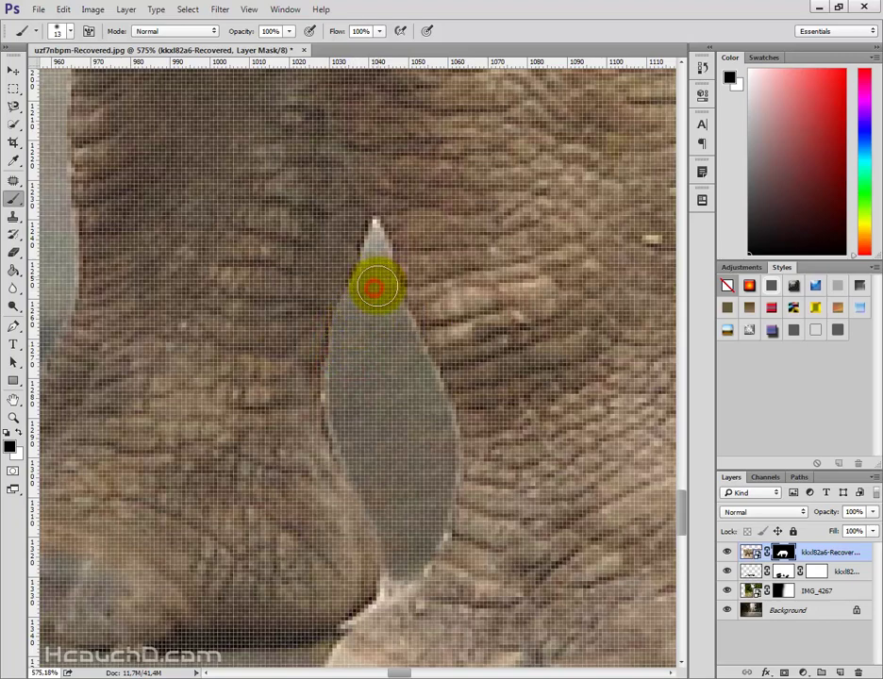
- Clear leftover rhino skin from the gap between the legs
mouse_move(370, 318)
mouse_down()
mouse_move(346, 394)
mouse_move(364, 453)
mouse_move(394, 417)
mouse_up()
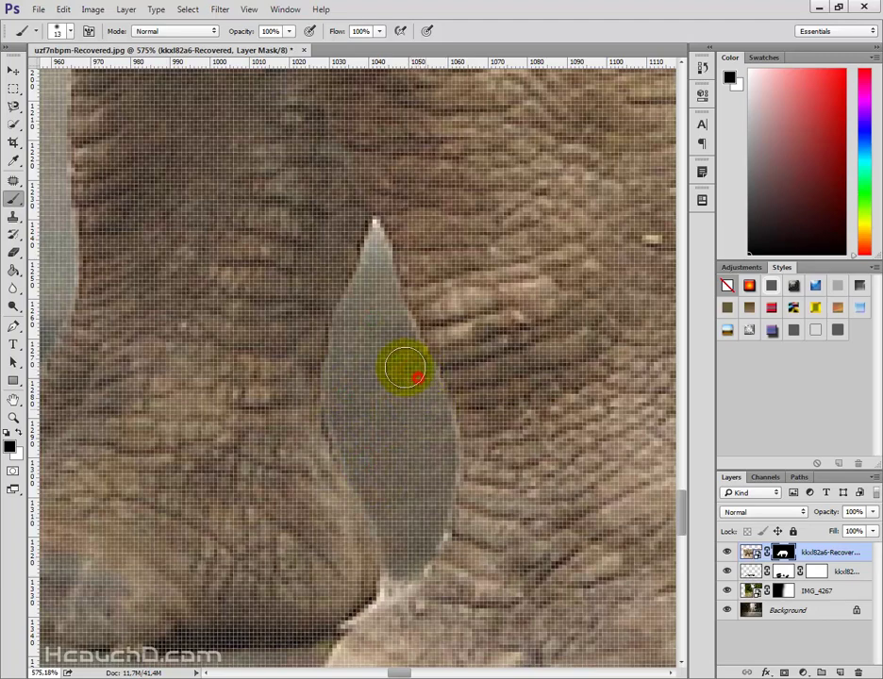
drag(394, 326, 420, 405)
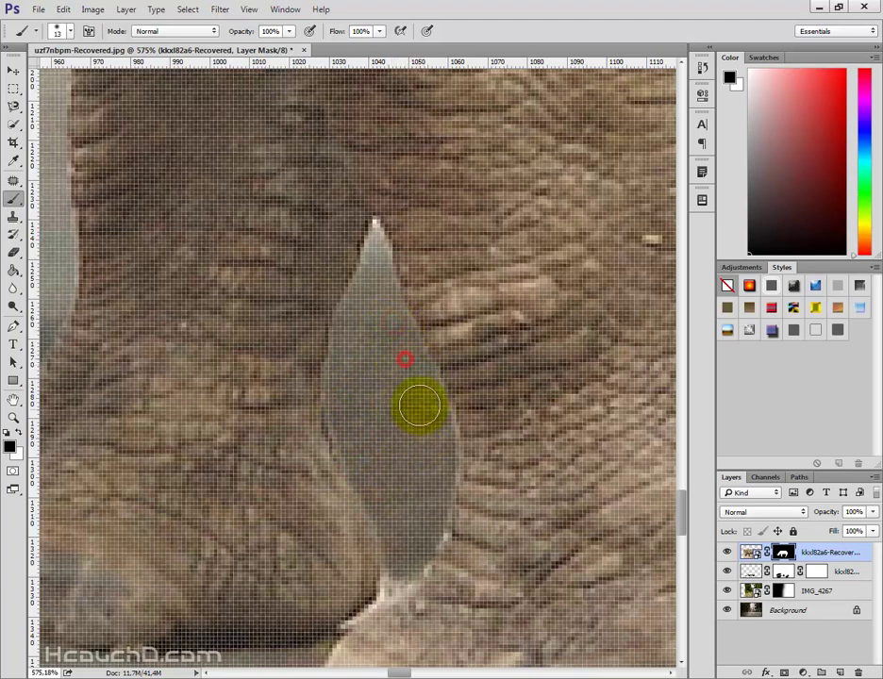
drag(443, 445, 420, 514)
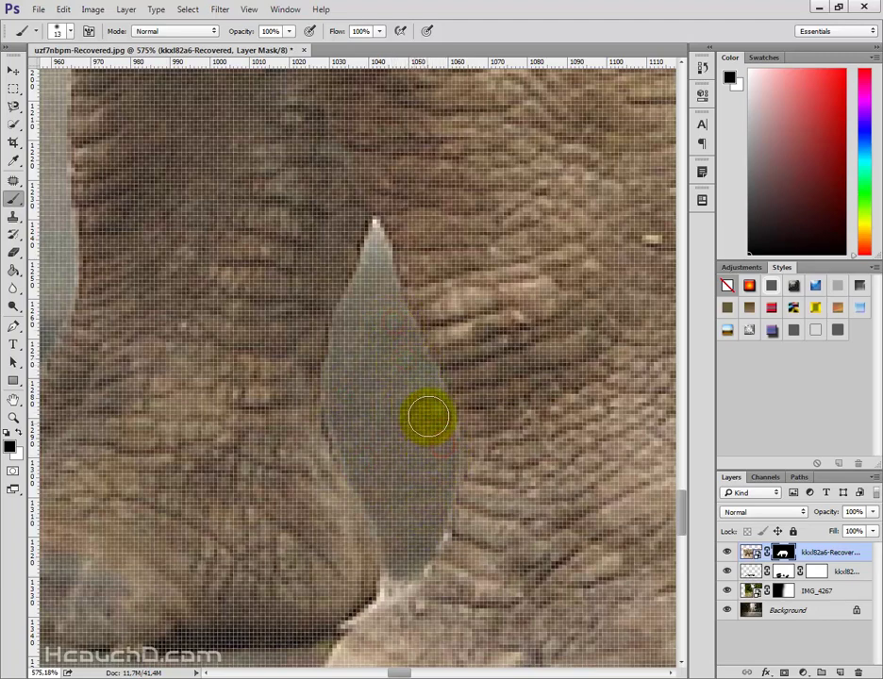
drag(428, 417, 421, 521)
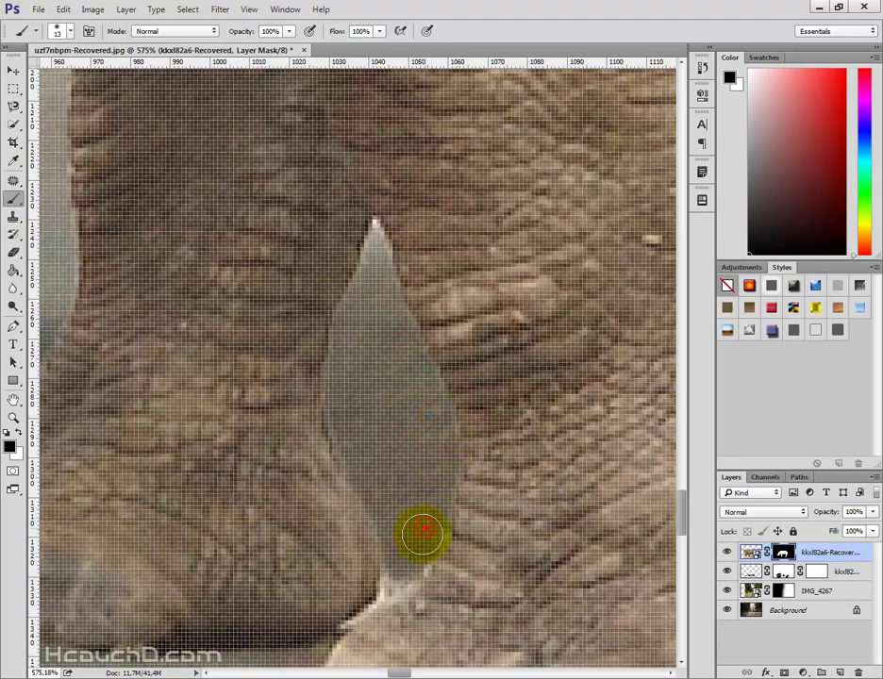
- Shrink the brush to 9 px and touch up the mask where the leg meets the hoof
mouse_move(408, 548)
mouse_down()
mouse_move(395, 546)
mouse_move(418, 566)
mouse_up()
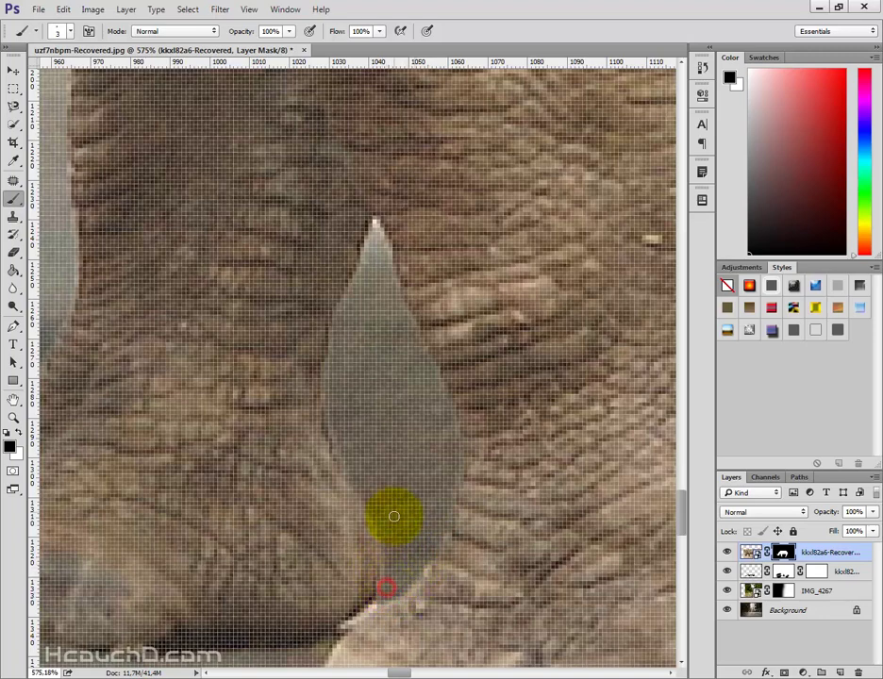
scroll(393, 516, down, 1)
scroll(387, 519, down, 3)
scroll(384, 499, down, 1)
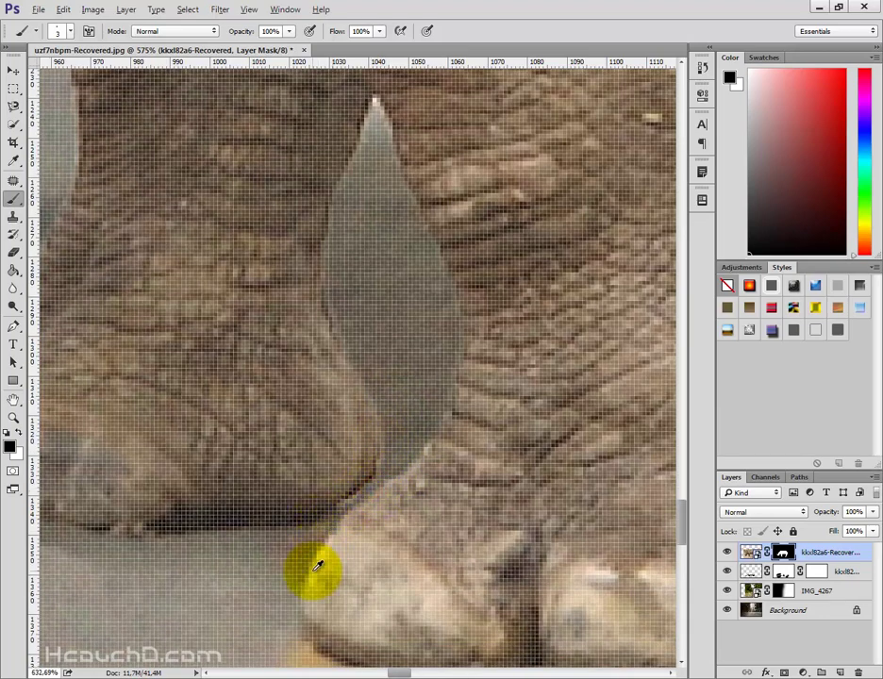
scroll(315, 568, up, 1)
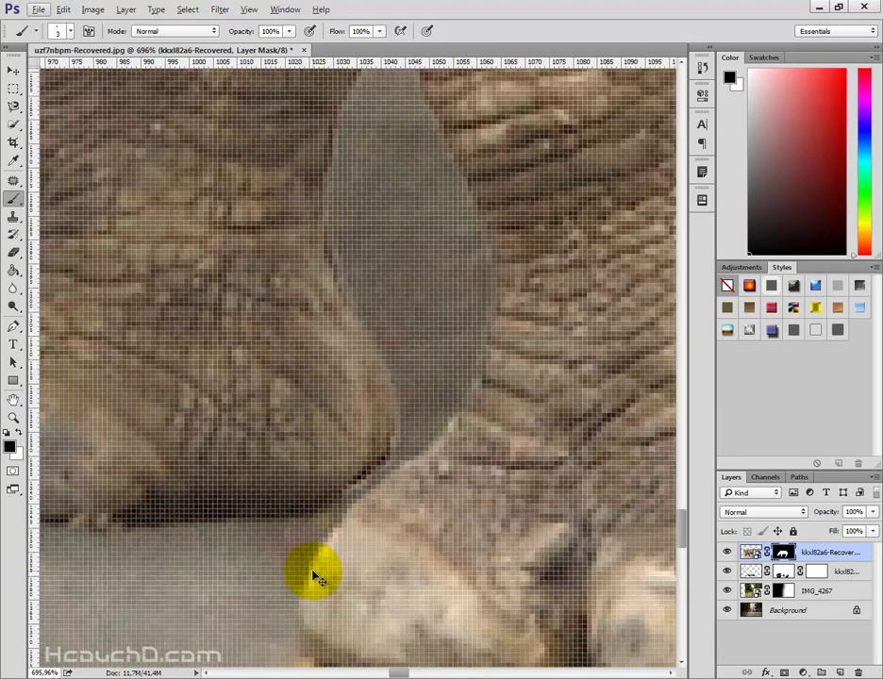
click(358, 490)
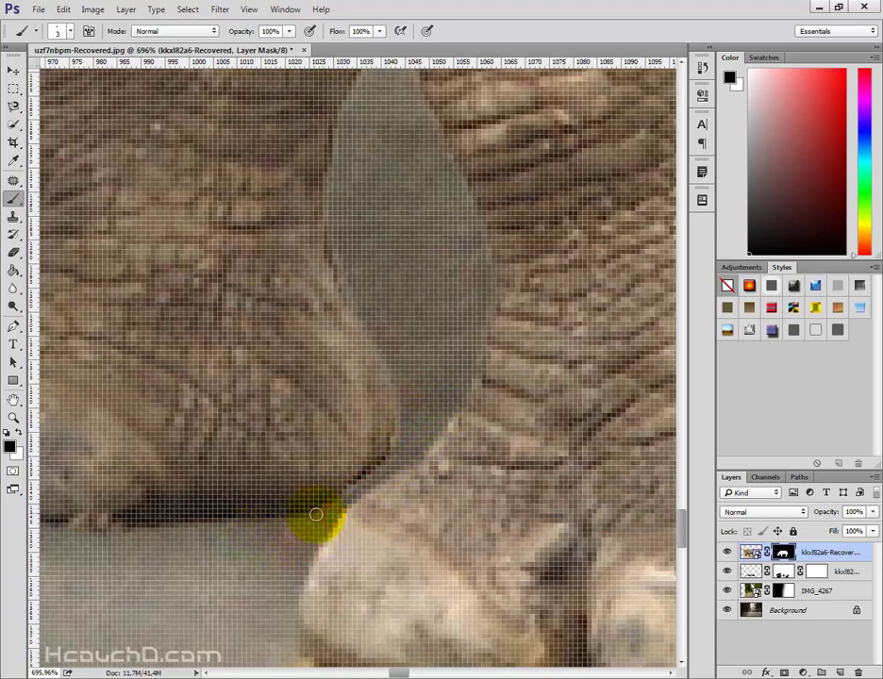
scroll(222, 532, down, 3)
scroll(295, 503, down, 2)
scroll(348, 459, up, 2)
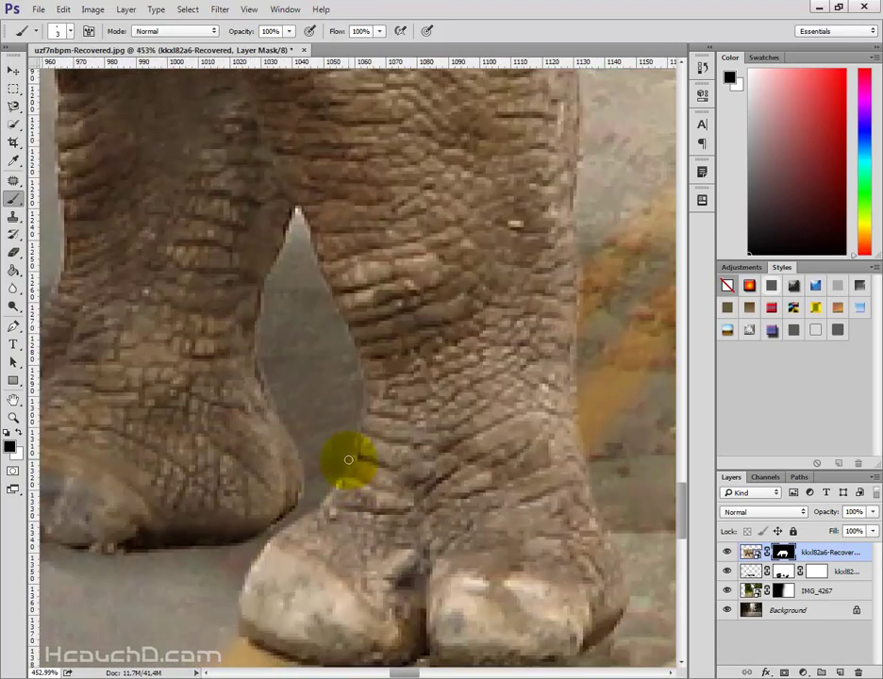
scroll(348, 459, up, 1)
scroll(266, 342, up, 2)
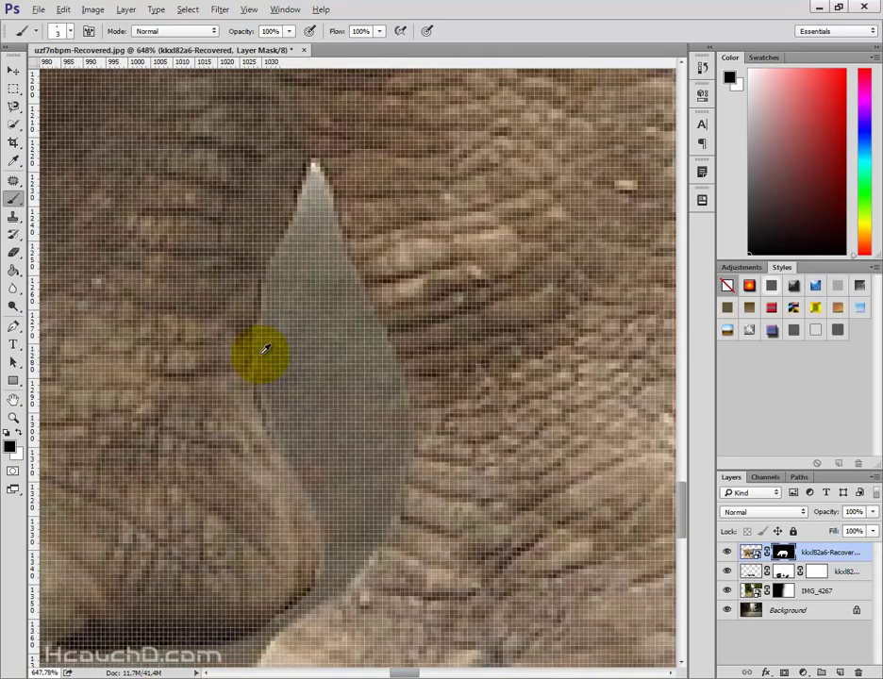
scroll(291, 315, down, 1)
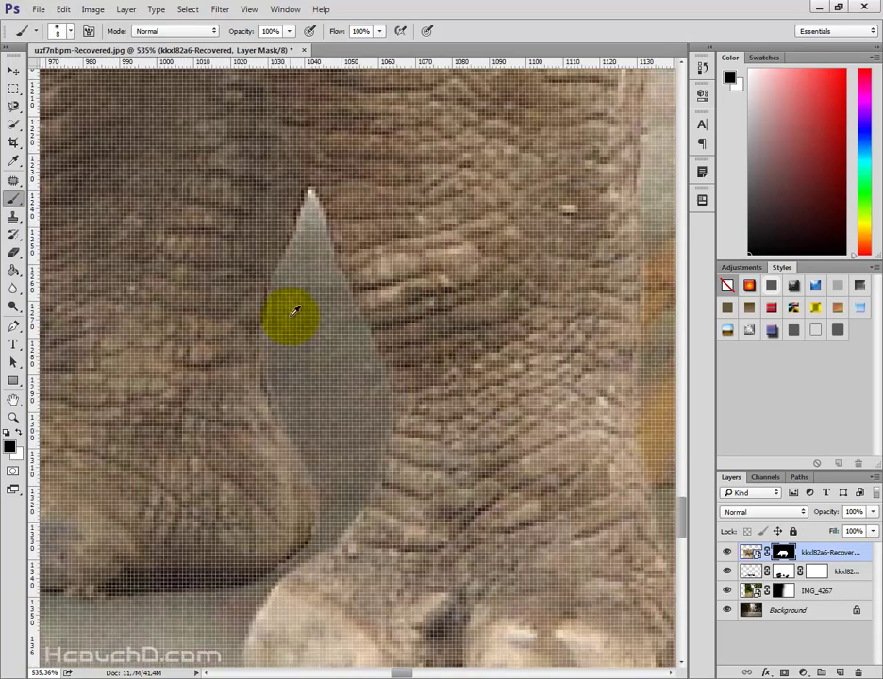
scroll(294, 309, down, 1)
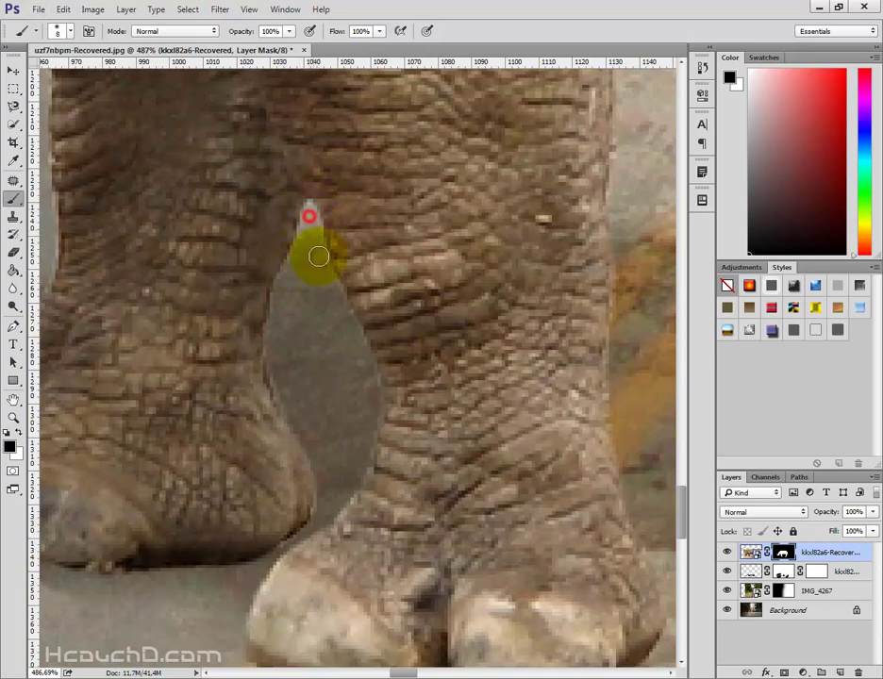
- Extend the leg gap up to its pointed tip and fill the brown strip below it
drag(307, 221, 281, 309)
drag(297, 252, 295, 280)
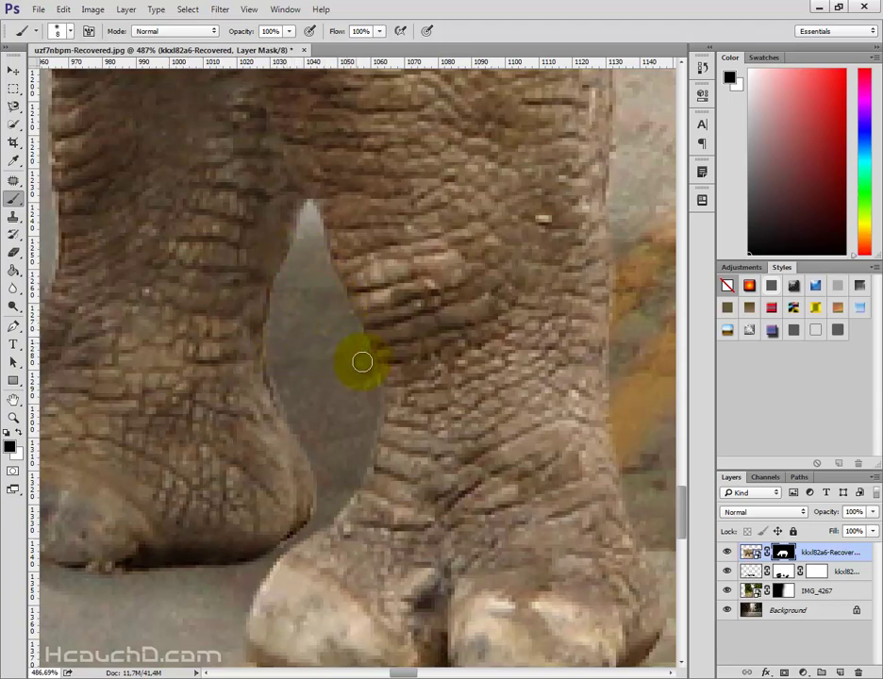
scroll(362, 418, down, 2)
scroll(596, 407, down, 2)
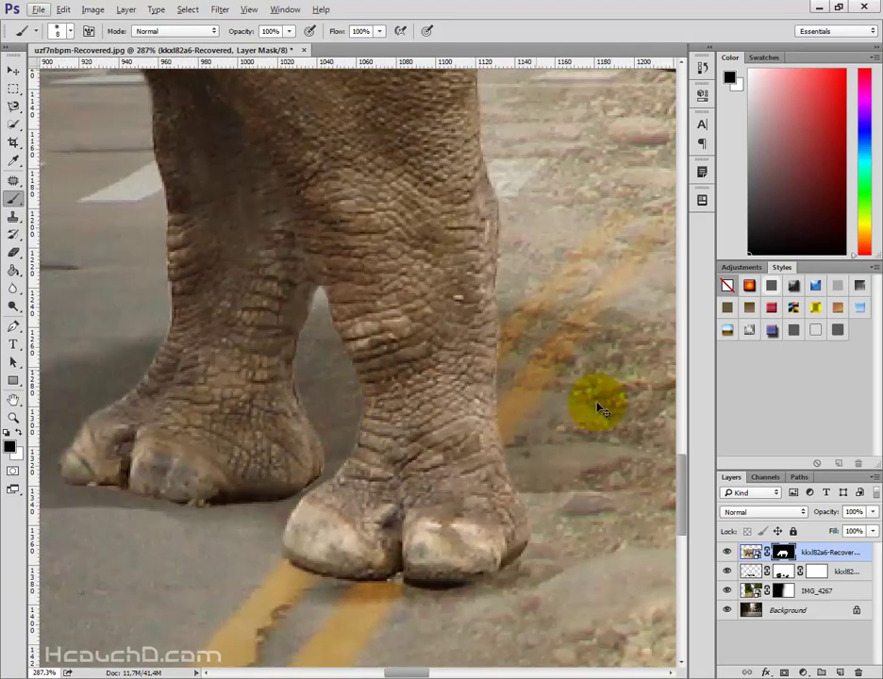
mouse_move(597, 407)
mouse_down()
mouse_move(542, 443)
mouse_move(524, 490)
mouse_up()
scroll(525, 491, up, 1)
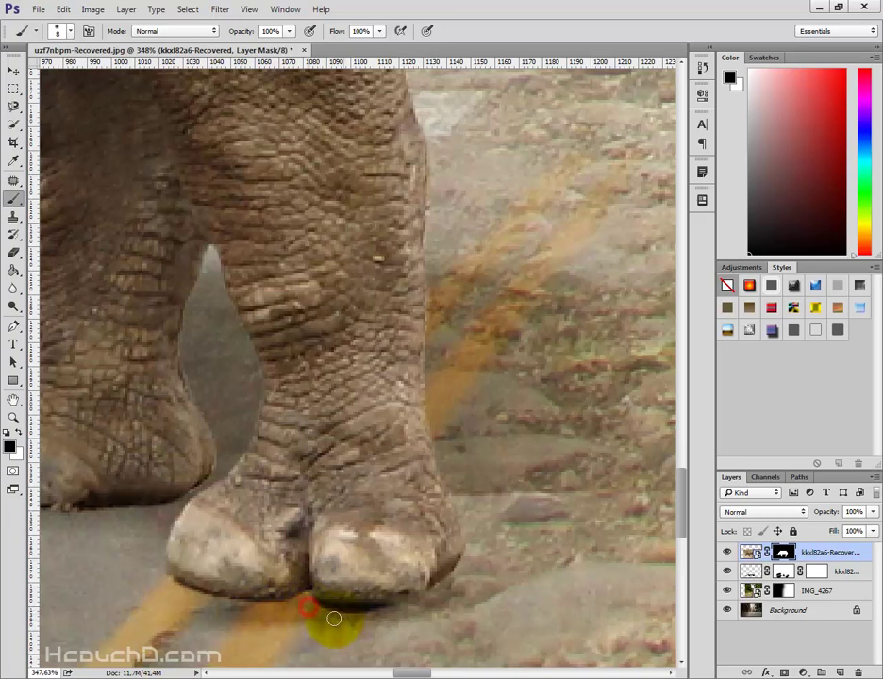
- Clean the mask along the front hoof's underside and the road just below the hooves
click(338, 620)
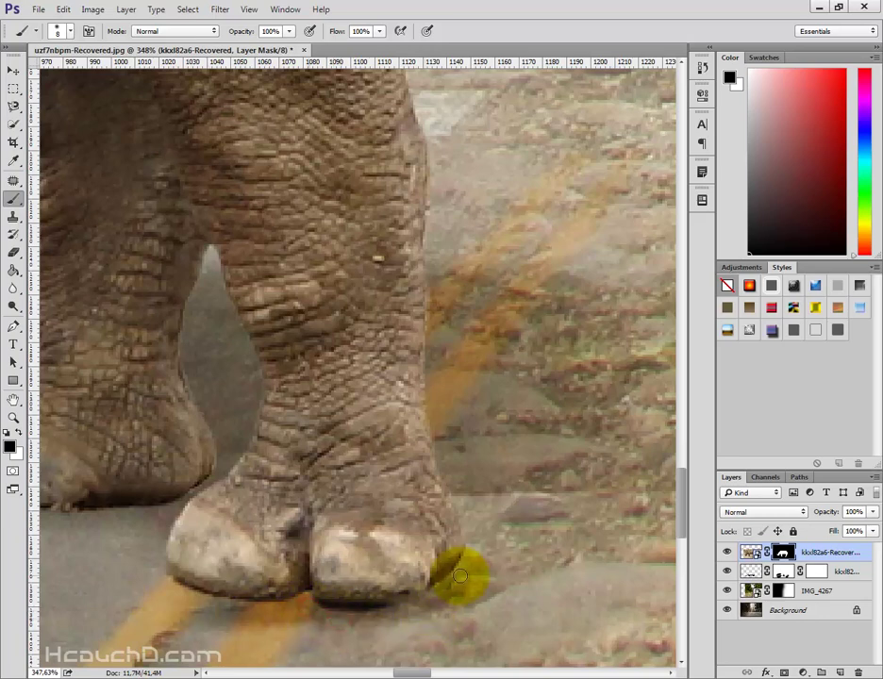
scroll(443, 569, down, 3)
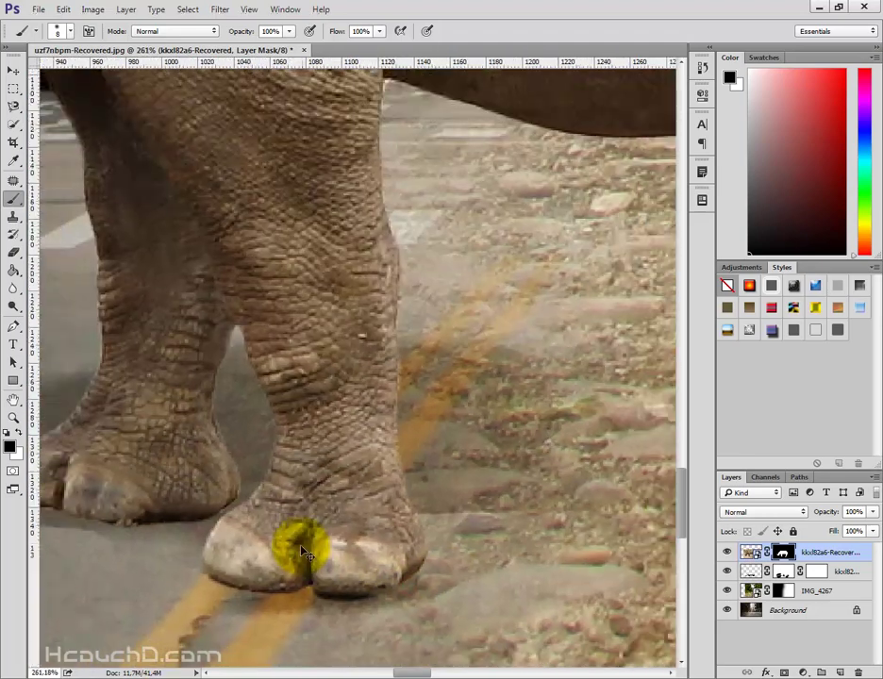
scroll(295, 541, left, 2)
scroll(161, 526, up, 3)
scroll(121, 517, left, 2)
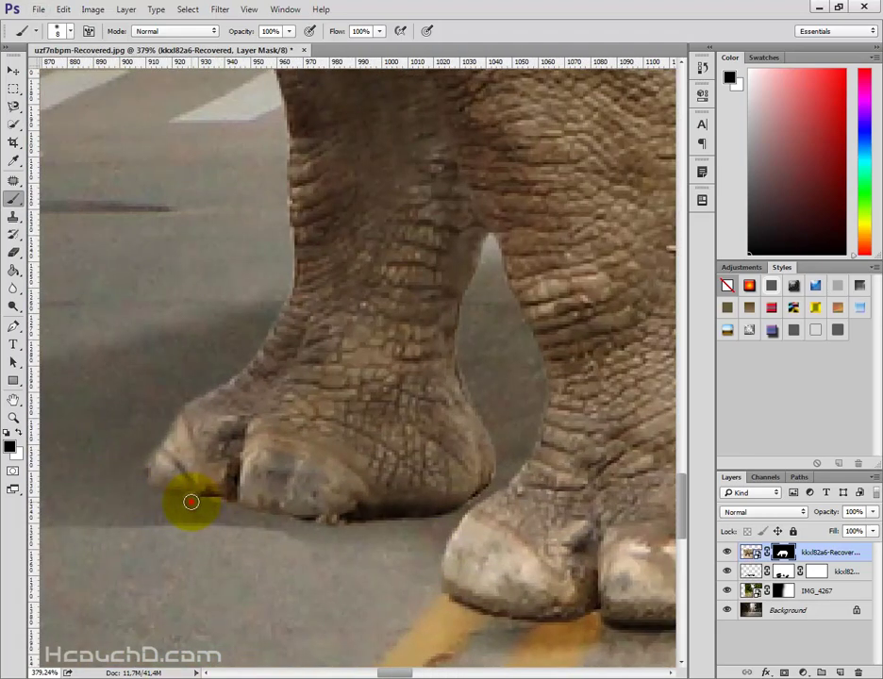
click(211, 507)
click(314, 528)
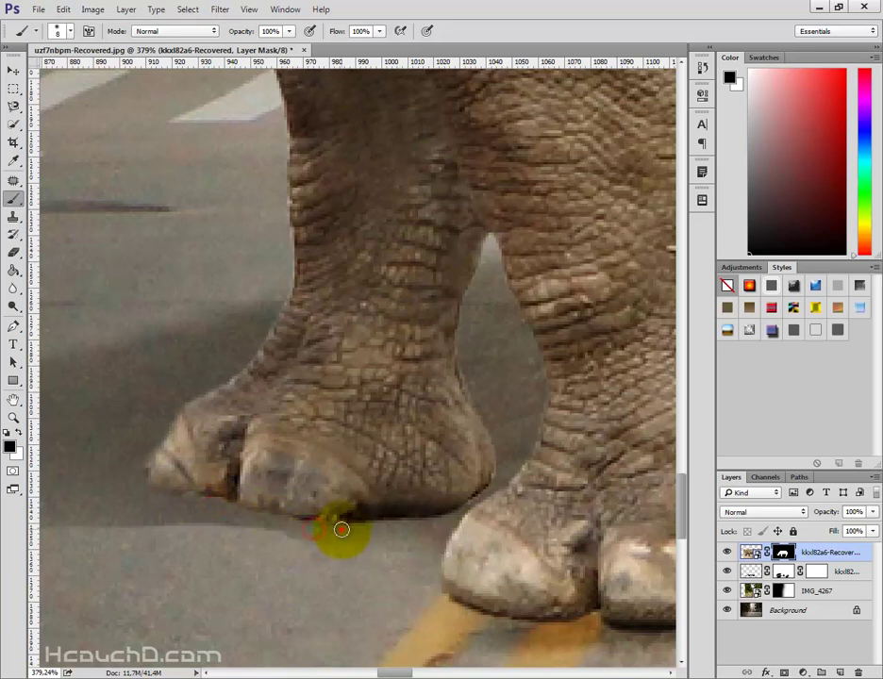
click(340, 529)
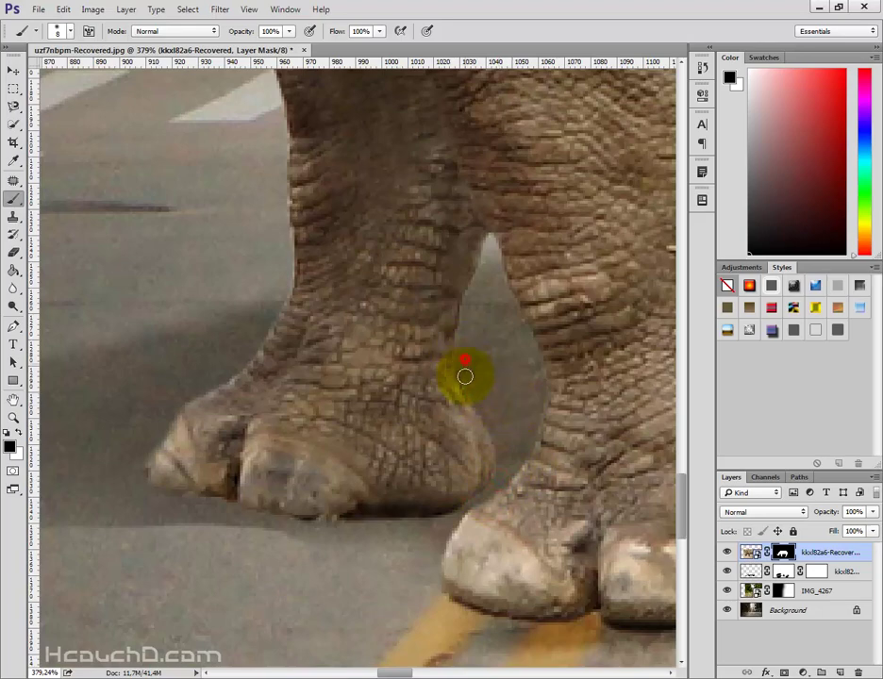
- Refine the mask along the leg's outer edge from top to bottom
scroll(292, 252, up, 3)
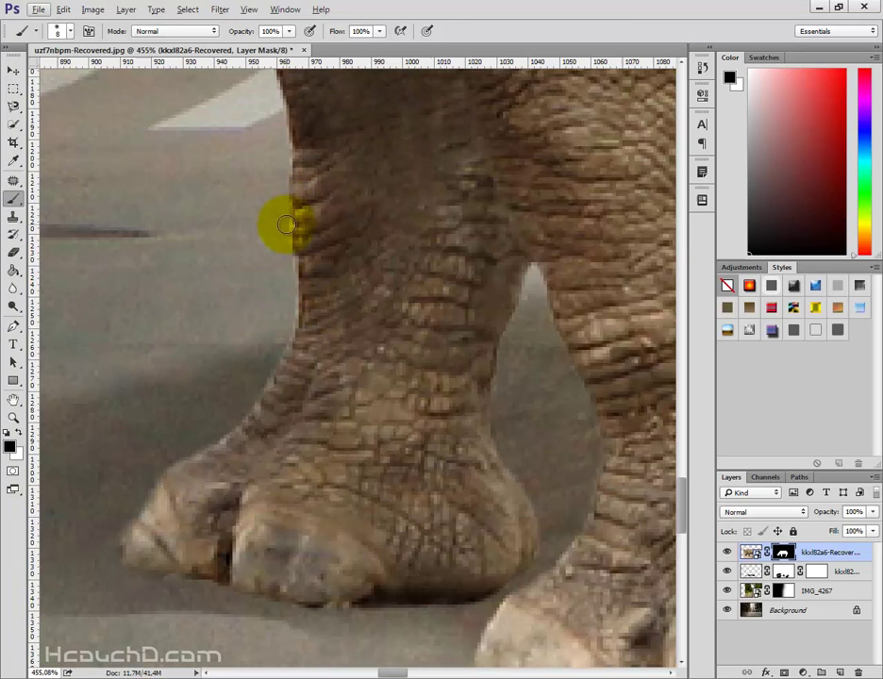
click(286, 223)
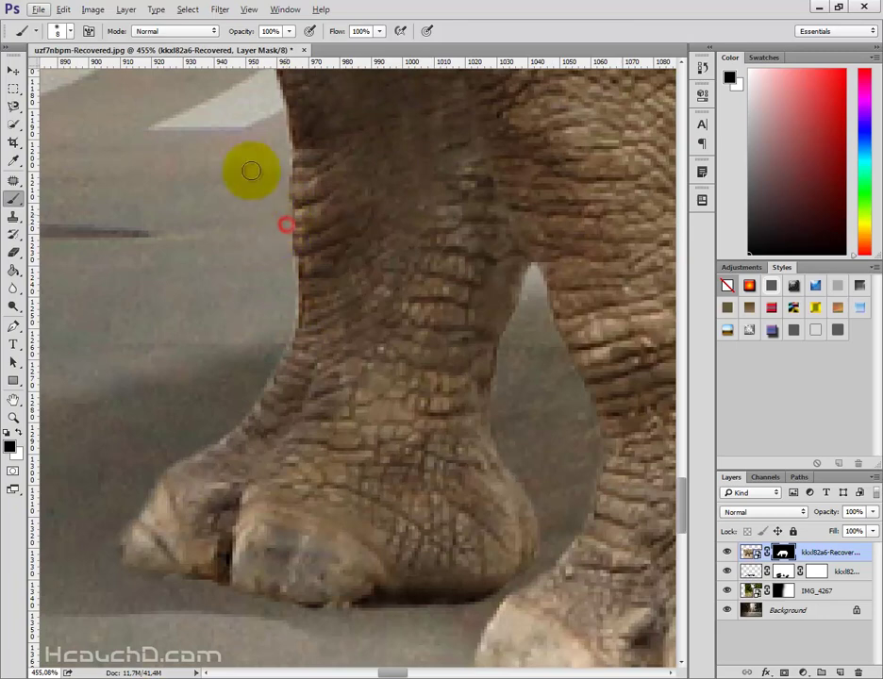
click(281, 146)
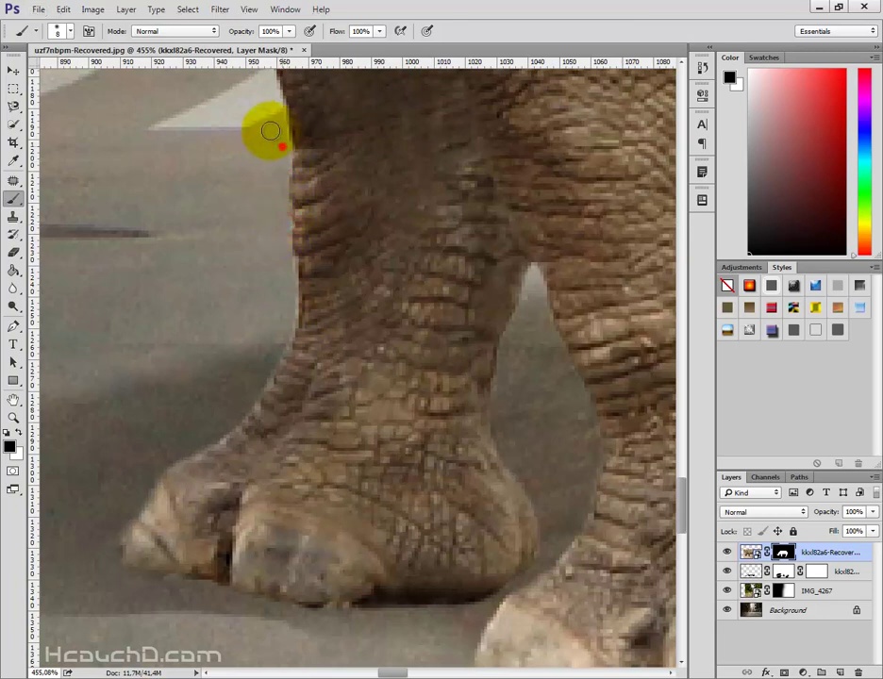
click(285, 293)
click(288, 308)
scroll(211, 392, down, 2)
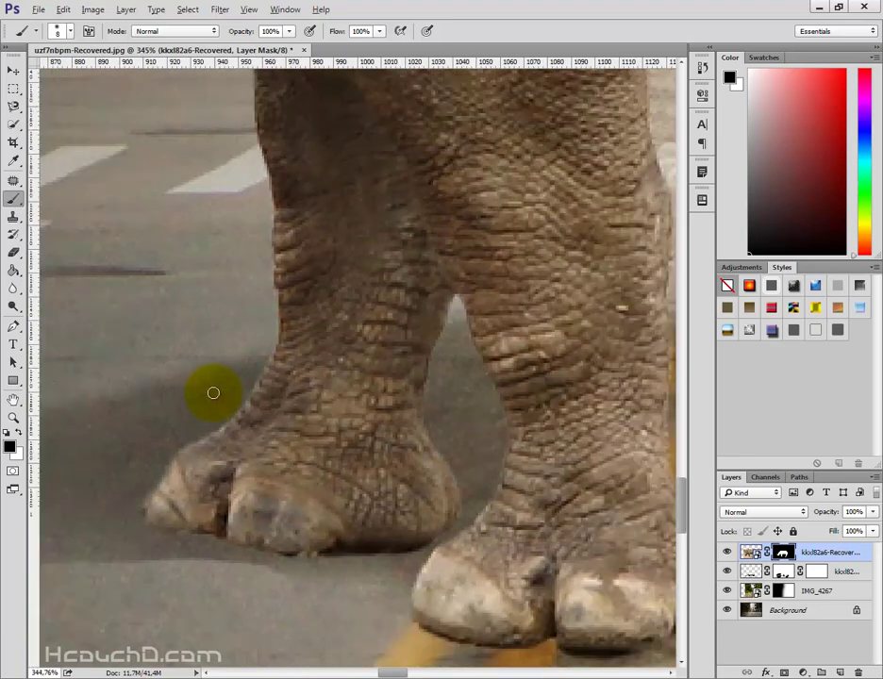
scroll(212, 388, down, 2)
scroll(217, 387, down, 1)
scroll(369, 324, down, 1)
scroll(404, 339, down, 1)
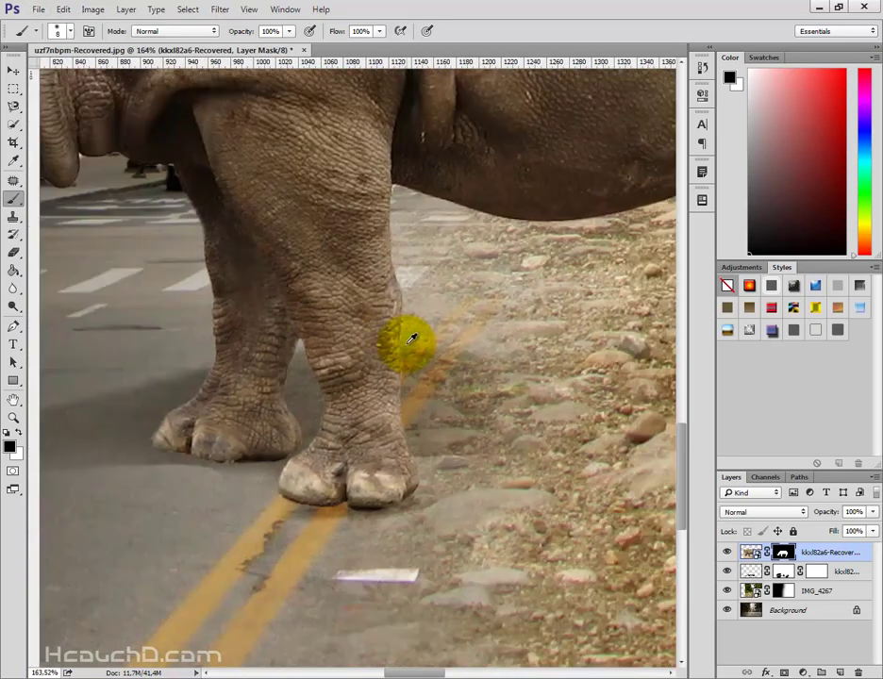
scroll(404, 345, down, 1)
scroll(409, 350, down, 1)
scroll(406, 347, right, 2)
scroll(630, 296, right, 2)
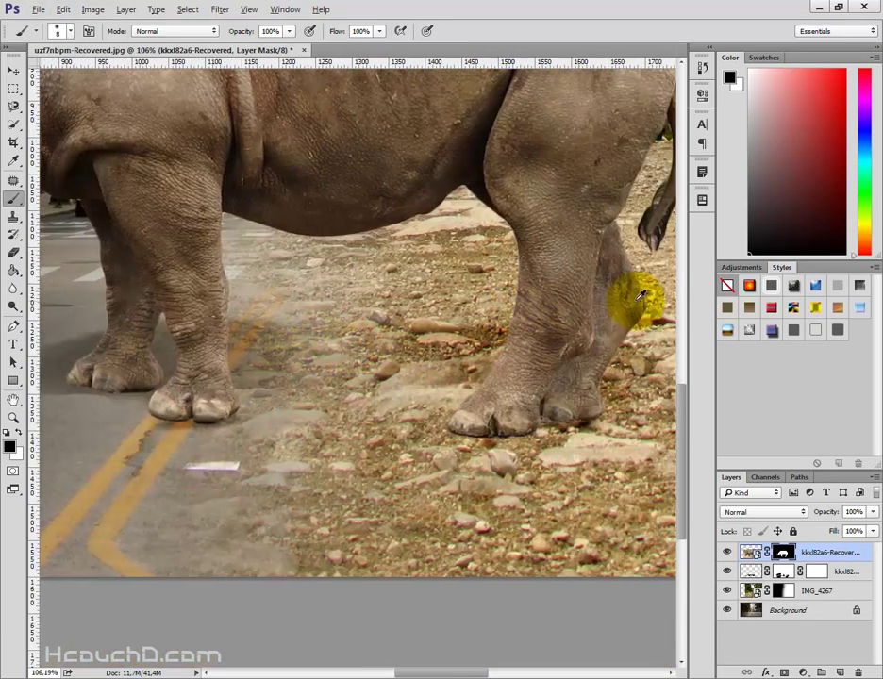
scroll(630, 302, up, 3)
scroll(604, 311, up, 1)
scroll(600, 314, up, 2)
scroll(608, 301, up, 1)
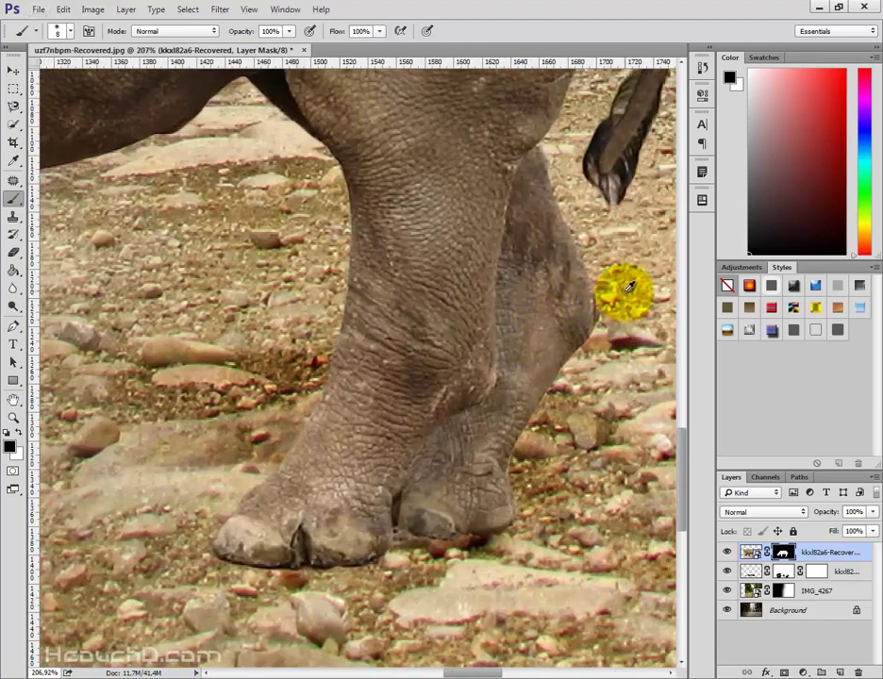
scroll(608, 294, up, 1)
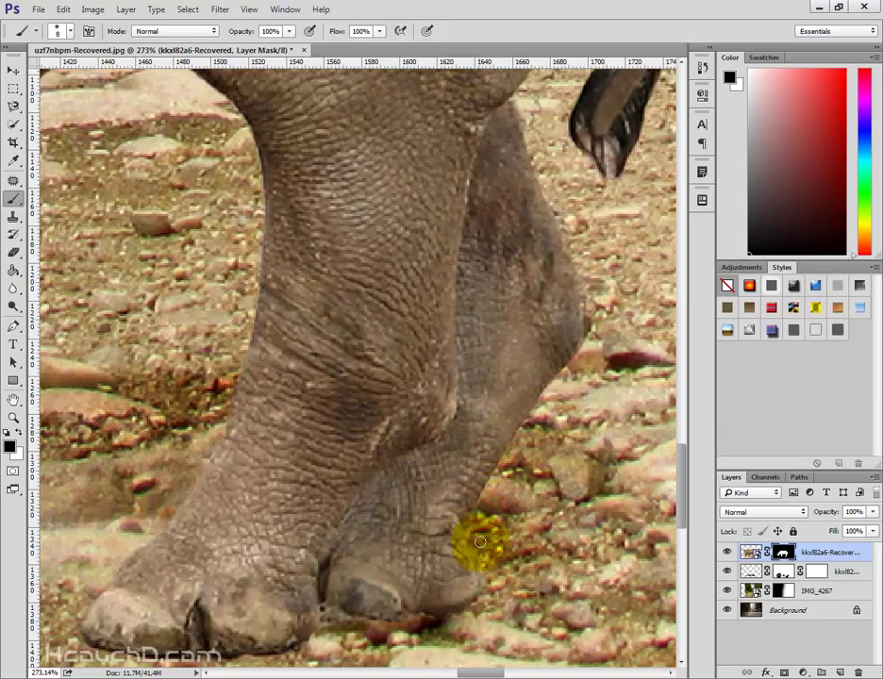
scroll(480, 542, down, 3)
scroll(484, 492, down, 2)
scroll(487, 497, down, 2)
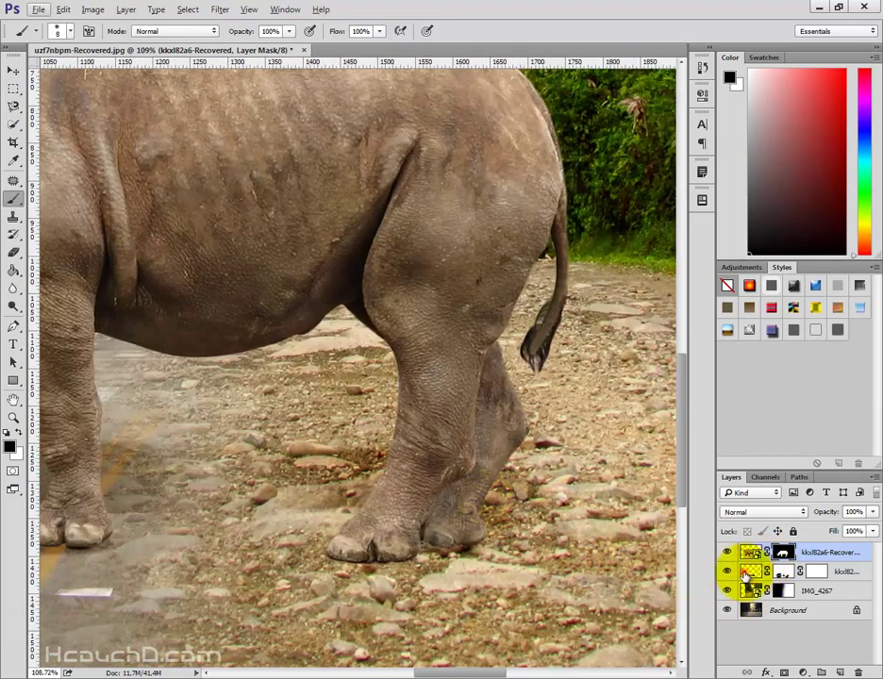
- Add a new empty layer and paint a dark shadow under the rear hoof
click(746, 572)
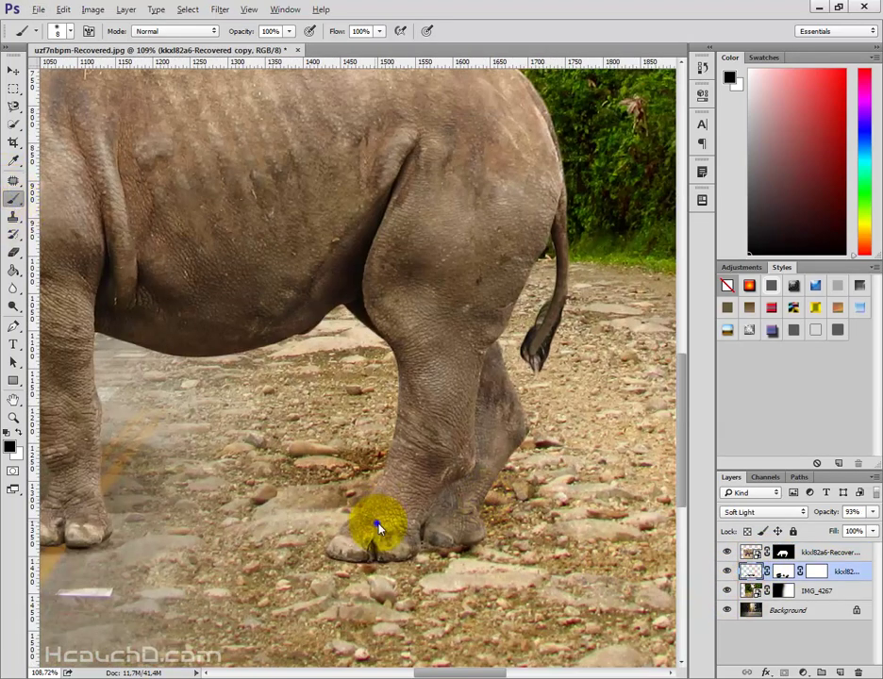
scroll(344, 556, up, 2)
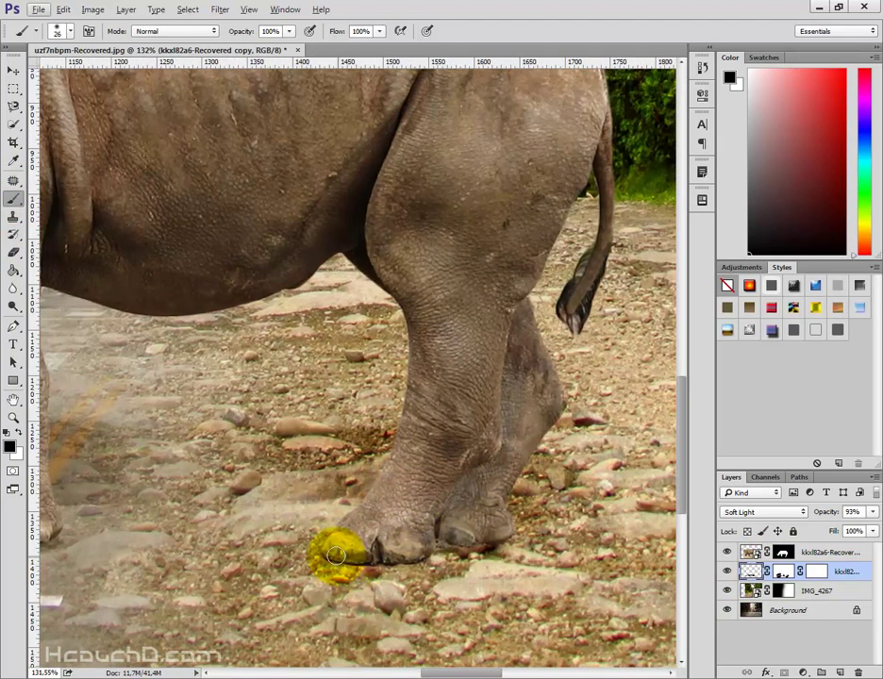
drag(336, 552, 390, 558)
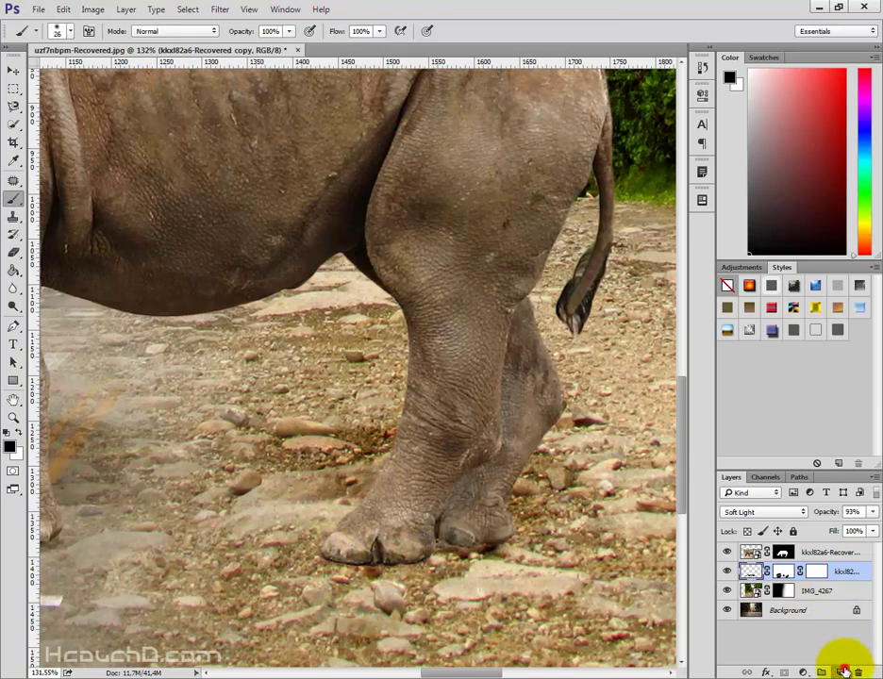
click(843, 671)
drag(331, 555, 409, 550)
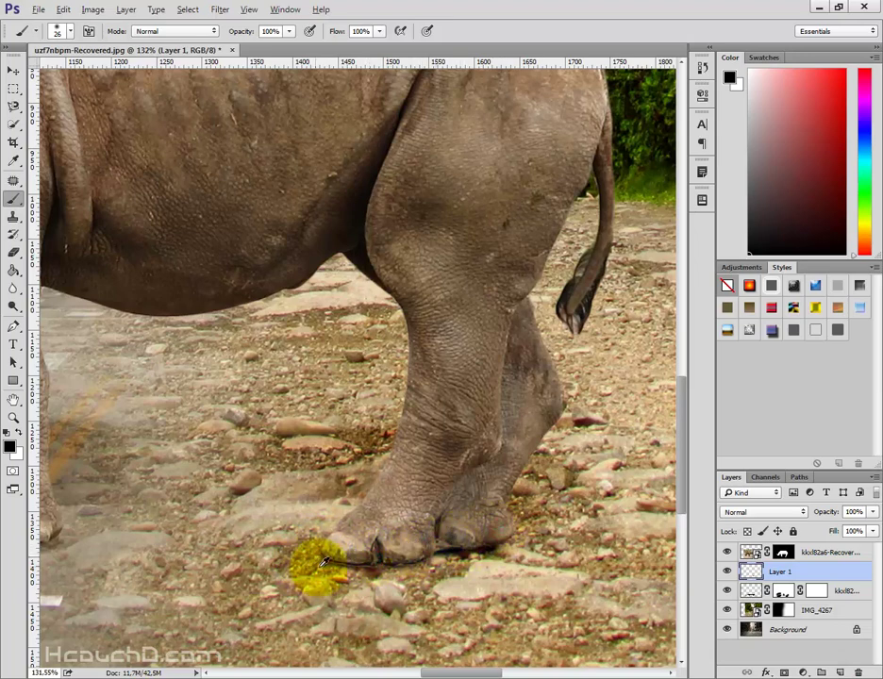
scroll(330, 566, up, 5)
- On the rhino's layer mask, clean up the rear hoof's lower edge
click(784, 554)
click(783, 557)
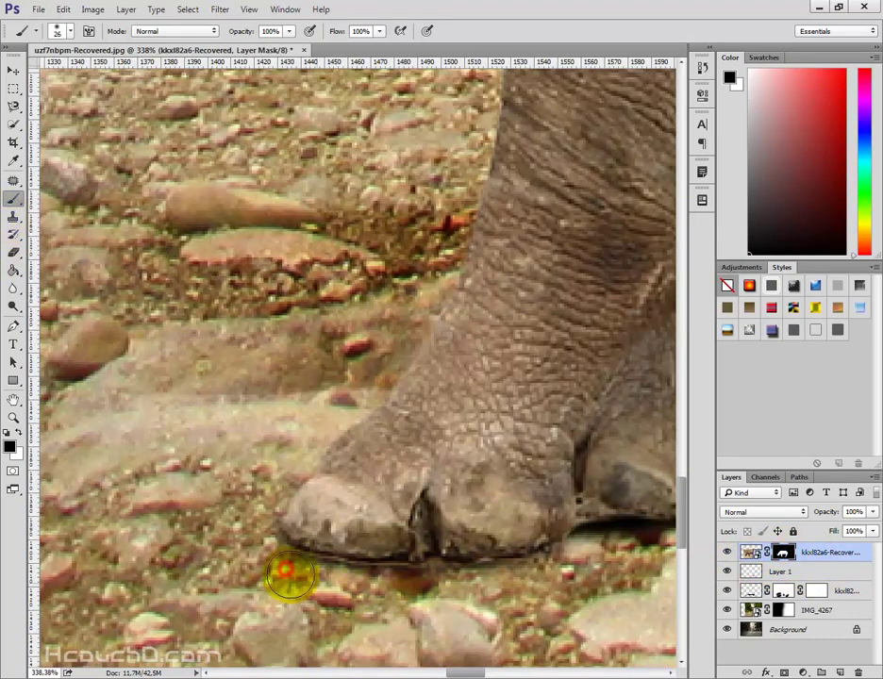
mouse_move(287, 573)
mouse_down()
mouse_move(496, 585)
mouse_move(556, 564)
mouse_move(396, 545)
mouse_move(514, 540)
mouse_up()
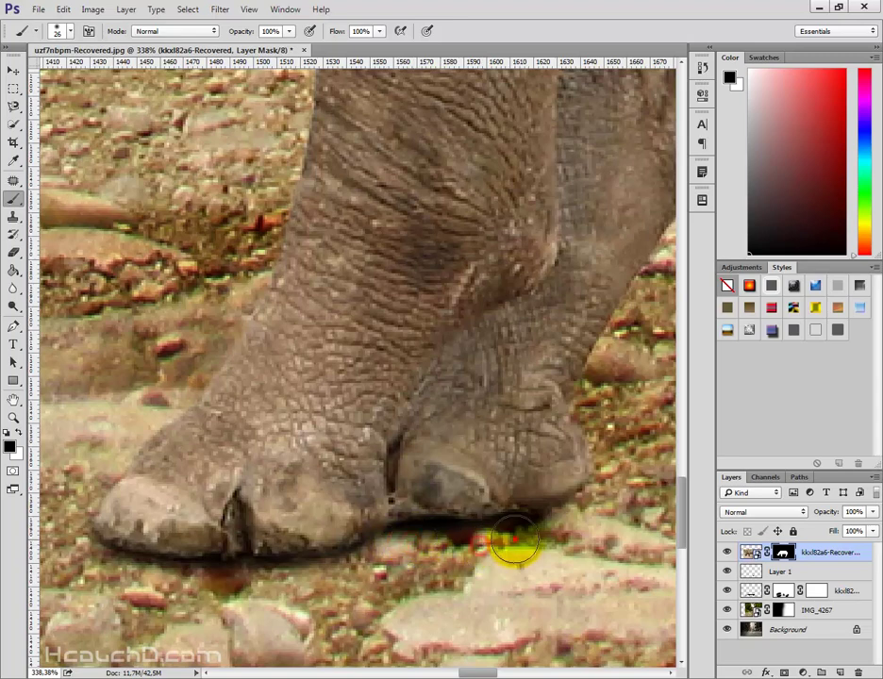
scroll(580, 528, down, 2)
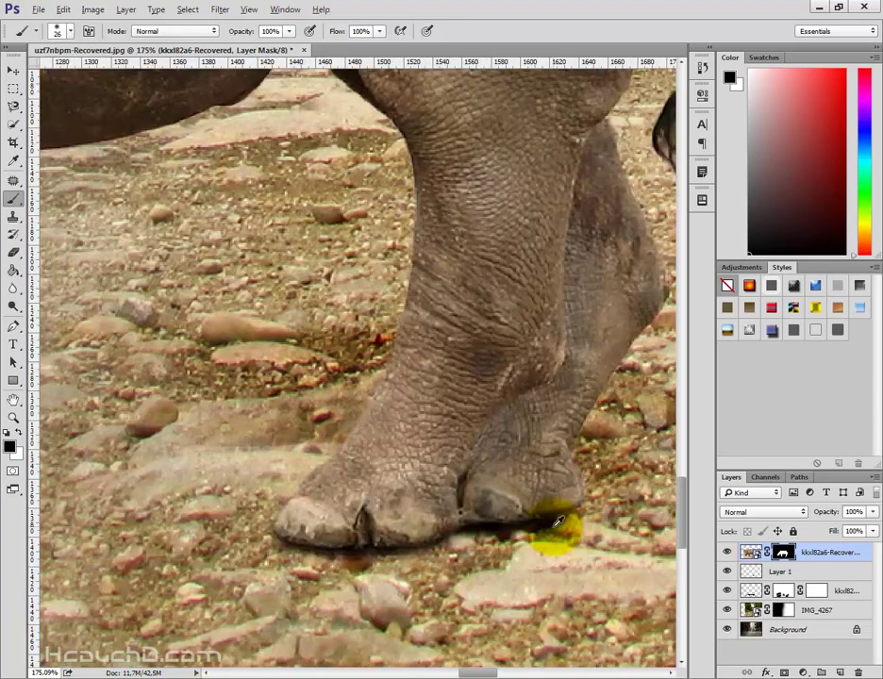
scroll(563, 532, down, 2)
- Lower the shadow Layer 1's opacity, trying 60% and then 71%
click(779, 571)
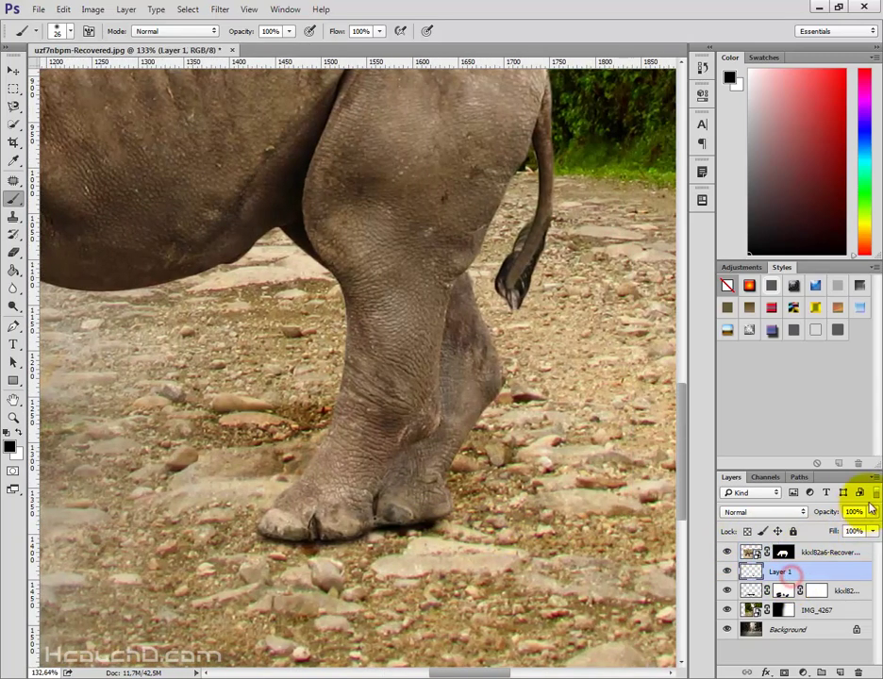
click(852, 511)
text(60)
key(Return)
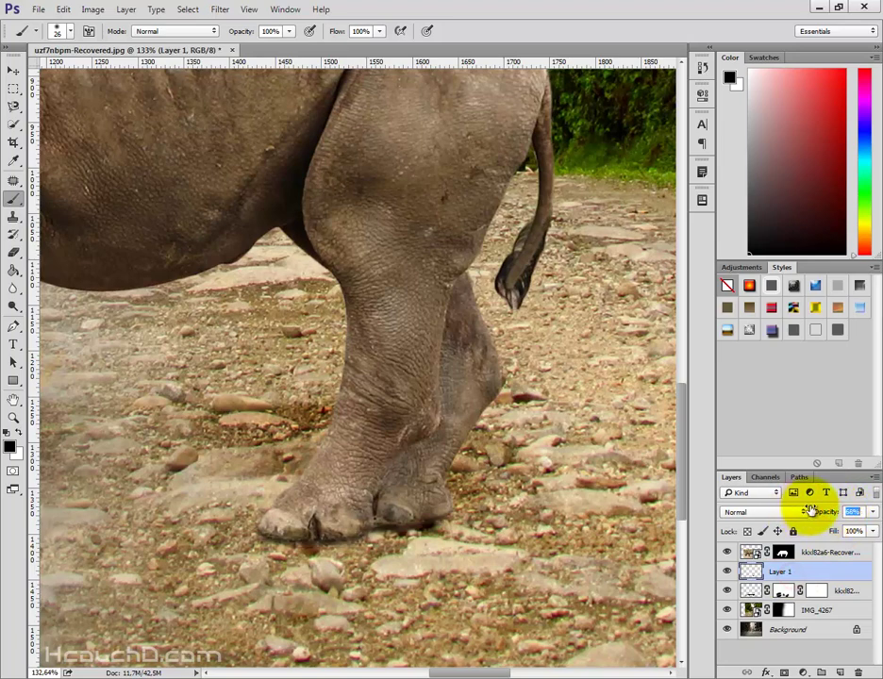
text(71)
key(Return)
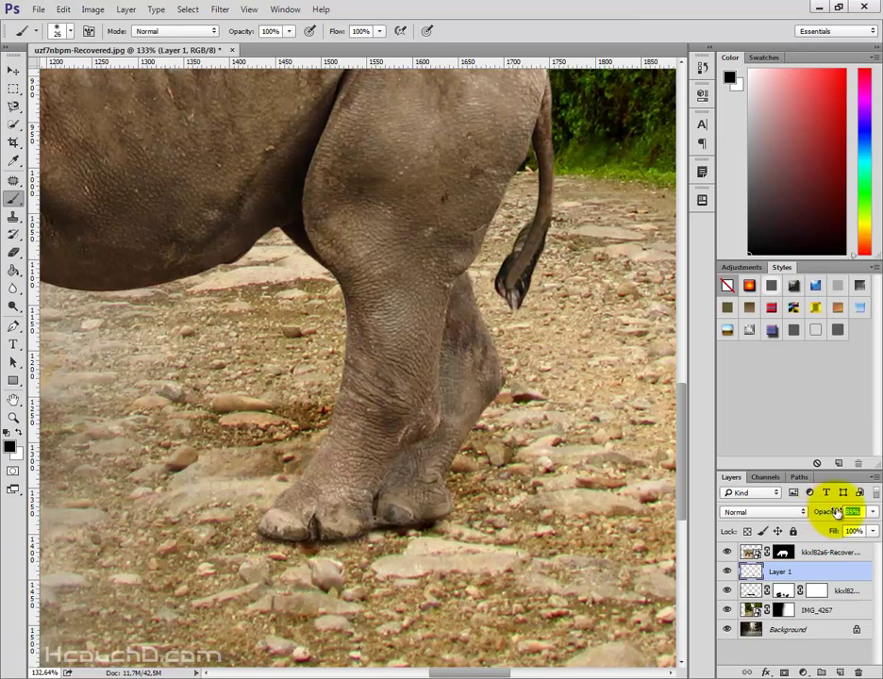
scroll(295, 413, down, 2)
scroll(292, 417, down, 2)
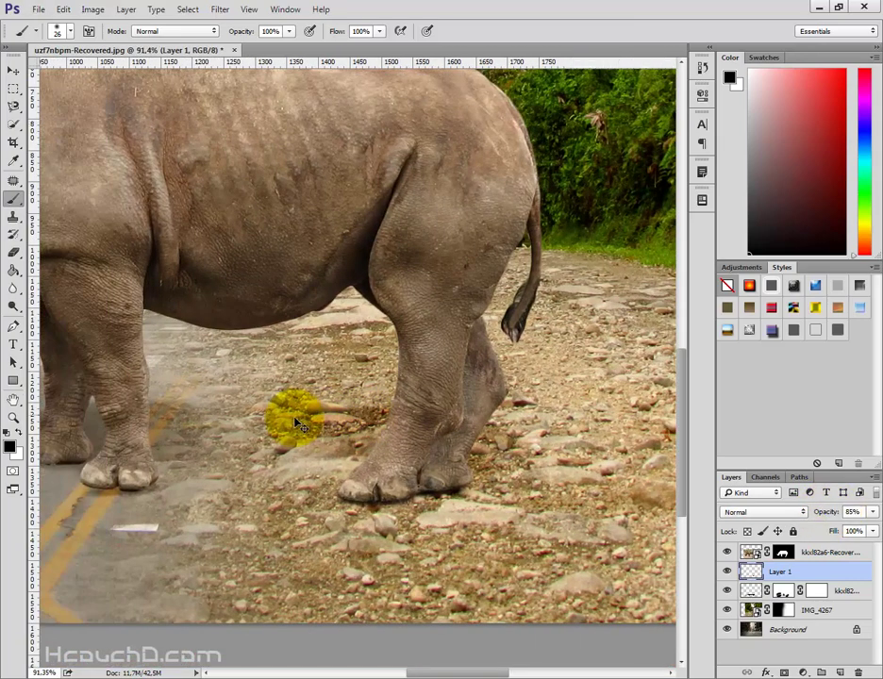
scroll(293, 418, up, 1)
- Set Layer 1 to Overlay blend mode at 100% opacity
click(13, 71)
text(88)
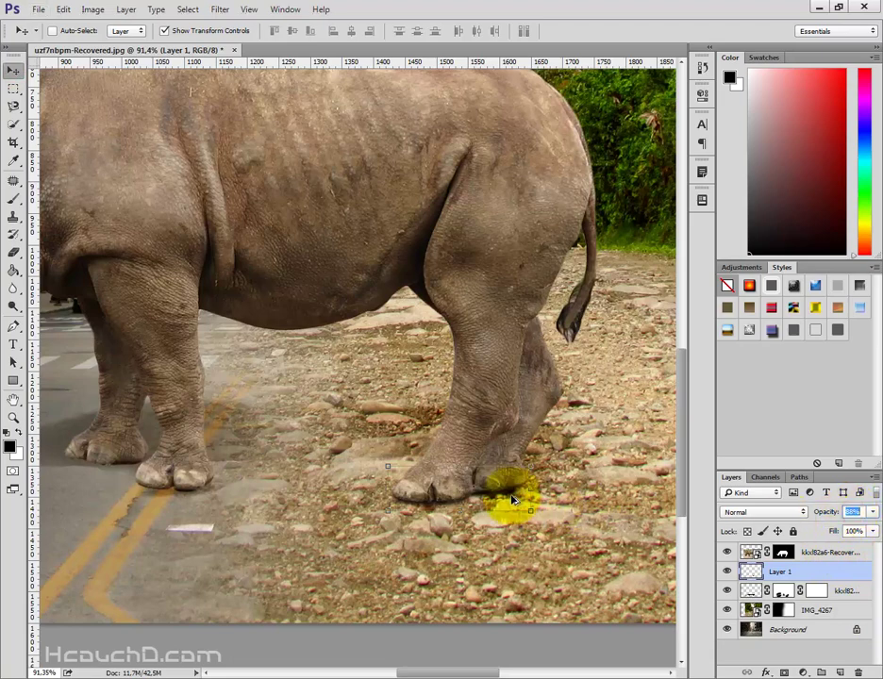
click(828, 512)
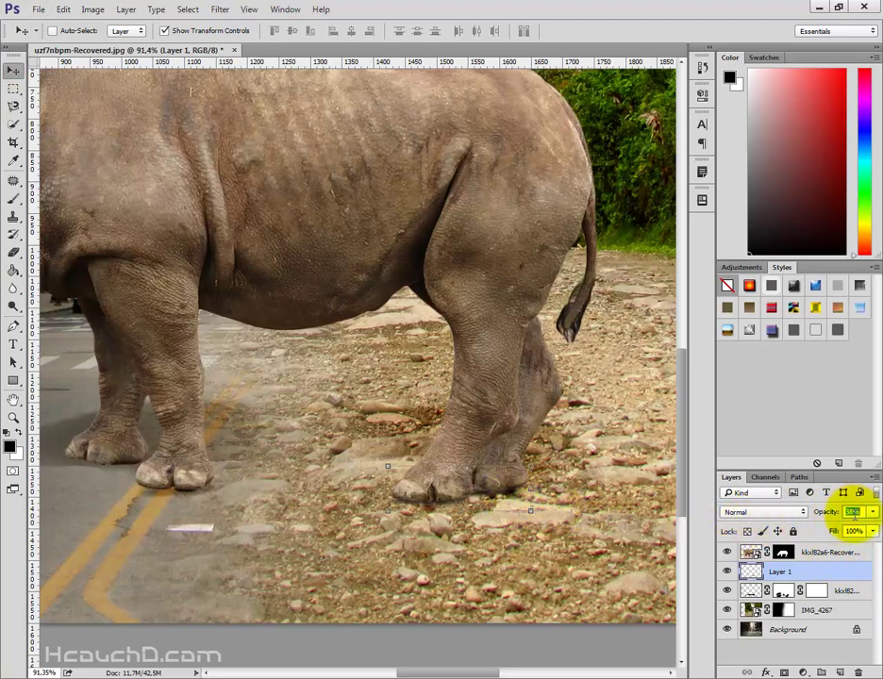
click(769, 511)
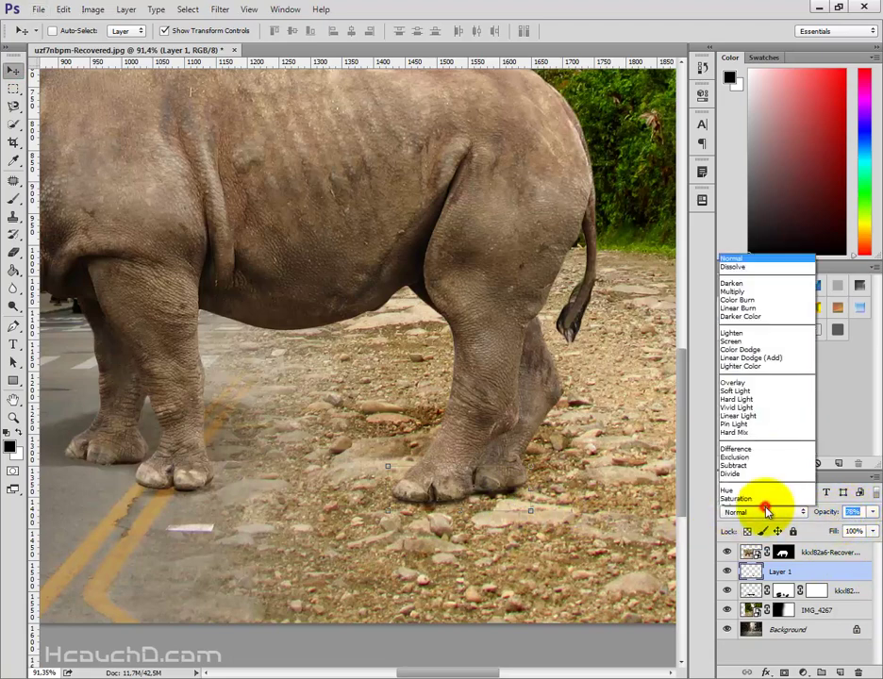
click(747, 373)
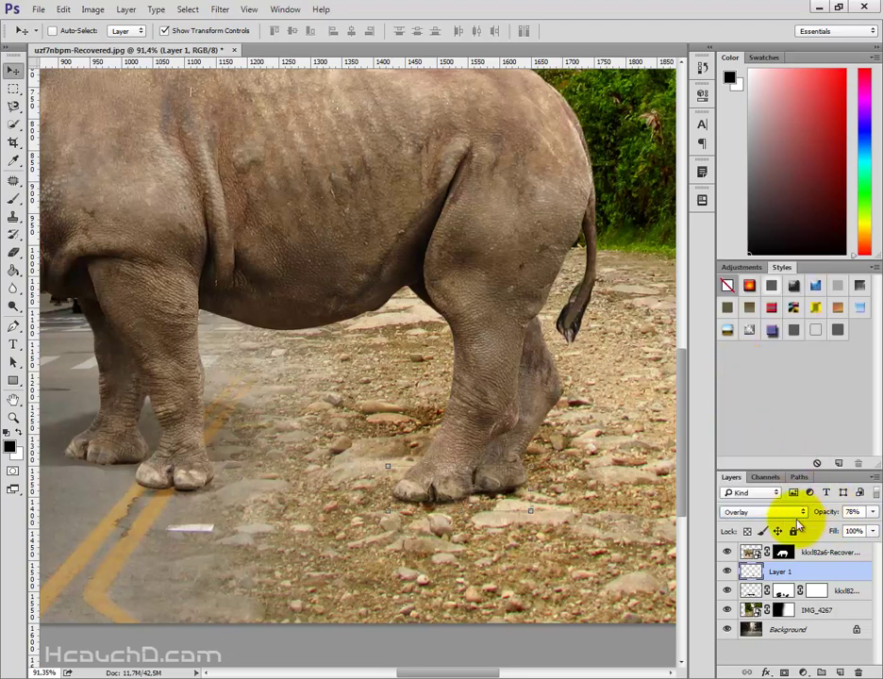
drag(843, 509, 853, 511)
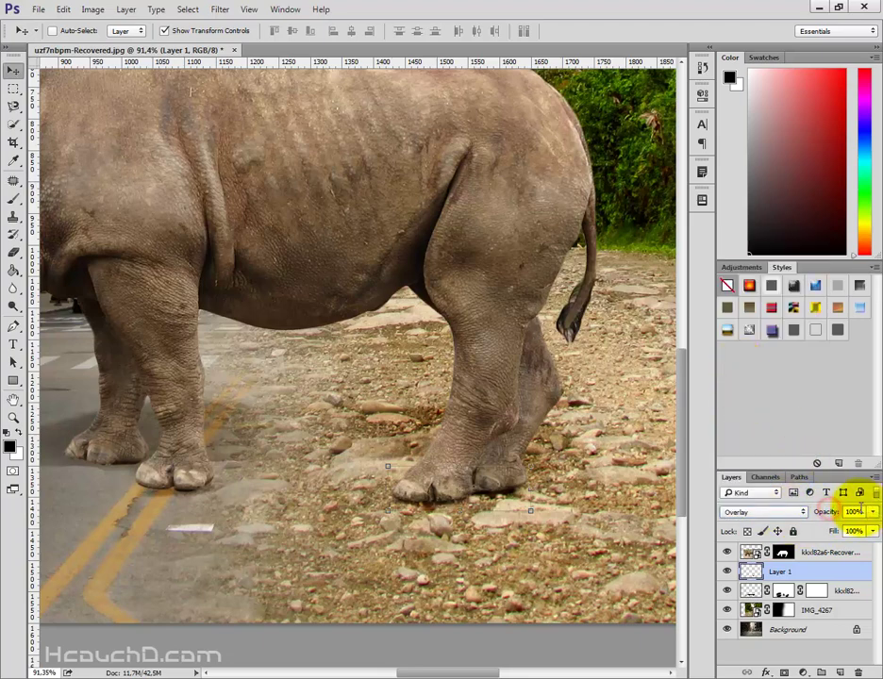
click(537, 649)
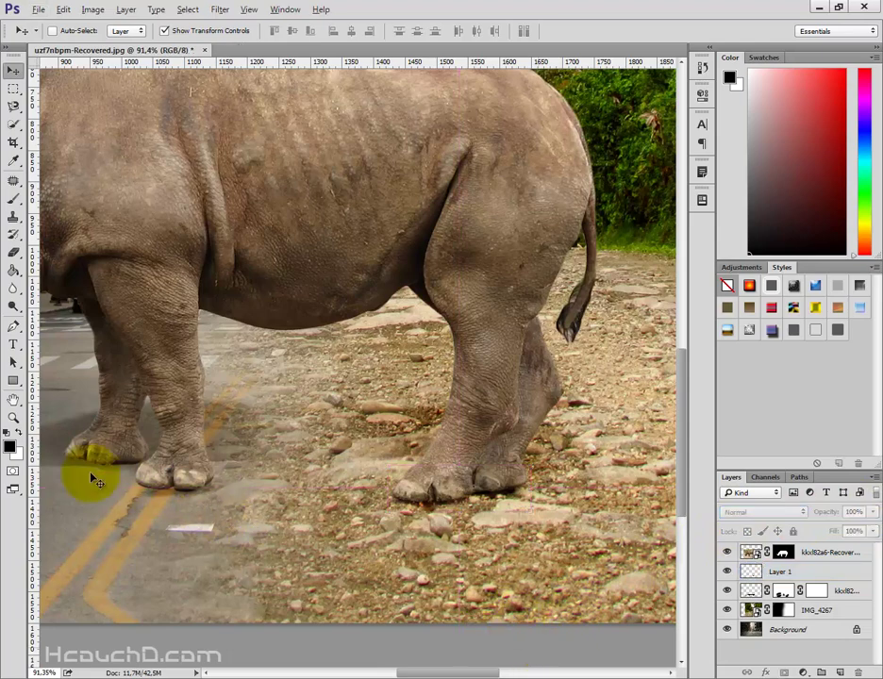
drag(466, 672, 434, 672)
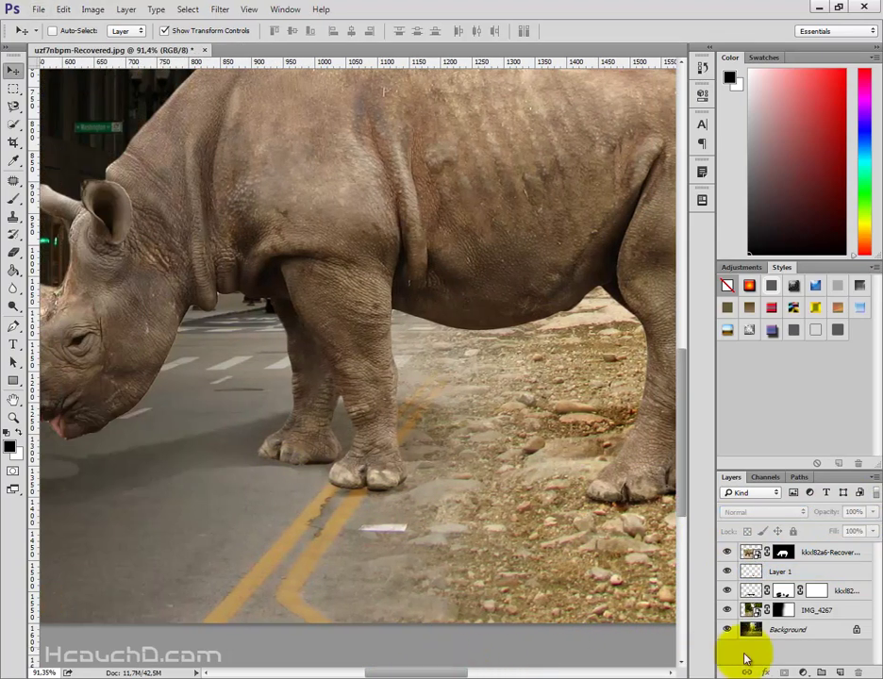
- Paint shading across the rhino's front toes on Layer 1 with the Brush
click(752, 571)
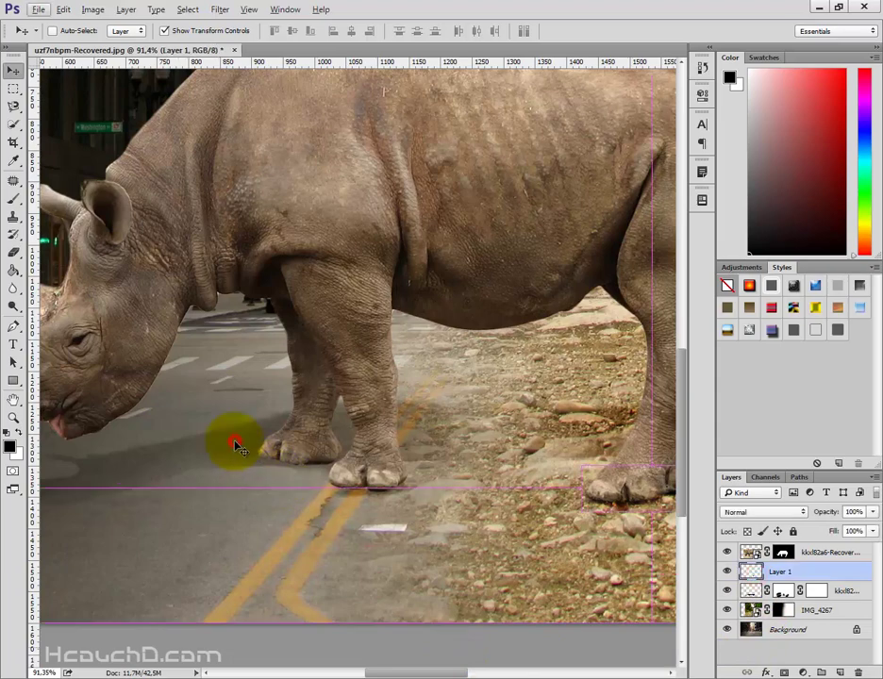
scroll(236, 445, up, 5)
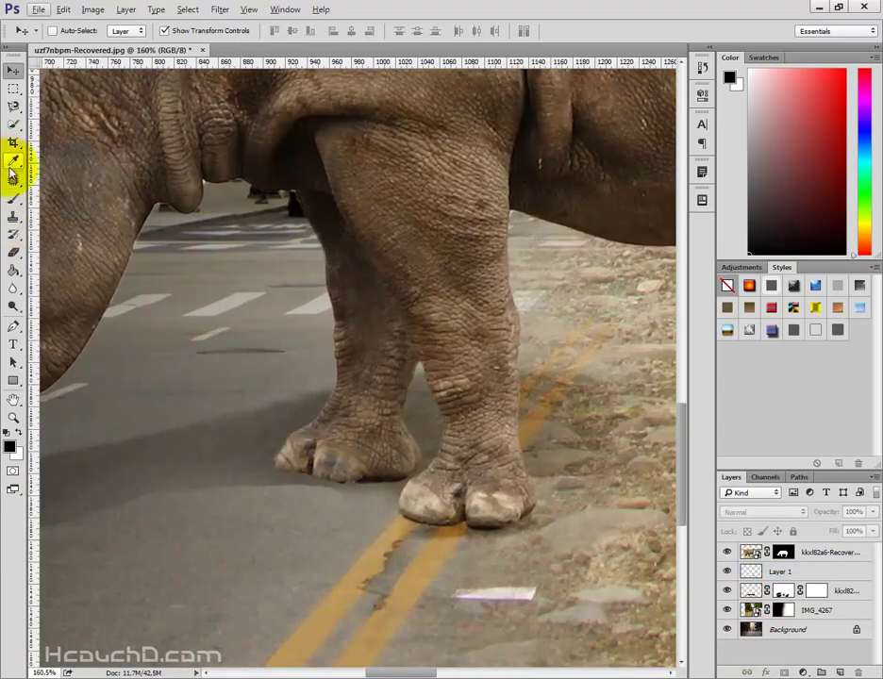
click(13, 197)
click(754, 572)
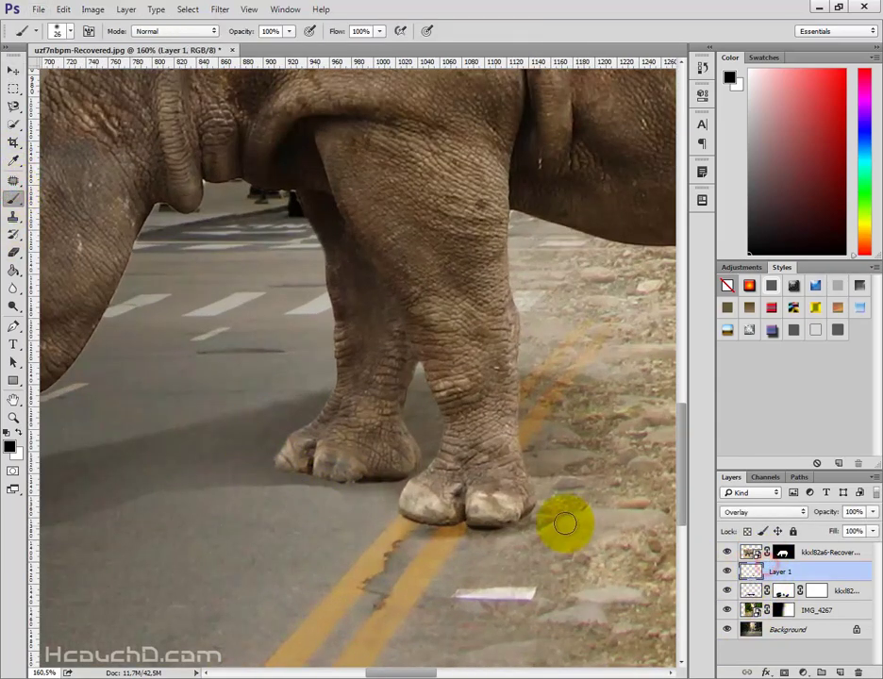
mouse_move(407, 513)
mouse_down()
mouse_move(503, 516)
mouse_move(232, 470)
mouse_move(396, 463)
mouse_move(295, 467)
mouse_up()
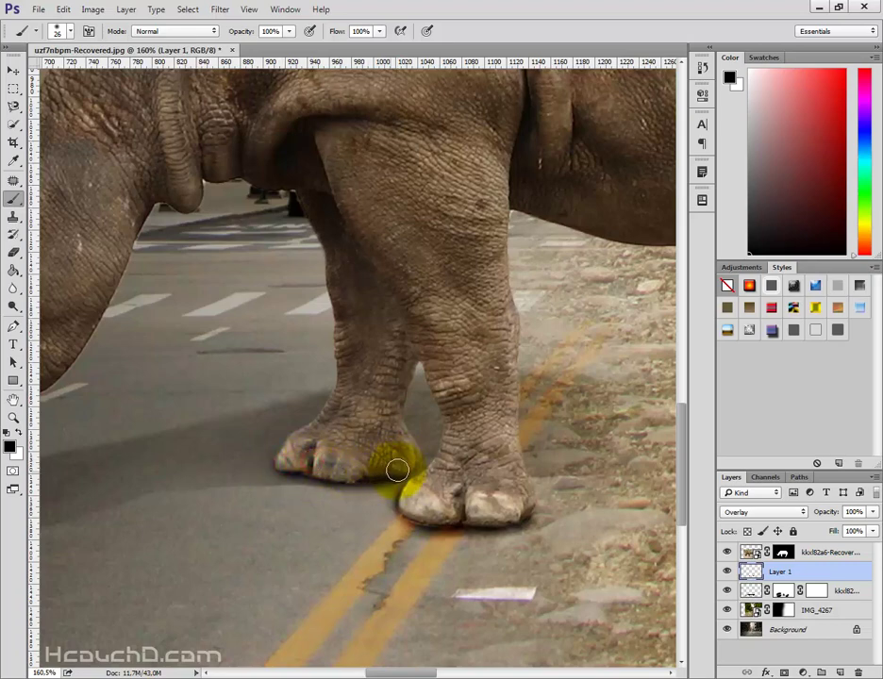
scroll(270, 434, up, 4)
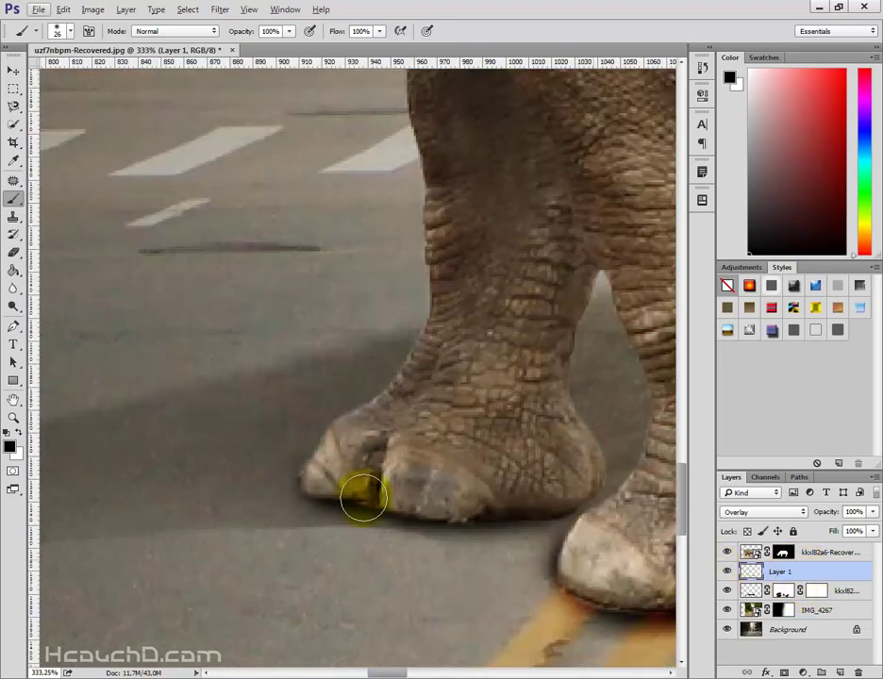
- Set the Eraser to 58 px and lower Layer 1's opacity to 83%
click(13, 252)
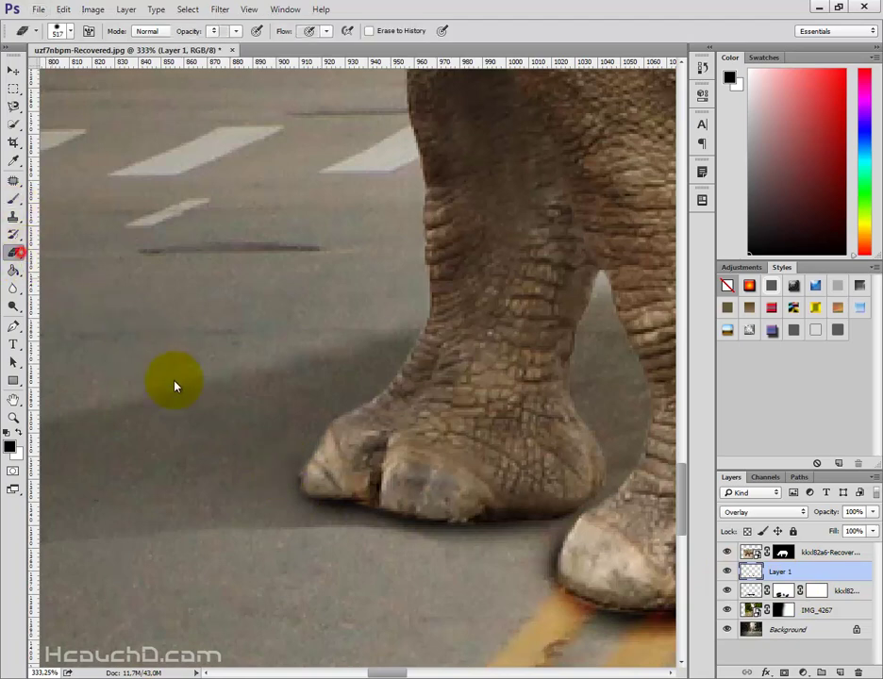
right_click(310, 435)
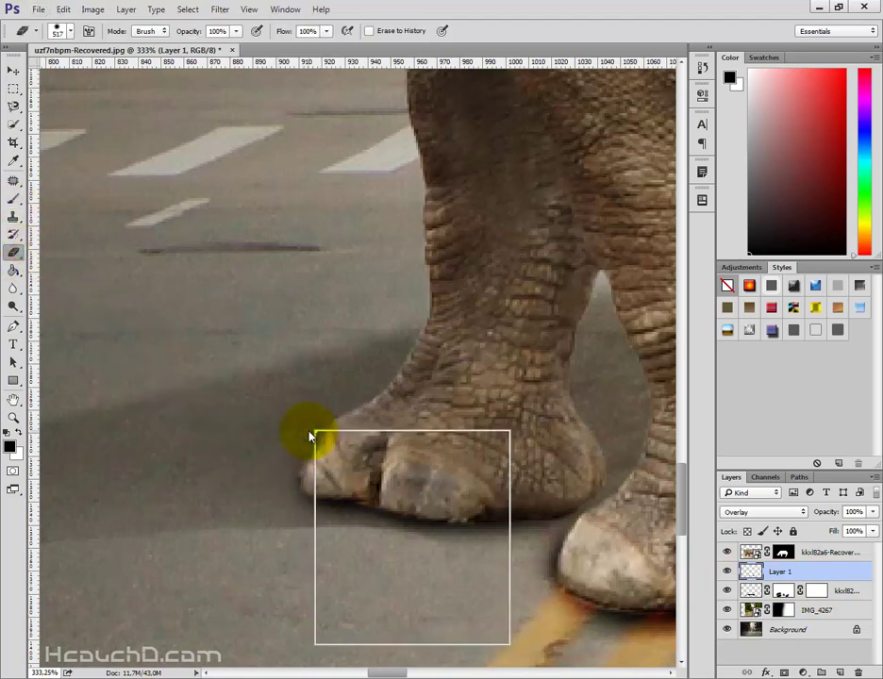
drag(407, 461, 406, 458)
key(Return)
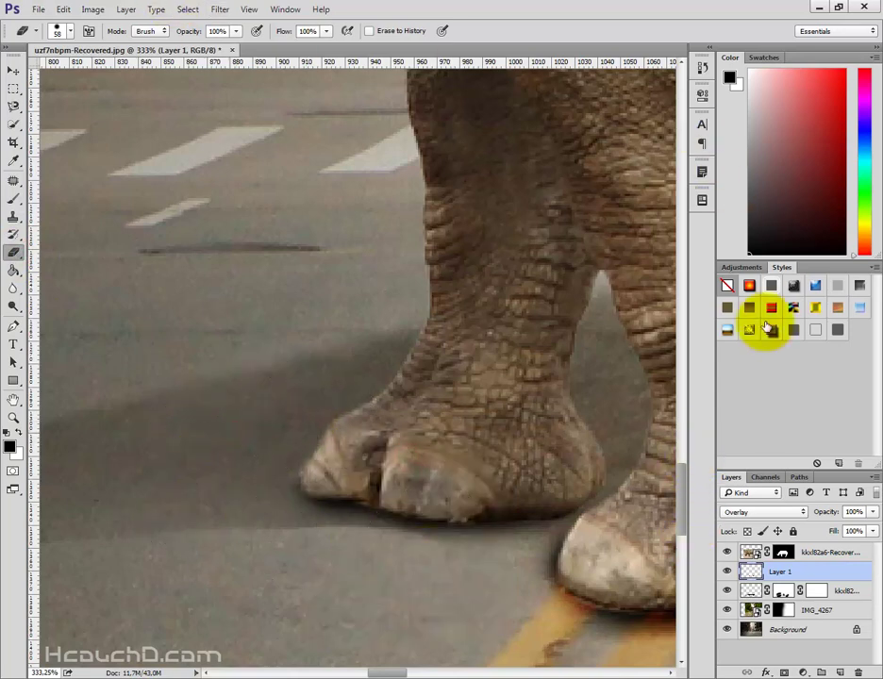
drag(822, 512, 812, 514)
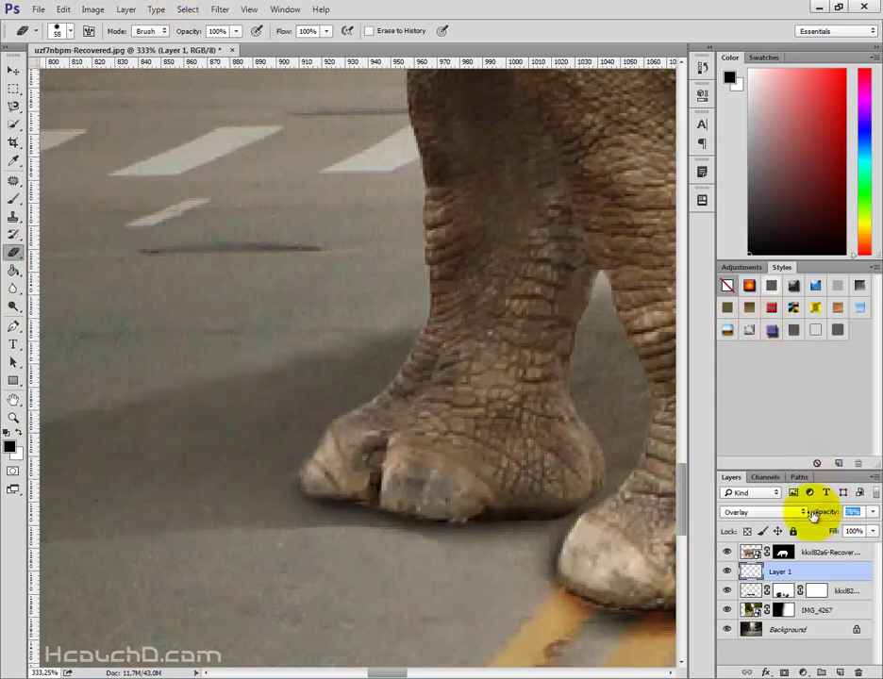
click(783, 553)
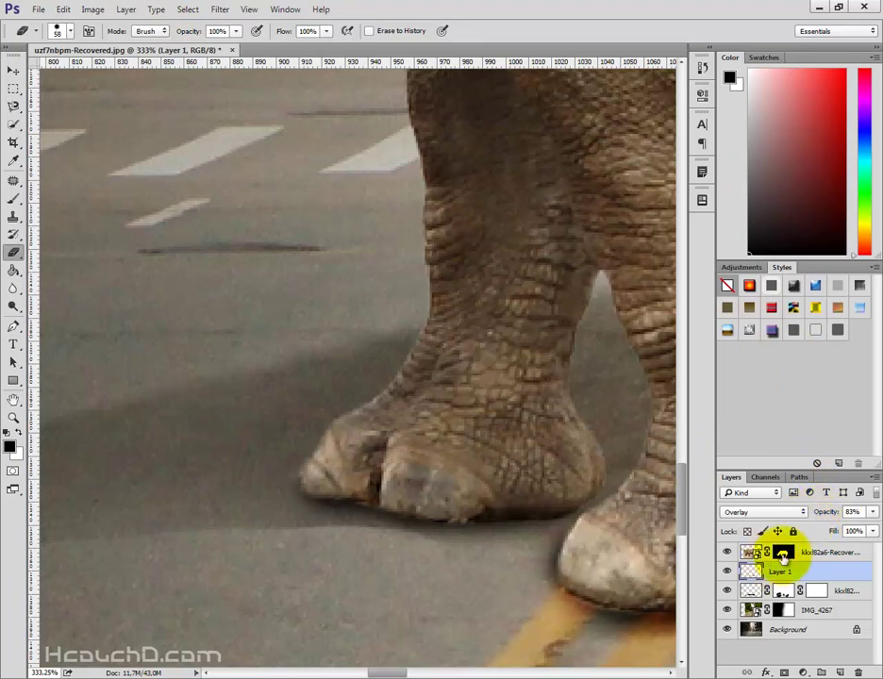
scroll(415, 481, right, 5)
- With the brush, paint black on the mask along the front foot's lower edge over the yellow road line
scroll(415, 481, down, 2)
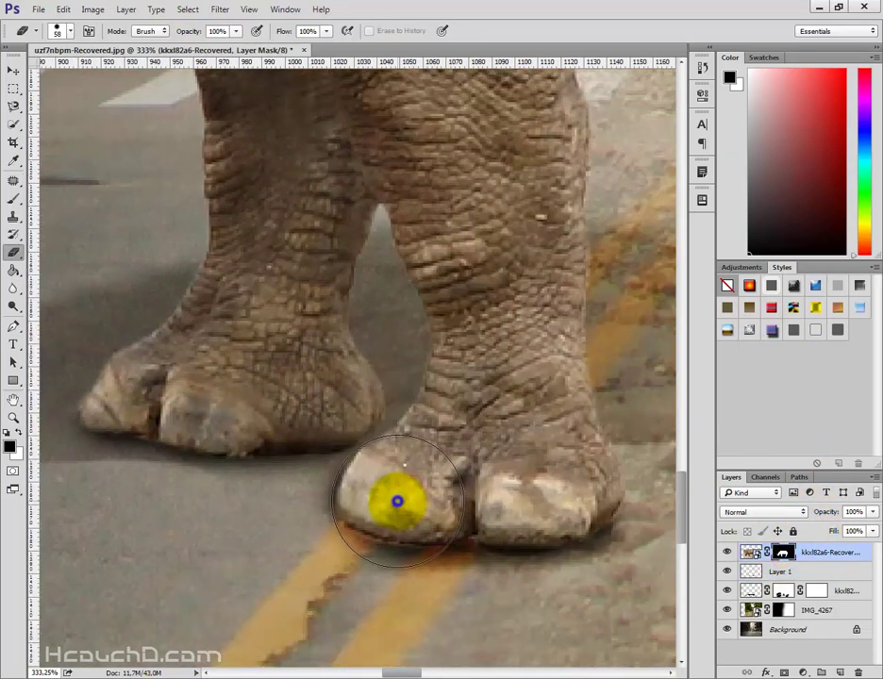
right_click(394, 500)
click(15, 200)
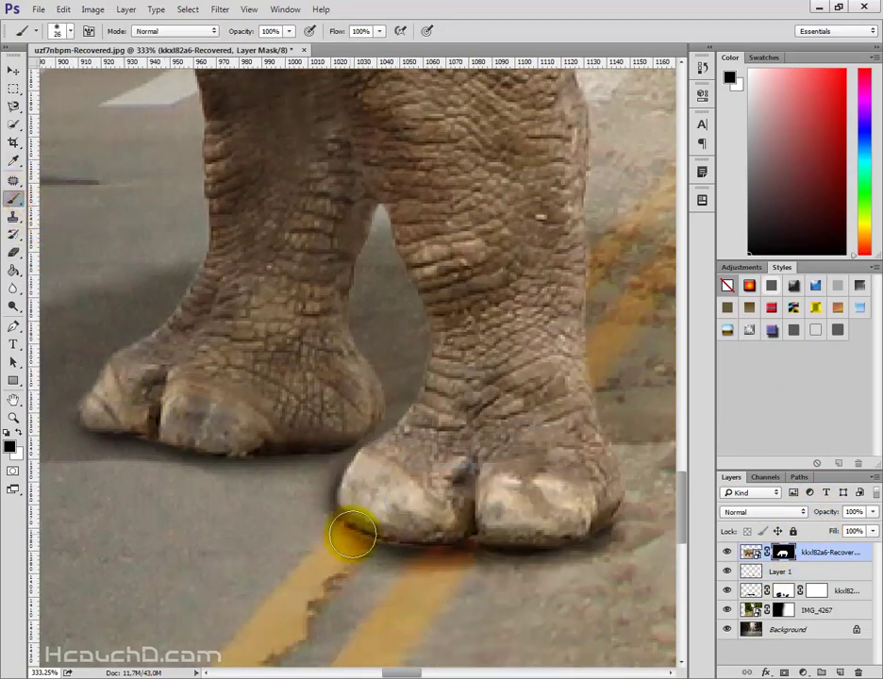
click(340, 549)
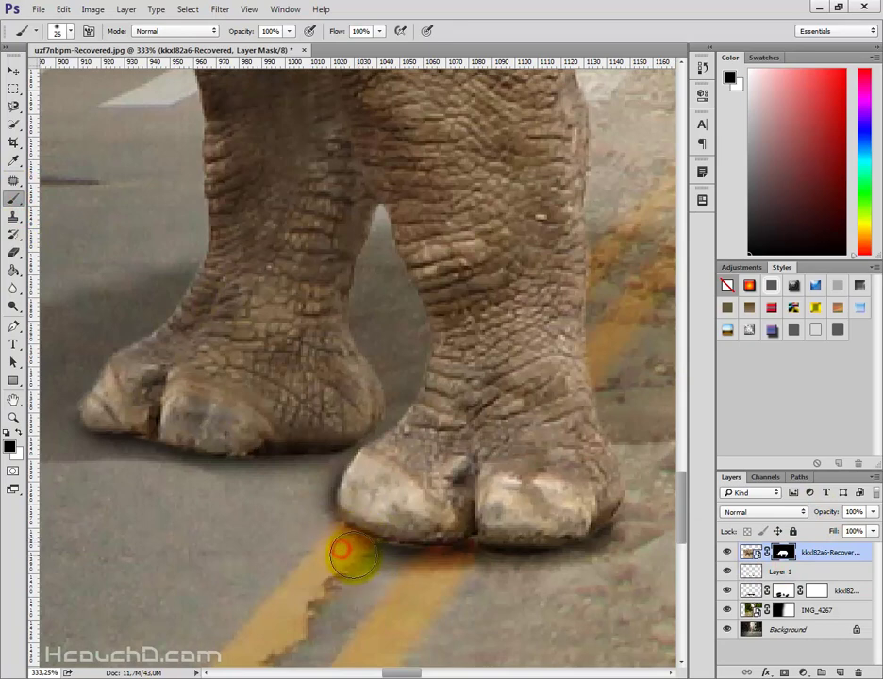
click(427, 568)
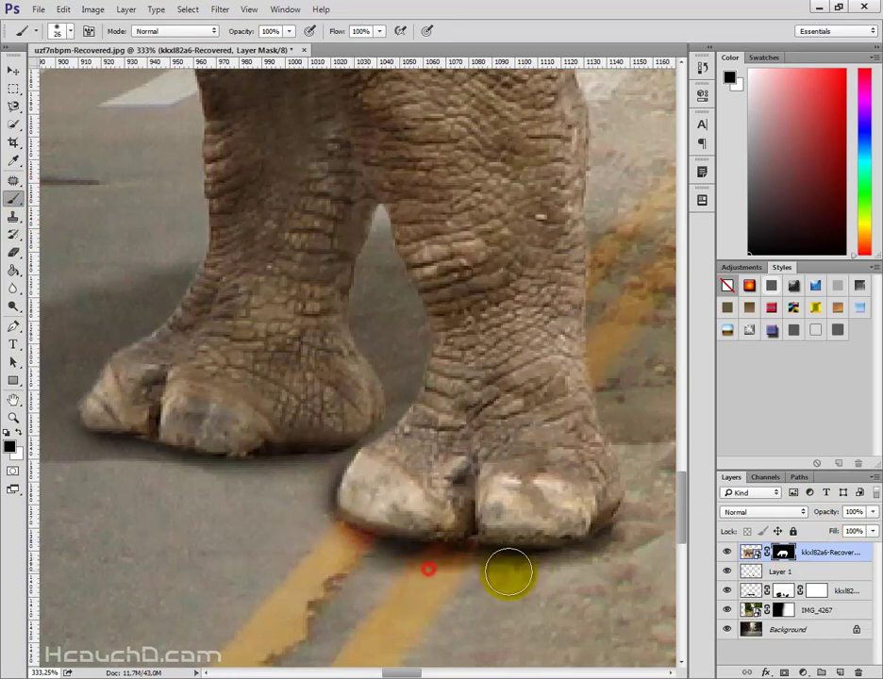
click(489, 573)
click(571, 577)
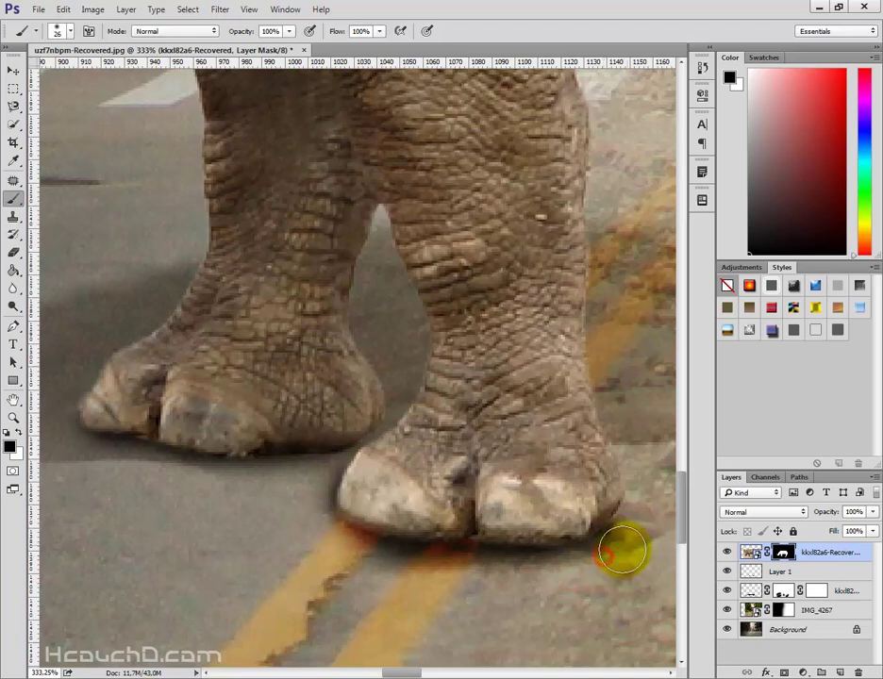
click(622, 547)
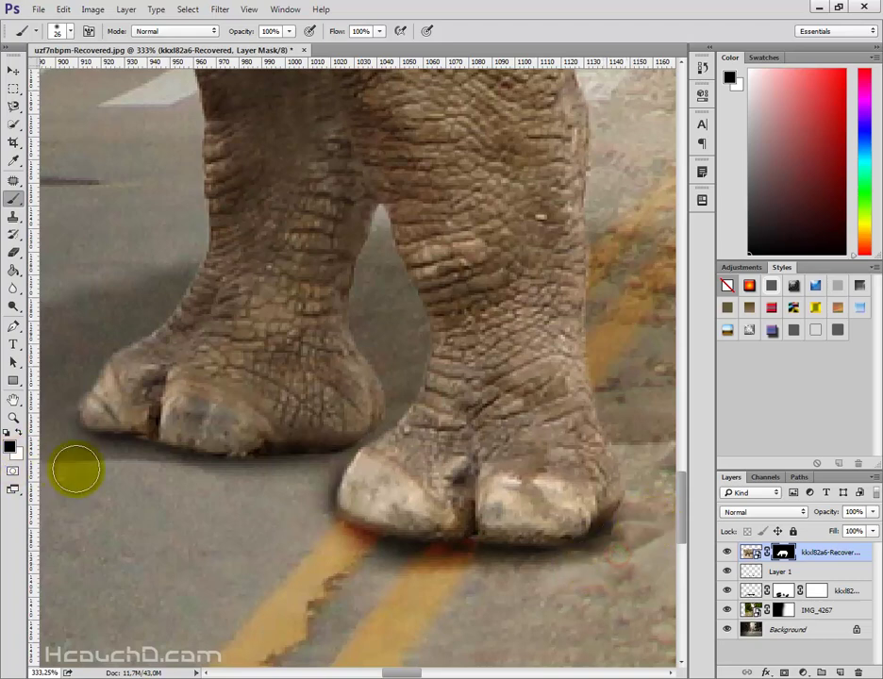
- Mask the left foot's lower edge and the gap below it, then zoom out to check the whole image
click(130, 460)
click(71, 443)
click(121, 459)
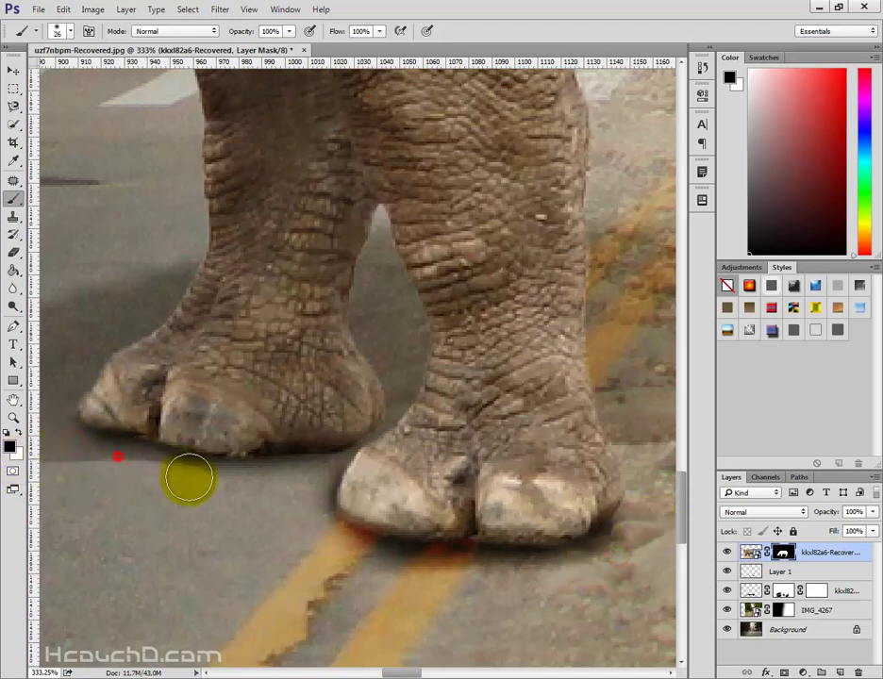
click(240, 485)
click(249, 482)
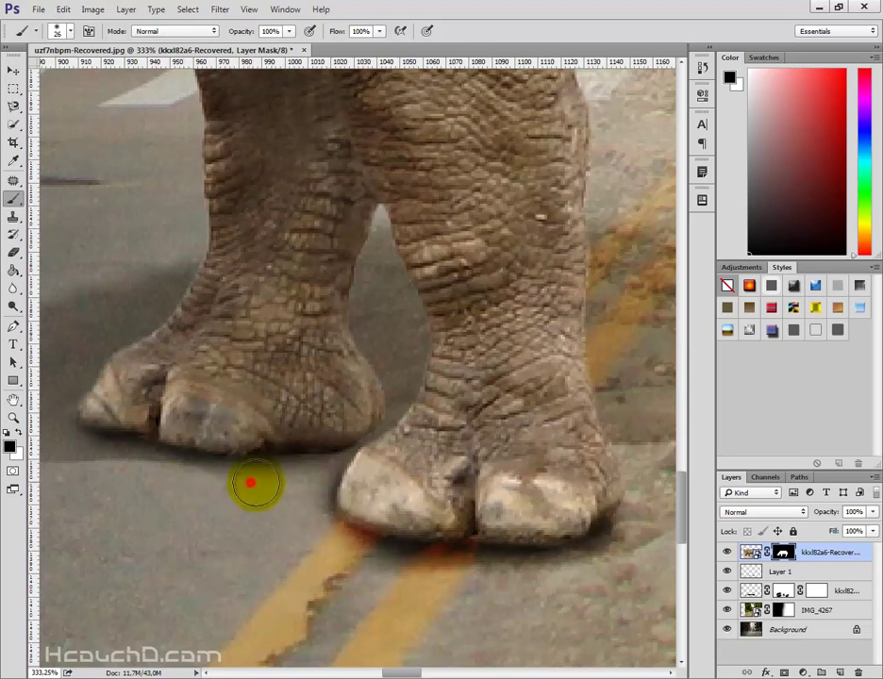
scroll(287, 485, down, 3)
scroll(287, 485, down, 1)
scroll(287, 485, down, 2)
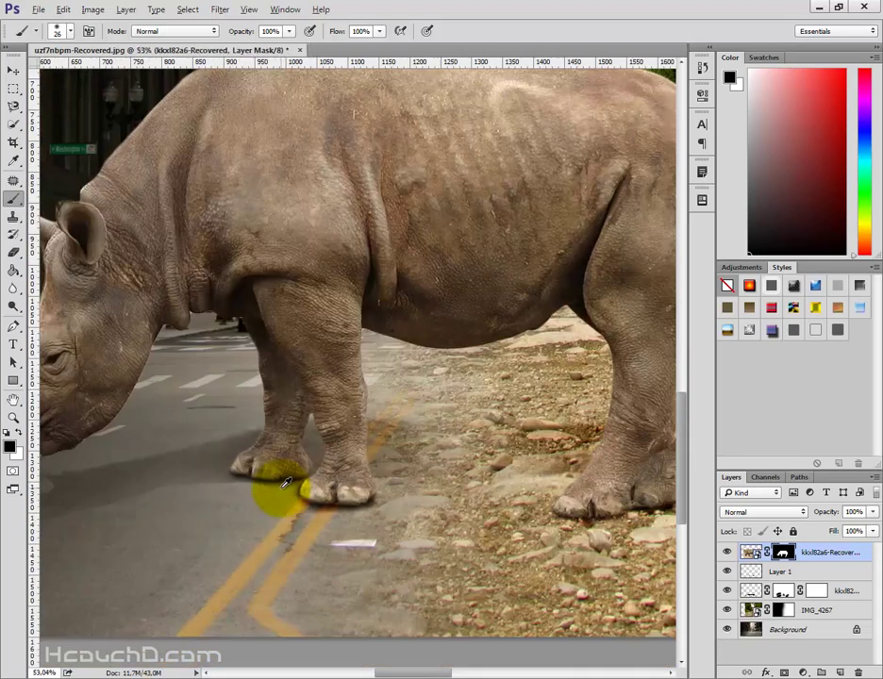
scroll(293, 486, down, 1)
scroll(300, 489, up, 2)
scroll(453, 471, up, 1)
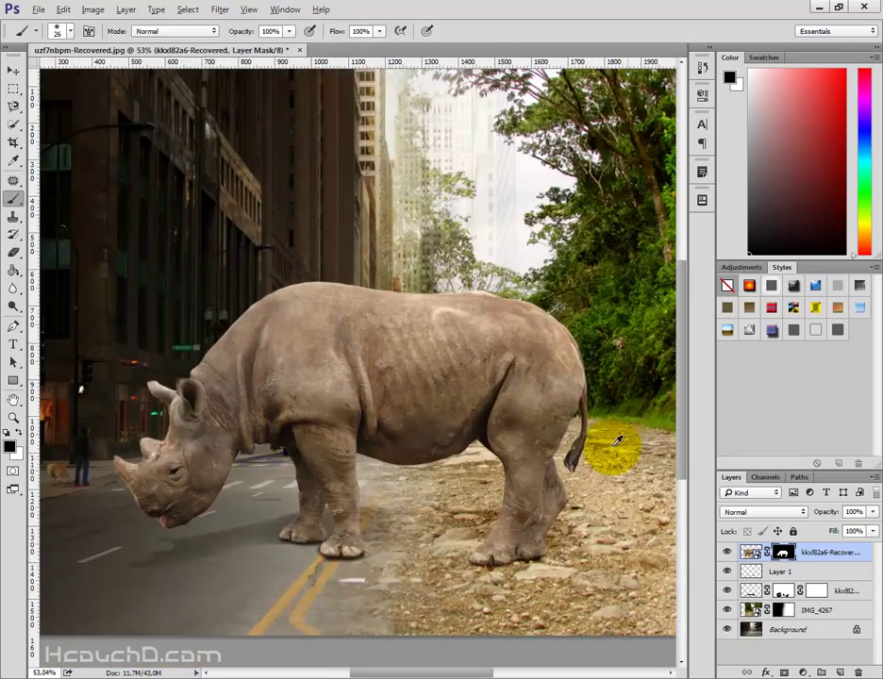
scroll(611, 450, up, 3)
scroll(584, 483, up, 2)
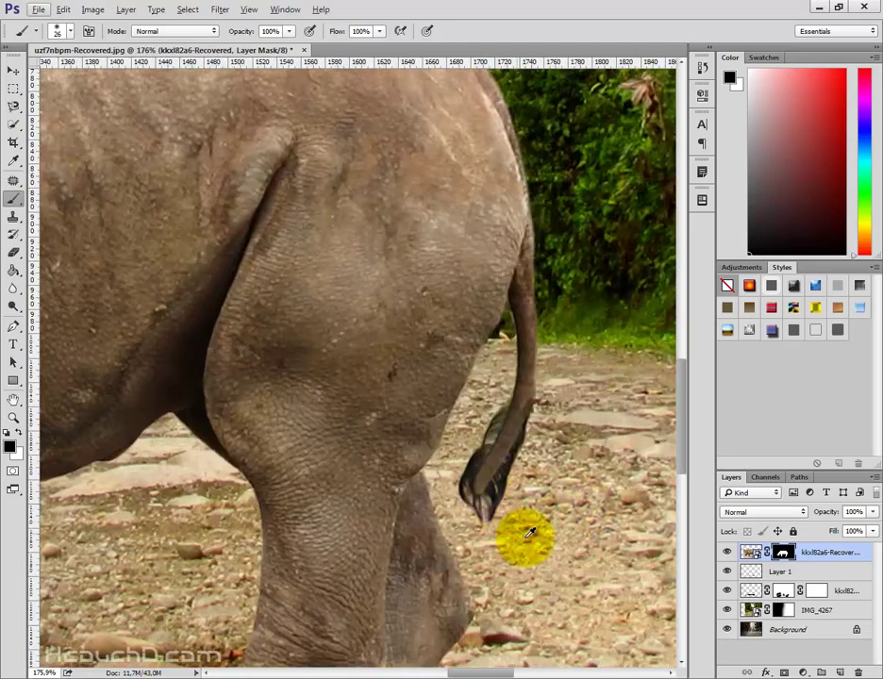
scroll(528, 528, down, 2)
scroll(525, 526, down, 1)
scroll(500, 486, down, 2)
scroll(514, 509, down, 1)
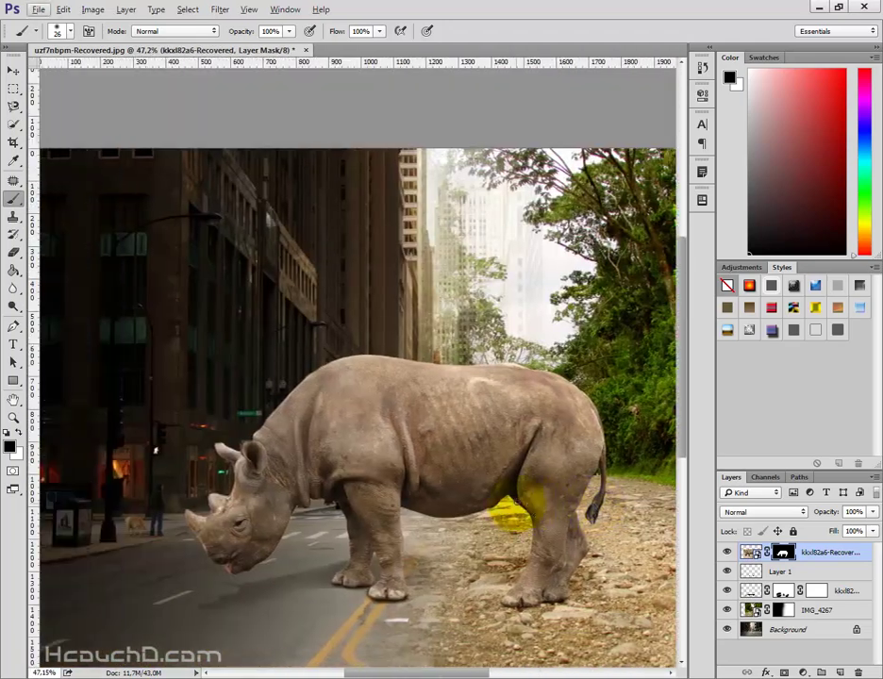
scroll(500, 500, down, 1)
scroll(325, 419, down, 1)
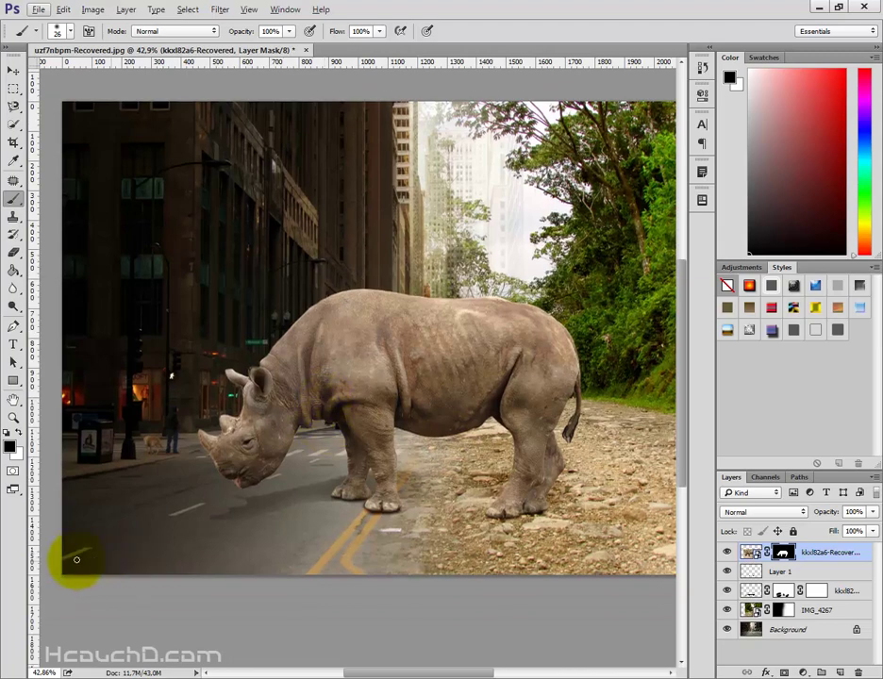
- Open the dust image and select its dark particles with Color Range at Fuzziness 160
click(71, 673)
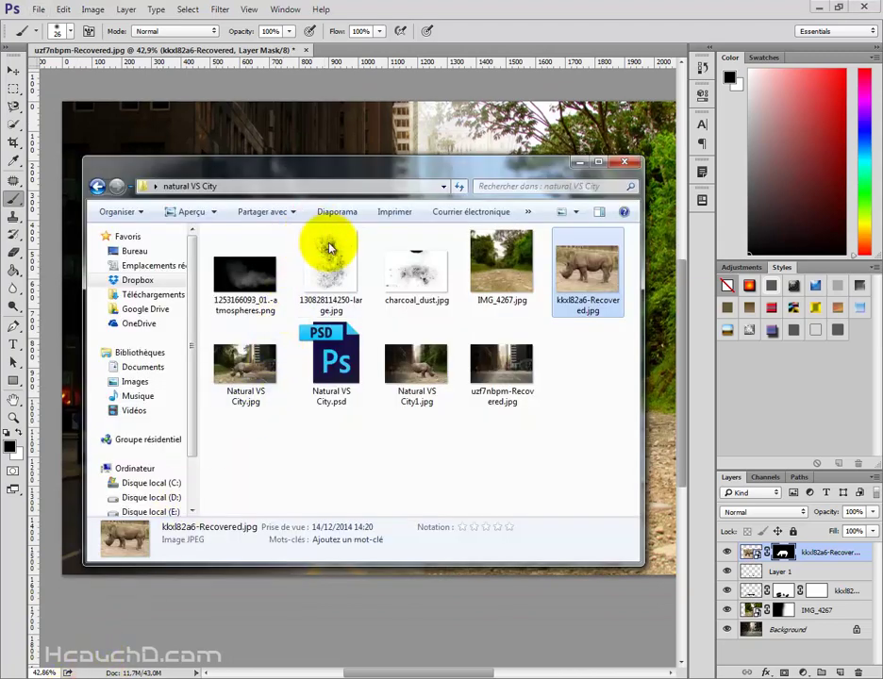
drag(332, 254, 358, 113)
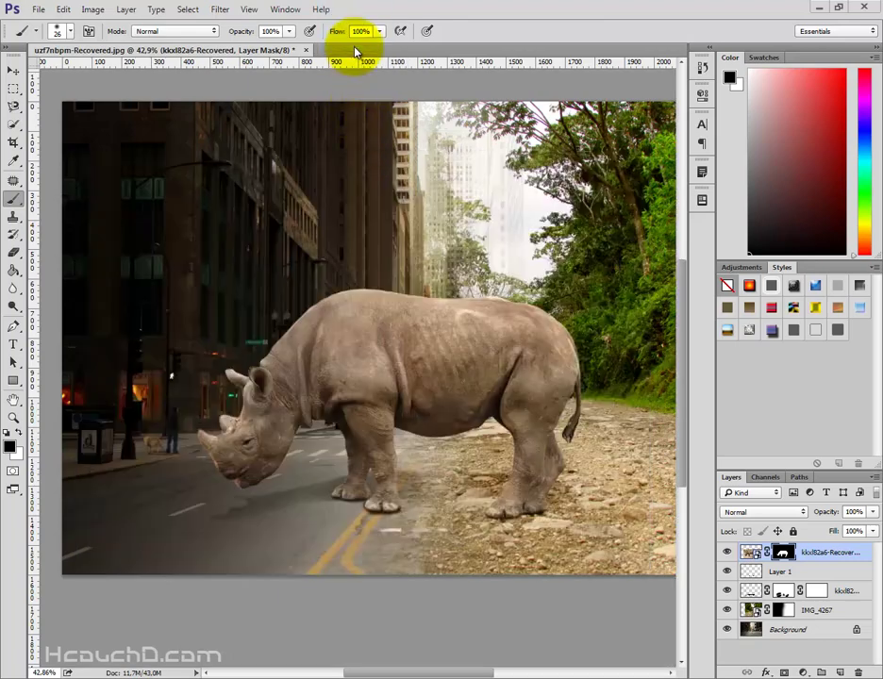
drag(355, 66, 355, 54)
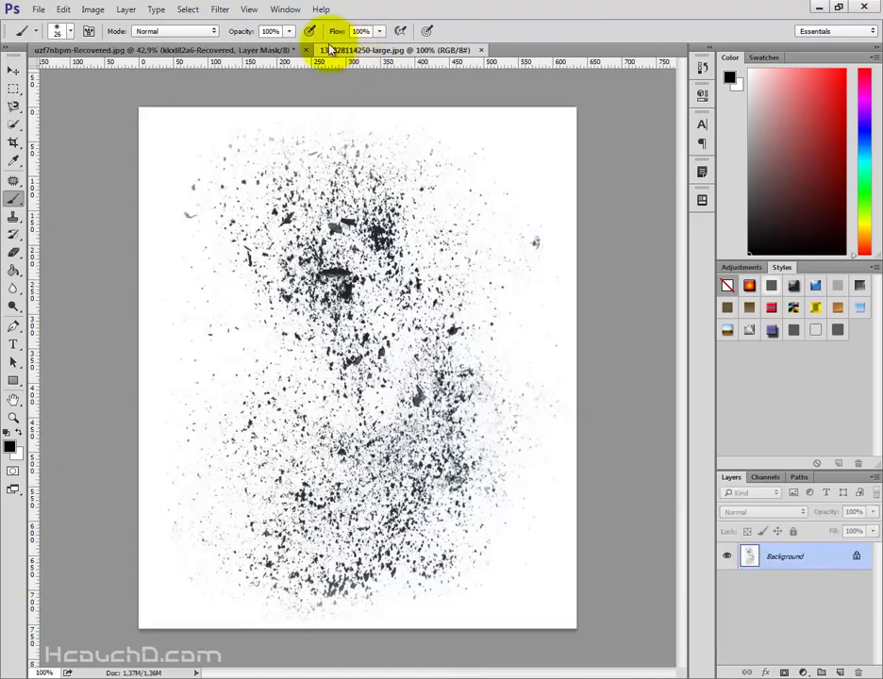
click(189, 10)
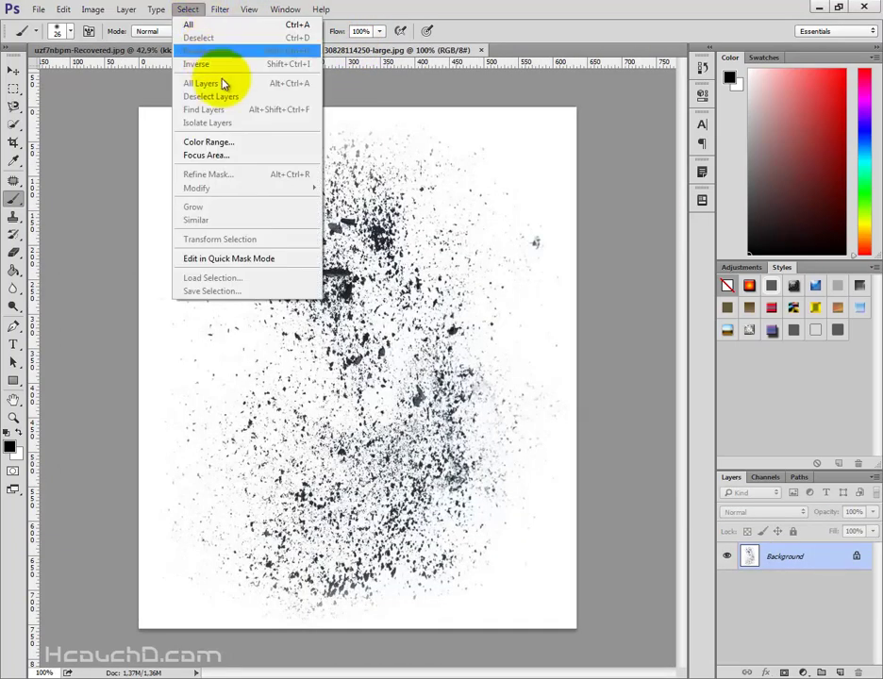
click(242, 142)
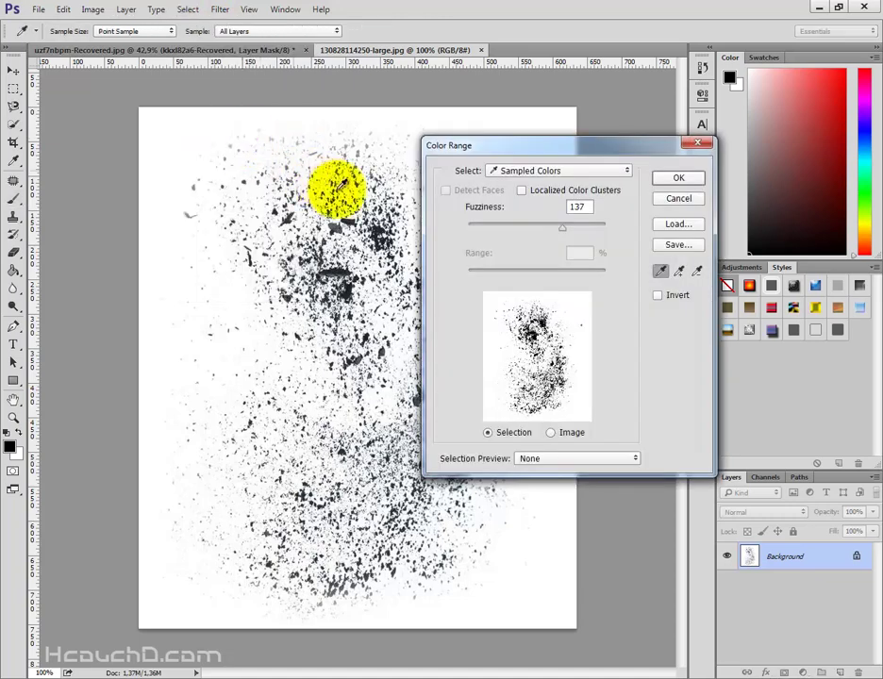
drag(564, 232, 582, 231)
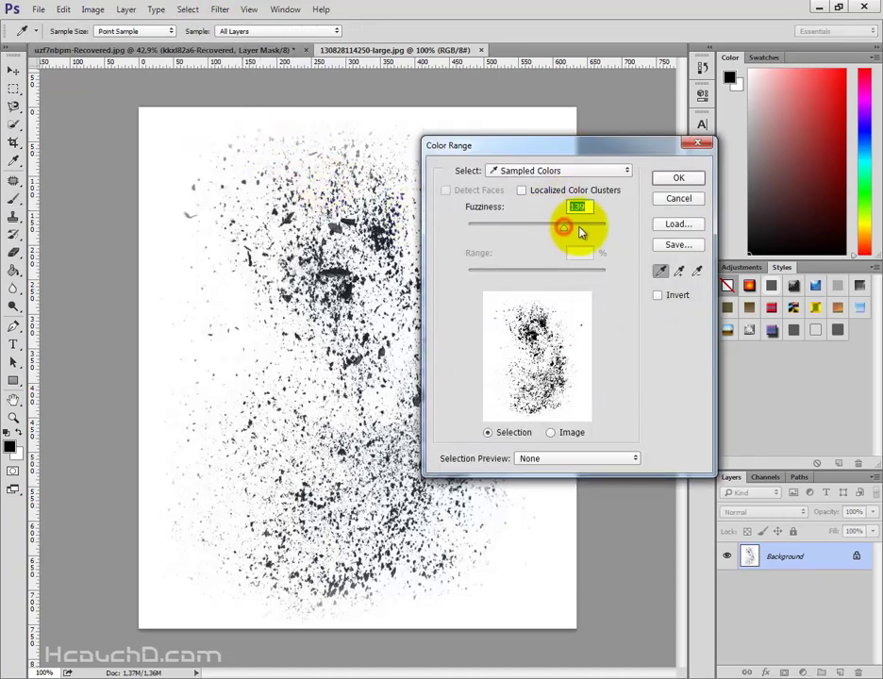
click(671, 179)
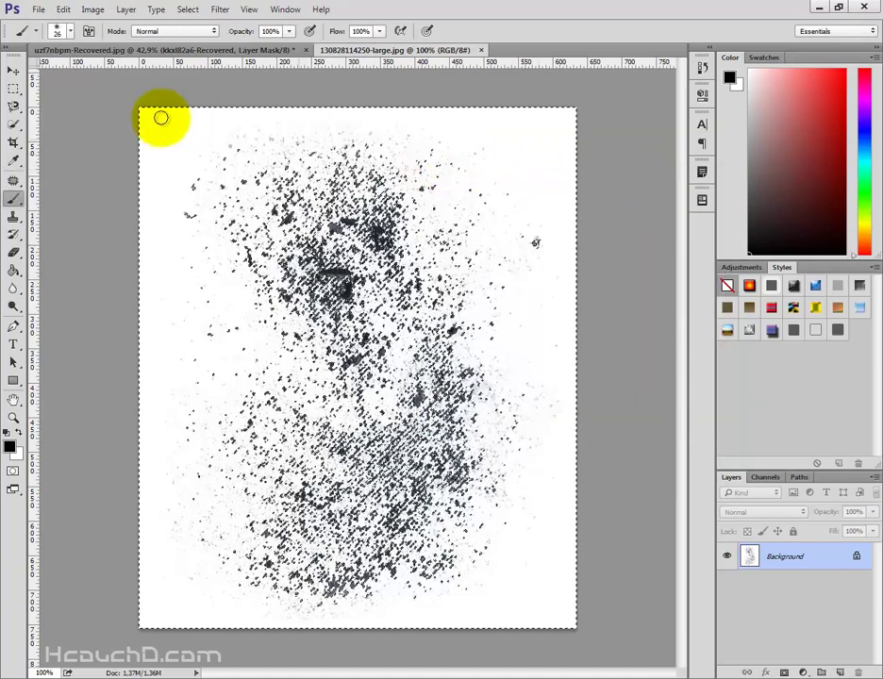
- Invert the selection and copy the speckles onto a new Layer 1
click(13, 88)
right_click(243, 175)
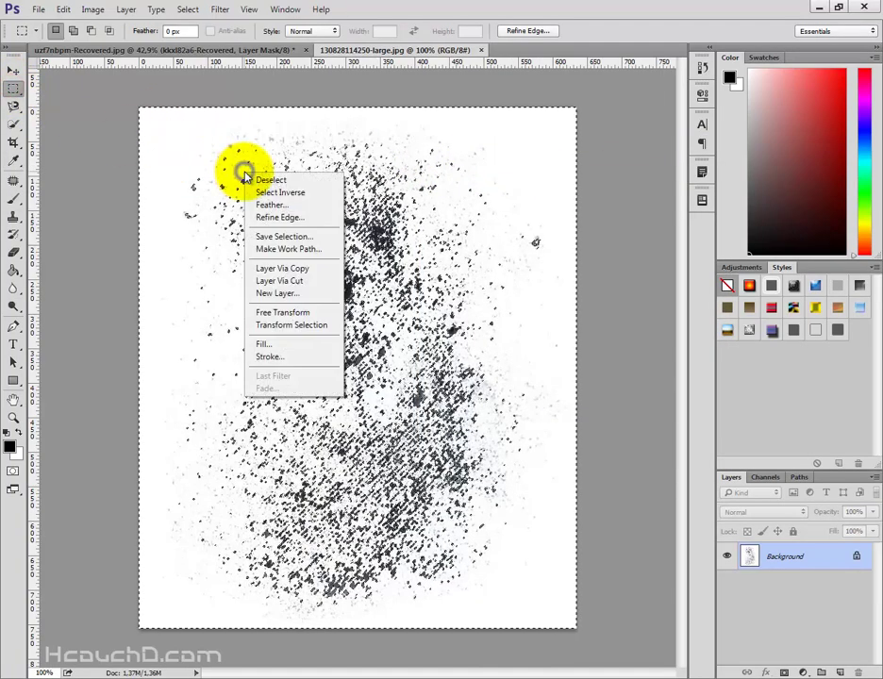
click(296, 190)
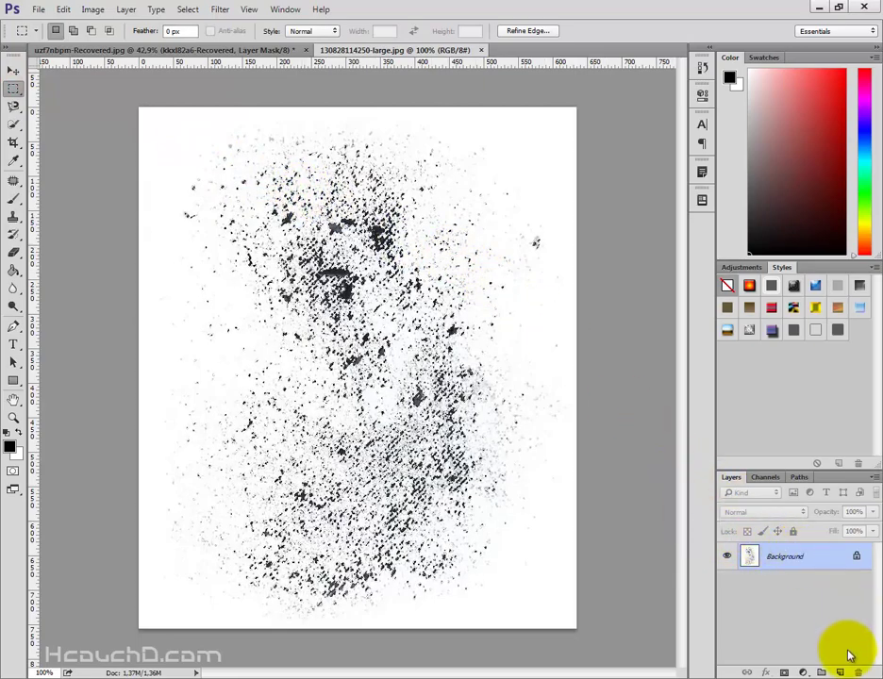
right_click(302, 274)
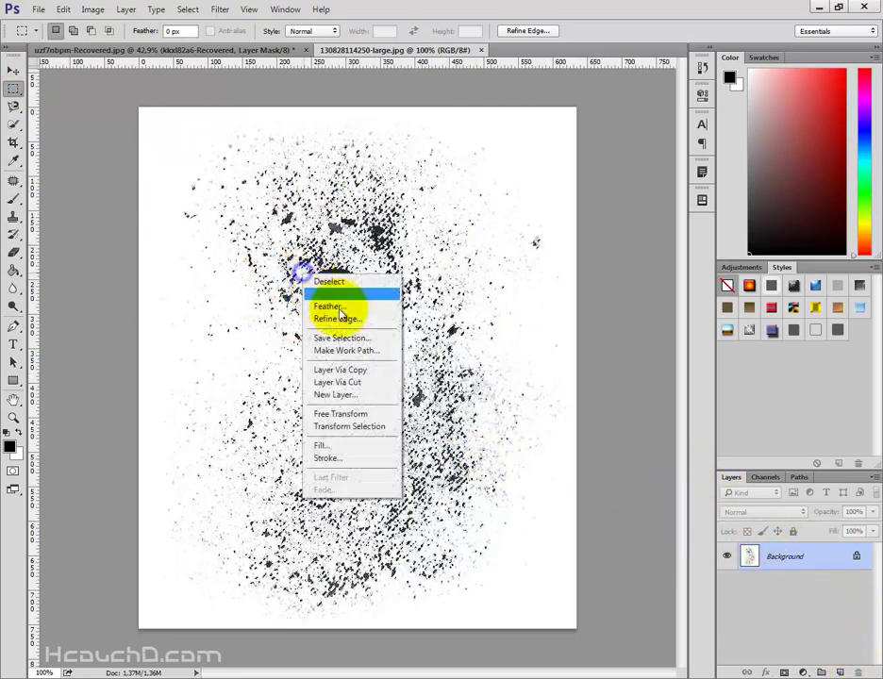
click(379, 369)
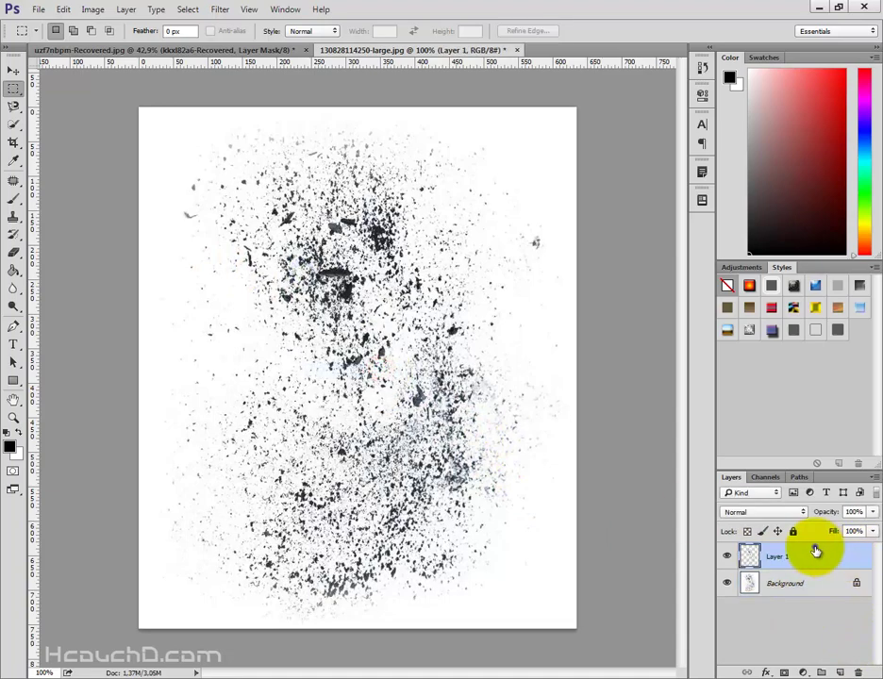
right_click(812, 548)
- Duplicate Layer 1 into uzf7nbpm-Recovered.jpg and place it over the rhino's back
click(794, 140)
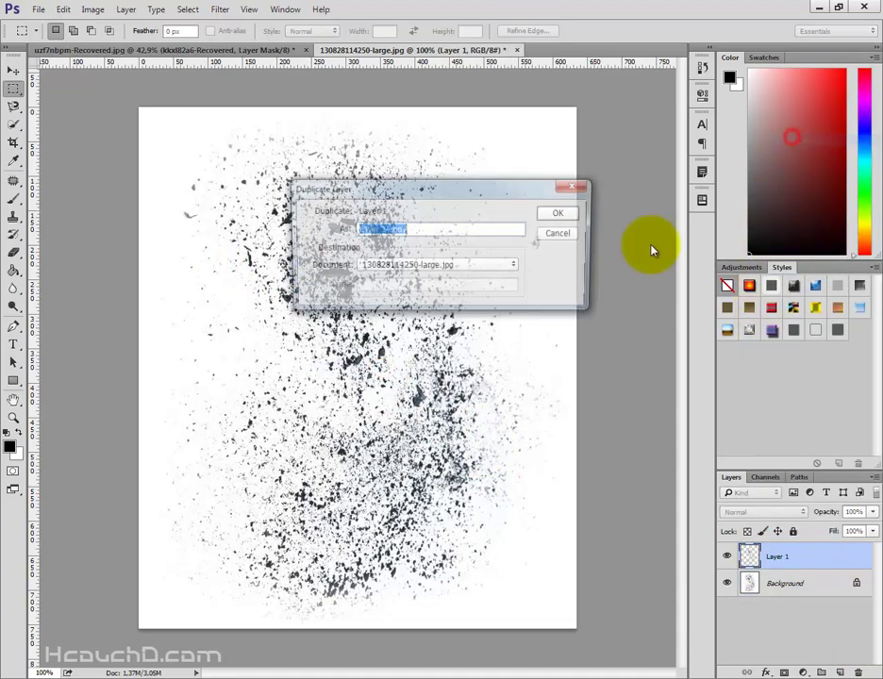
click(460, 266)
click(459, 279)
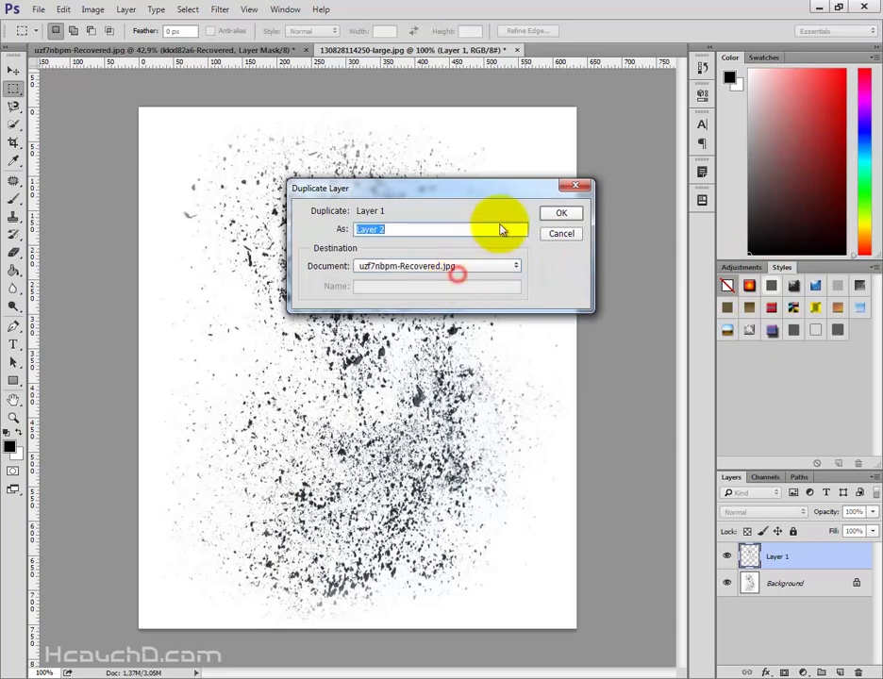
click(573, 212)
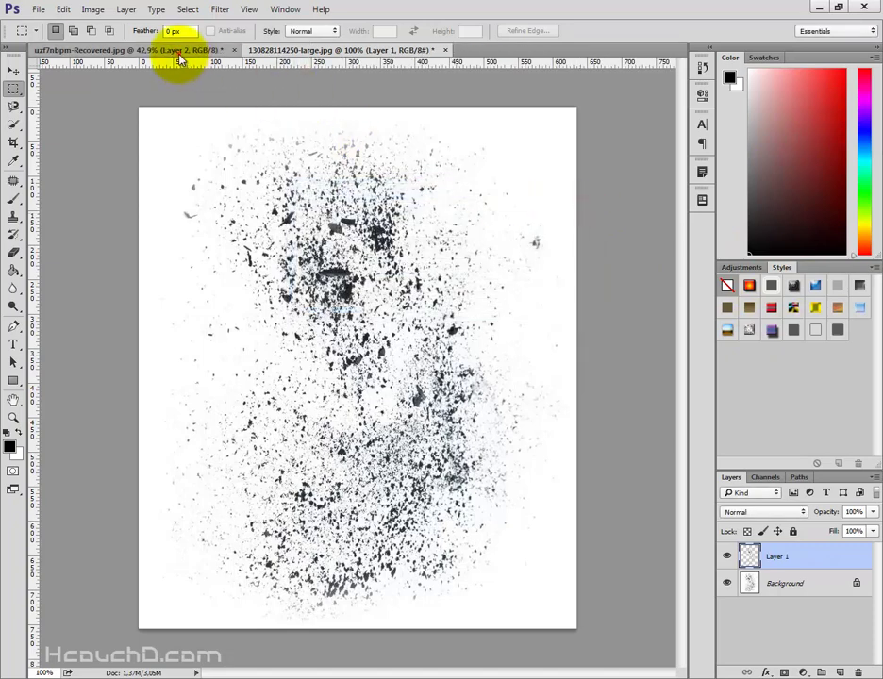
click(177, 52)
click(13, 71)
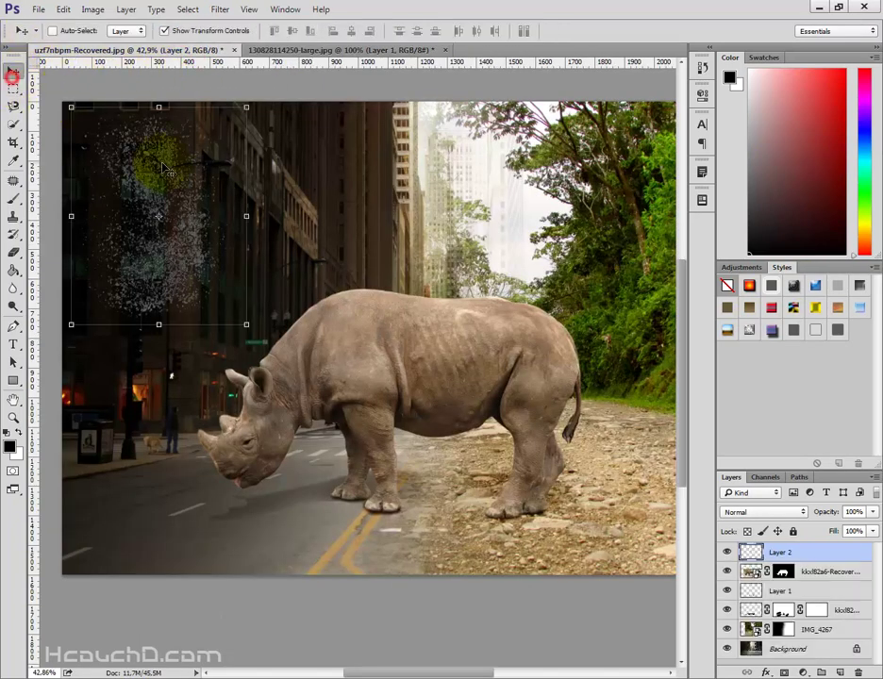
drag(164, 168, 474, 300)
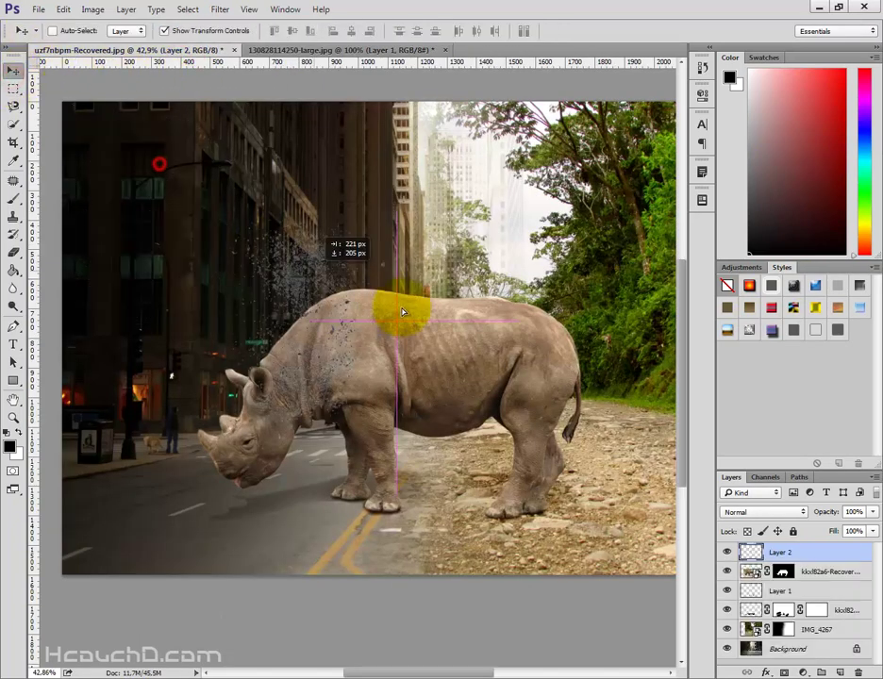
- Darken the speckles to black with Hue/Saturation Lightness -100
click(90, 9)
click(123, 44)
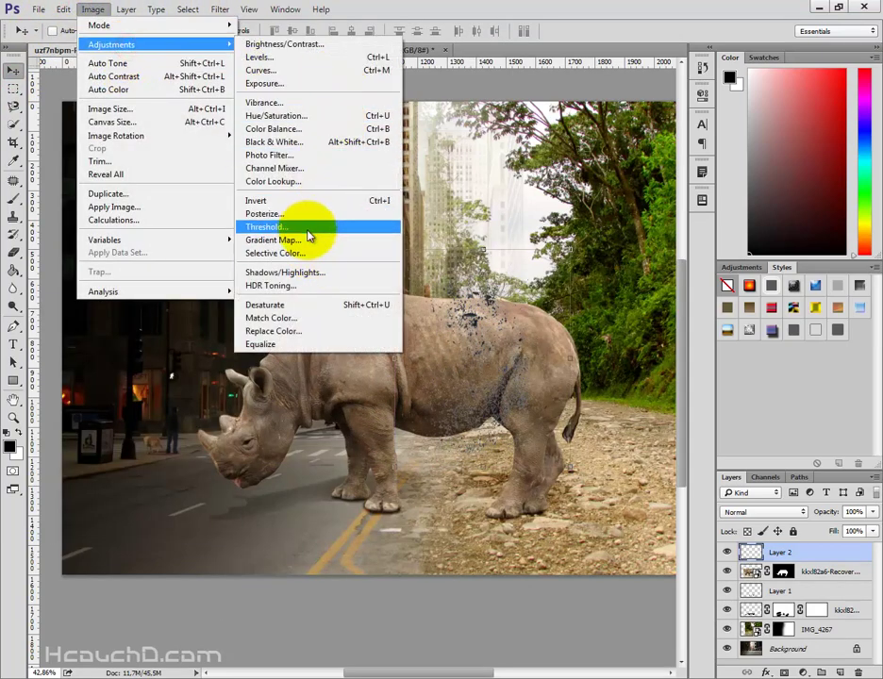
click(309, 115)
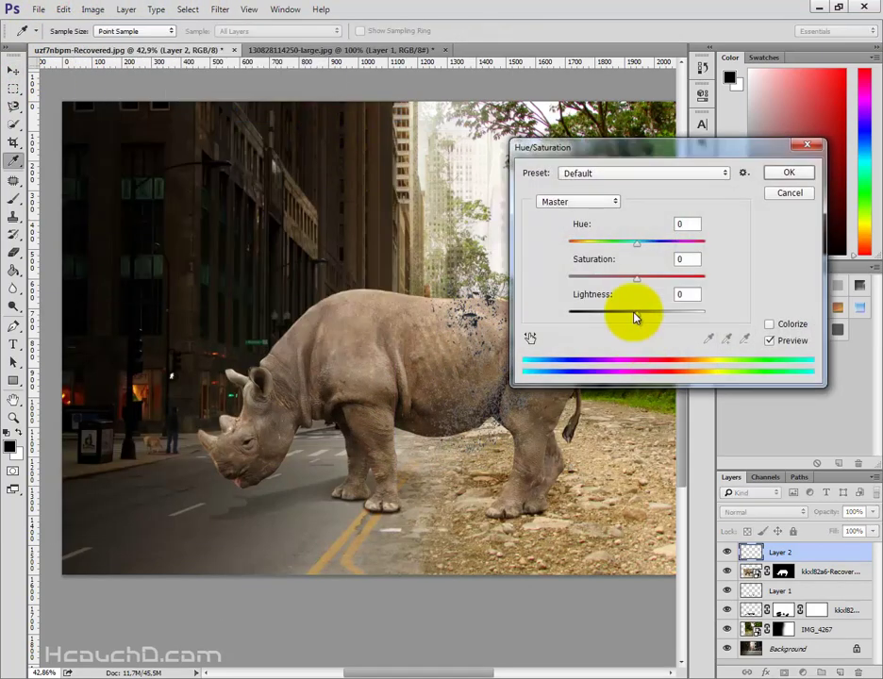
drag(635, 314, 569, 313)
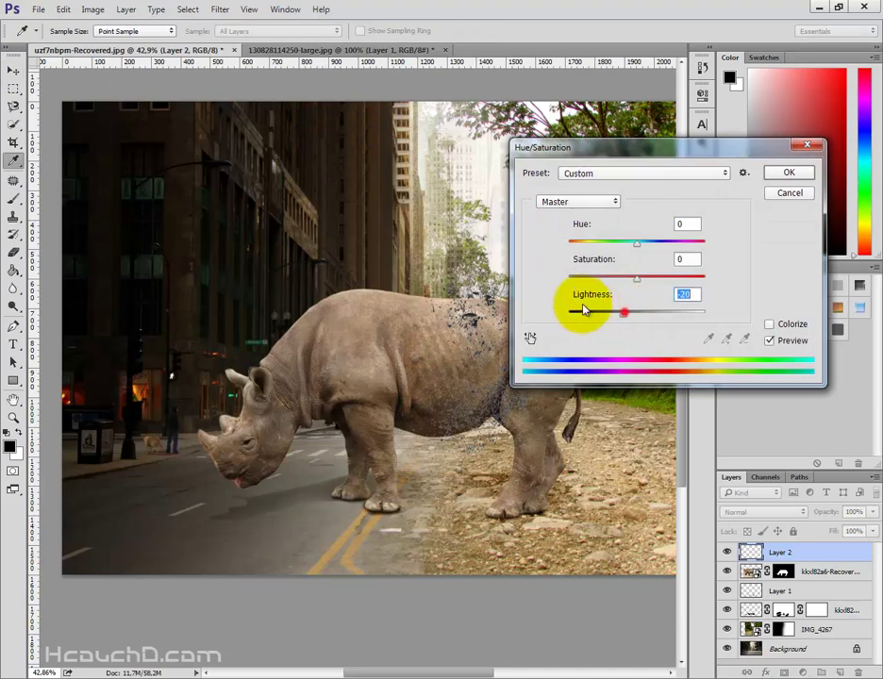
click(787, 174)
key(v)
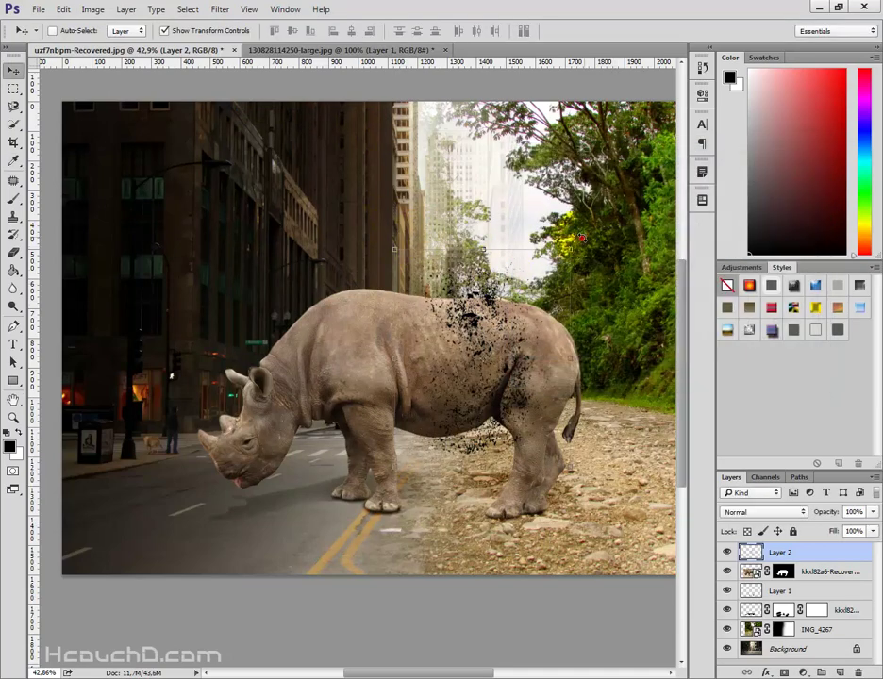
key(ctrl+t)
- Rotate about 98 degrees, flip horizontally, and position the speckles over the hindquarters
drag(580, 238, 561, 387)
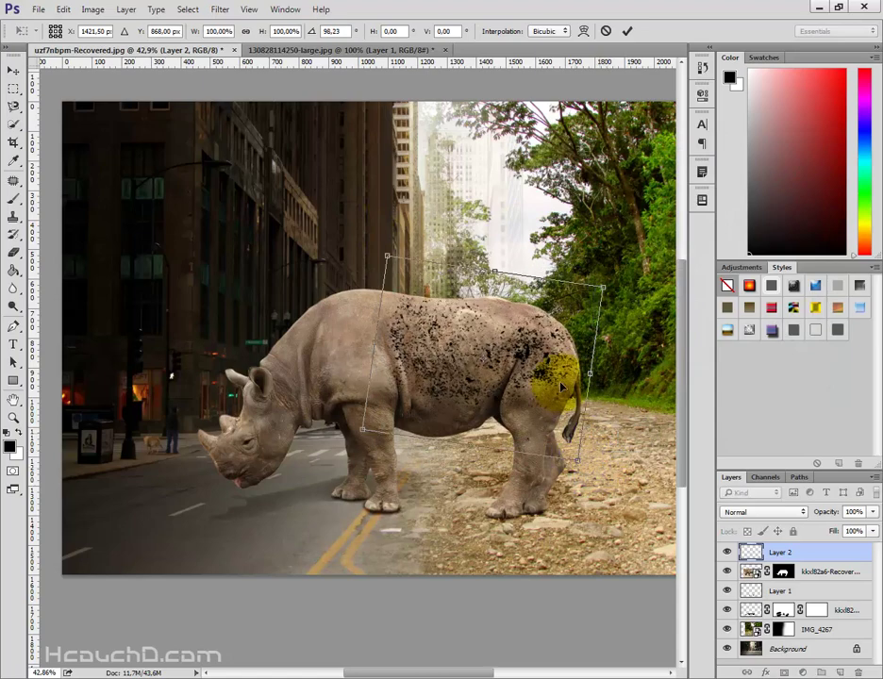
right_click(530, 317)
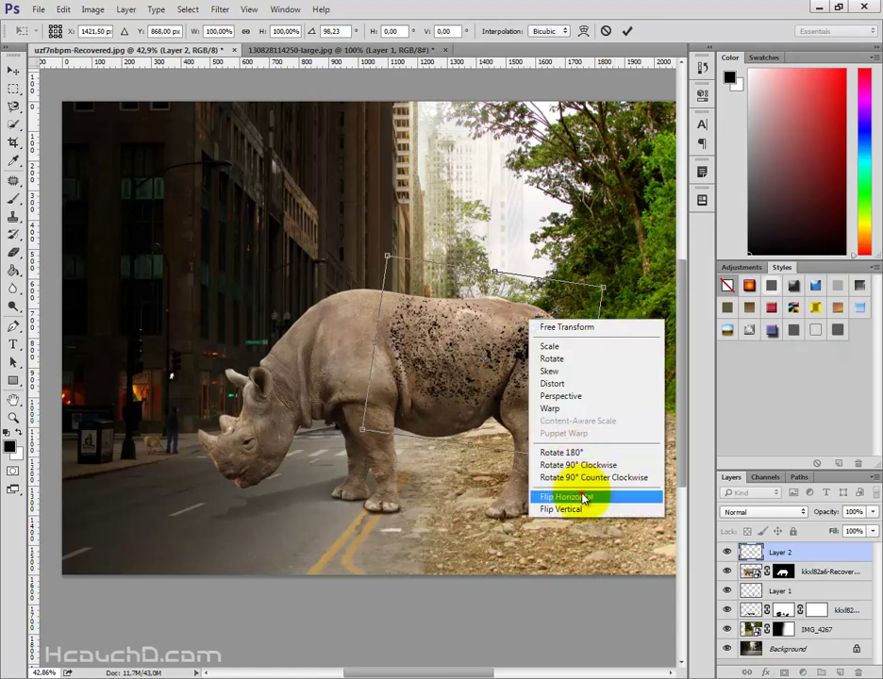
click(581, 491)
mouse_move(614, 252)
mouse_down()
mouse_move(570, 264)
mouse_move(533, 330)
mouse_up()
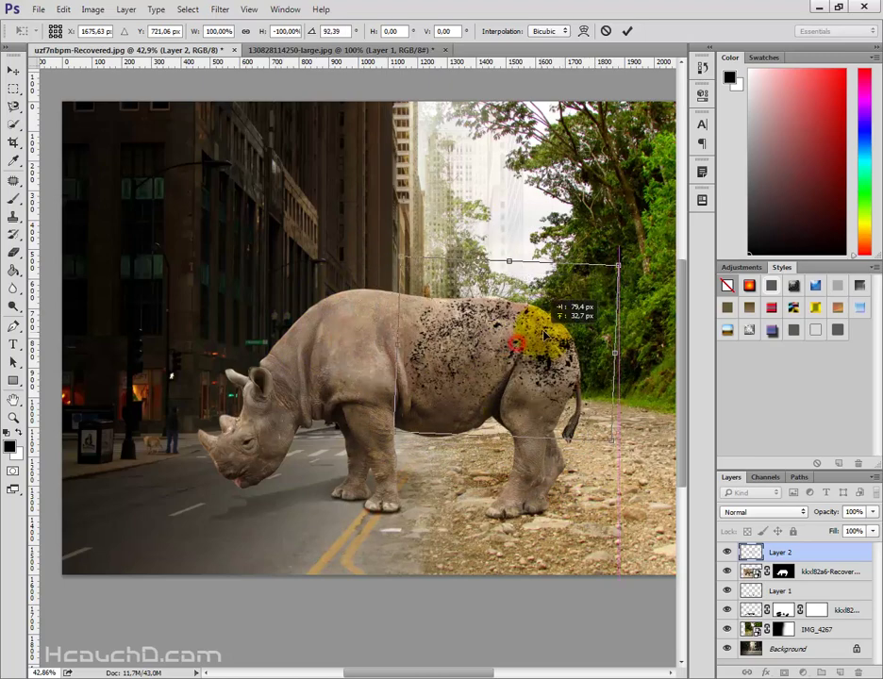
drag(544, 330, 580, 303)
- Commit the transform, nudge the speckles into place, and open charcoal_dust.jpg
click(633, 31)
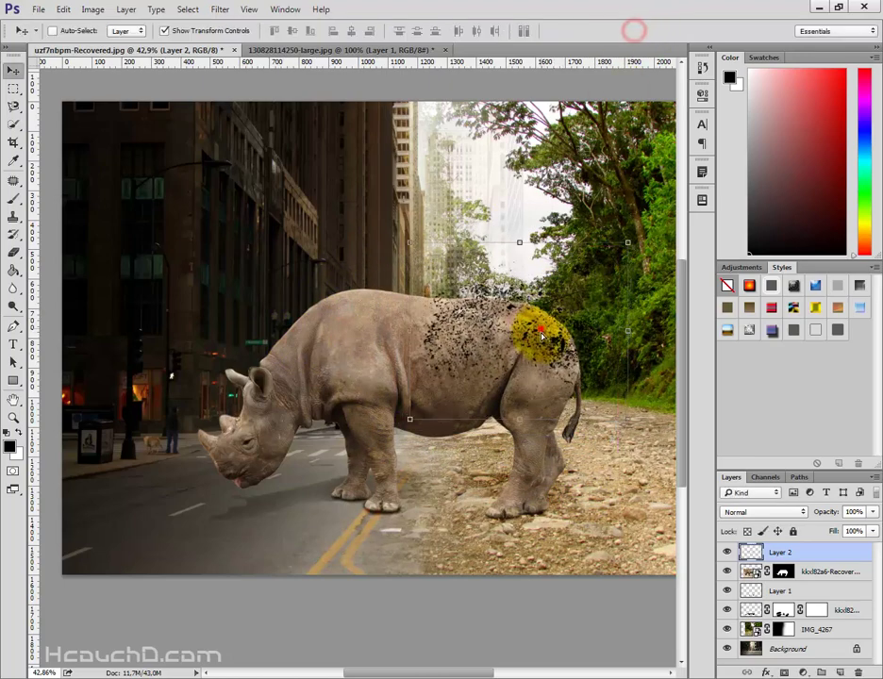
drag(541, 332, 541, 349)
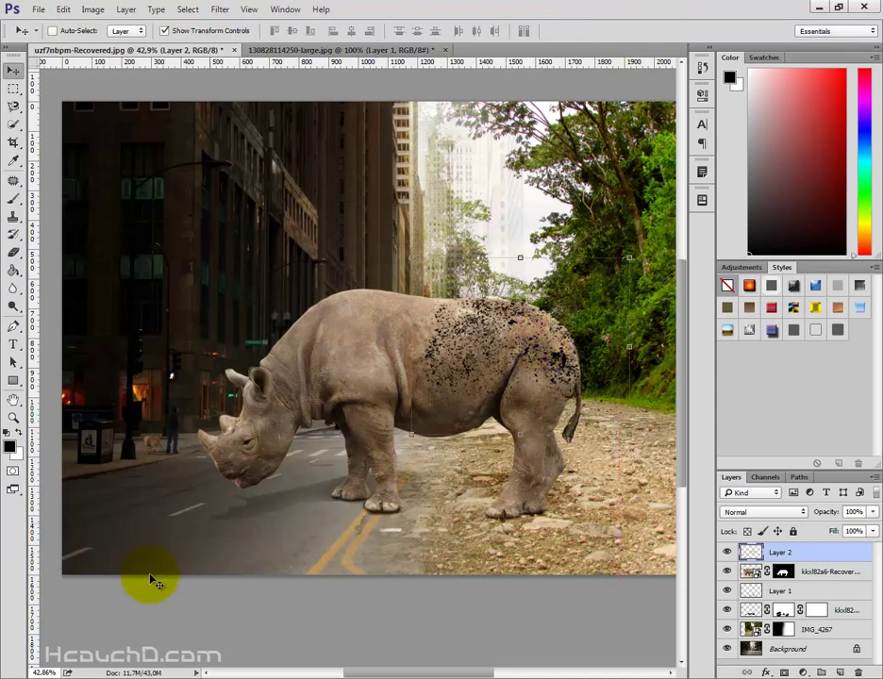
key(ctrl+o)
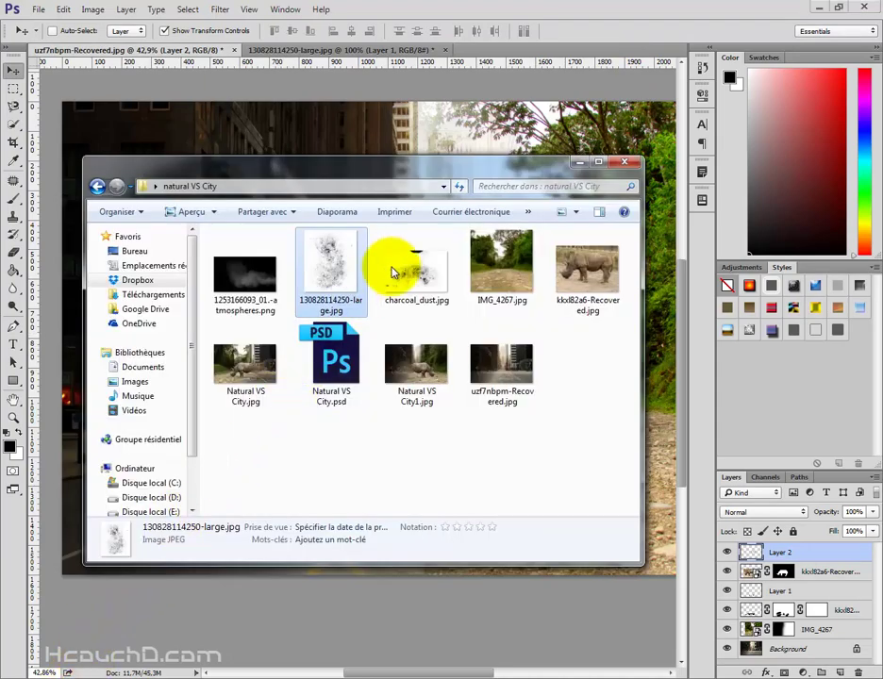
drag(406, 268, 484, 41)
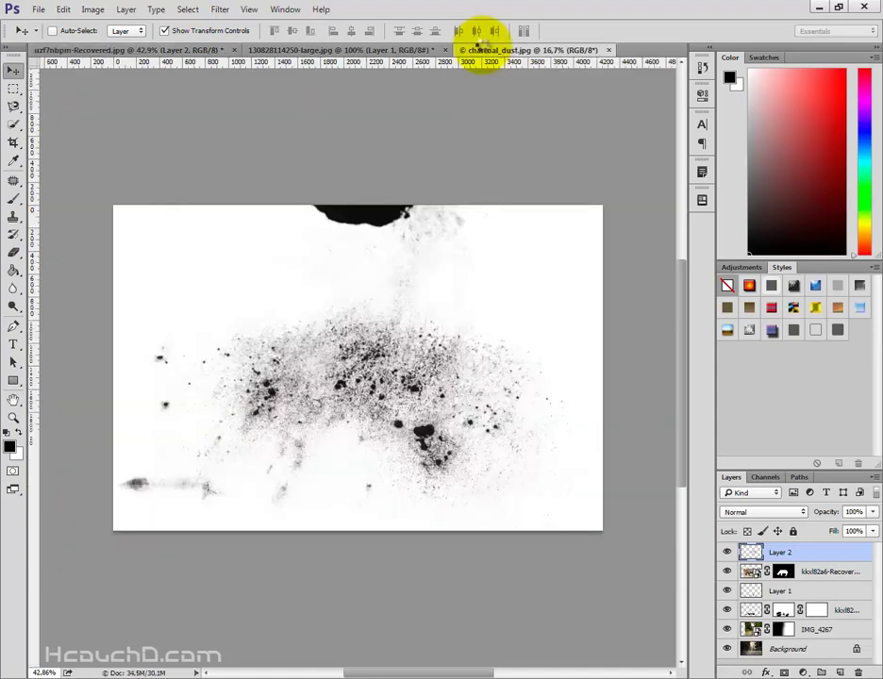
- Select the dark dust particles using an inverted Color Range at Fuzziness 144
click(223, 10)
mouse_move(187, 10)
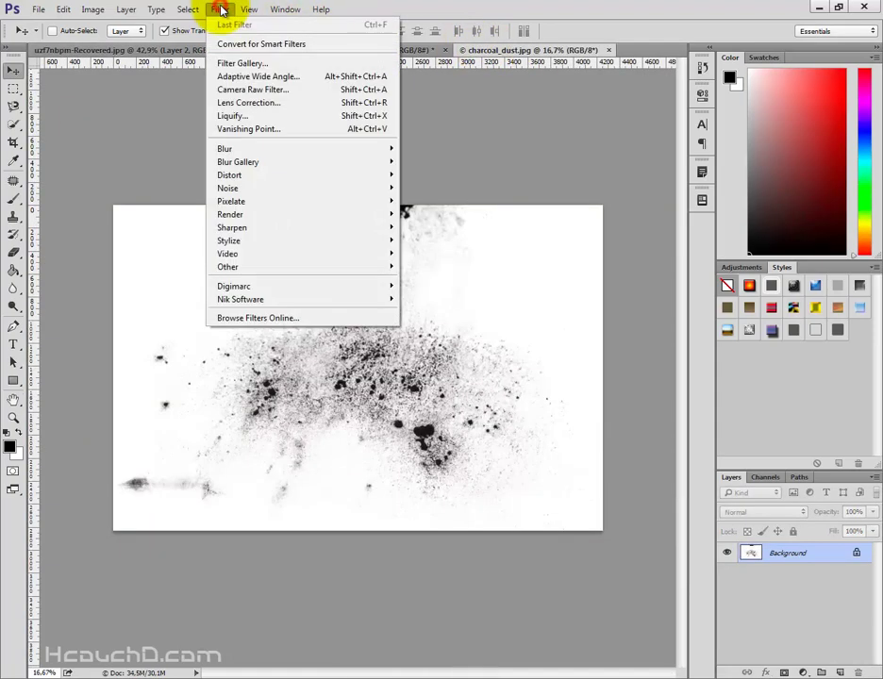
click(211, 141)
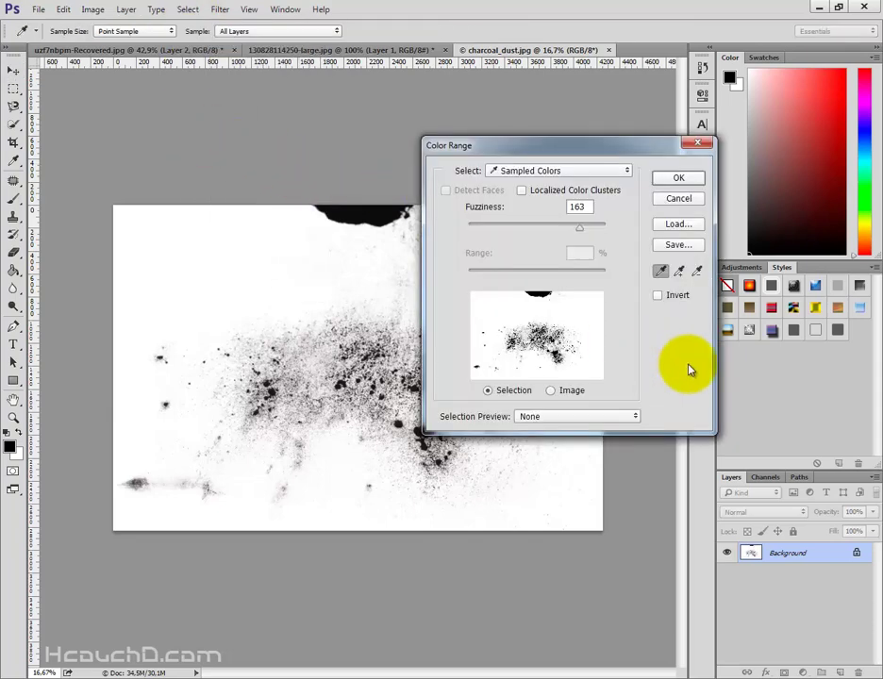
click(658, 295)
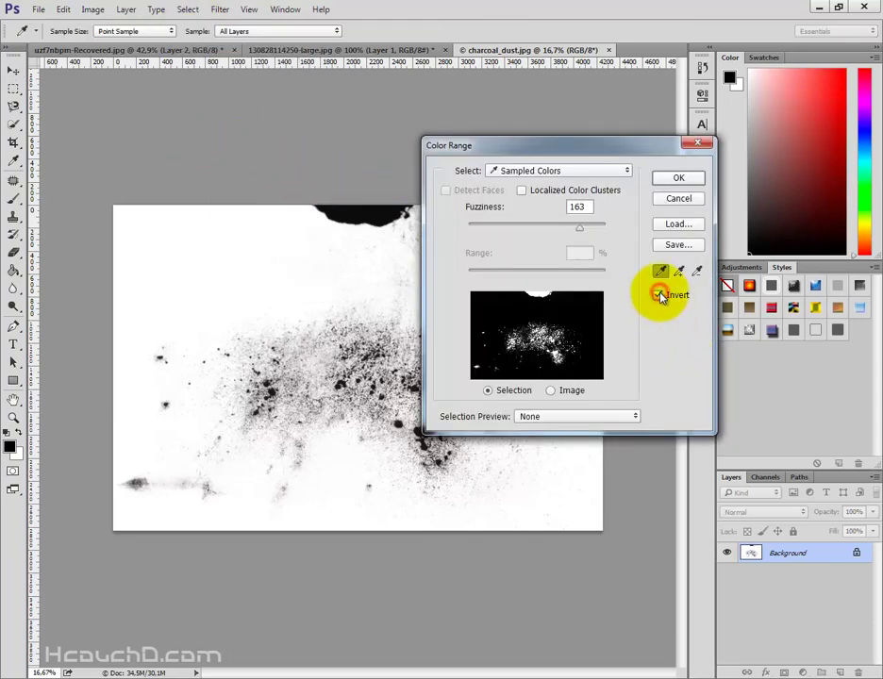
drag(571, 223, 570, 232)
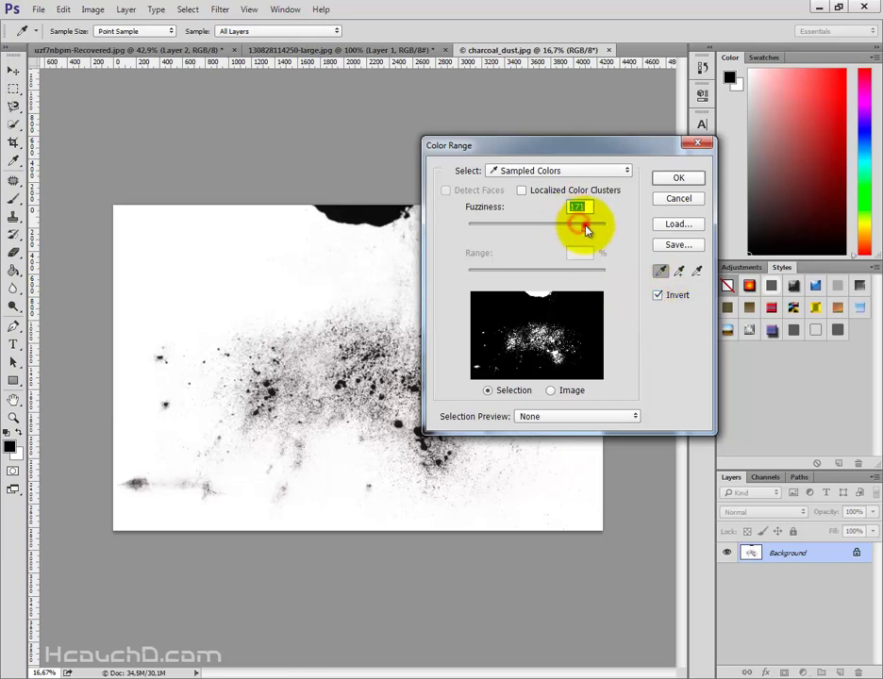
click(663, 175)
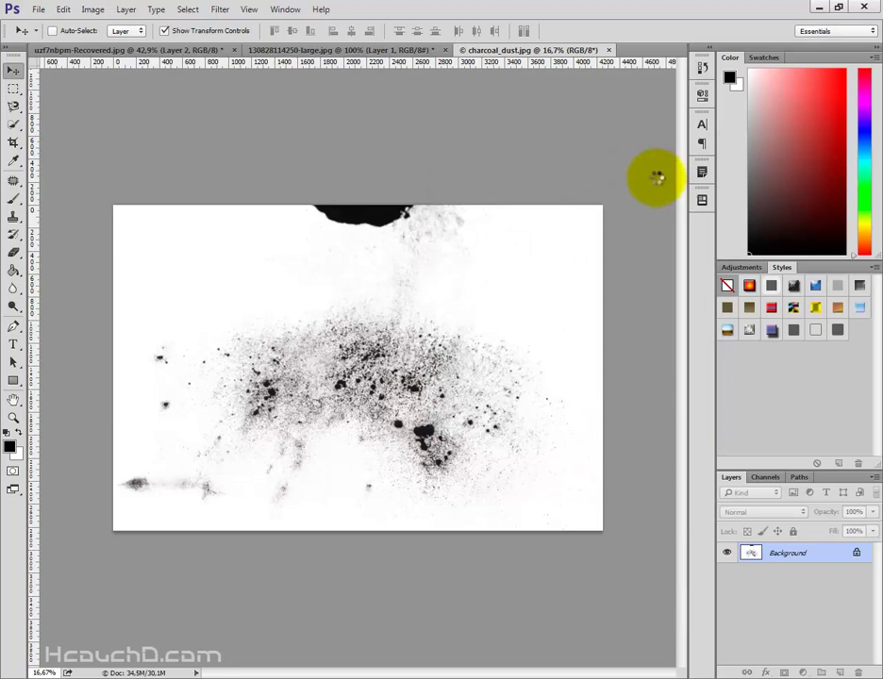
- Copy the selected charcoal dust onto its own new layer
click(13, 89)
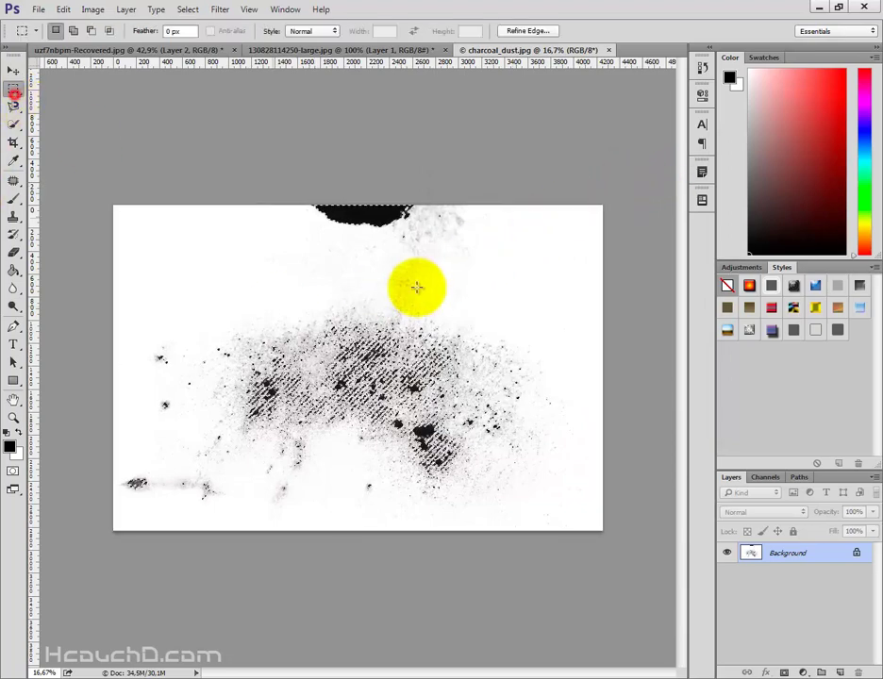
right_click(416, 286)
click(482, 383)
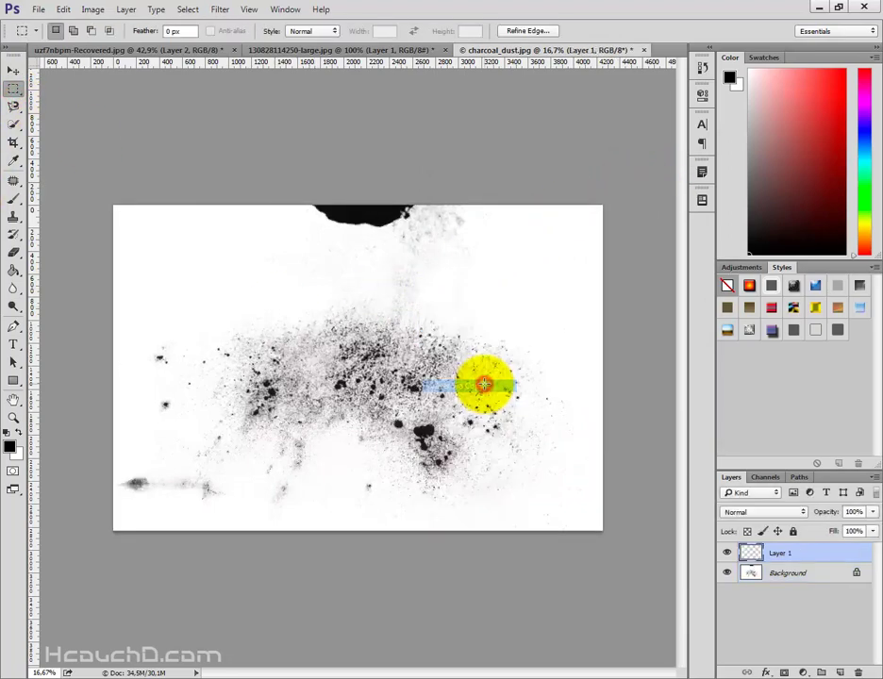
- Duplicate the dust layer into uzf7nbpm-Recovered.jpg as Layer 3 and view that document
right_click(835, 547)
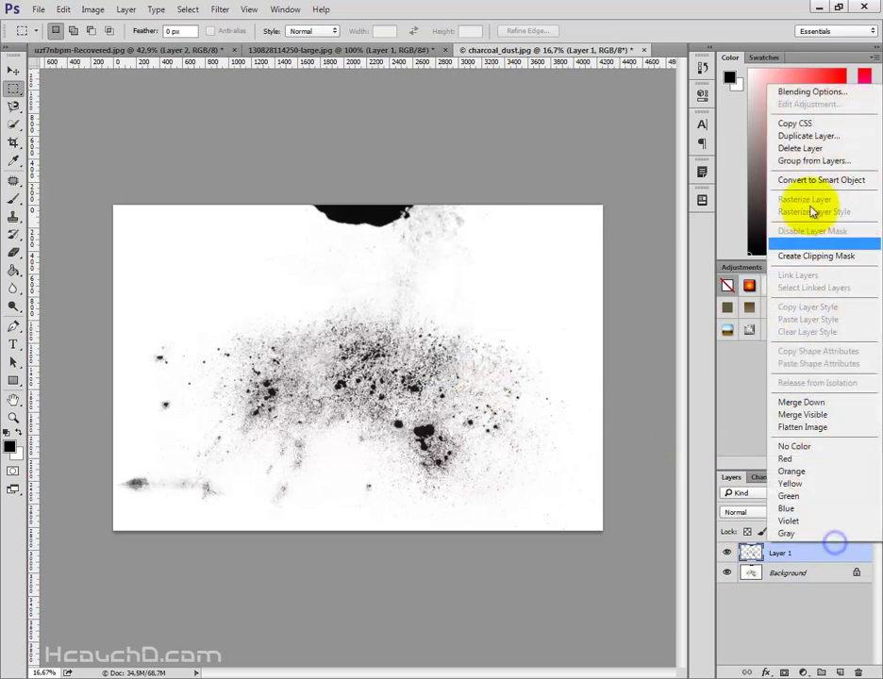
click(814, 132)
click(442, 266)
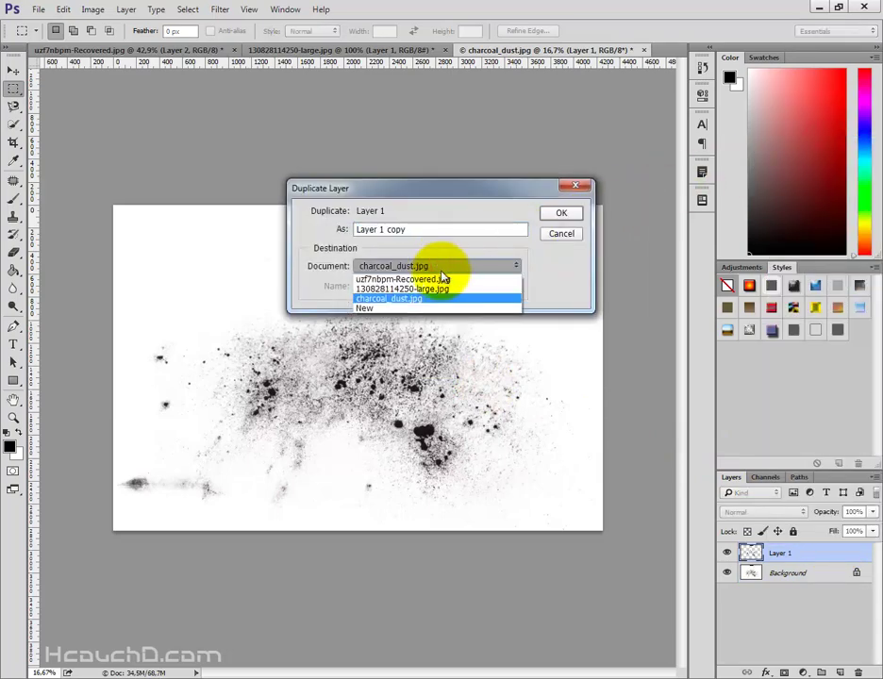
click(443, 279)
click(563, 213)
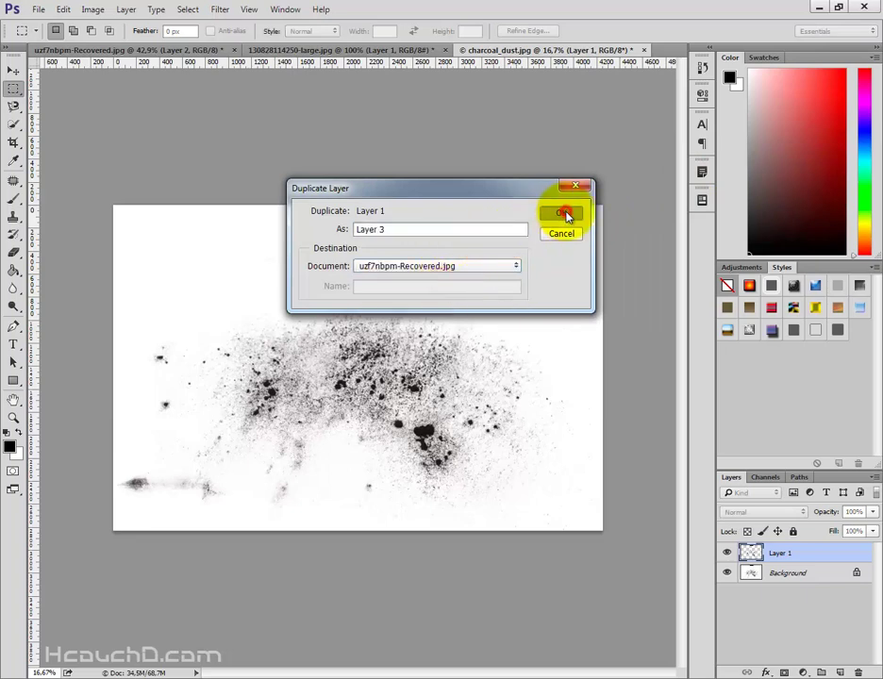
click(125, 50)
- Move Layer 3's charcoal dust over the rhino and darken it with Lightness -100
click(14, 72)
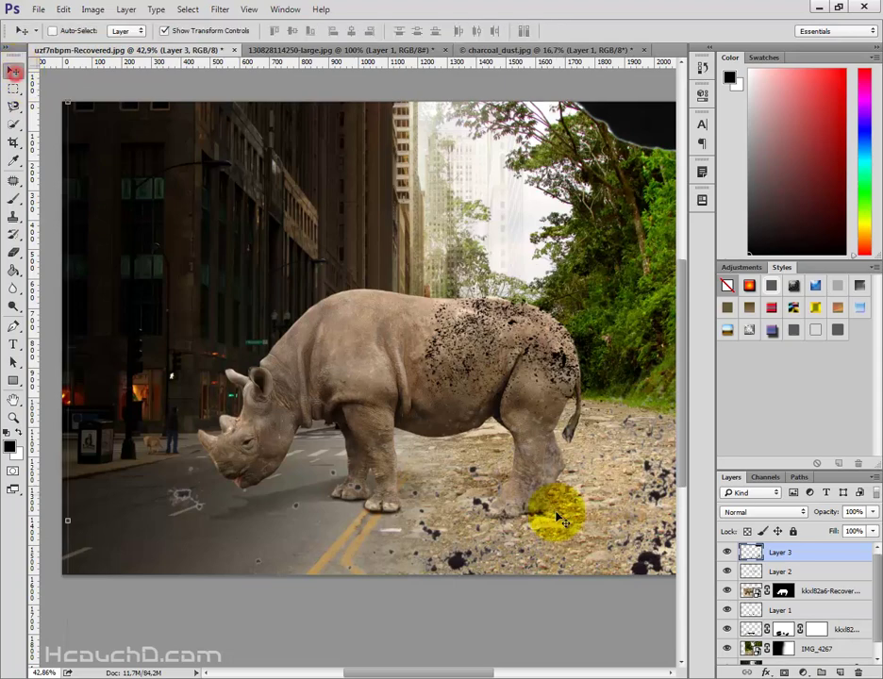
drag(555, 507, 170, 104)
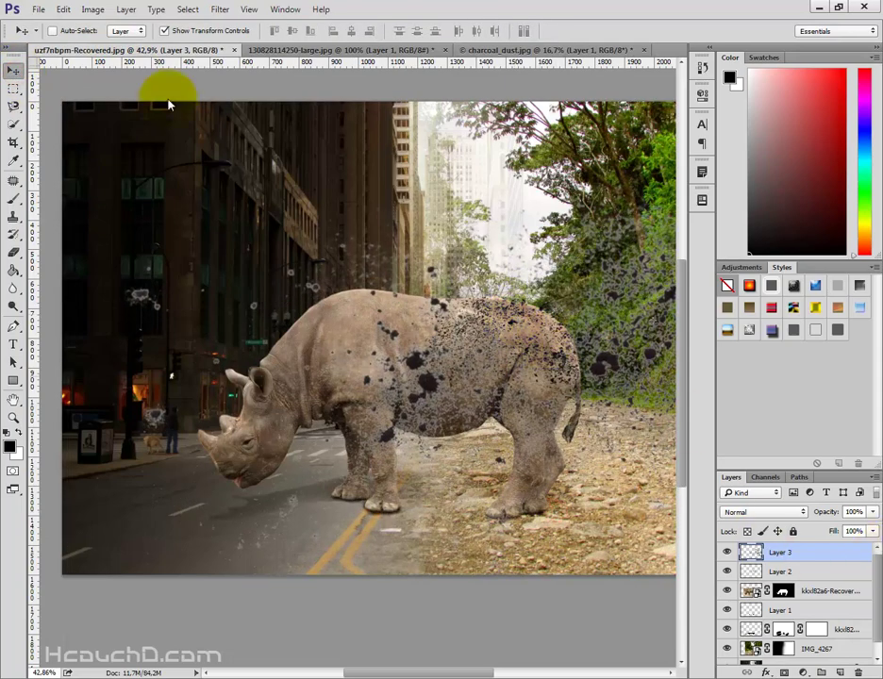
click(93, 9)
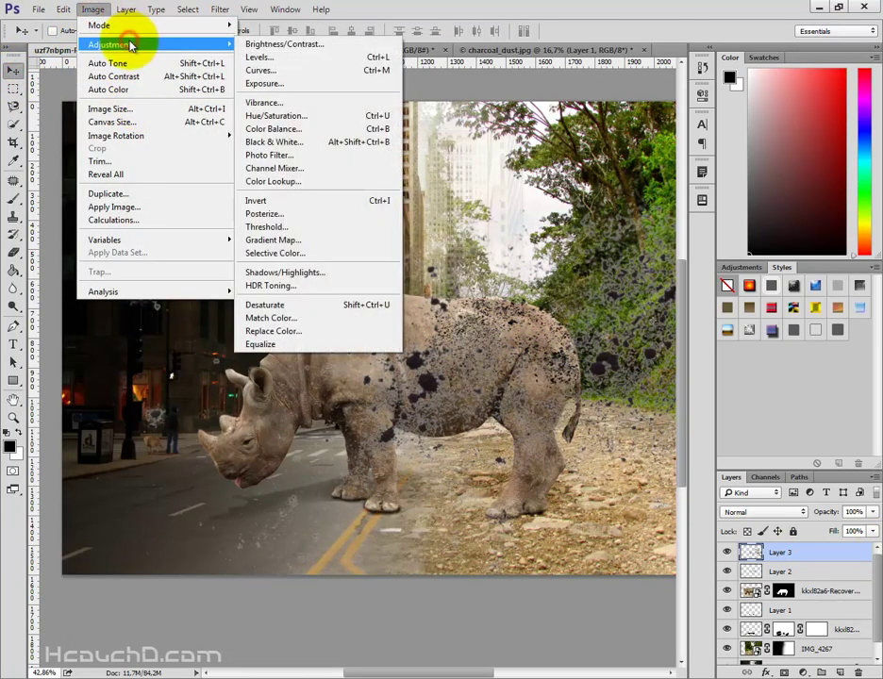
click(347, 115)
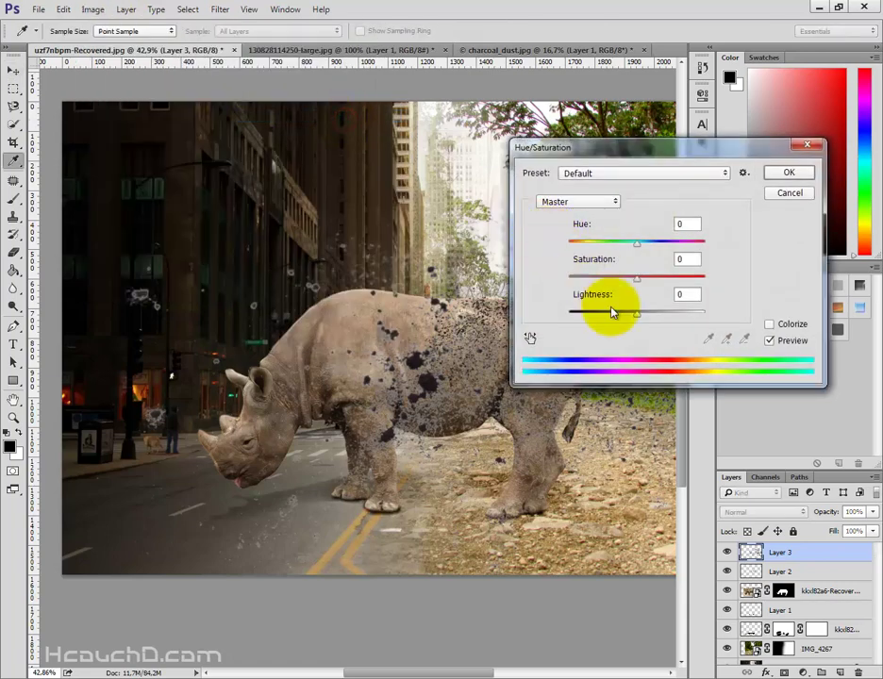
drag(566, 323, 518, 315)
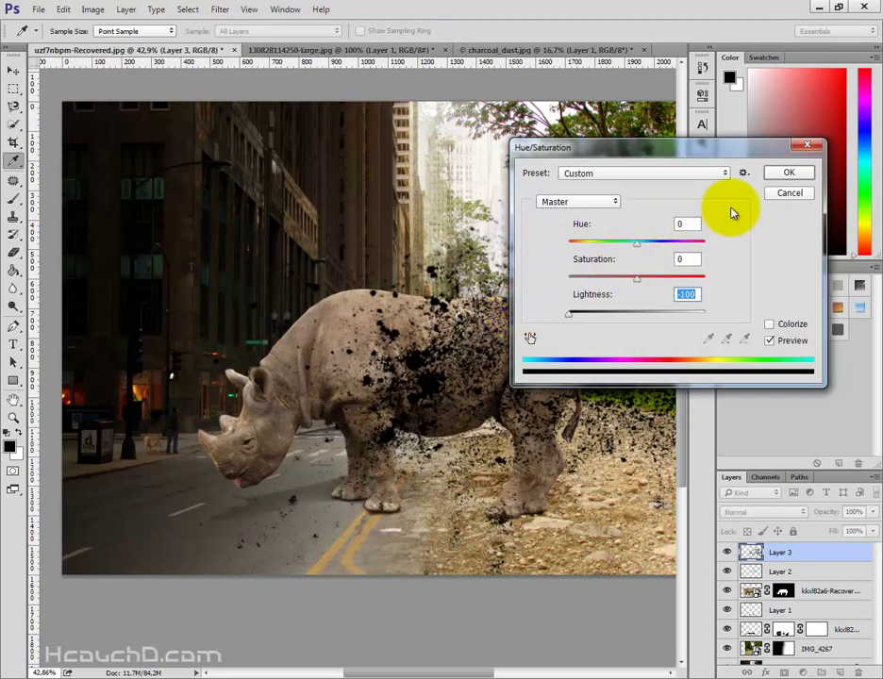
click(782, 175)
click(352, 325)
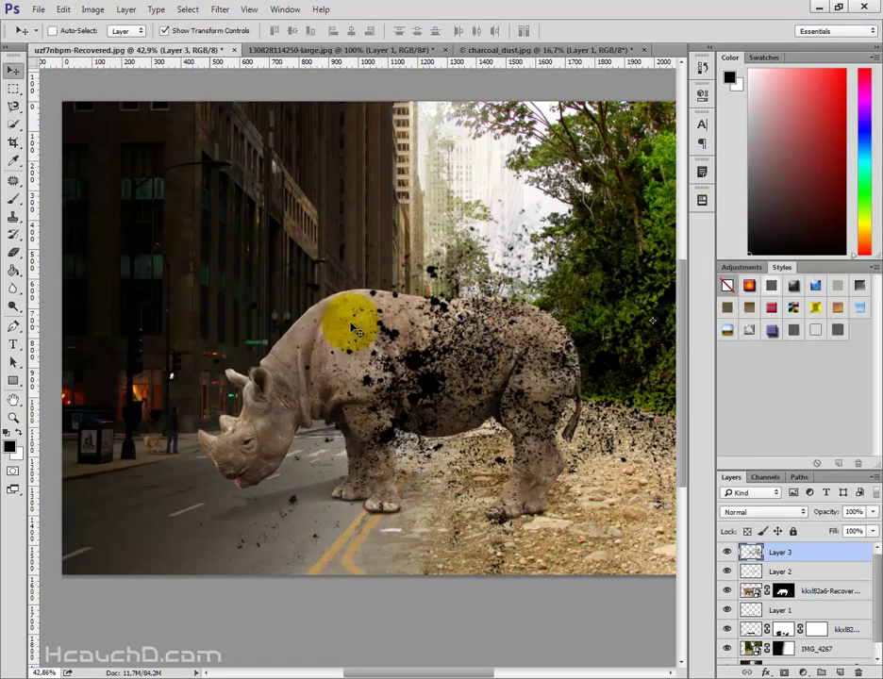
scroll(488, 327, down, 1)
scroll(488, 326, down, 1)
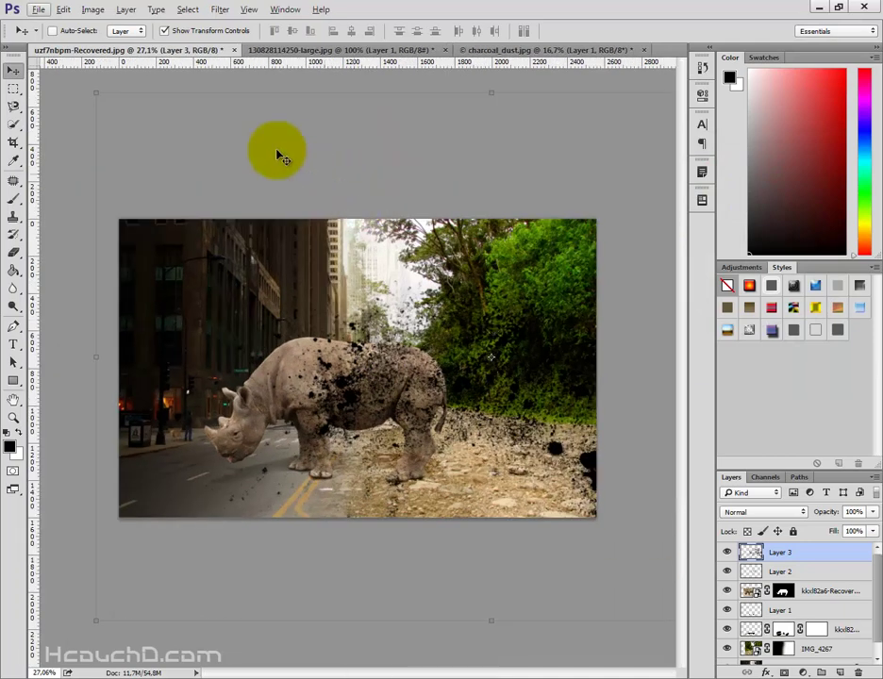
- Scale Layer 3's dust to about 46% and move it onto the rhino's back
drag(95, 93, 300, 231)
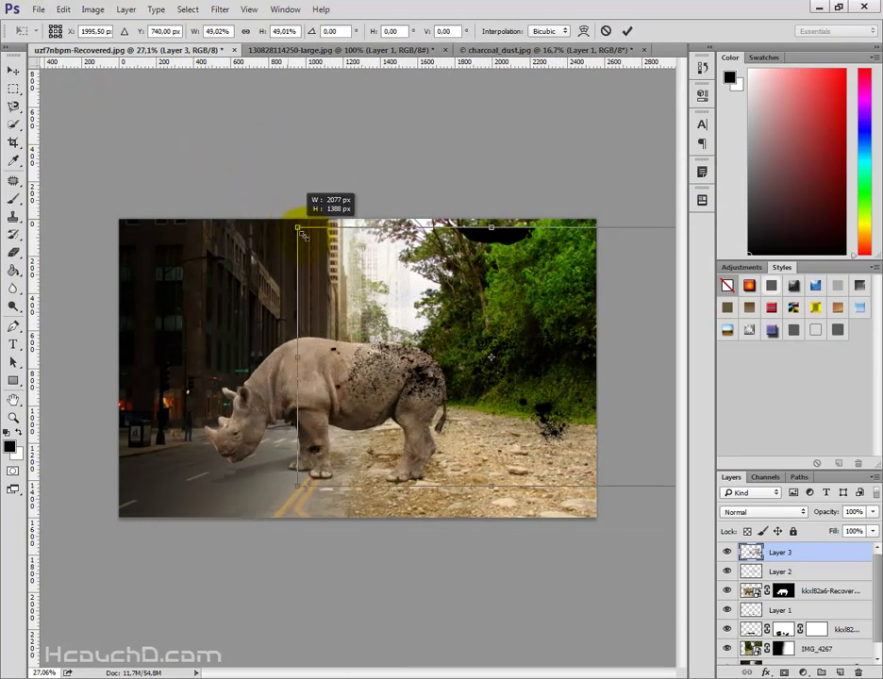
drag(405, 304, 340, 316)
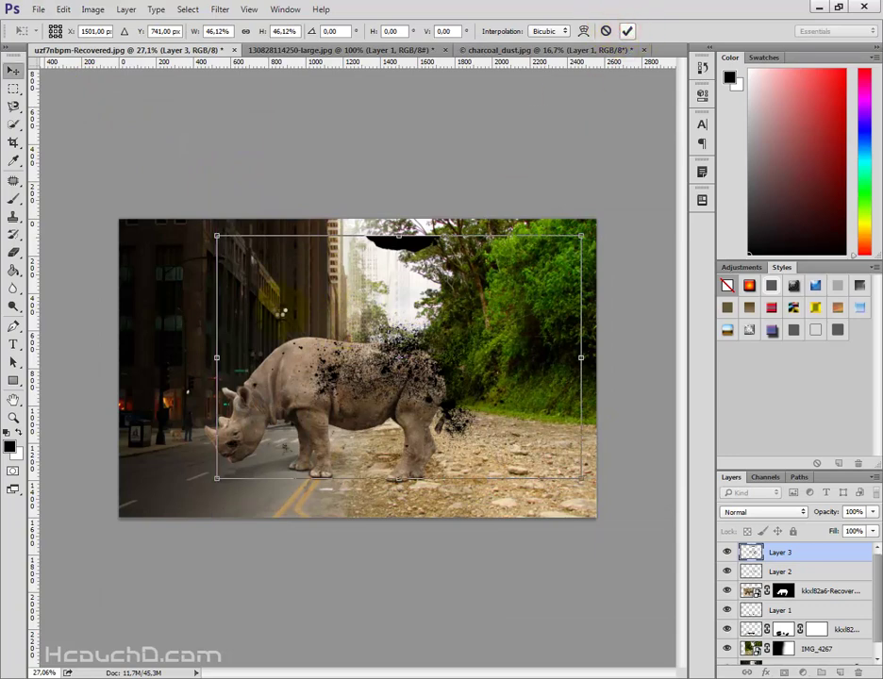
key(Return)
click(21, 202)
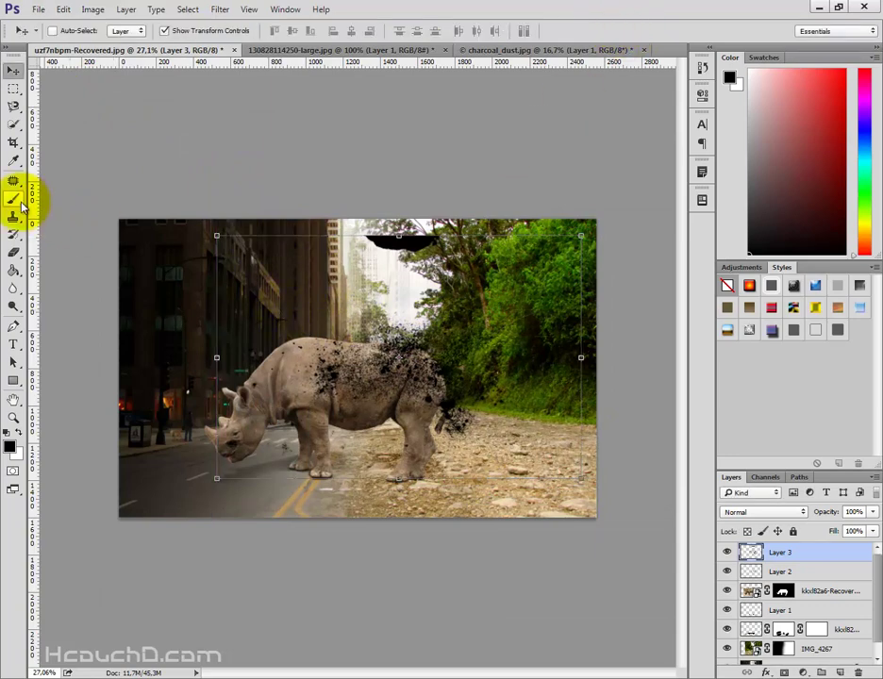
- Erase the stray black bar at the top of the image
click(19, 248)
scroll(368, 227, up, 1)
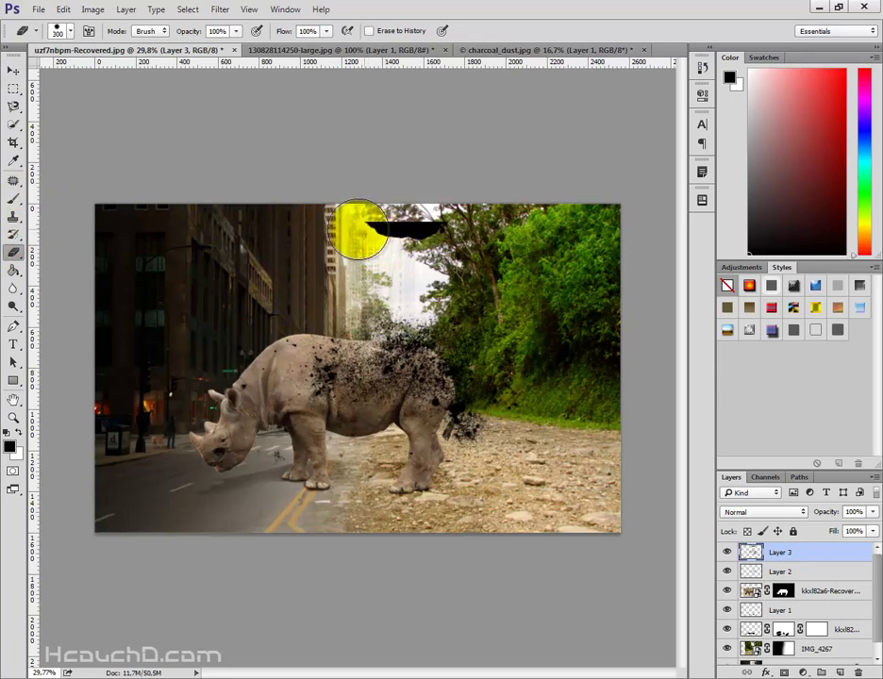
drag(355, 226, 439, 228)
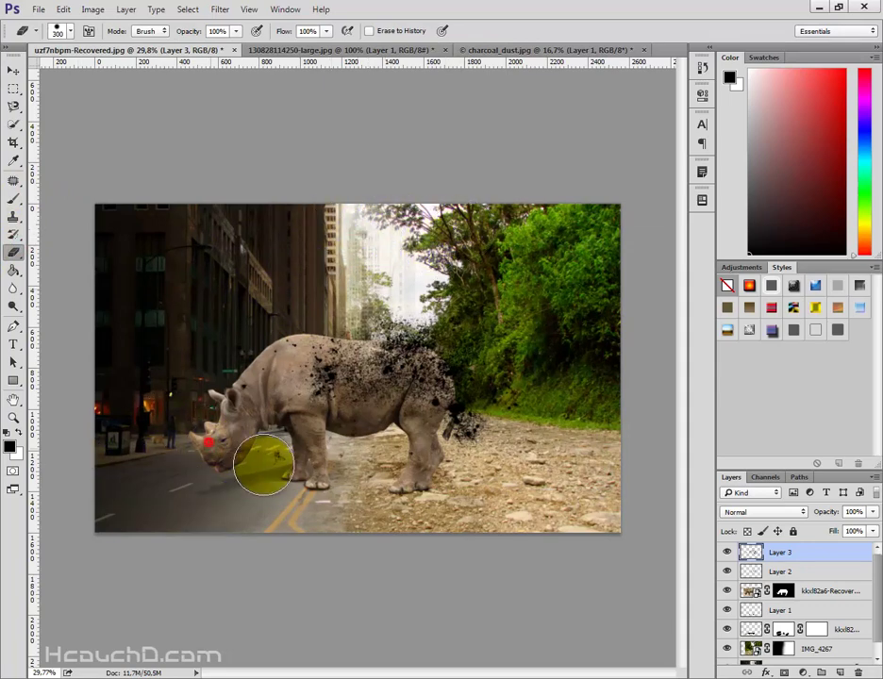
- Copy a rectangular section of dust around the rhino's body onto a new Layer 4
click(13, 72)
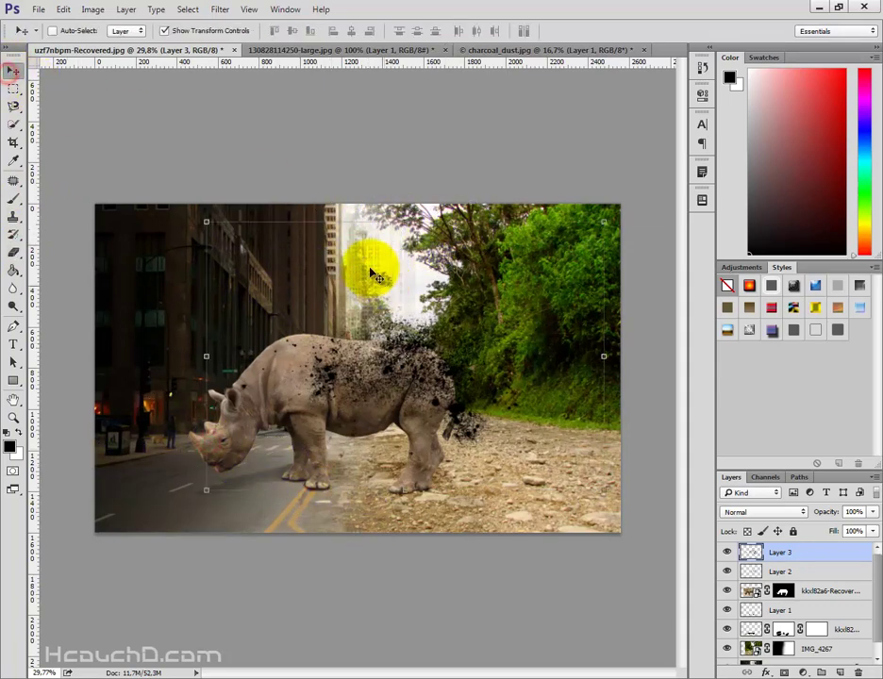
ctrl+click(751, 551)
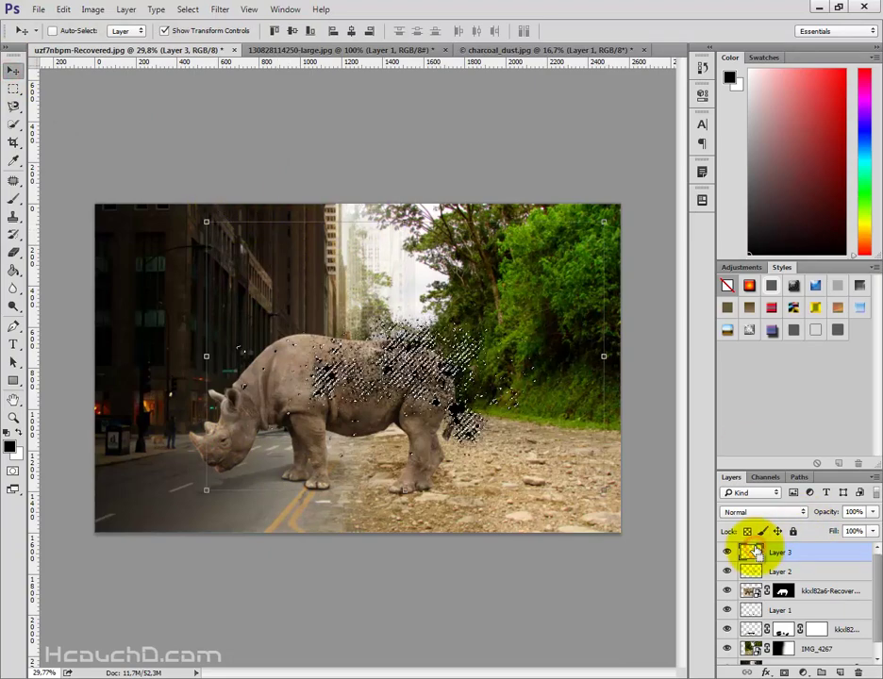
click(12, 89)
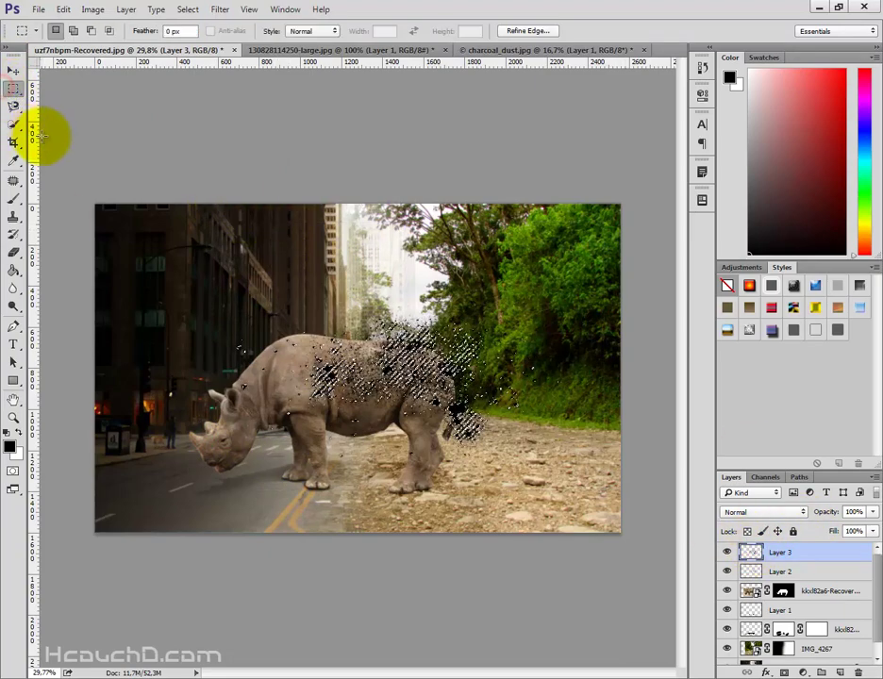
click(130, 218)
drag(332, 400, 494, 447)
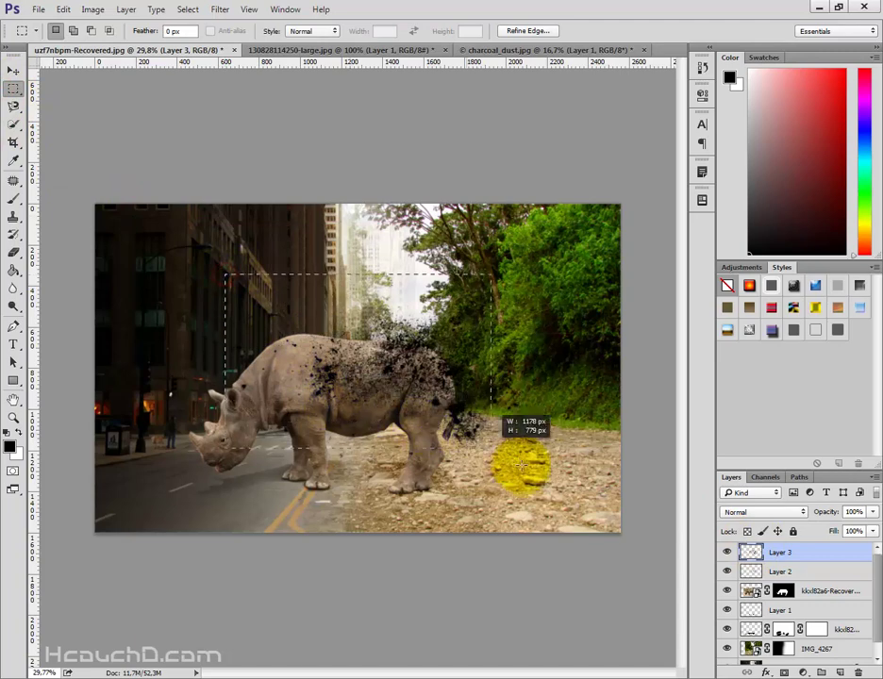
click(437, 396)
drag(400, 364, 393, 412)
right_click(386, 396)
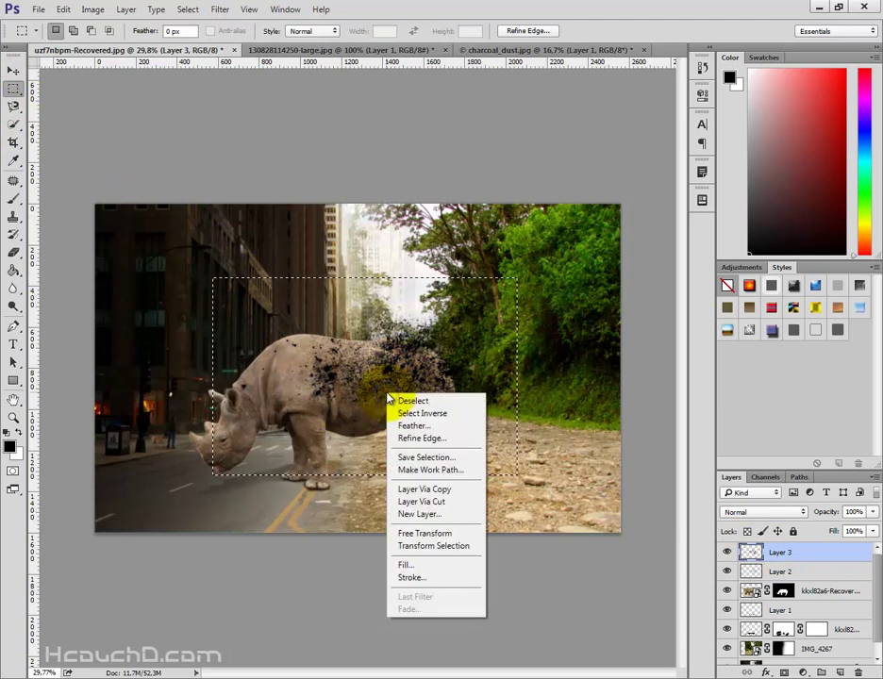
click(455, 500)
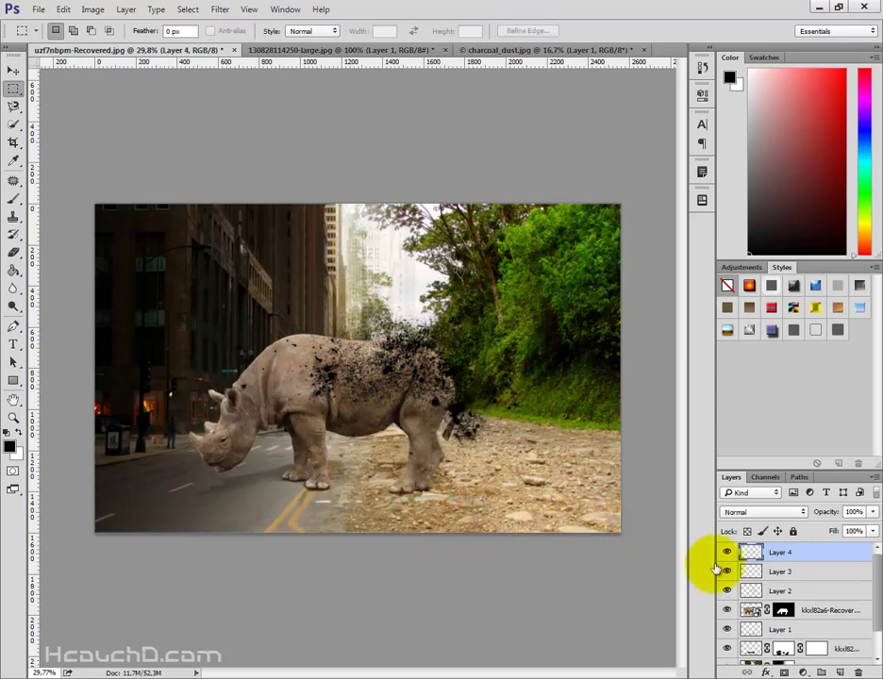
- Delete the old Layer 3 and move Layer 4's particles down and right
click(762, 571)
key(Delete)
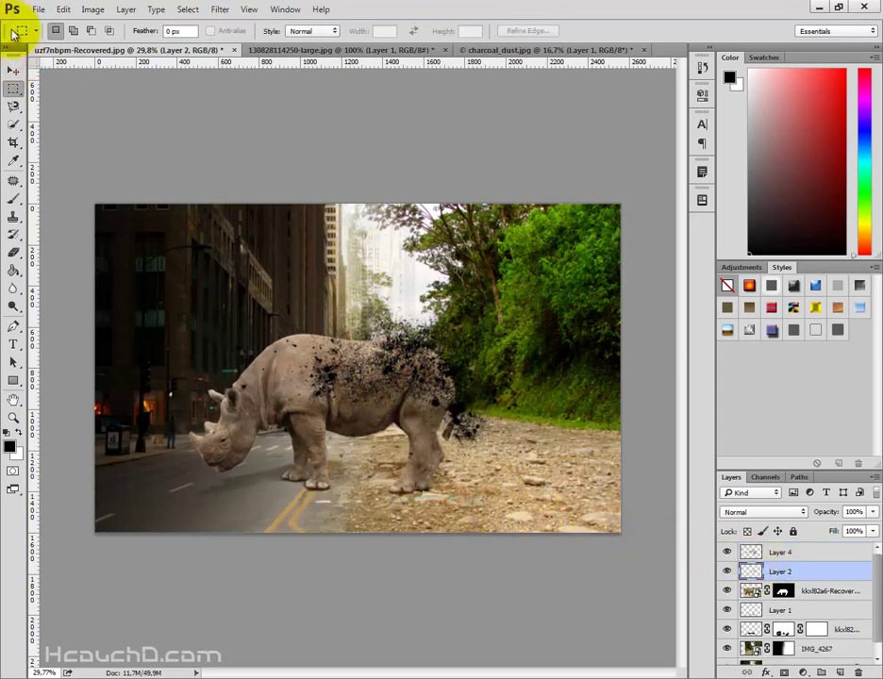
click(14, 68)
drag(498, 434, 532, 457)
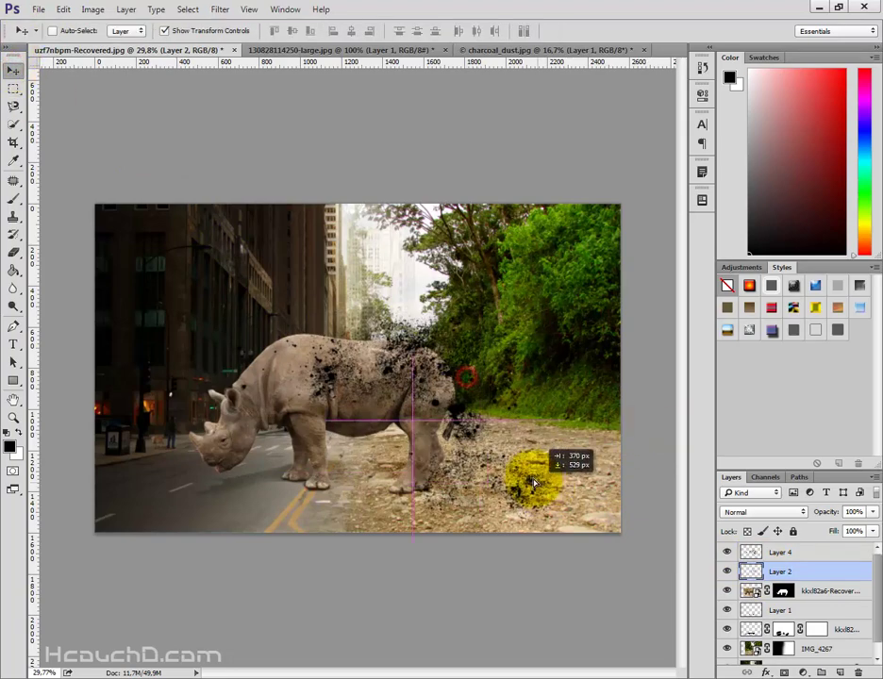
click(783, 553)
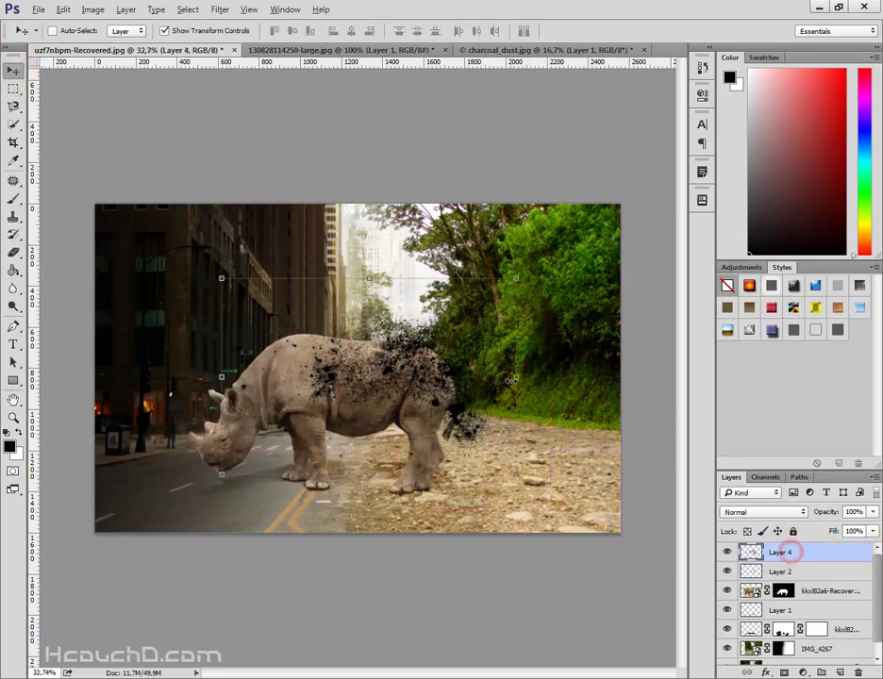
scroll(358, 374, up, 1)
drag(462, 332, 529, 398)
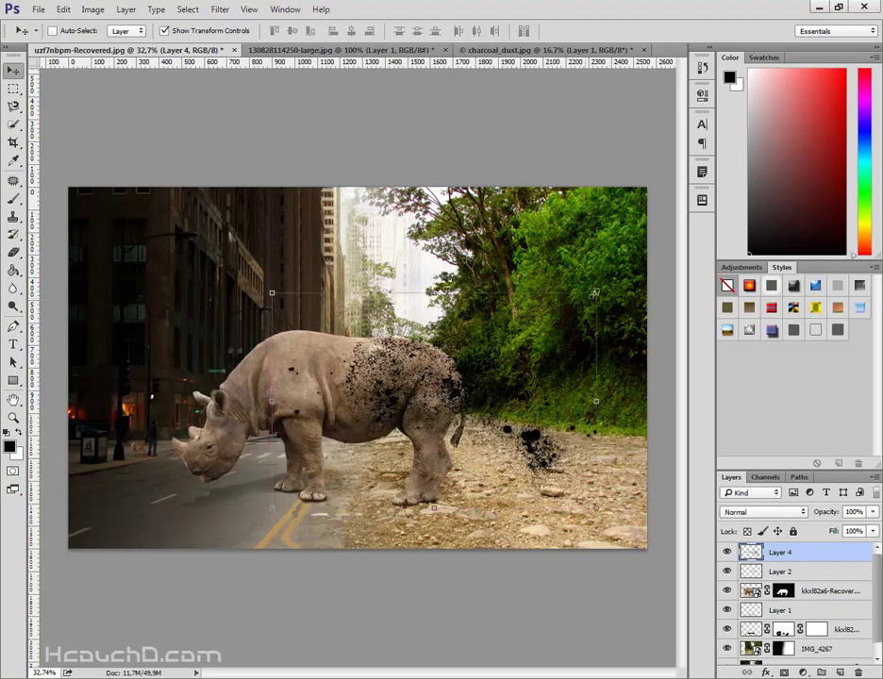
- Rotate Layer 4 about -177° so particles trail from the hindquarters onto the road
key(ctrl+t)
mouse_move(604, 300)
mouse_down()
mouse_move(477, 514)
mouse_move(398, 431)
mouse_up()
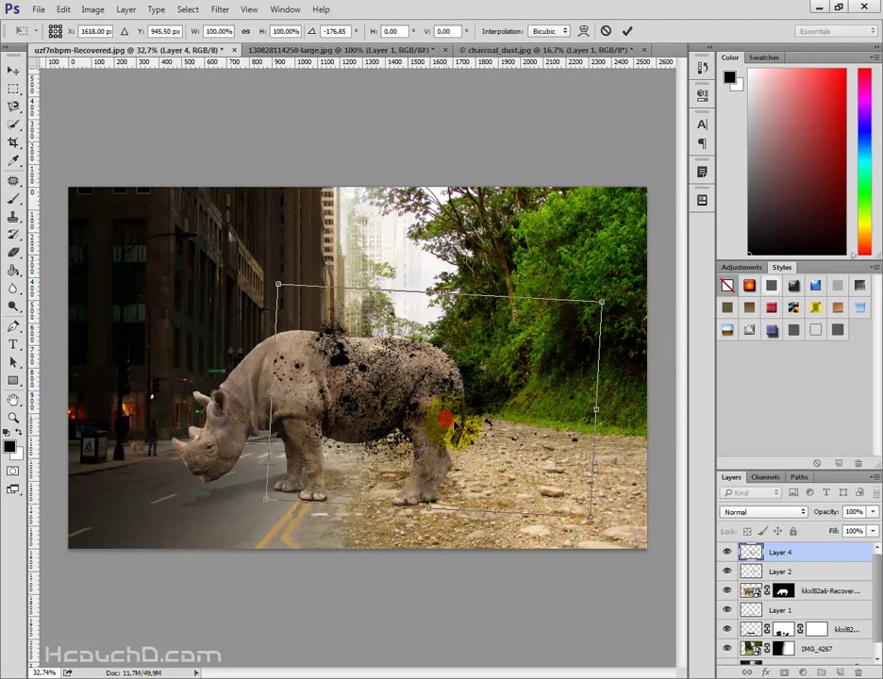
drag(446, 419, 465, 443)
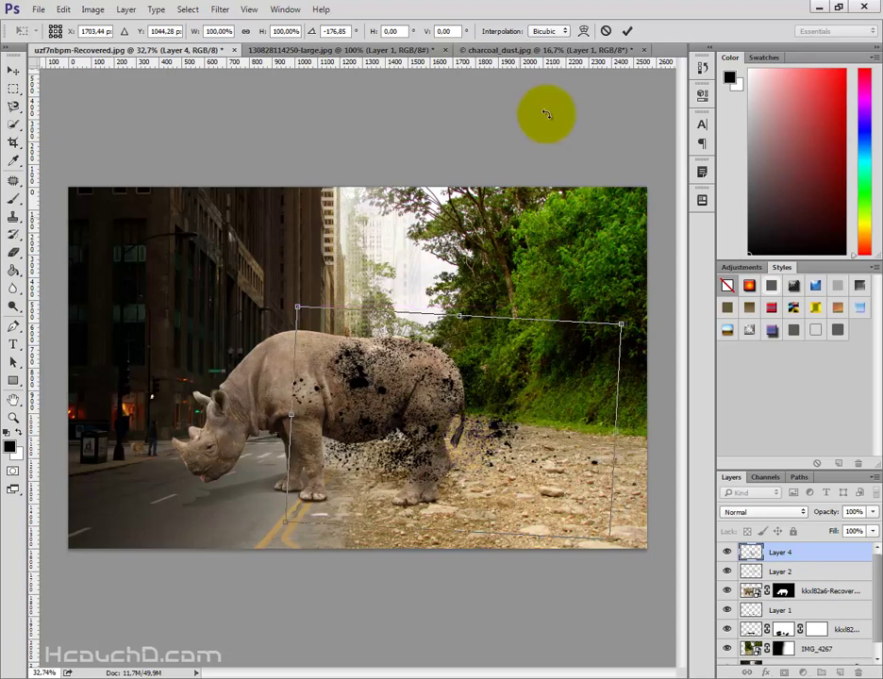
click(629, 31)
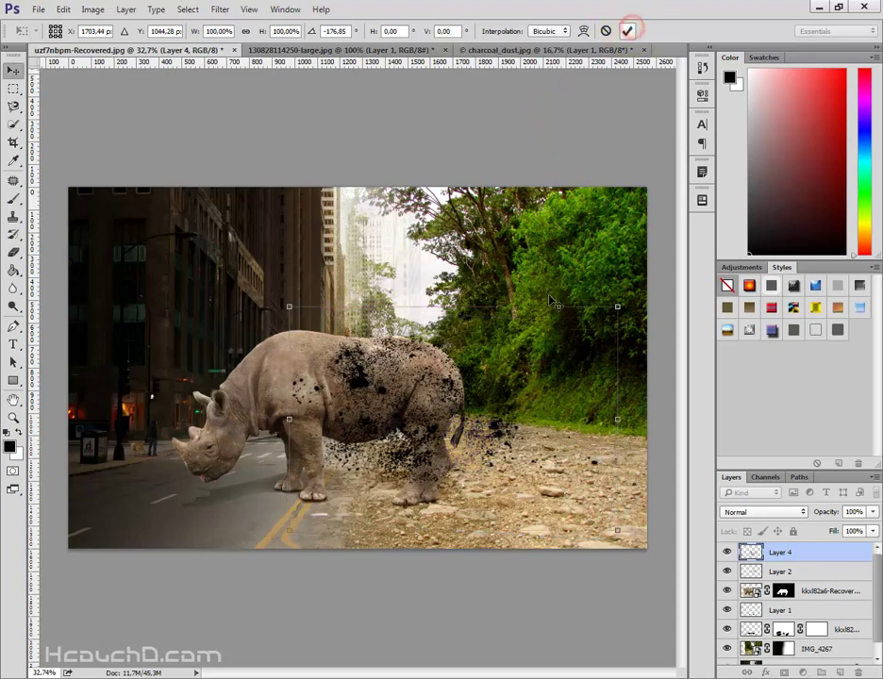
drag(491, 371, 500, 374)
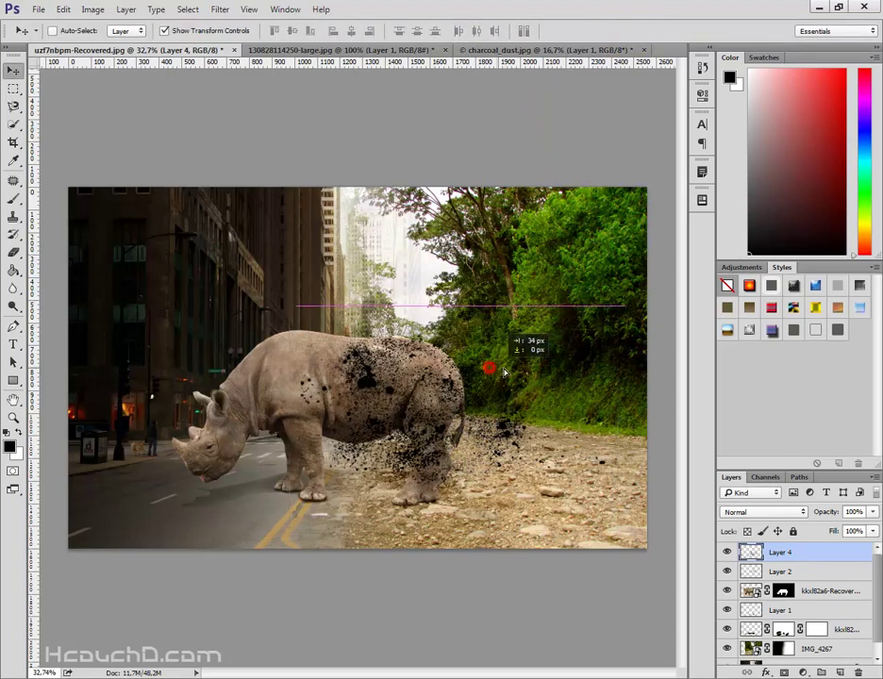
ctrl+click(755, 555)
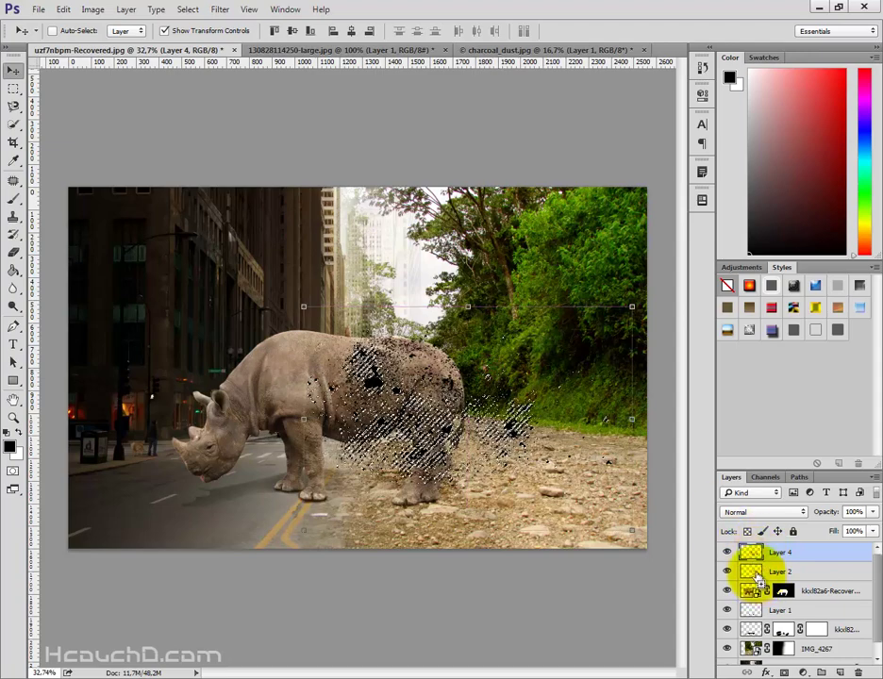
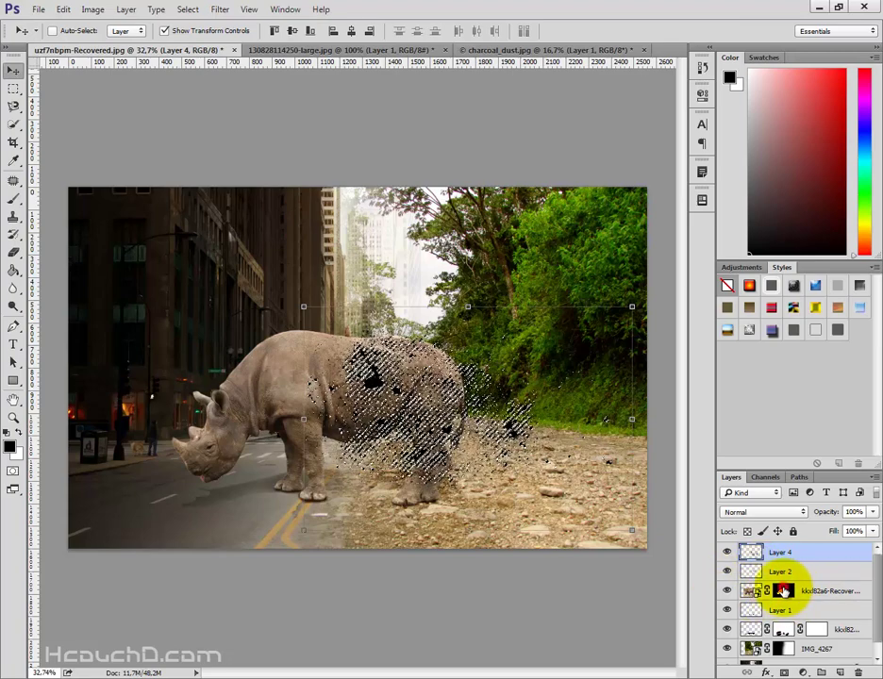
- Target the rhino's layer mask, hide Layer 4's black blotches and enlarge a soft brush
click(789, 591)
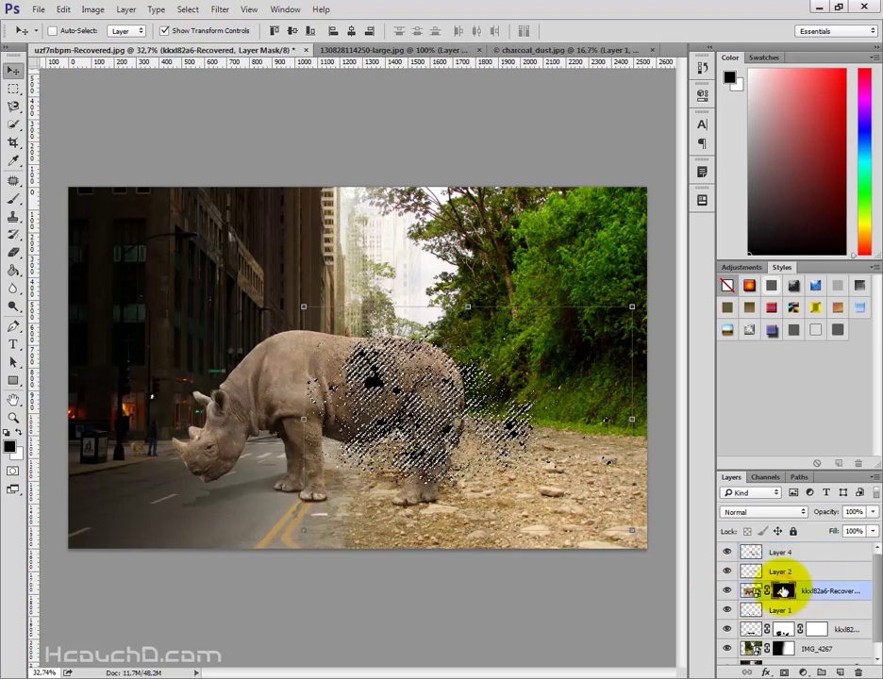
click(13, 252)
click(14, 200)
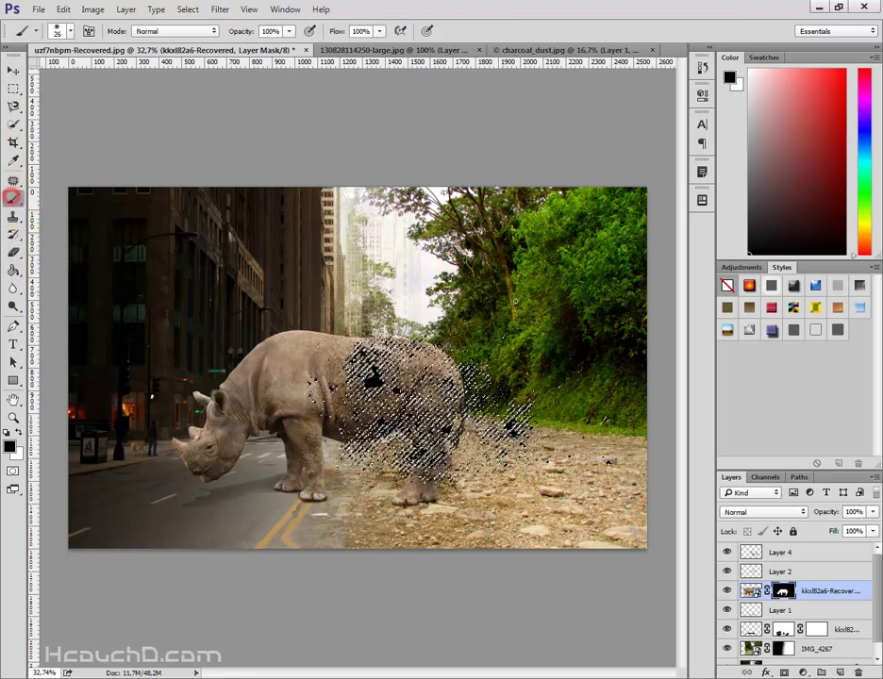
click(723, 550)
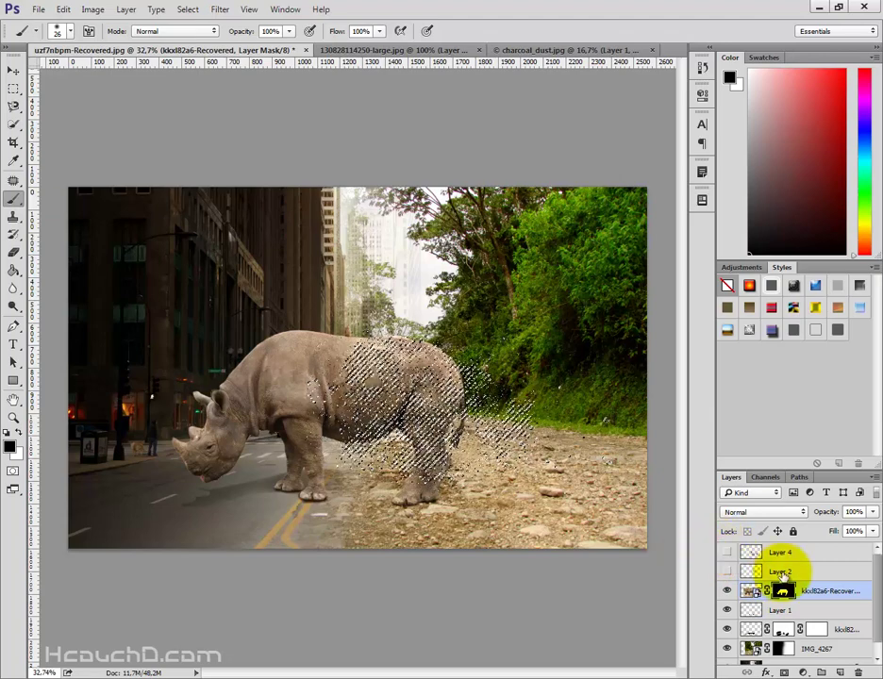
click(13, 201)
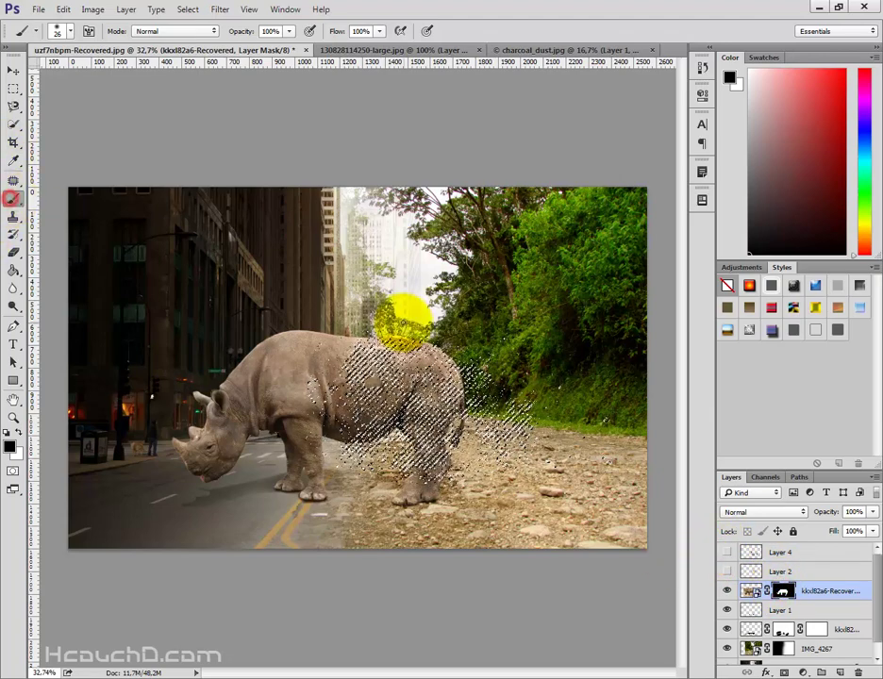
right_click(404, 320)
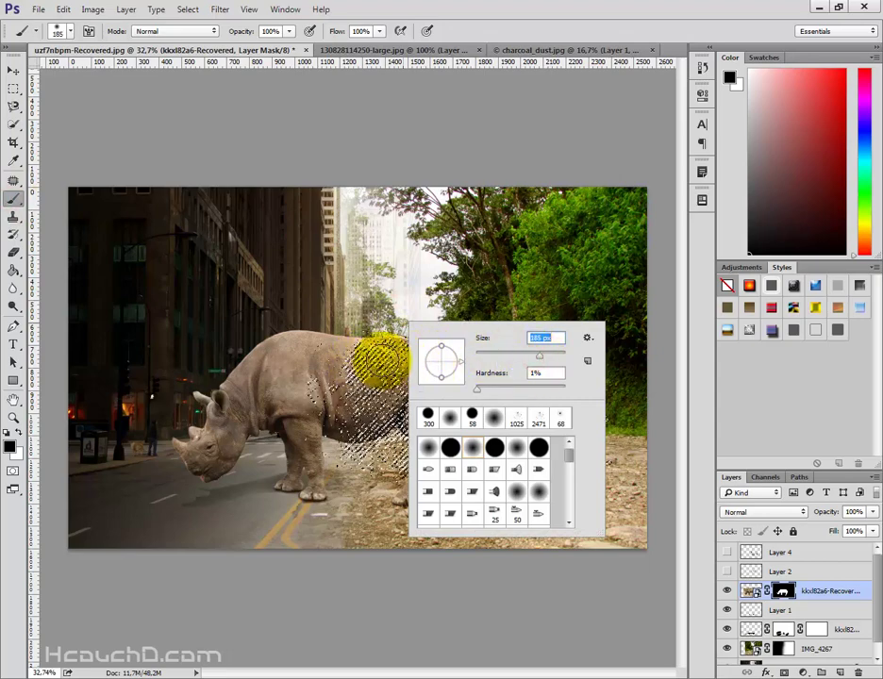
key(Return)
- Paint black on the mask so the rhino's rear, upper back and hind legs dissolve into the road
mouse_move(375, 404)
mouse_down()
mouse_move(405, 401)
mouse_move(485, 453)
mouse_up()
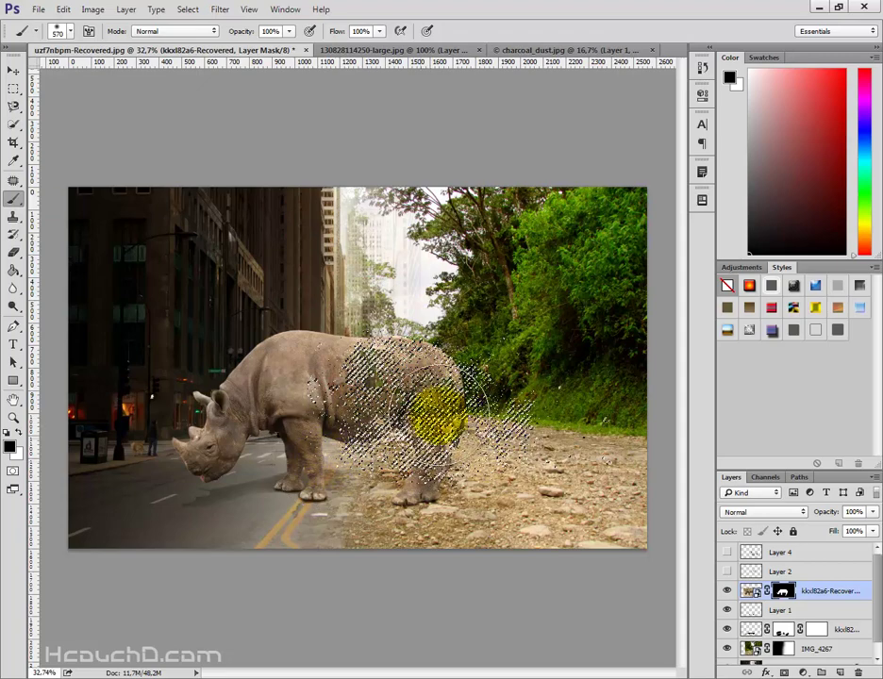
drag(436, 407, 483, 449)
scroll(415, 438, up, 3)
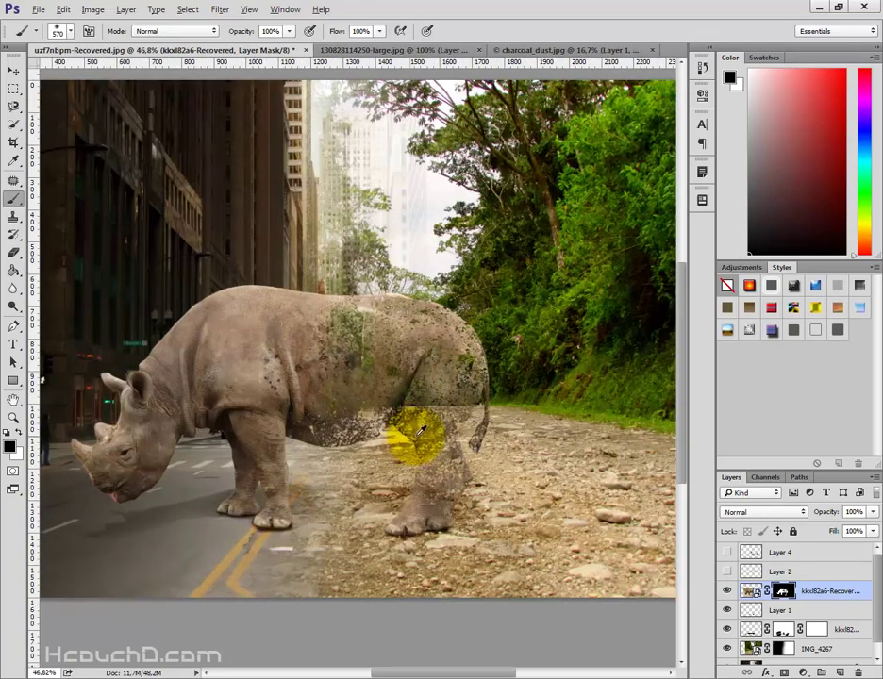
shift+click(783, 590)
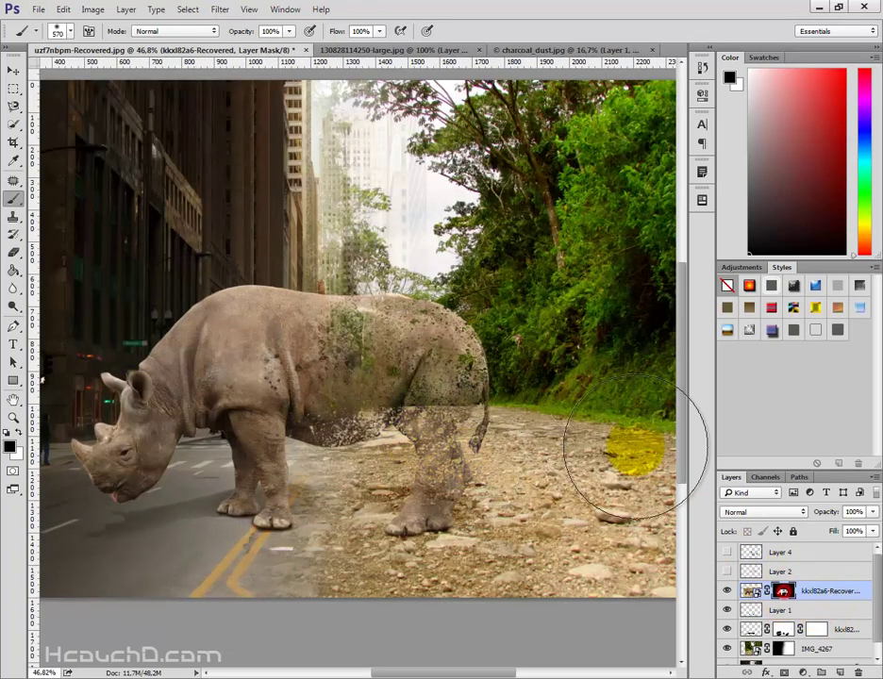
drag(473, 286, 439, 289)
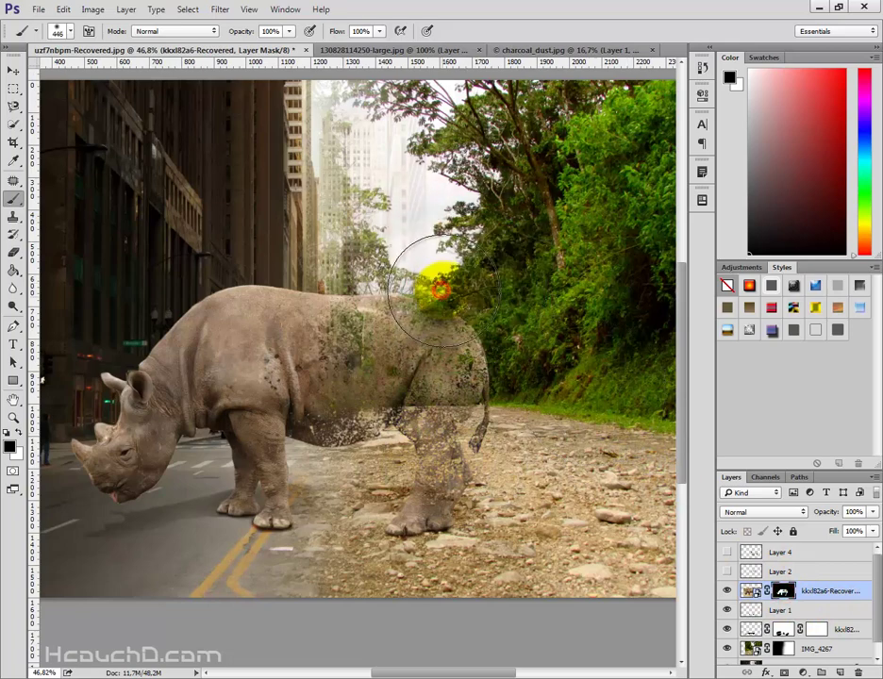
drag(419, 275, 501, 309)
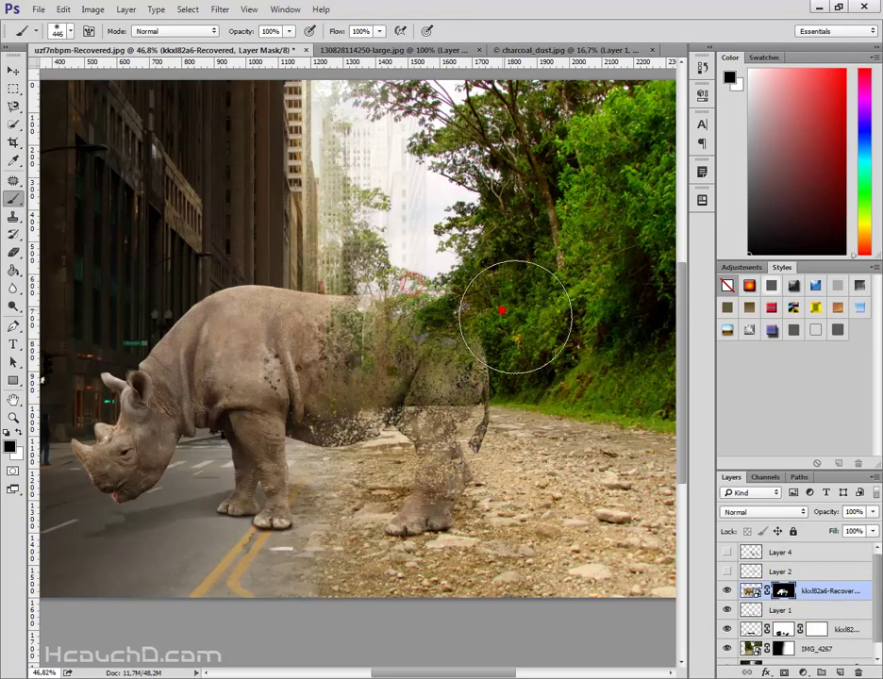
drag(452, 521, 463, 516)
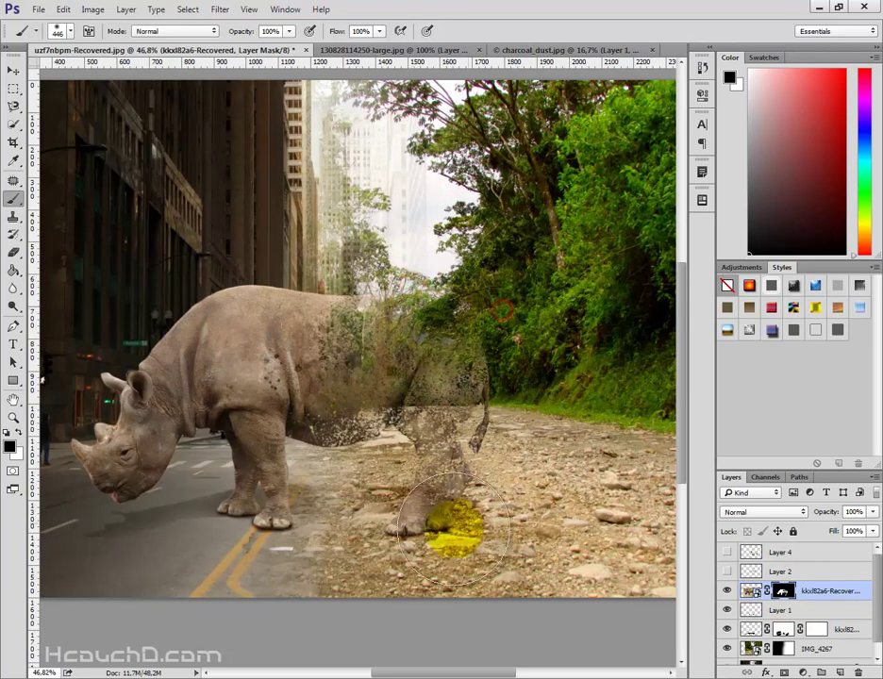
click(809, 607)
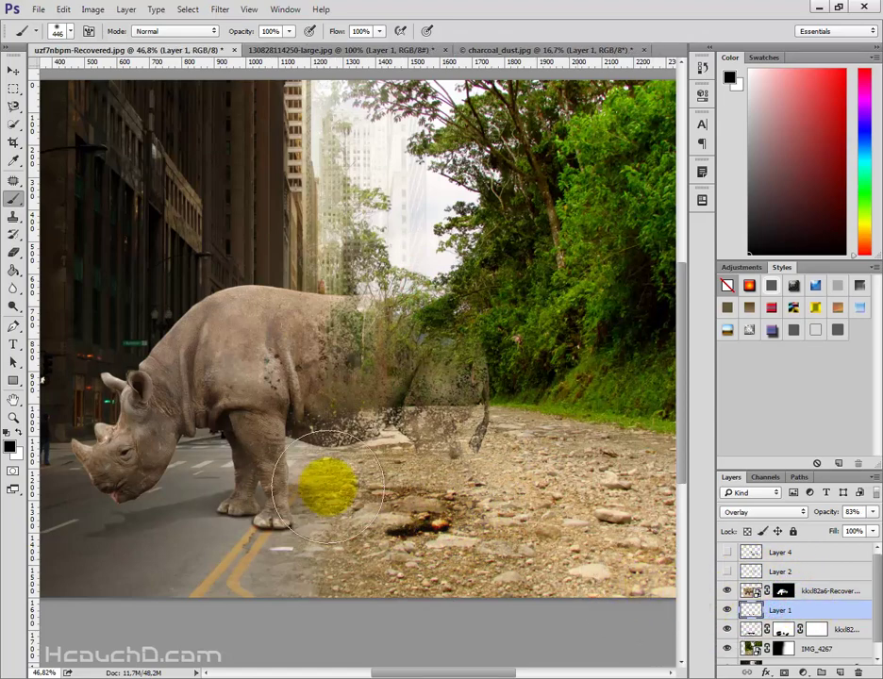
- Erase the dark smudge on the road in Layer 1
click(8, 233)
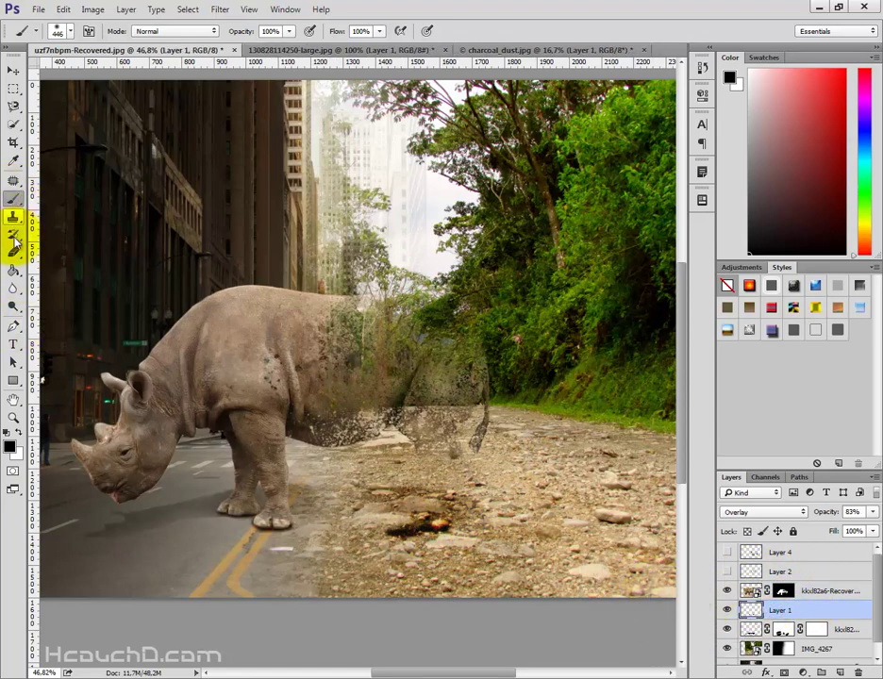
click(13, 252)
drag(429, 476, 450, 526)
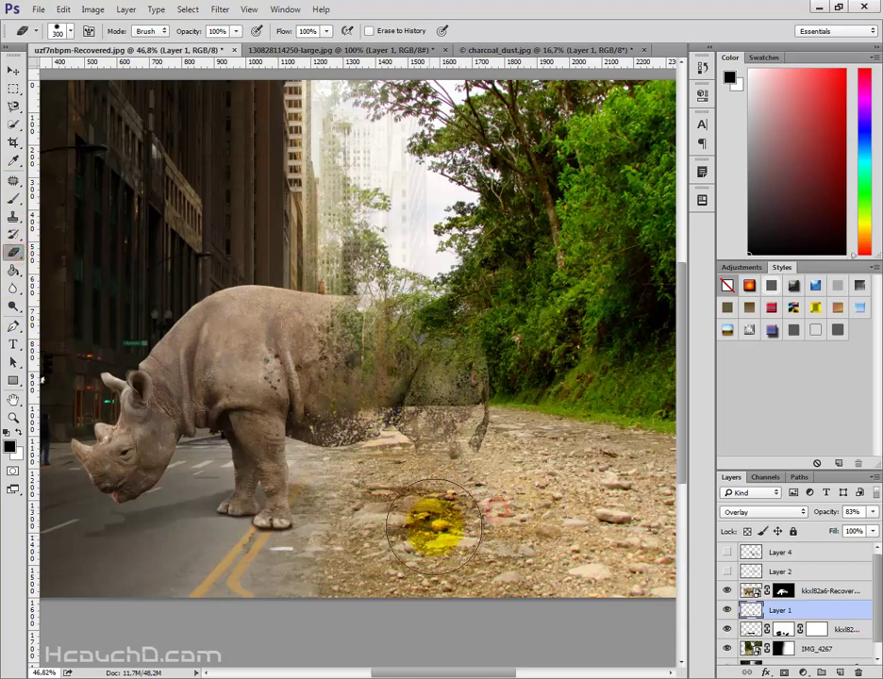
click(779, 554)
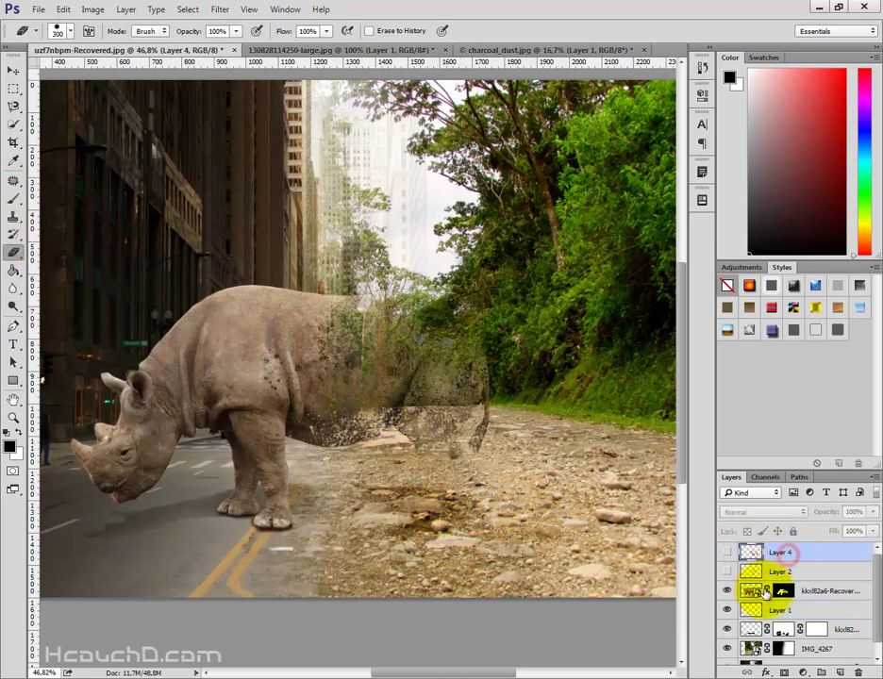
- Paint the rhino layer mask to fade its remaining hindquarters over the rocks
click(781, 590)
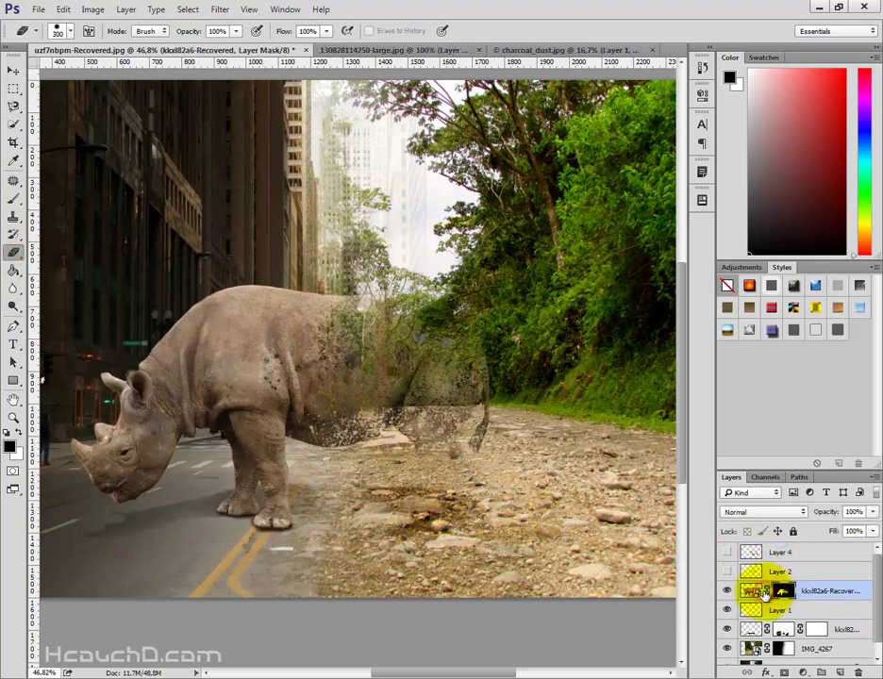
click(13, 198)
mouse_move(541, 423)
mouse_down()
mouse_move(514, 453)
mouse_move(563, 408)
mouse_up()
drag(506, 443, 479, 457)
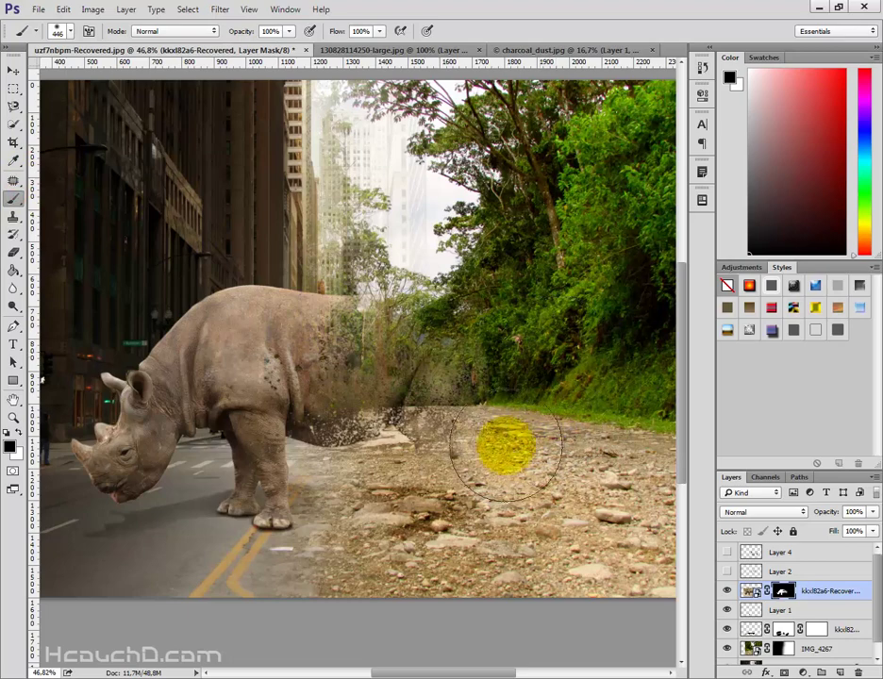
click(780, 584)
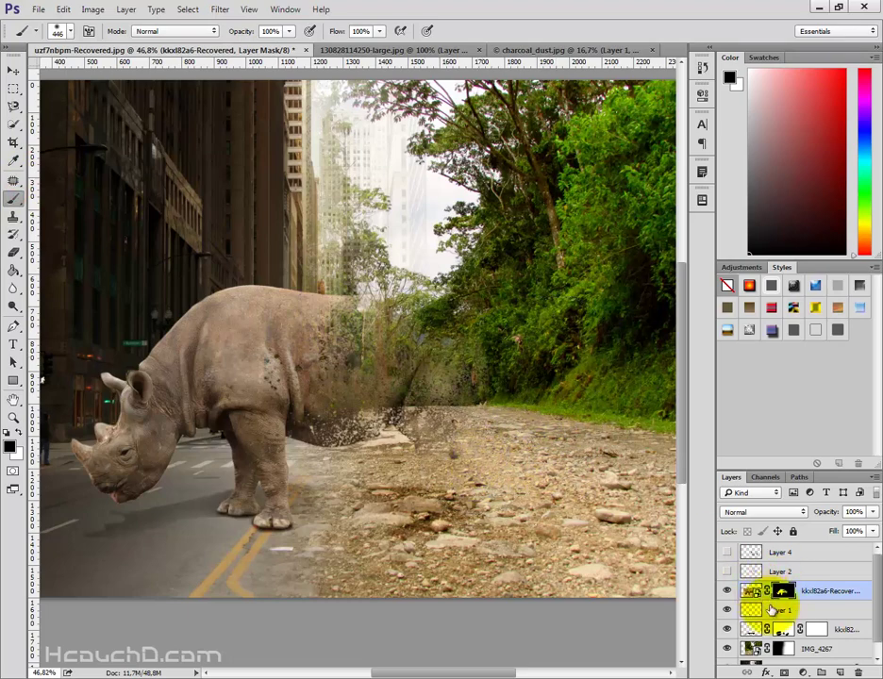
- Paint the Soft Light rhino copy layer's mask to blend it out over the rocky road
drag(775, 629, 826, 633)
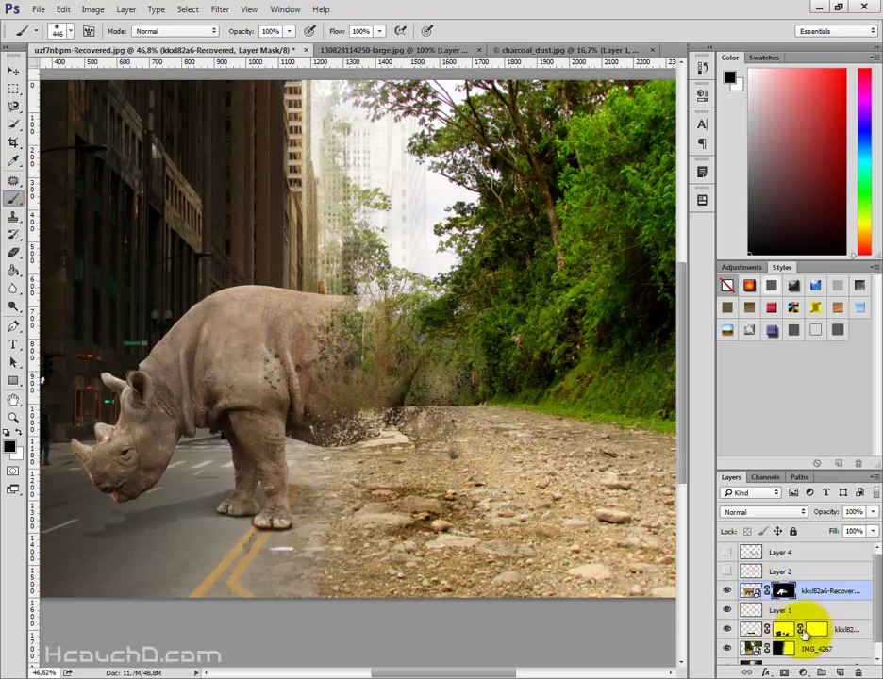
click(783, 630)
mouse_move(522, 551)
mouse_down()
mouse_move(452, 557)
mouse_move(515, 536)
mouse_move(535, 547)
mouse_move(552, 536)
mouse_up()
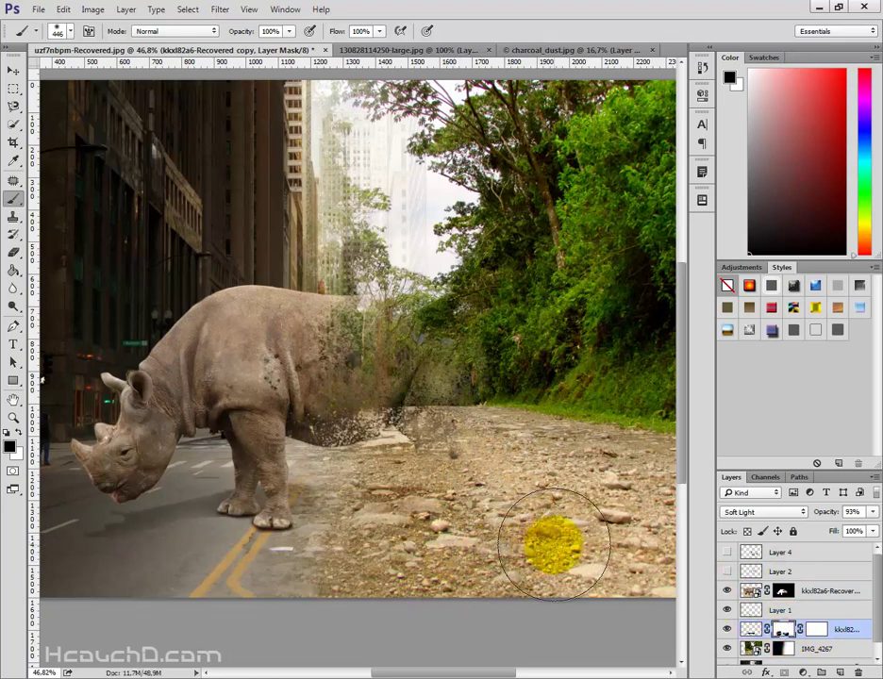
click(726, 551)
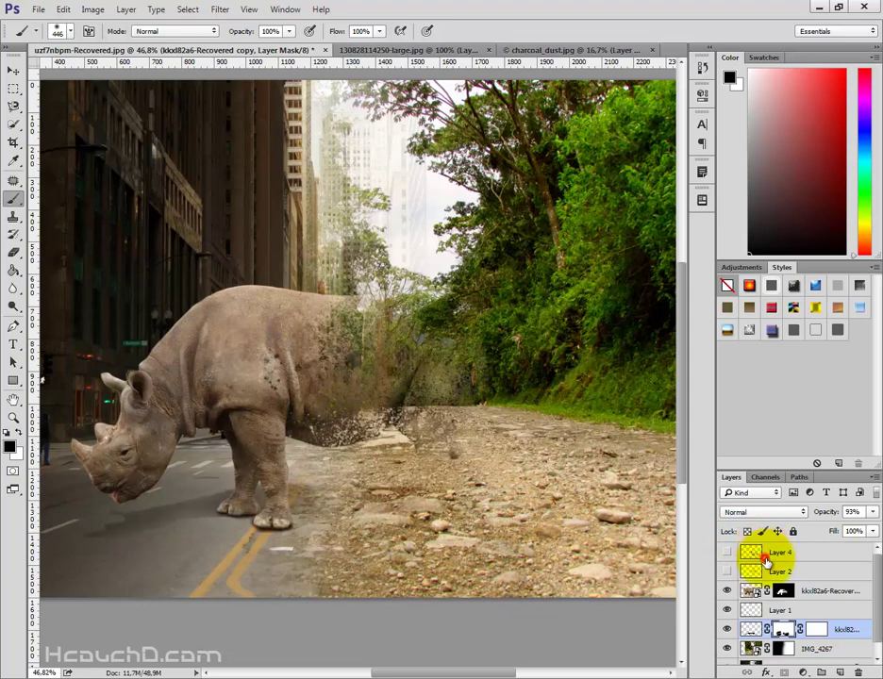
click(766, 556)
scroll(844, 604, down, 1)
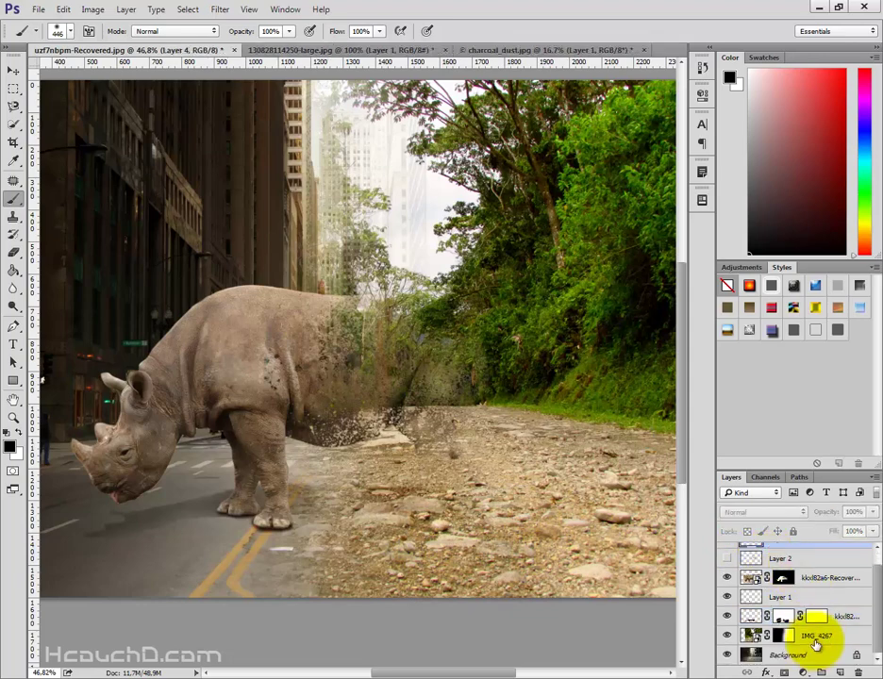
- Show the Layer 2 particles, keep Layer 4 hidden, and select Layer 2
click(842, 616)
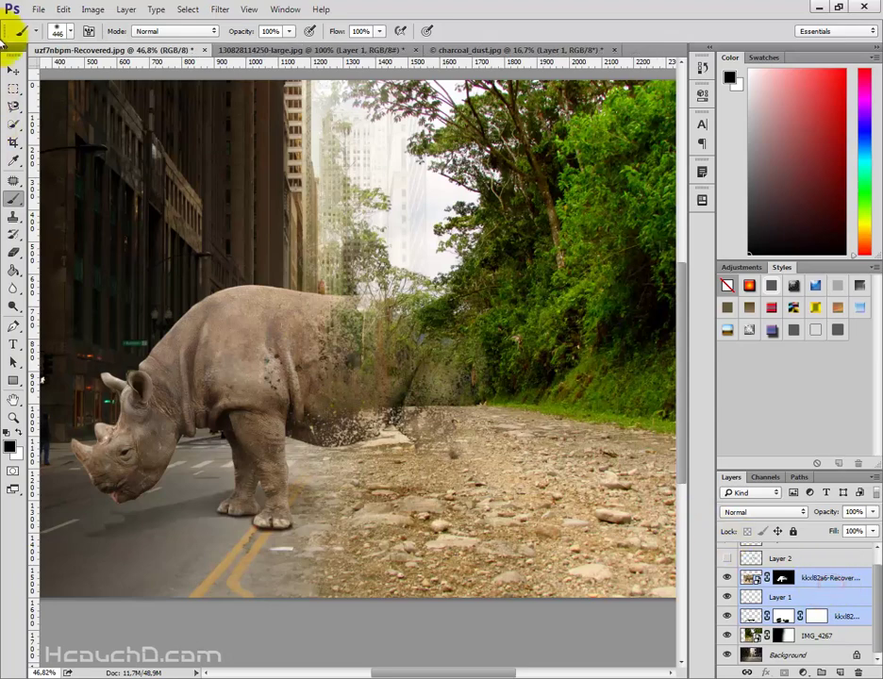
click(14, 69)
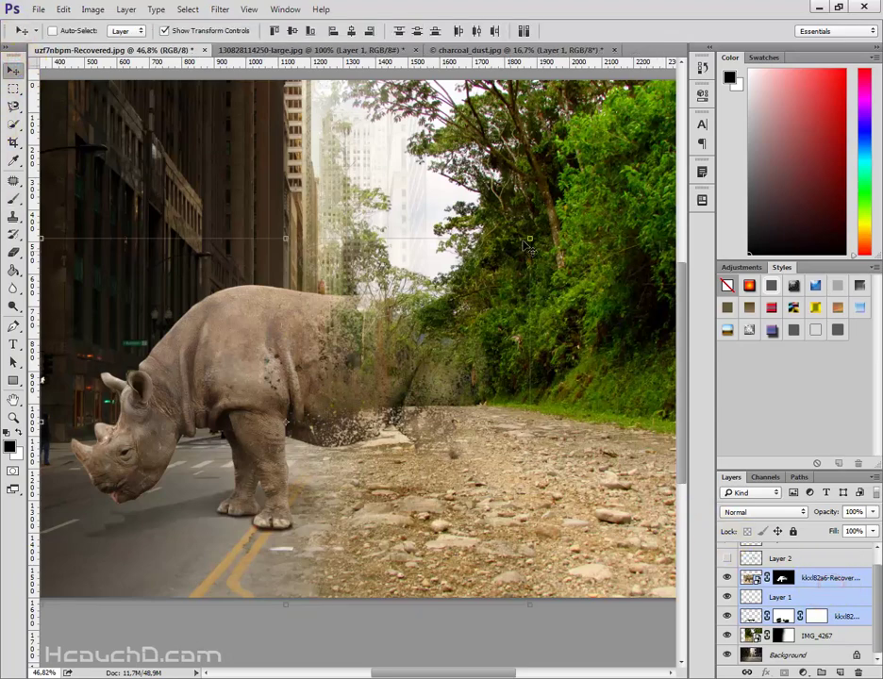
click(745, 570)
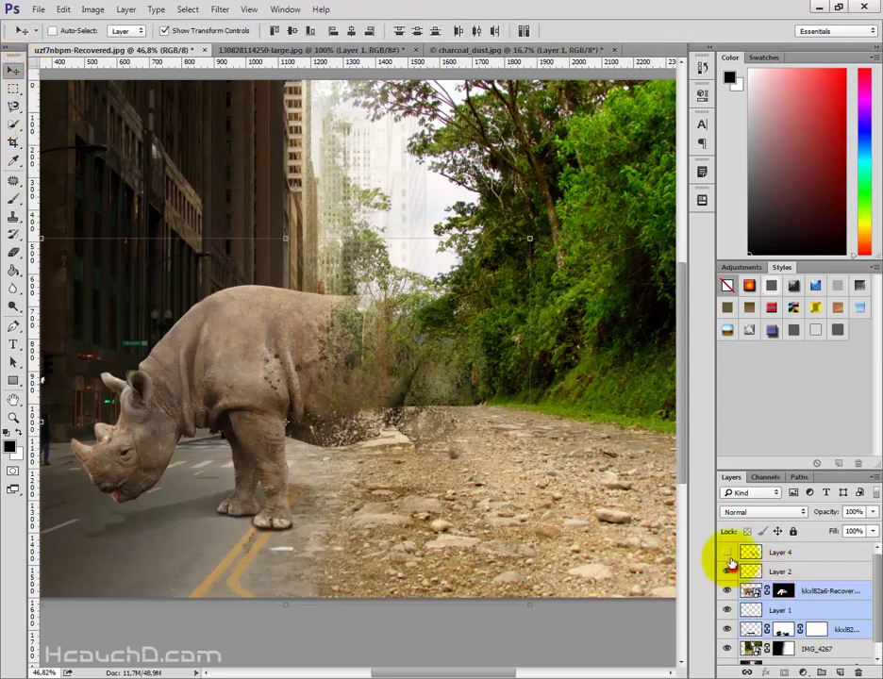
click(728, 552)
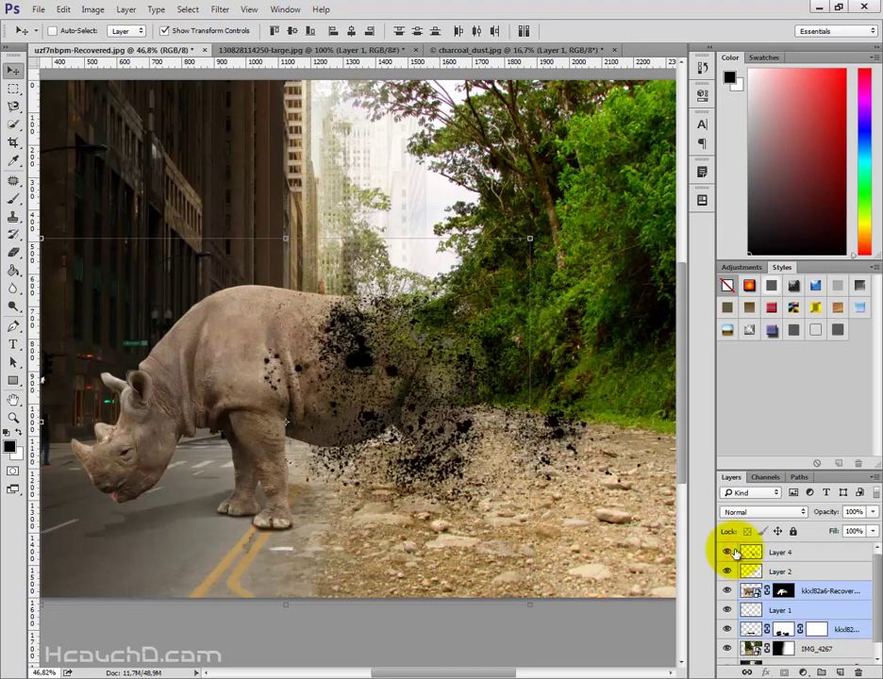
click(727, 551)
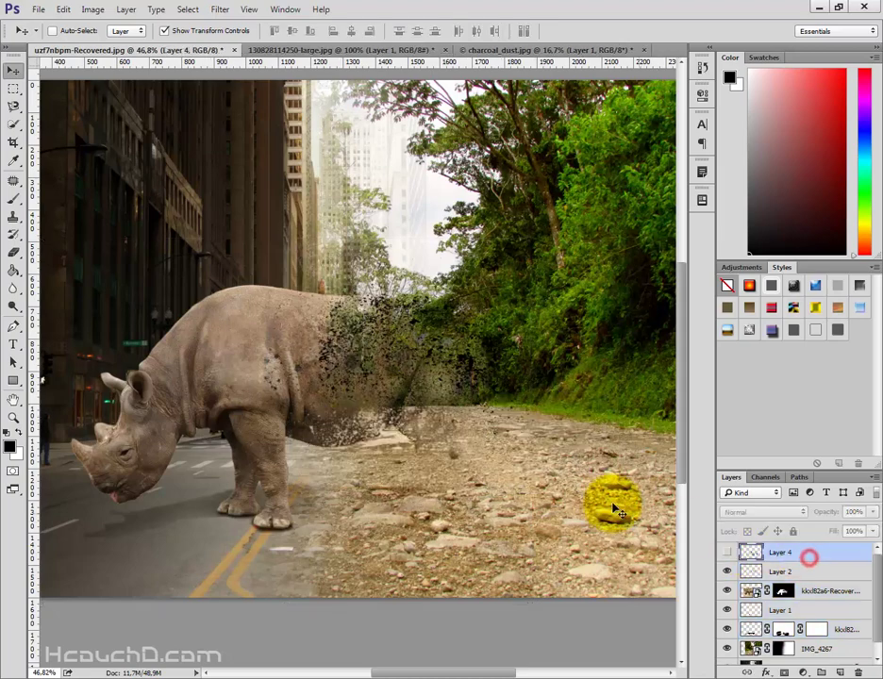
click(811, 575)
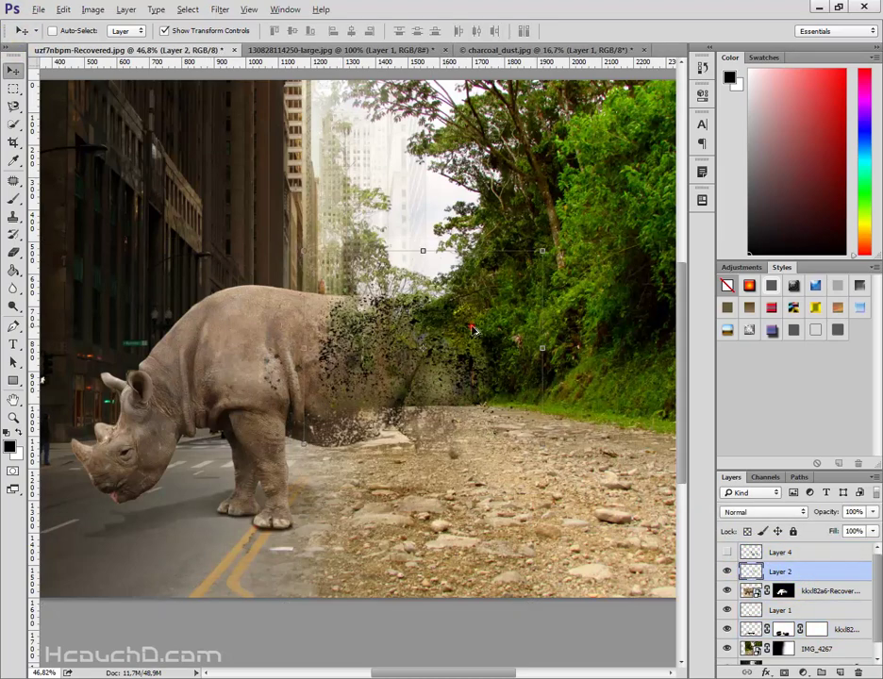
- Duplicate the Layer 2 particles lower over the road, rotate the copy and commit
drag(473, 330, 505, 388)
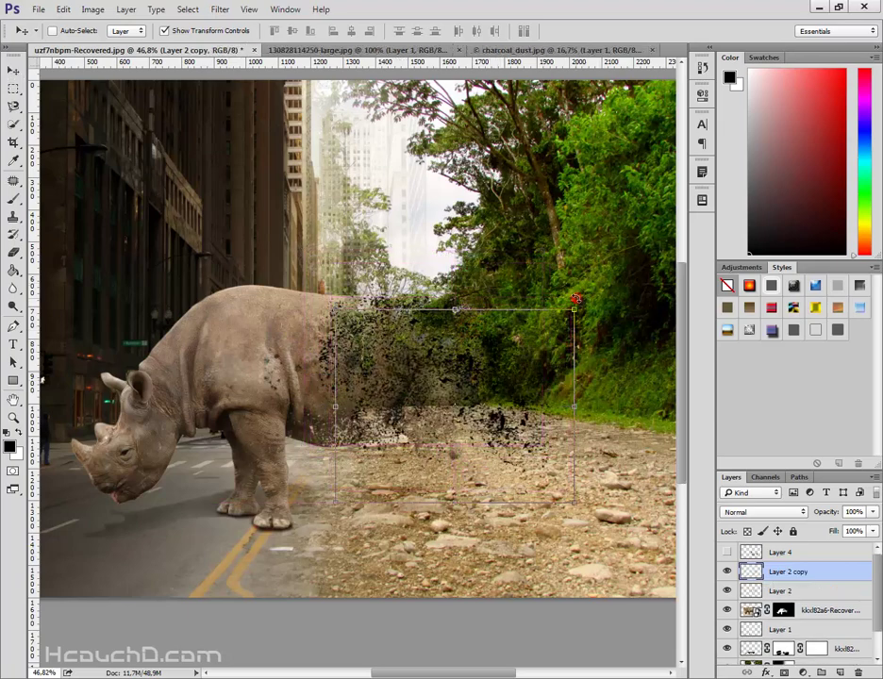
mouse_move(574, 300)
mouse_down()
mouse_move(188, 539)
mouse_move(224, 552)
mouse_up()
drag(507, 400, 508, 403)
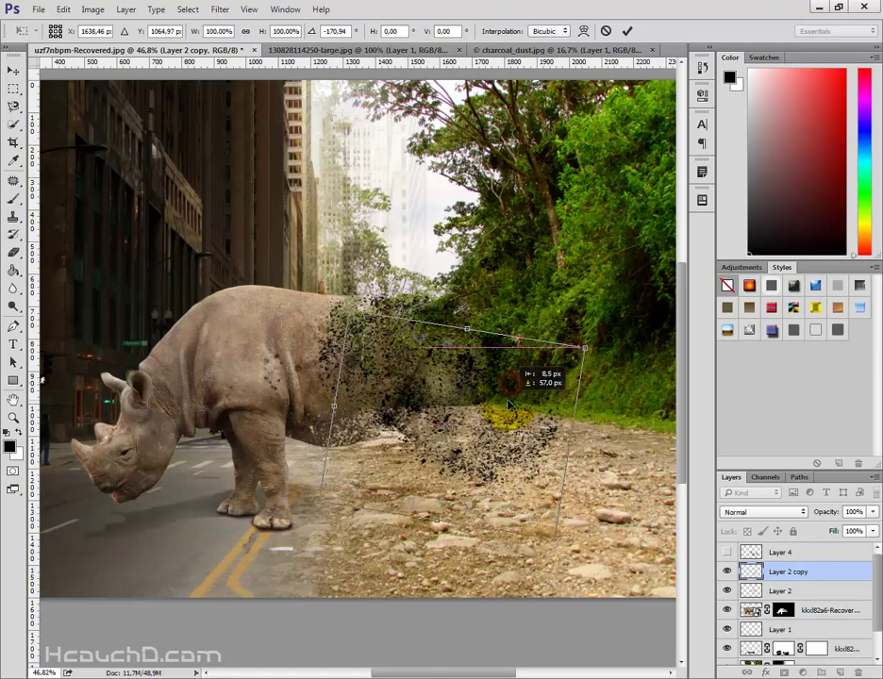
drag(604, 347, 649, 317)
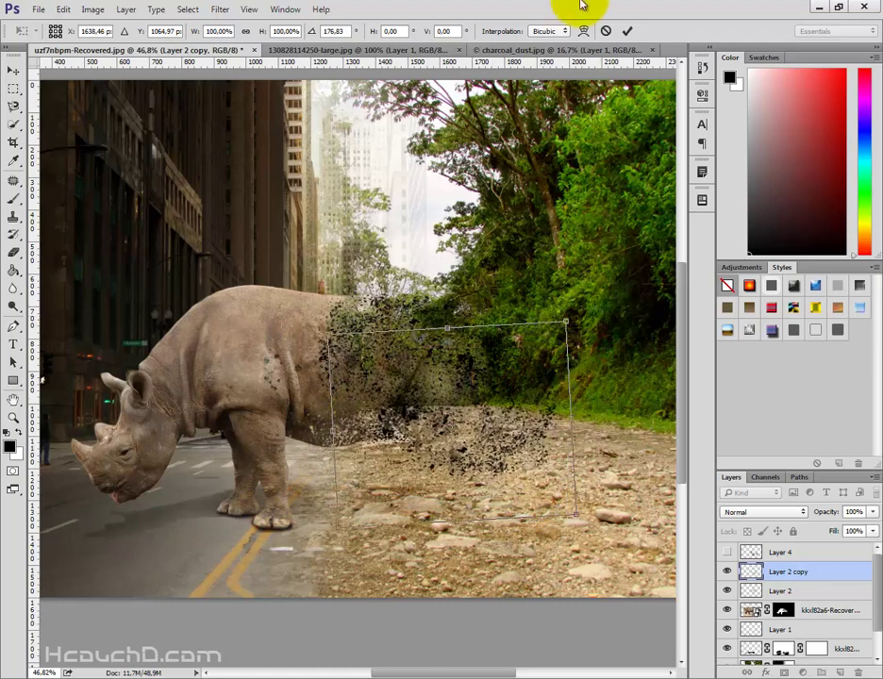
click(628, 30)
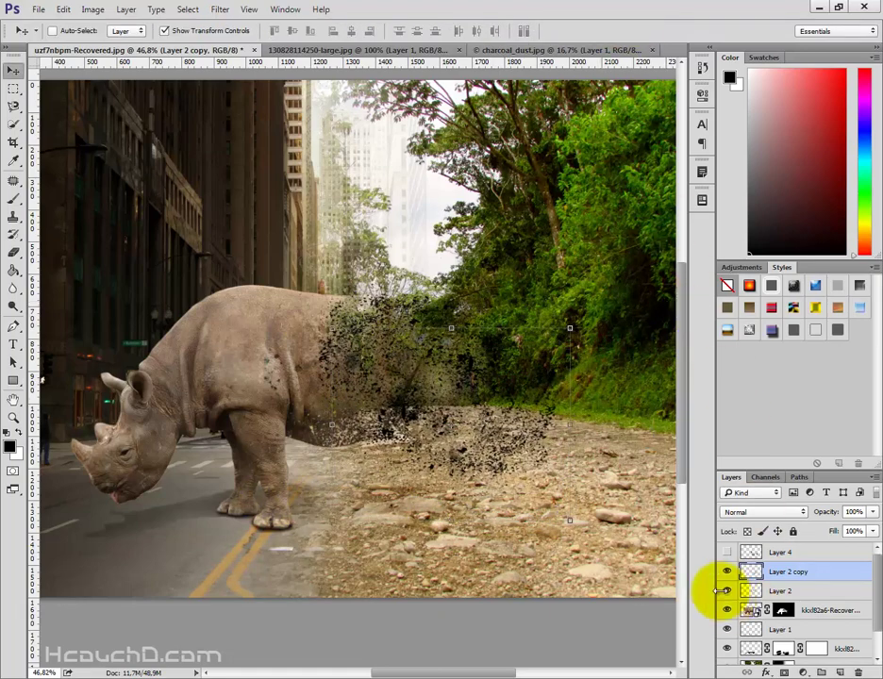
- Select the layer range from Layer 2 copy down to the rhino's masked layer
click(768, 570)
scroll(811, 604, down, 1)
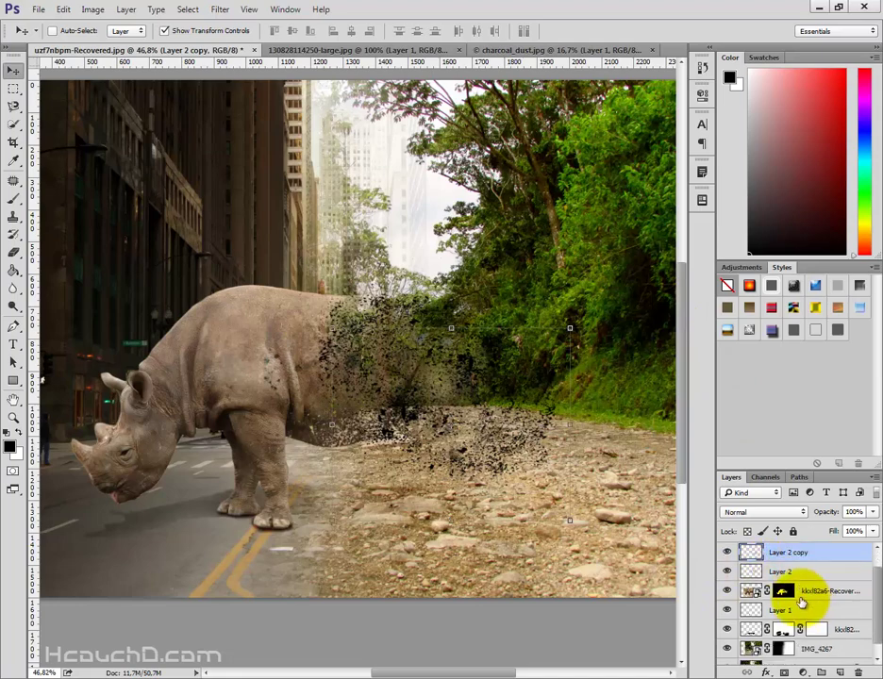
shift+click(849, 630)
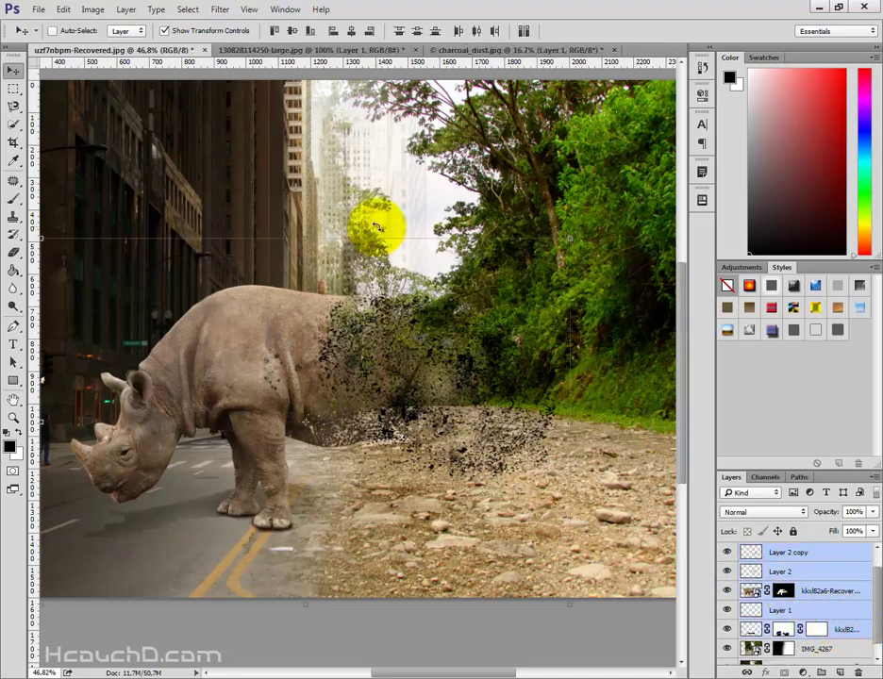
- Flip the selected rhino and debris layers horizontally and move them about 92 px right
key(ctrl+t)
right_click(385, 307)
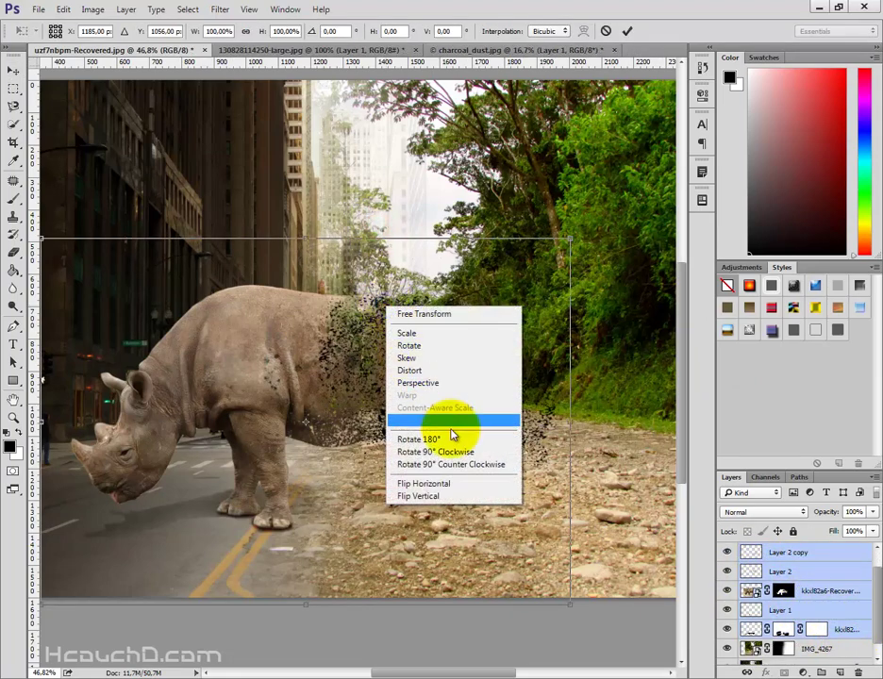
click(464, 486)
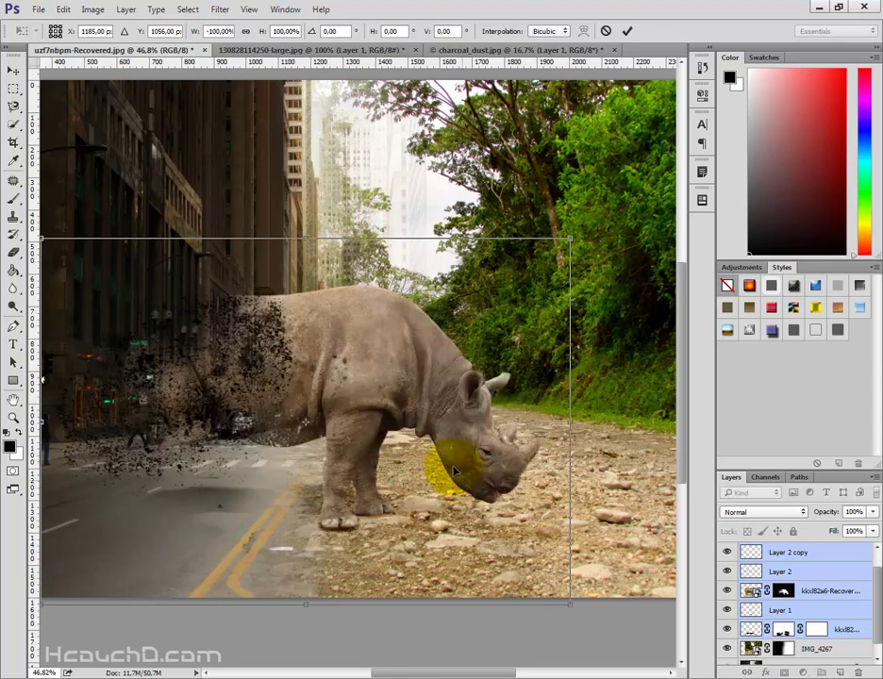
drag(392, 429, 450, 436)
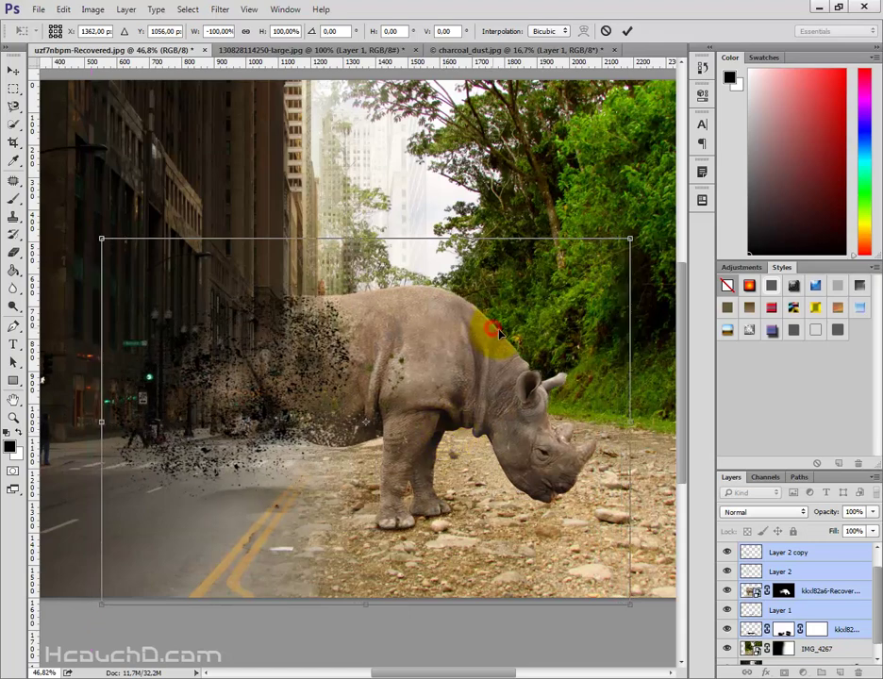
drag(492, 328, 500, 328)
click(627, 30)
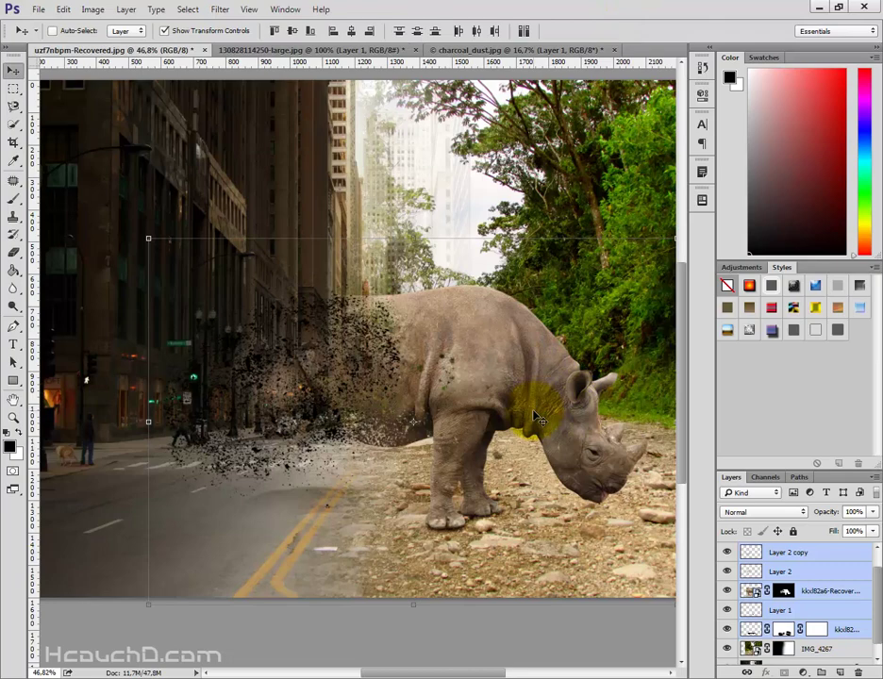
drag(392, 469, 435, 445)
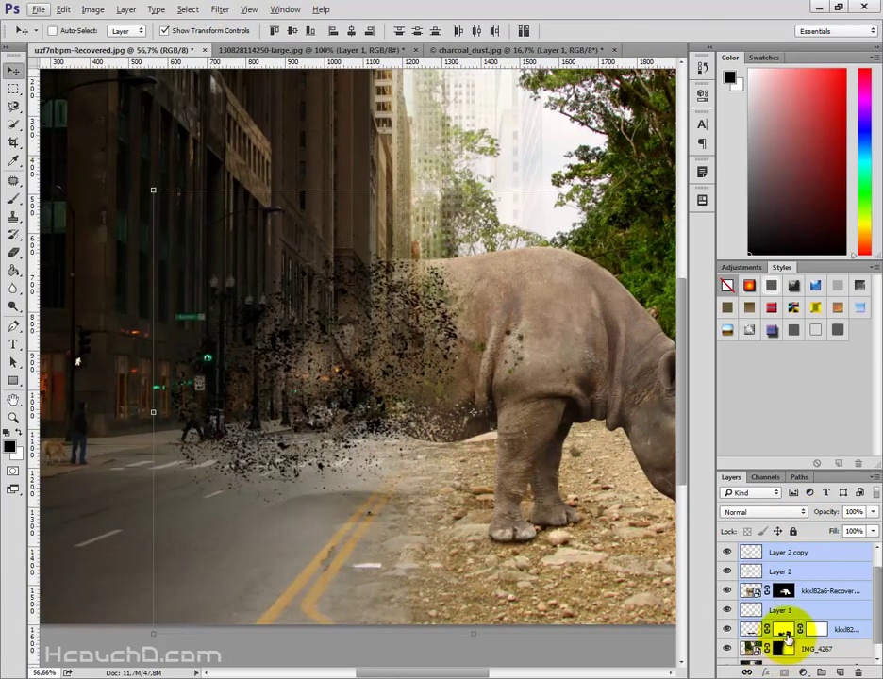
- Paint the soft-light layer's mask in black and white at 74% brush opacity along the asphalt road
click(788, 638)
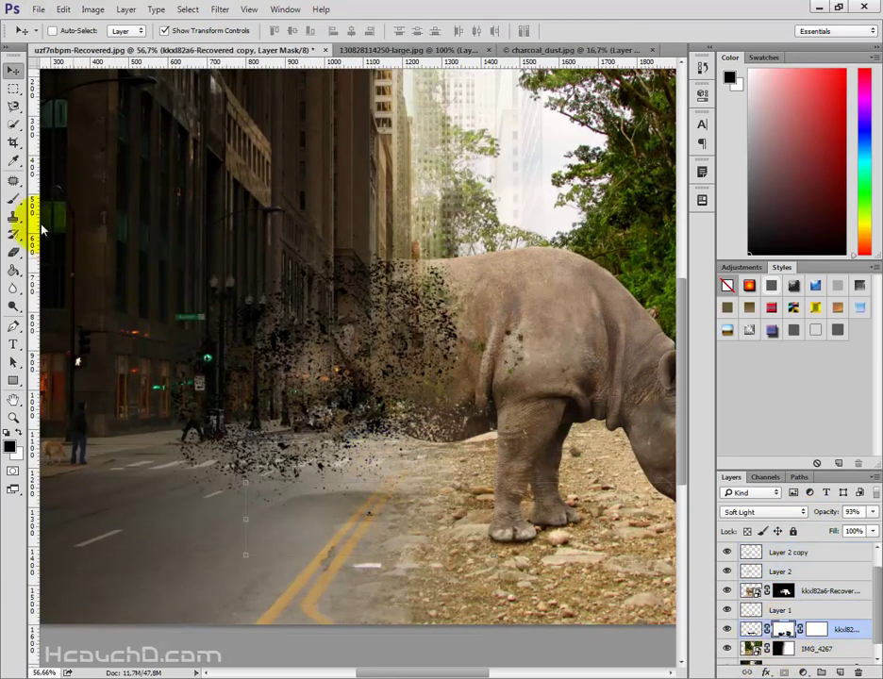
click(13, 199)
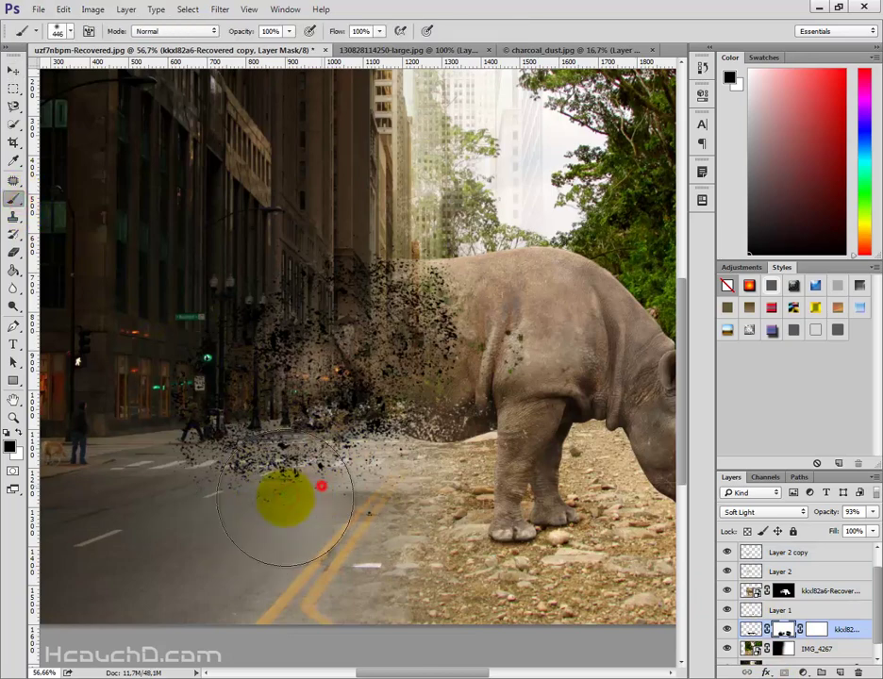
drag(285, 498, 500, 500)
key(x)
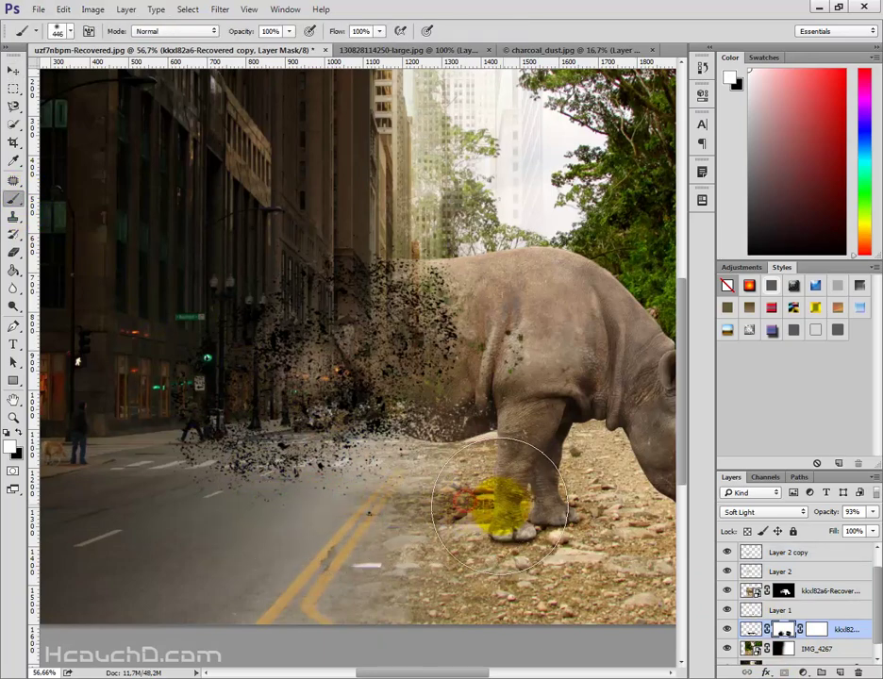
key(x)
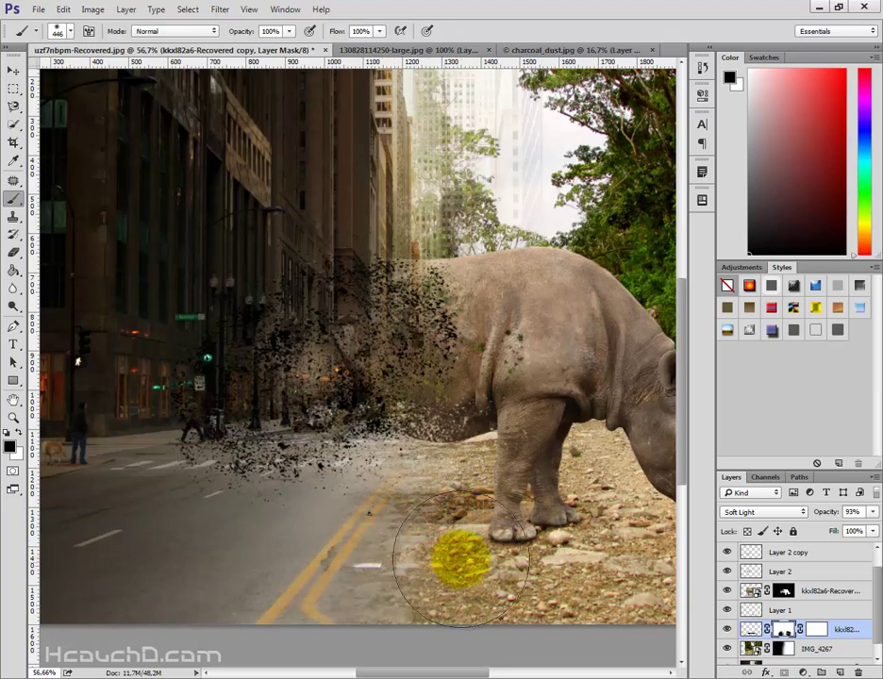
drag(257, 31, 232, 31)
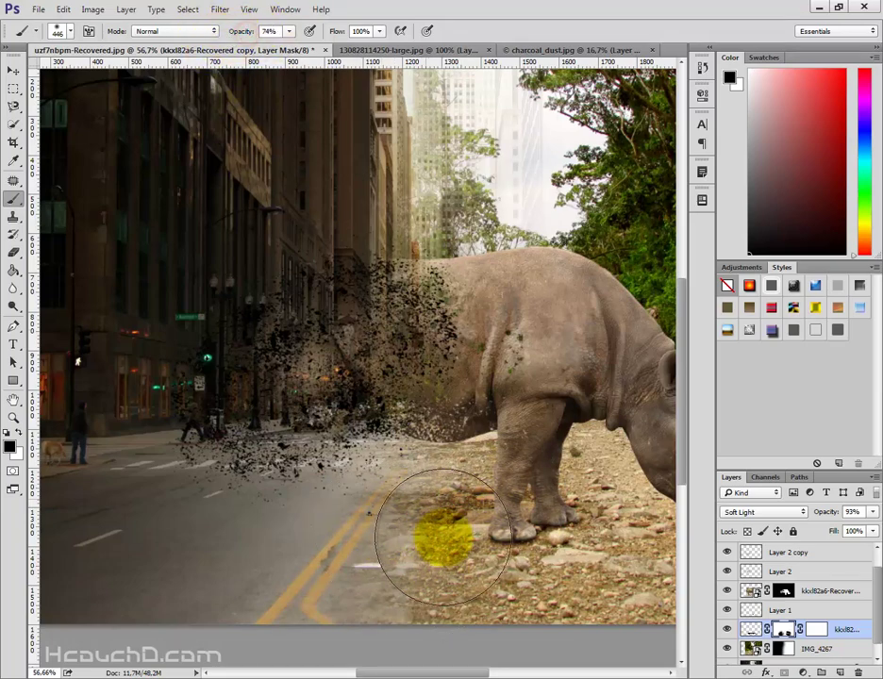
key(x)
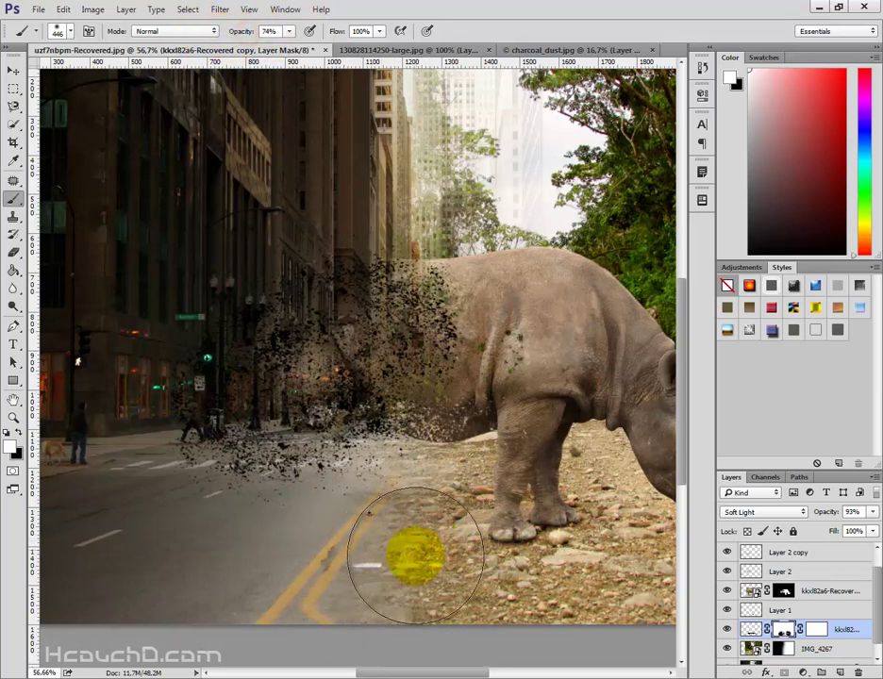
mouse_move(404, 572)
mouse_down()
mouse_move(313, 595)
mouse_move(323, 583)
mouse_up()
key(x)
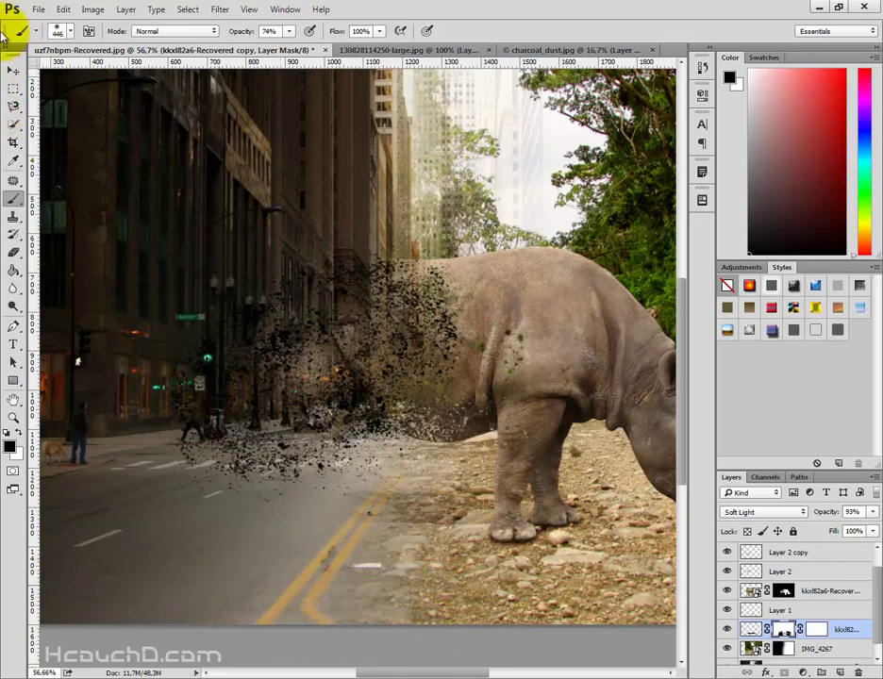
click(13, 70)
drag(672, 461, 754, 564)
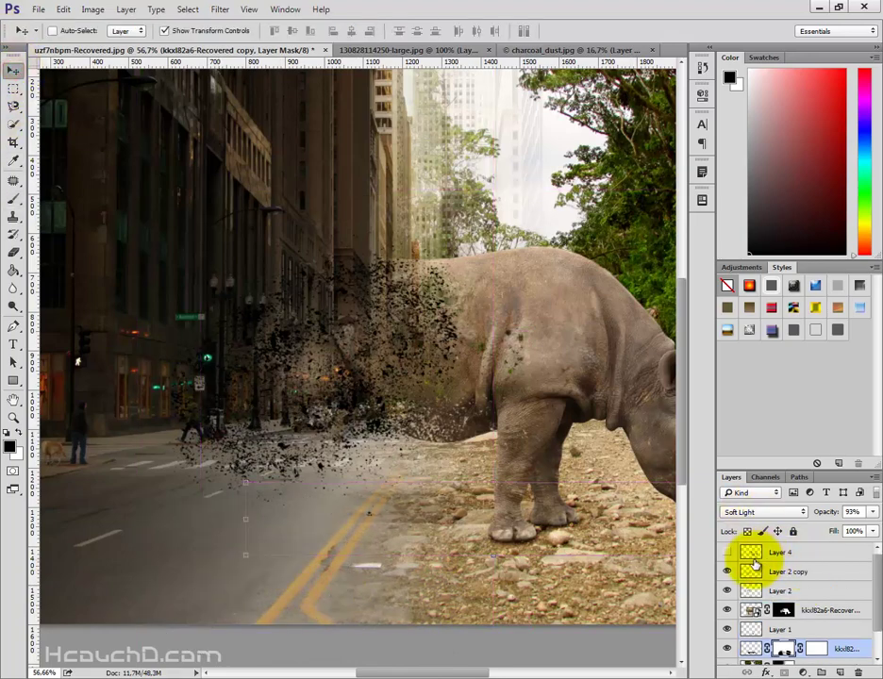
click(766, 569)
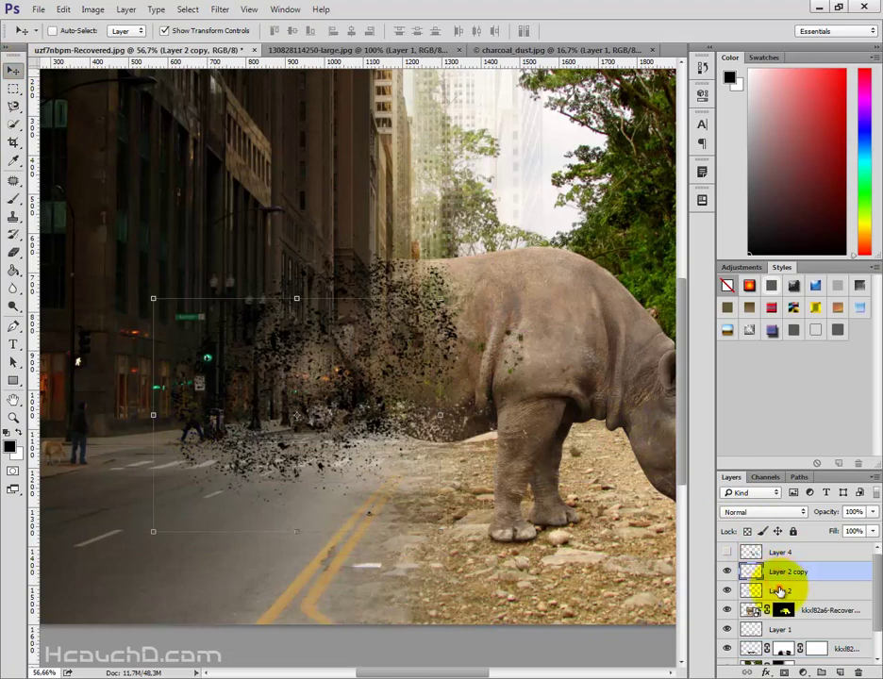
- Give Layer 2 copy a 100% Normal Color Overlay in dark brown 2f241a sampled from the image
shift+click(779, 589)
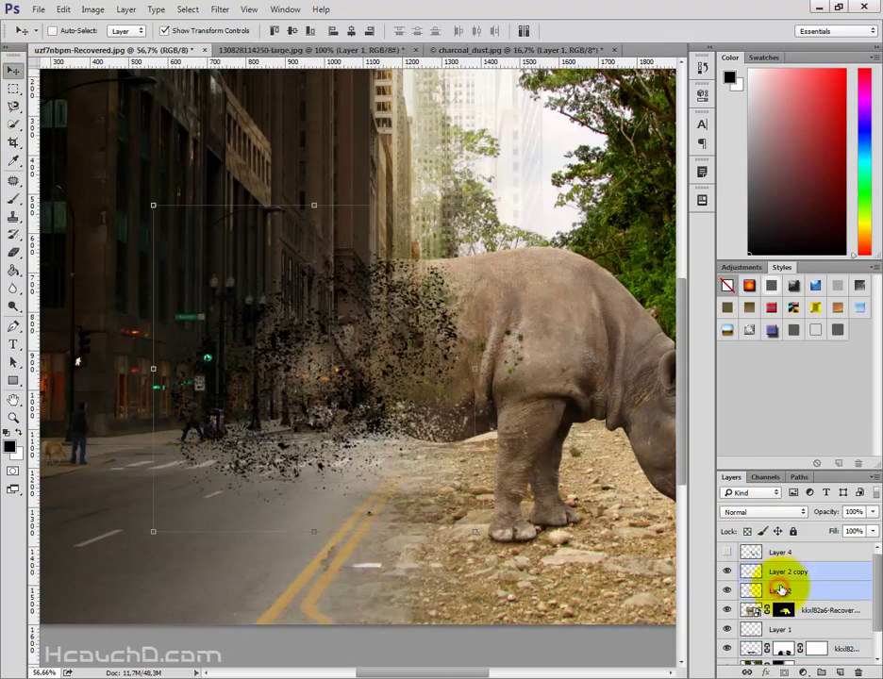
click(840, 574)
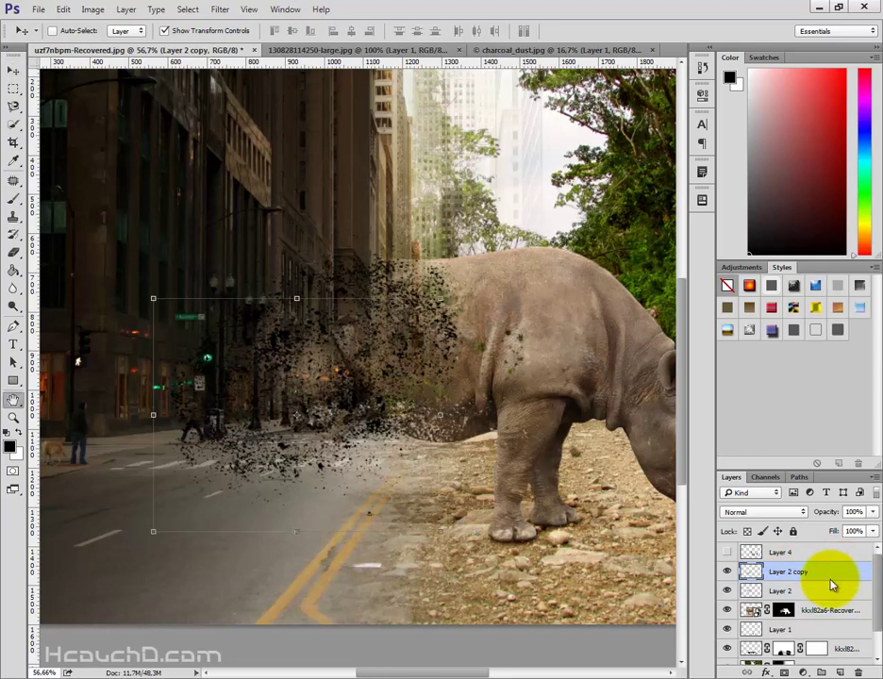
double_click(830, 585)
drag(434, 200, 627, 238)
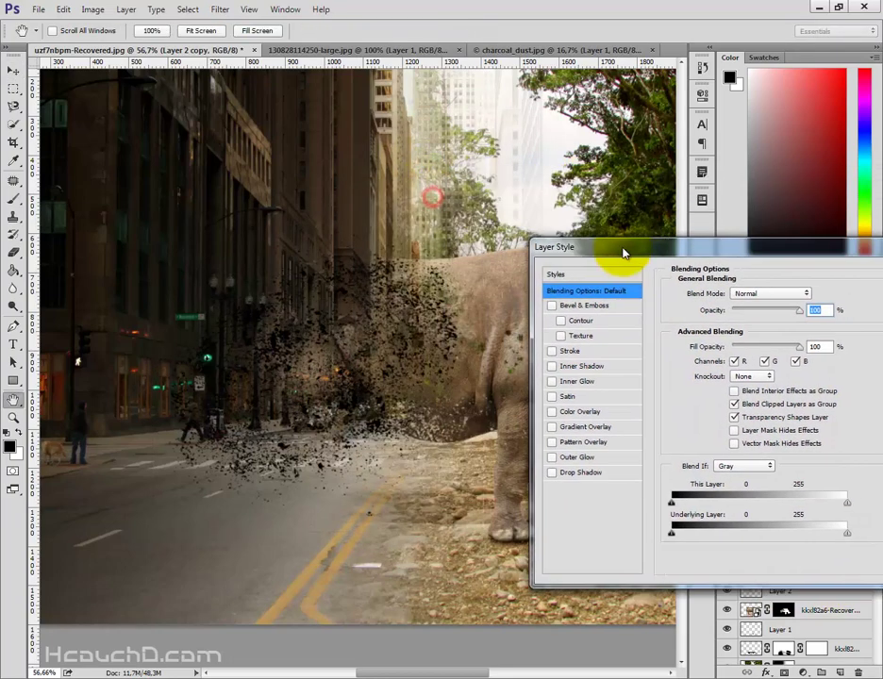
click(608, 397)
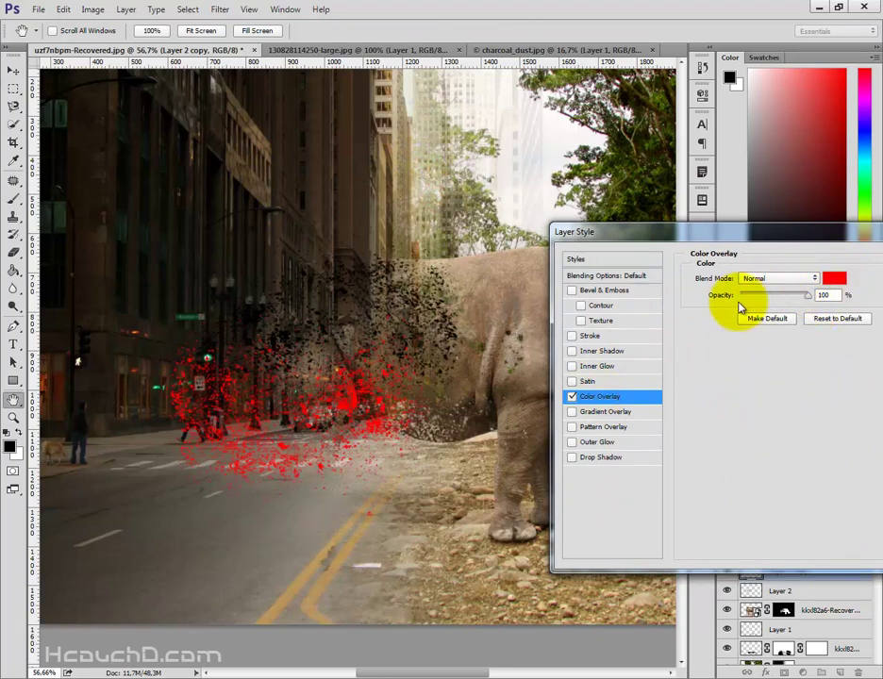
click(834, 278)
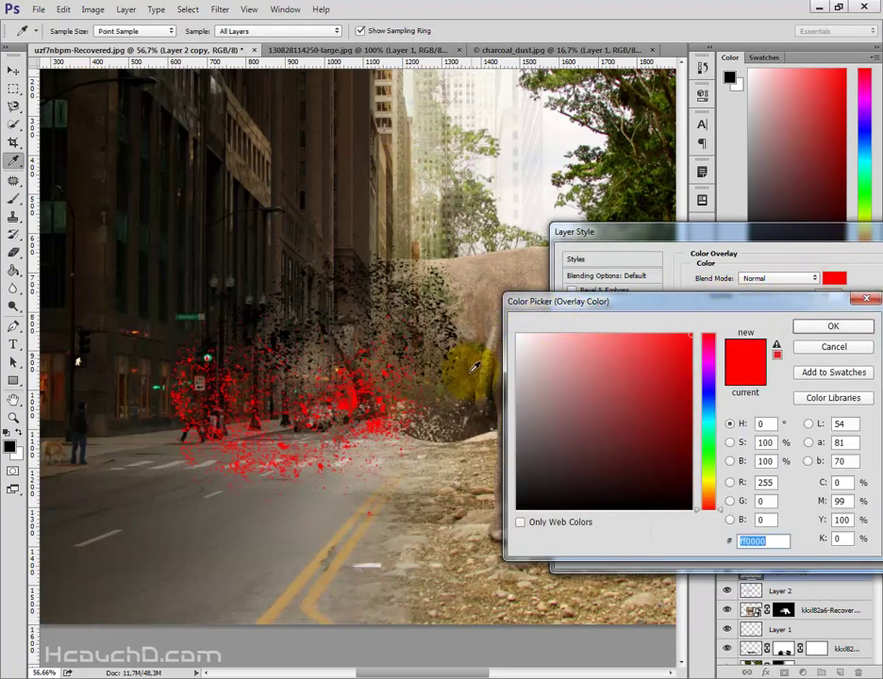
drag(478, 396, 478, 399)
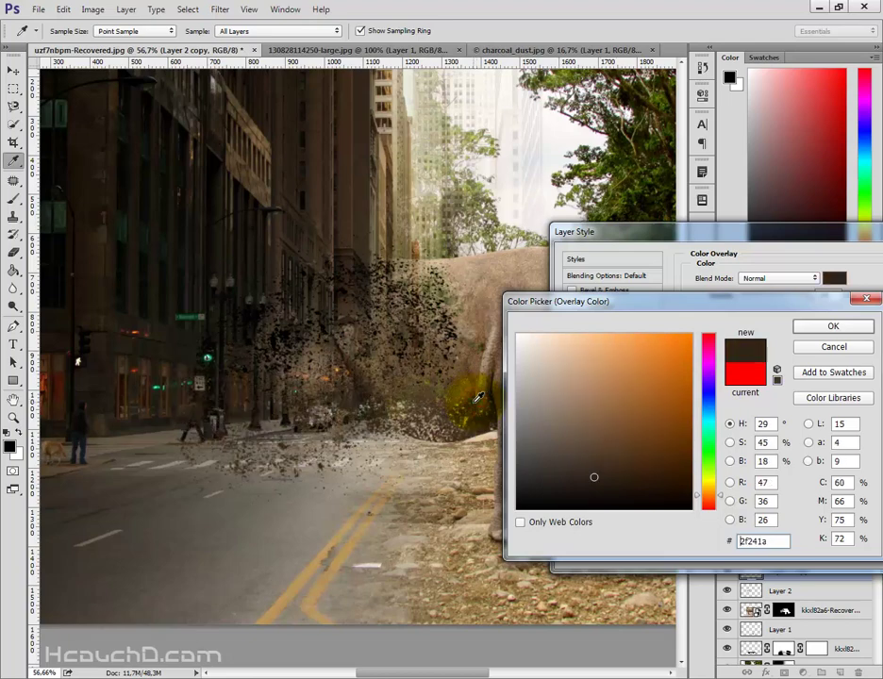
click(806, 326)
drag(723, 231, 495, 233)
click(732, 261)
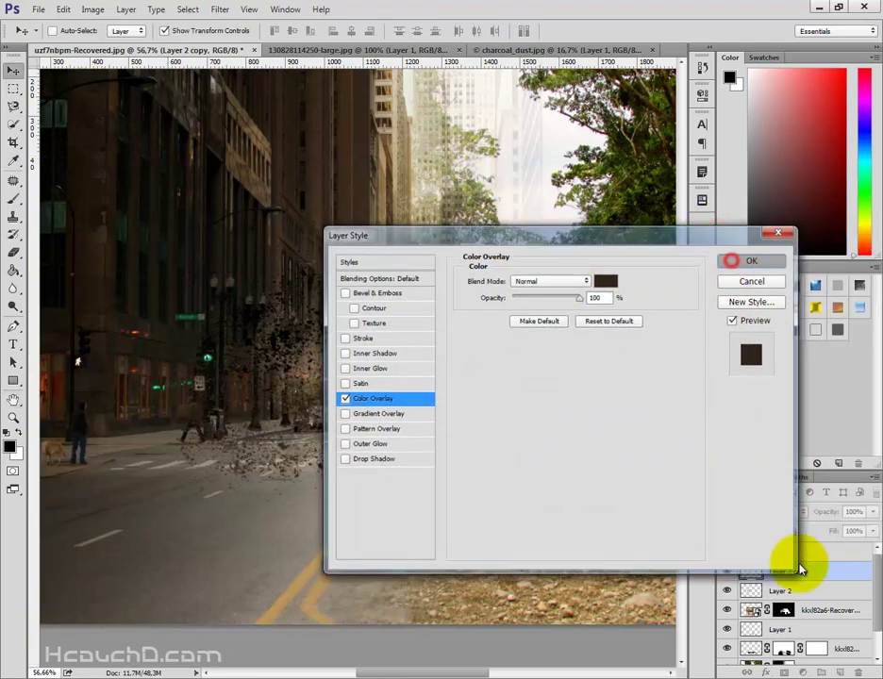
- Add a light tan (b69d75) Color Overlay to Layer 2, sampling the beige from the image
click(851, 616)
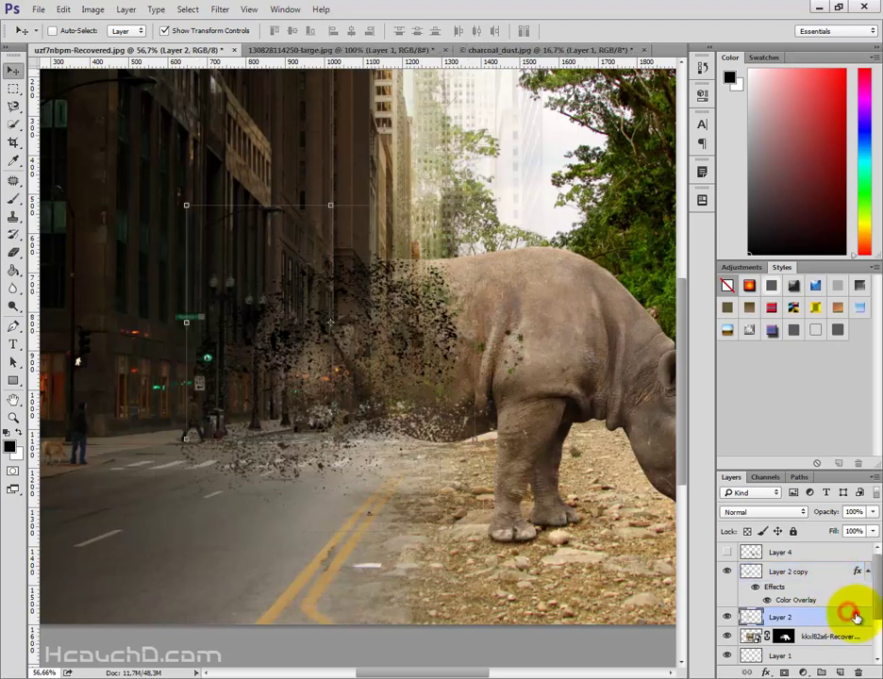
double_click(855, 616)
drag(443, 235, 665, 263)
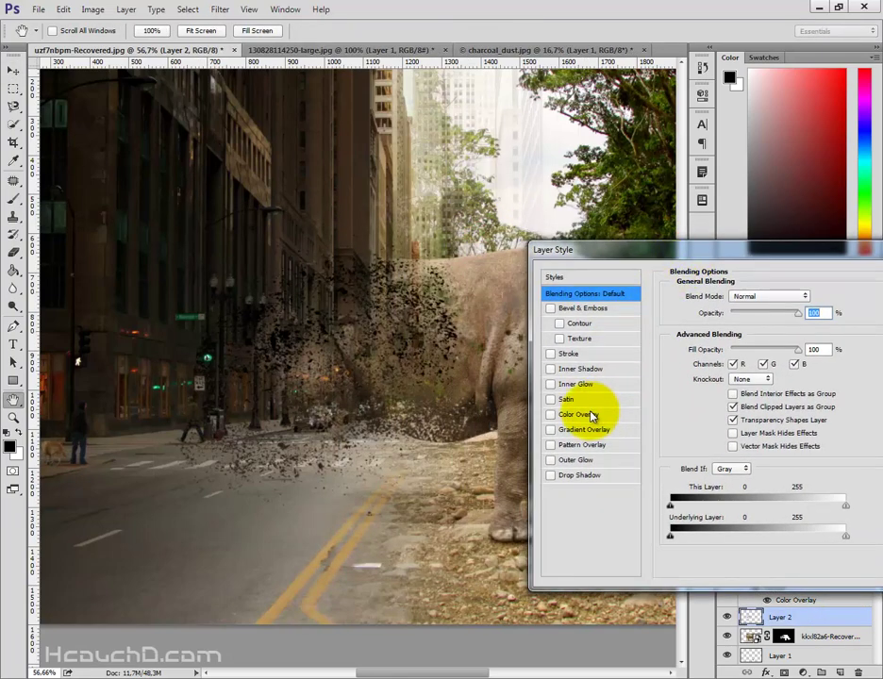
click(591, 416)
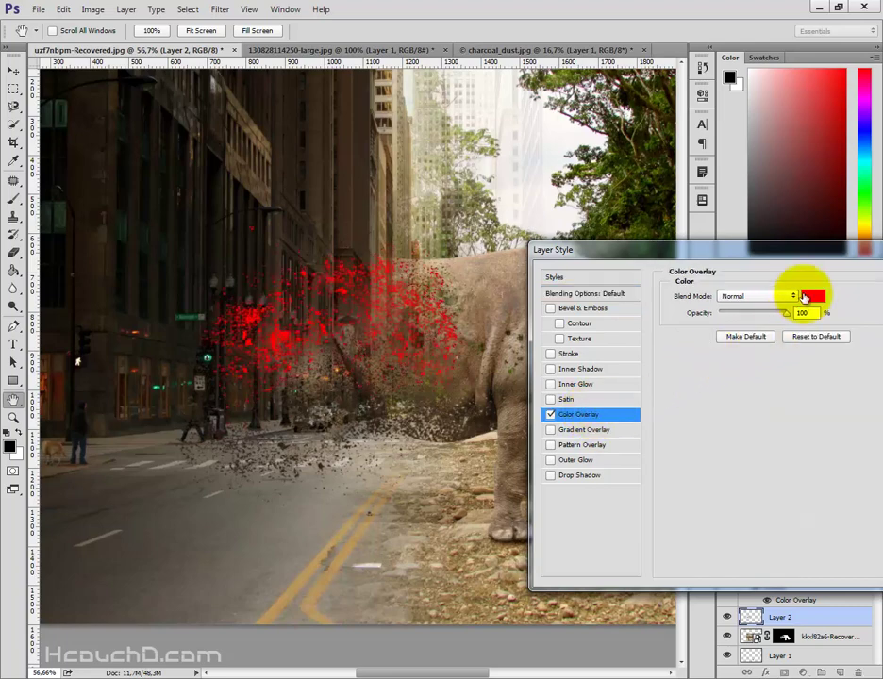
click(810, 297)
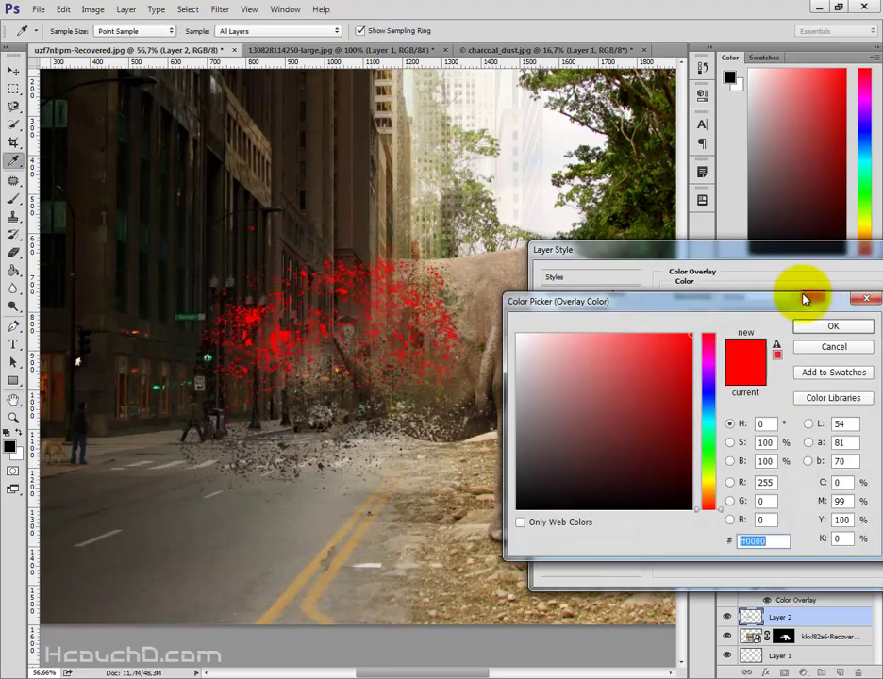
click(451, 261)
click(450, 257)
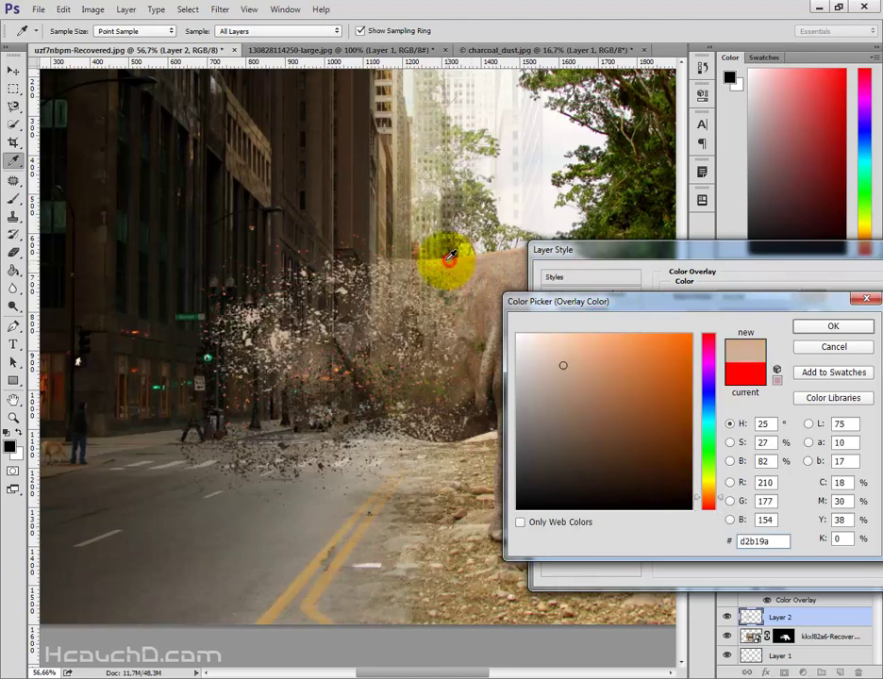
click(459, 263)
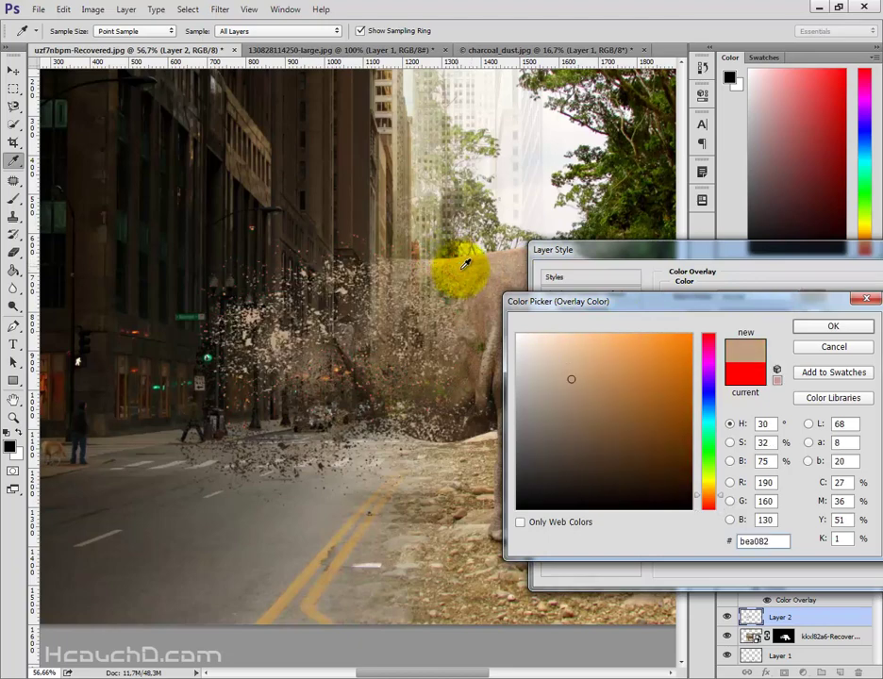
click(460, 271)
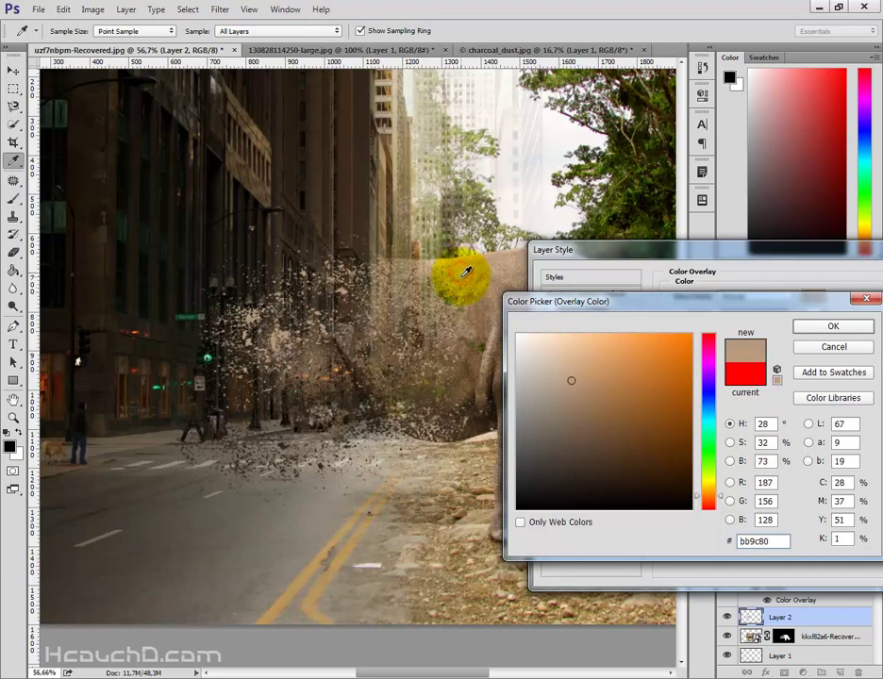
click(461, 274)
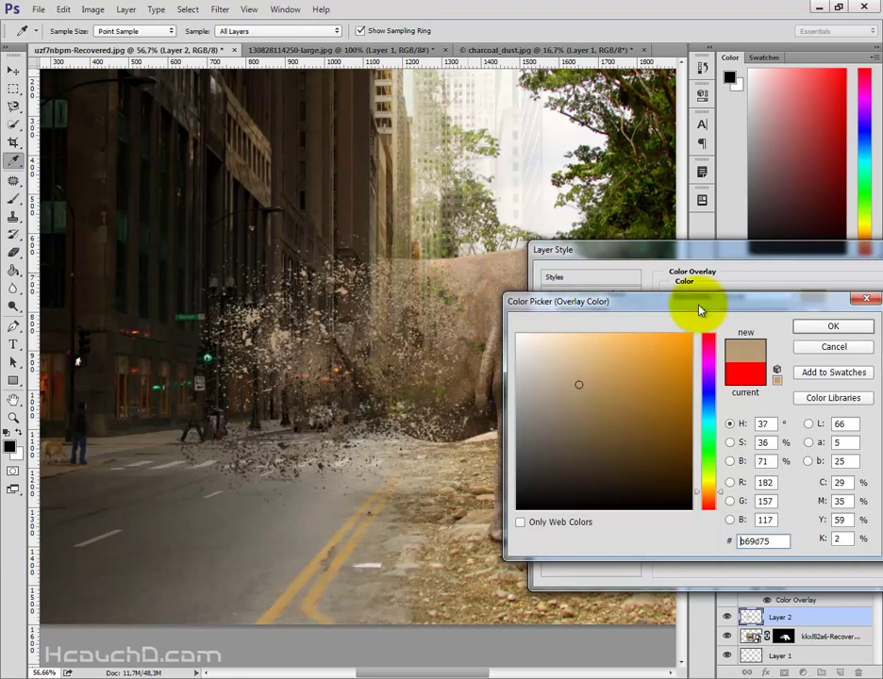
click(828, 325)
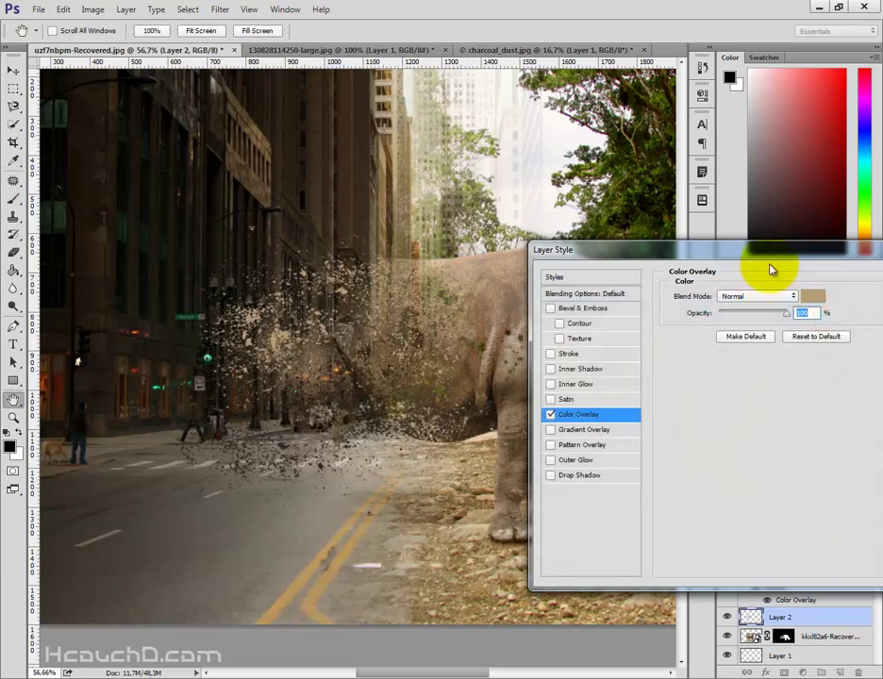
drag(524, 247, 391, 252)
click(826, 283)
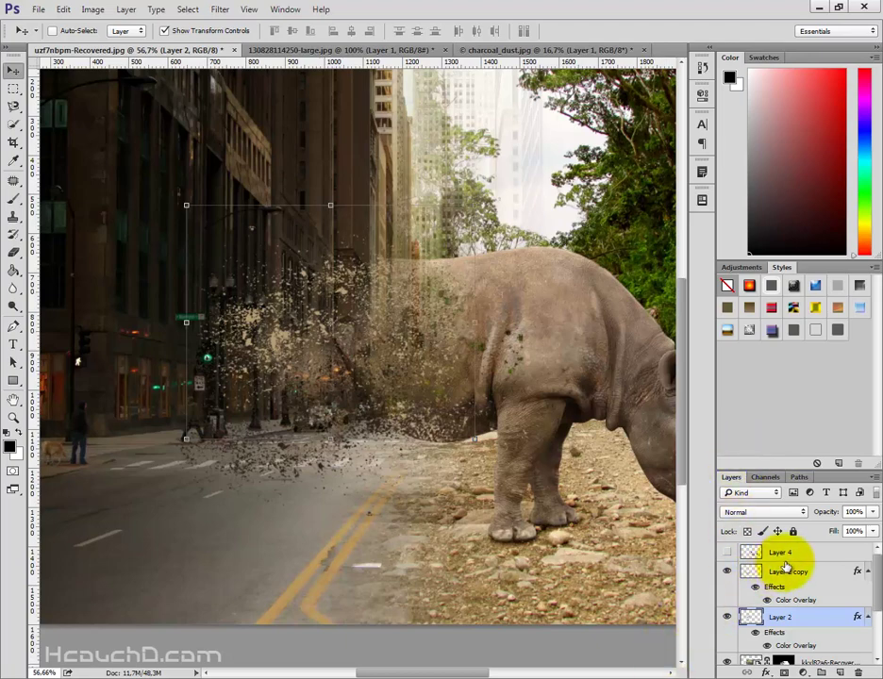
- Set the view zoom to 100%
key(alt)
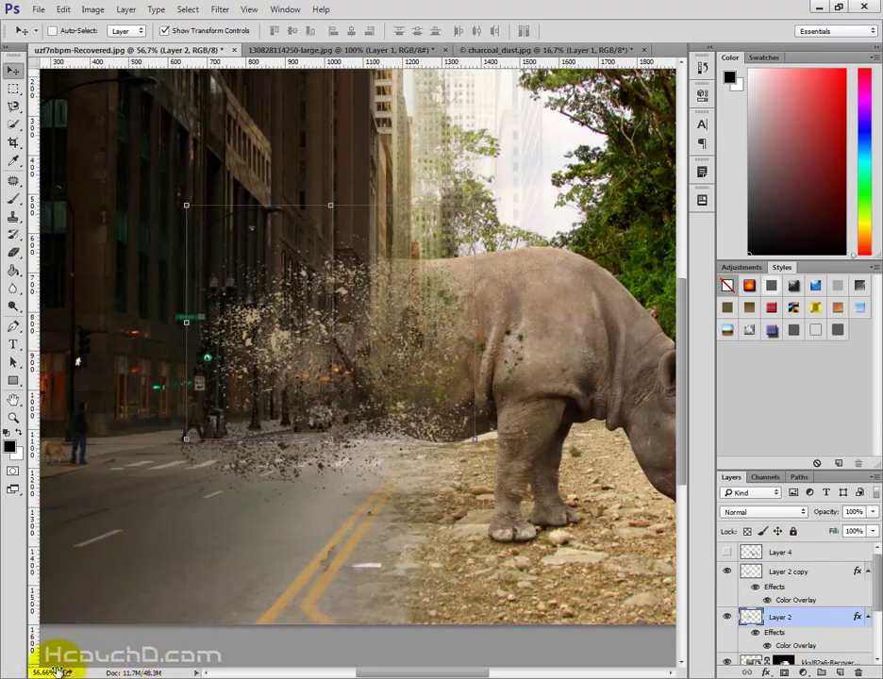
text(100)
key(Return)
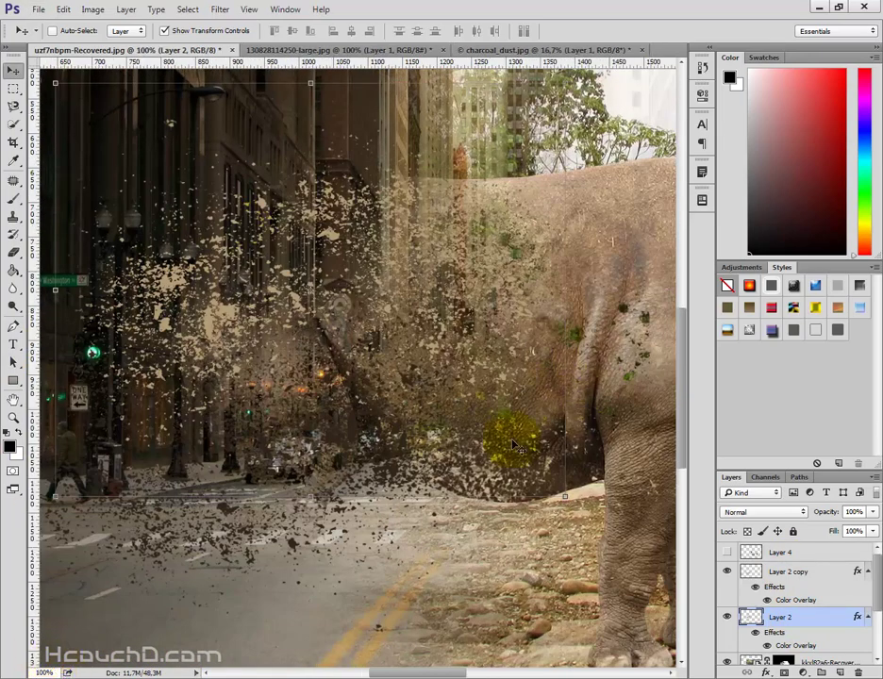
- Give Layer 2 copy a Chisel Hard Bevel & Emboss: size 3, depth 83%, highlight opacity 52%
click(844, 572)
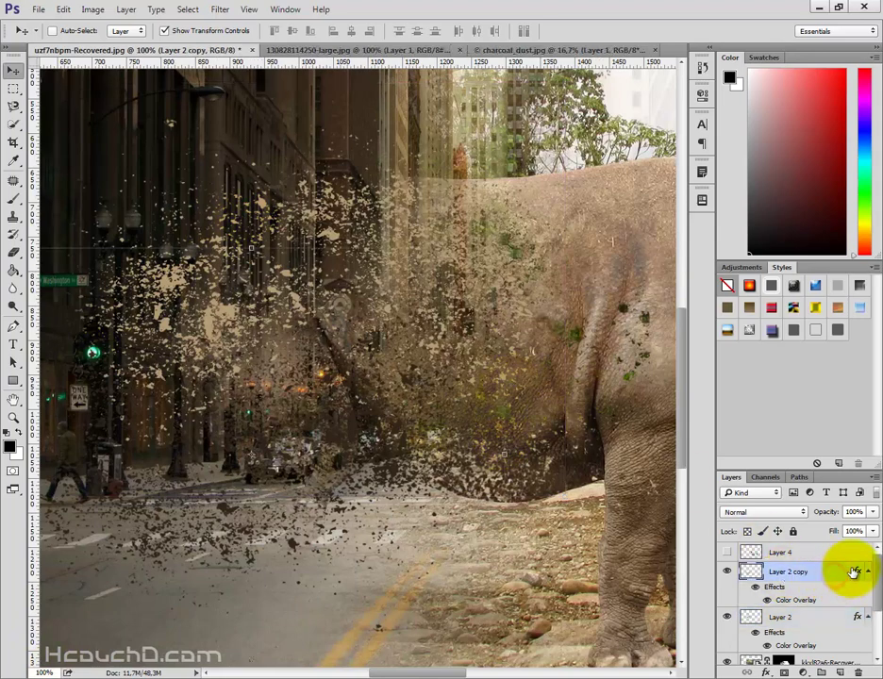
double_click(854, 573)
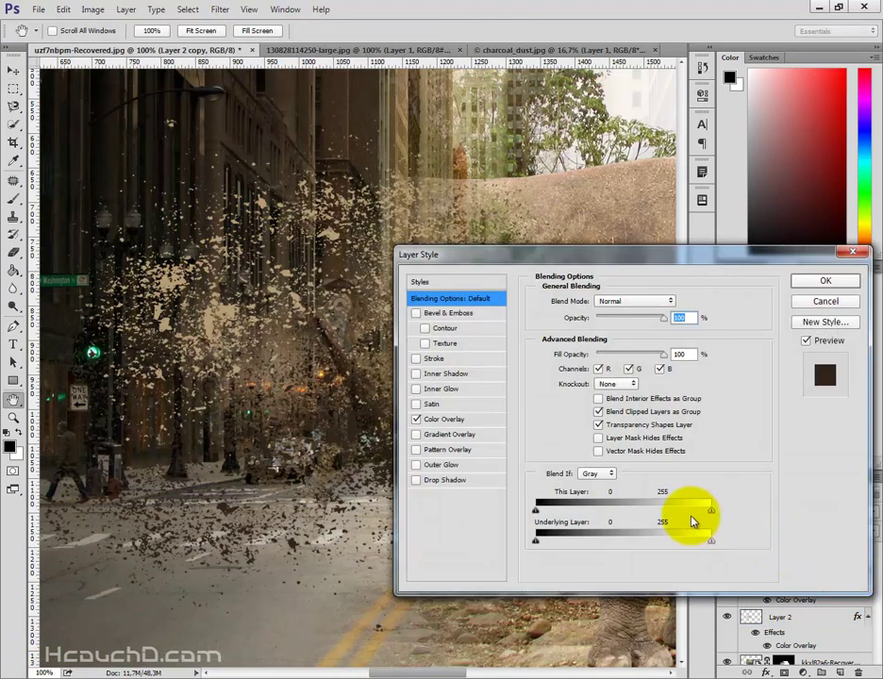
click(460, 316)
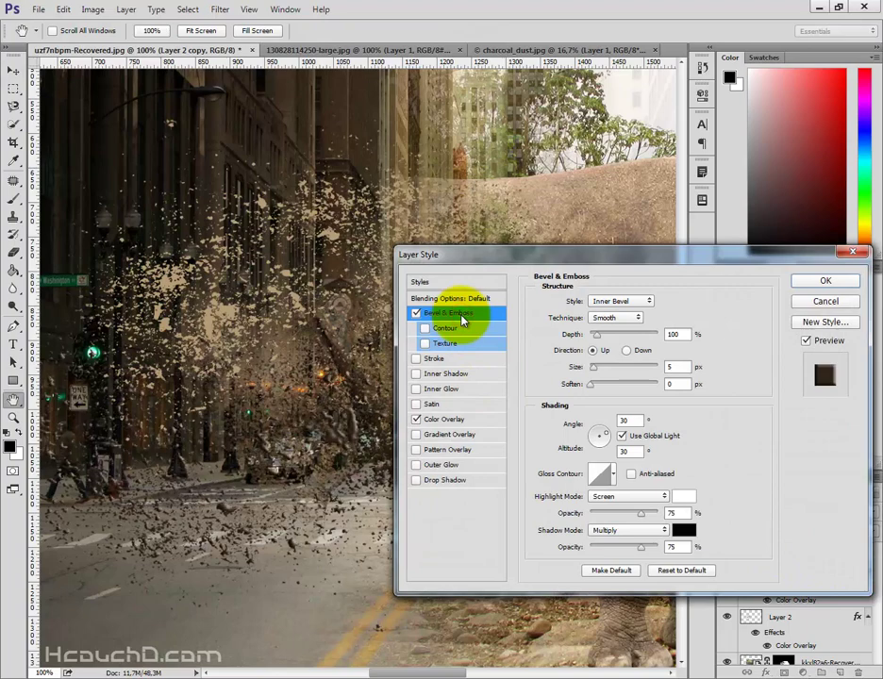
click(618, 317)
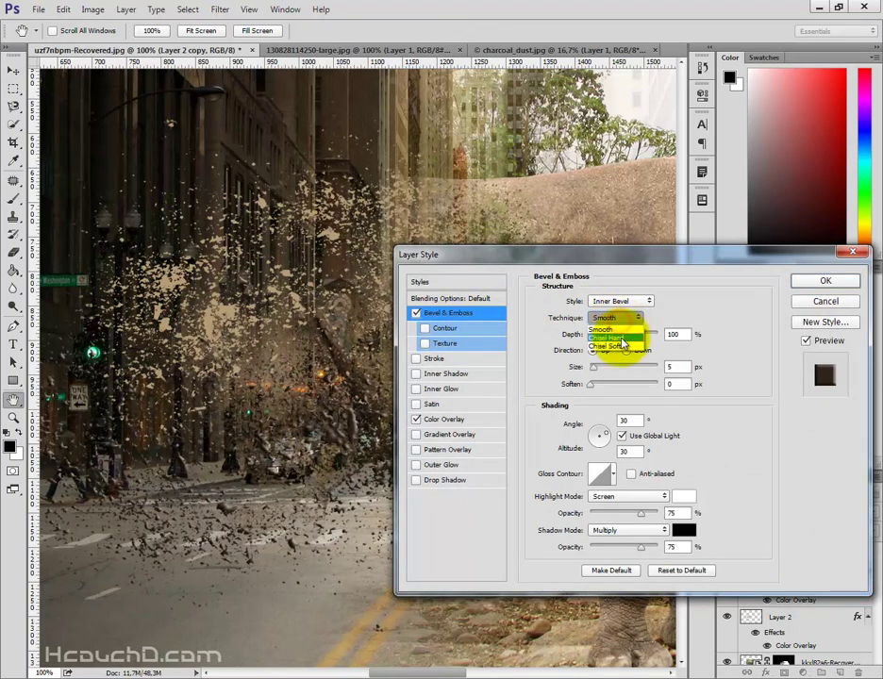
click(618, 332)
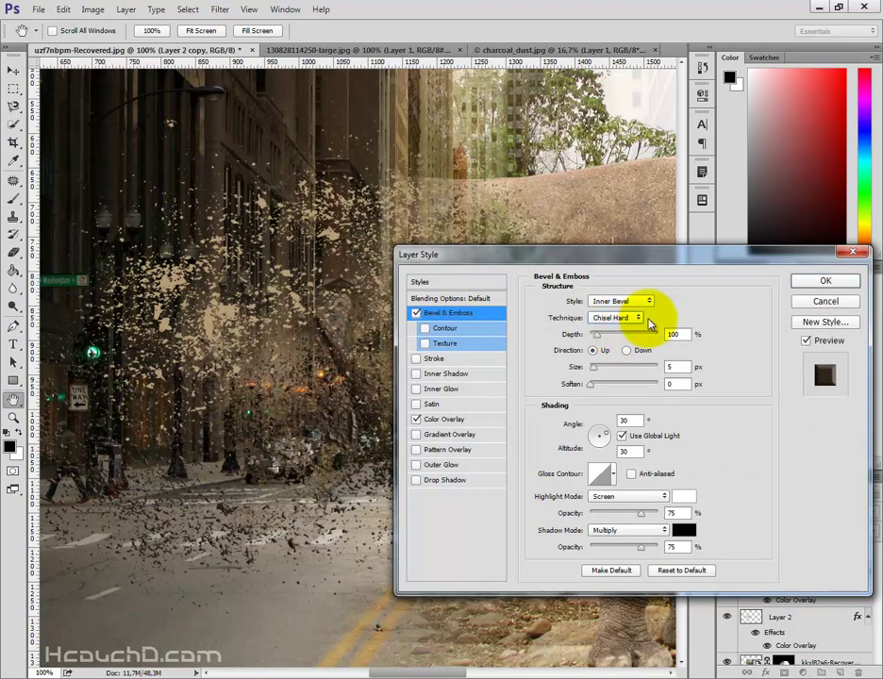
double_click(669, 367)
text(1)
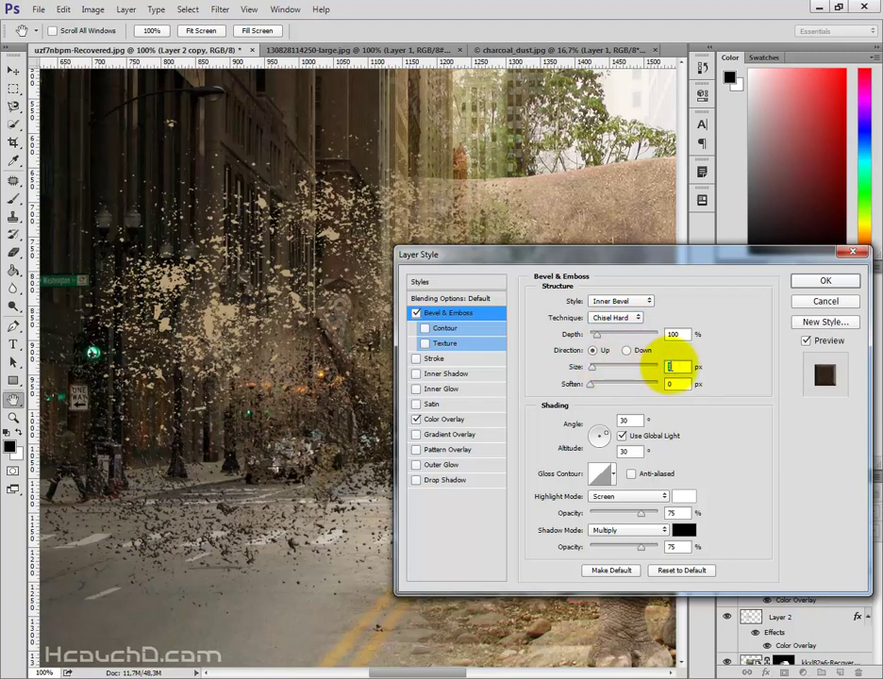
drag(638, 517, 626, 516)
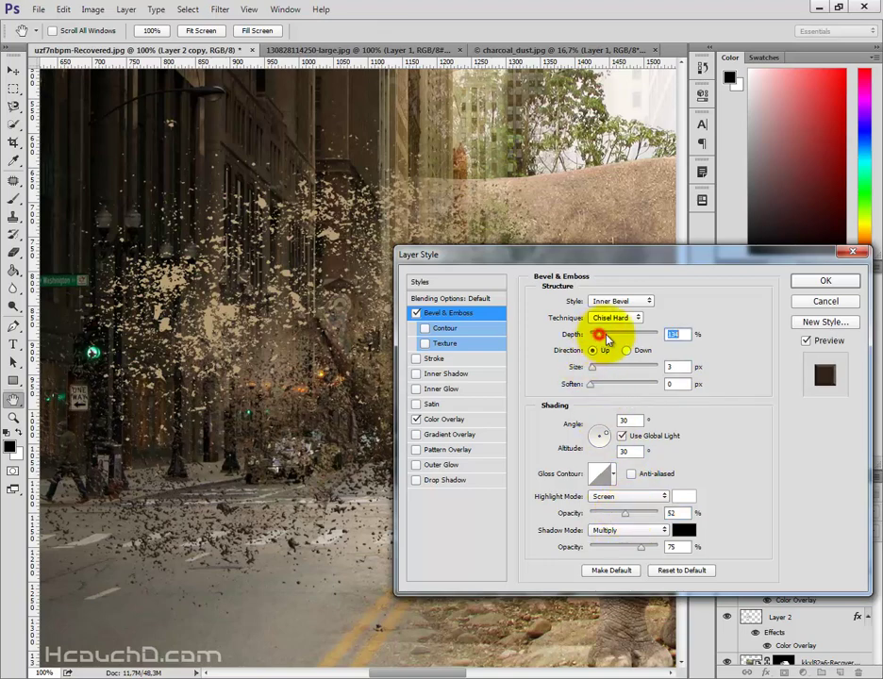
drag(605, 335, 595, 334)
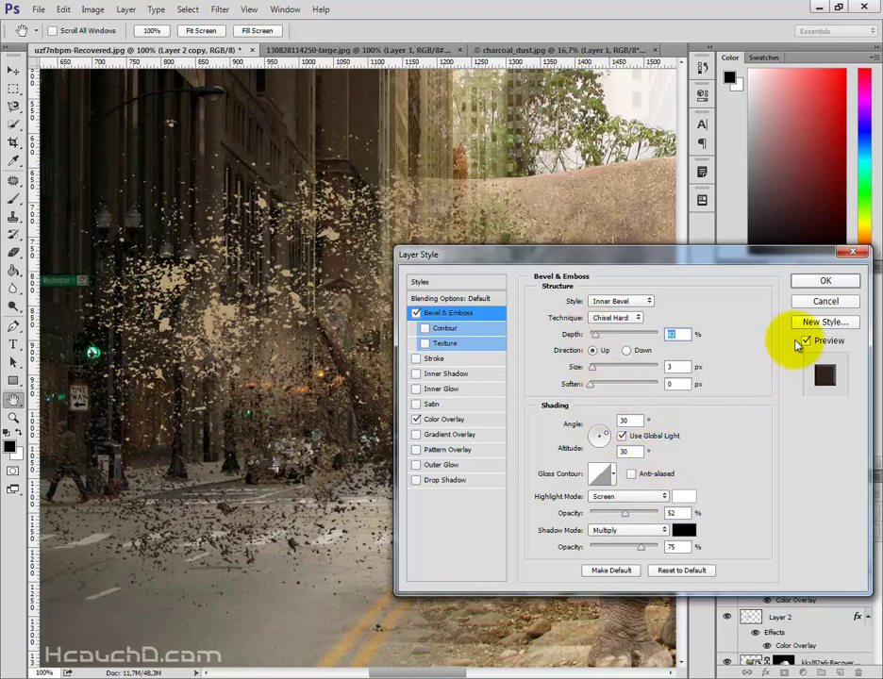
click(807, 340)
click(806, 340)
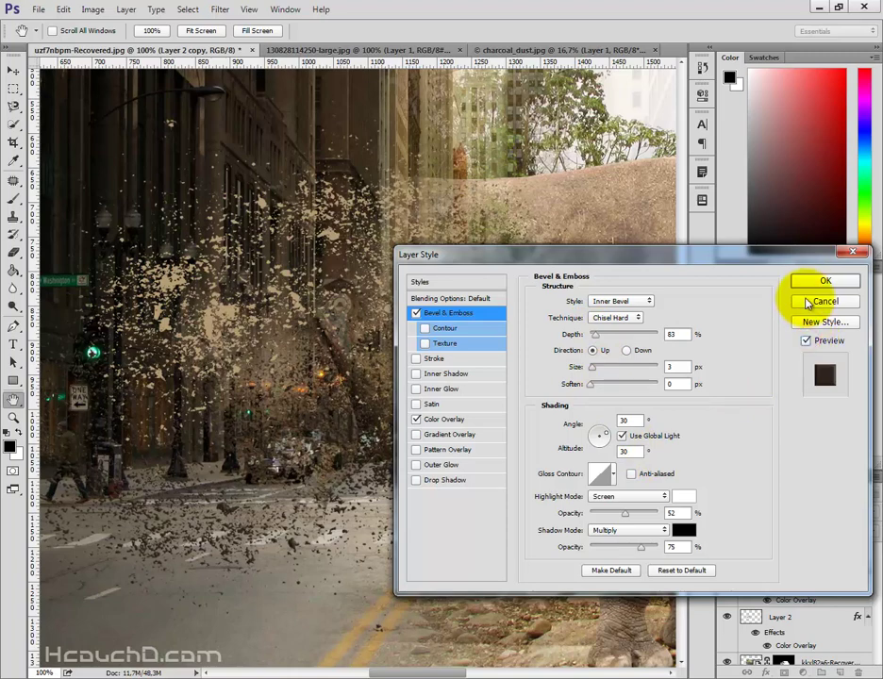
click(819, 280)
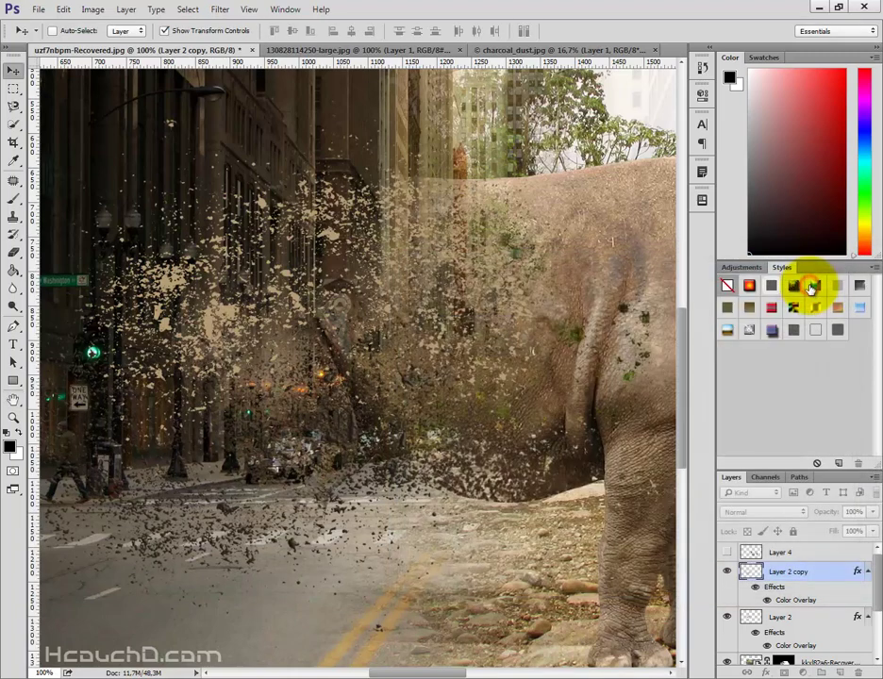
- Add a Chisel Hard Bevel & Emboss to Layer 2 with 62% depth and direction Down
scroll(816, 584, down, 2)
click(821, 590)
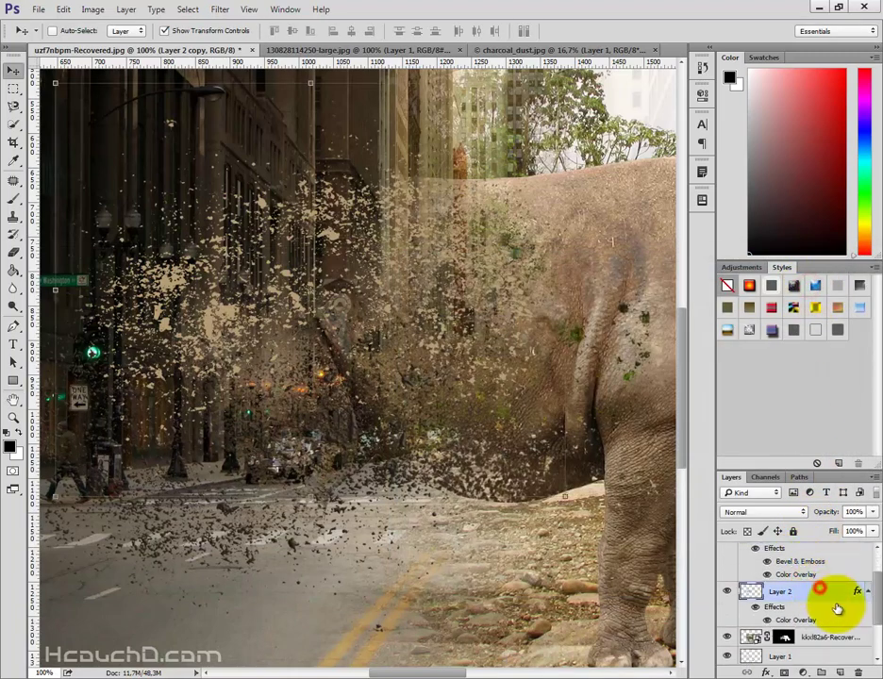
double_click(842, 592)
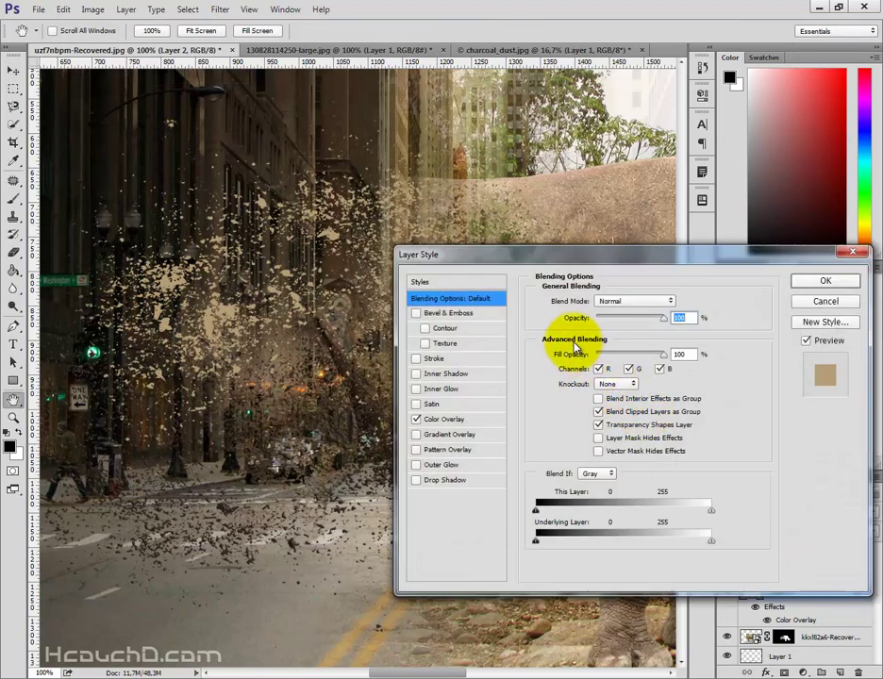
click(455, 315)
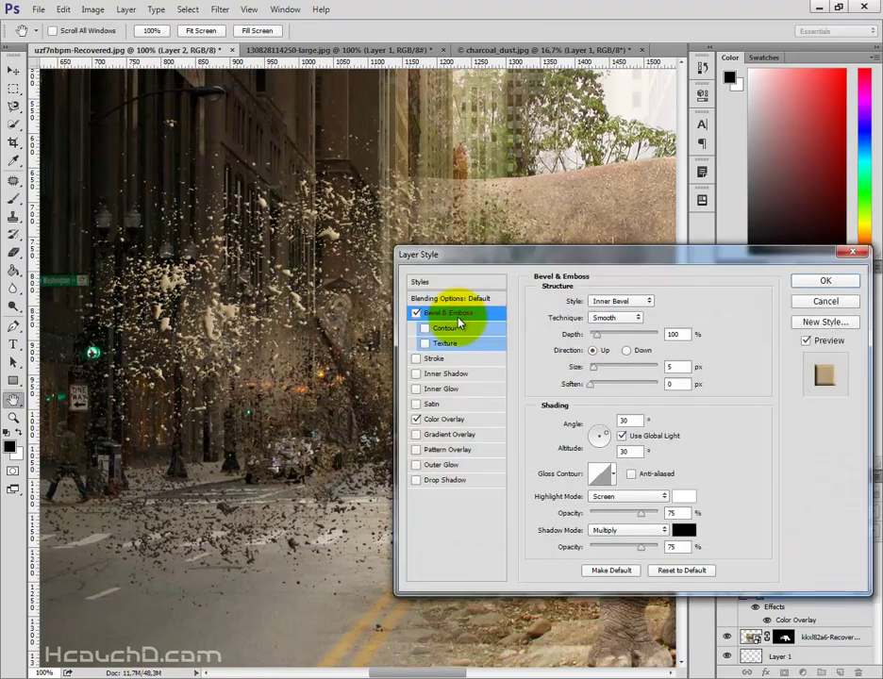
click(640, 320)
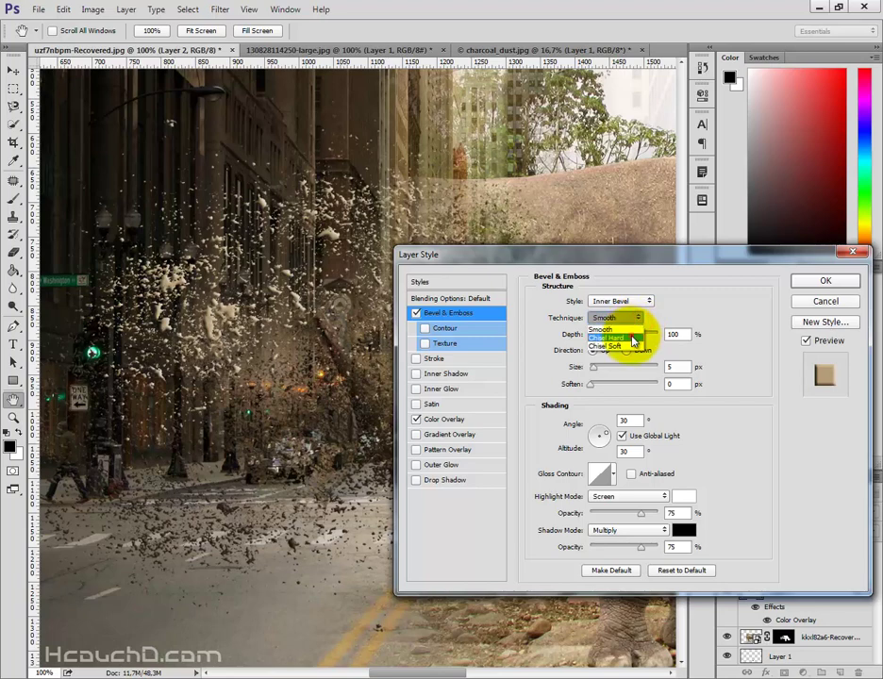
click(633, 341)
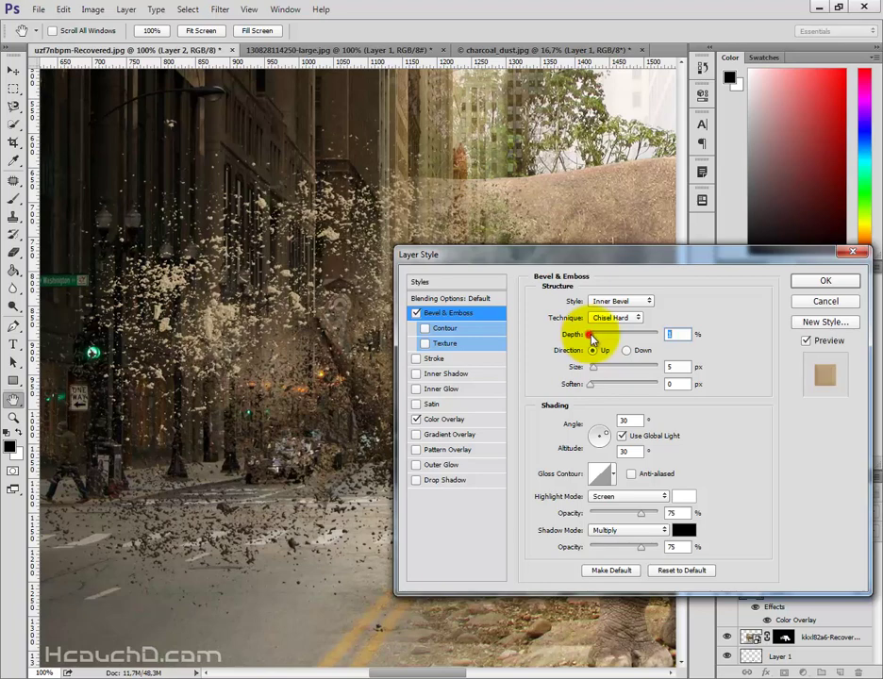
drag(590, 334, 595, 337)
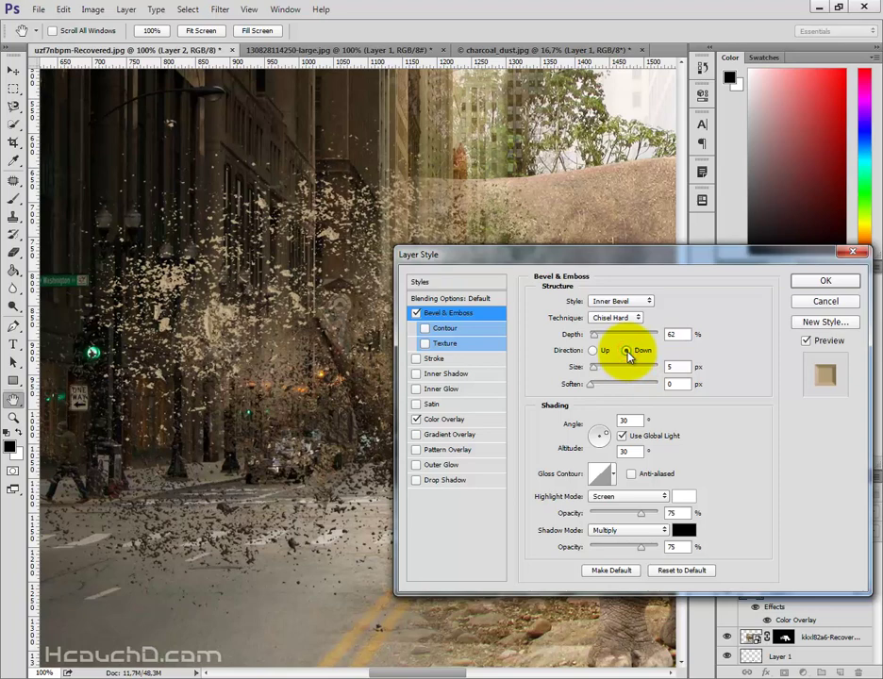
click(820, 281)
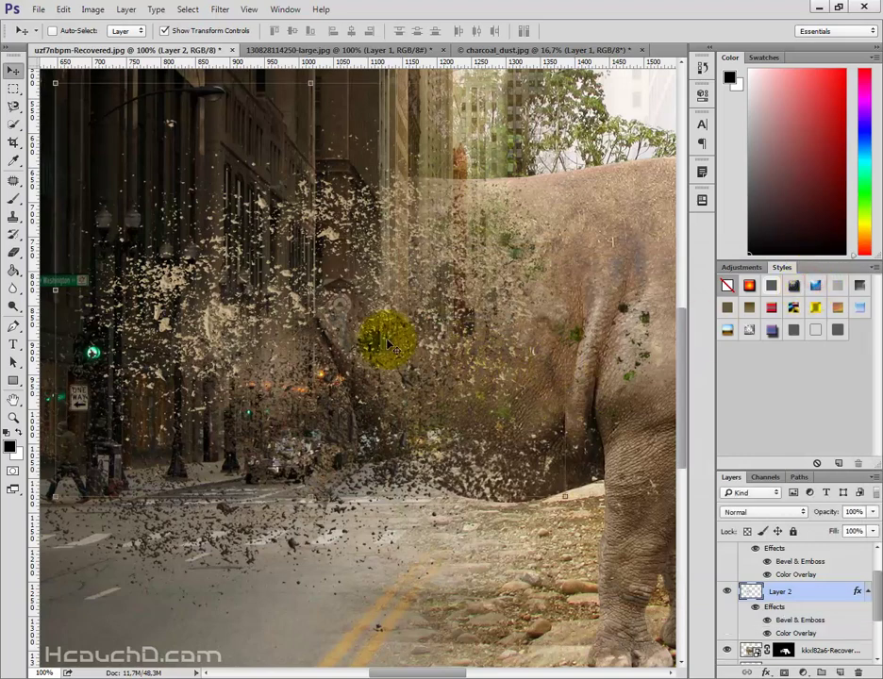
- Select Layer 2 and Layer 2 copy and group them into Group 1
scroll(318, 447, down, 2)
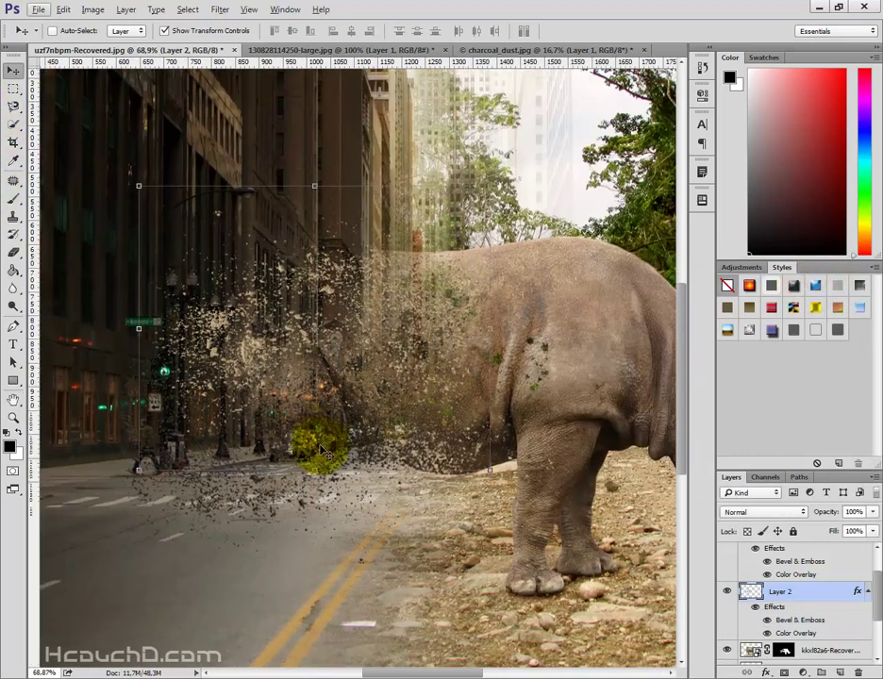
scroll(377, 443, down, 2)
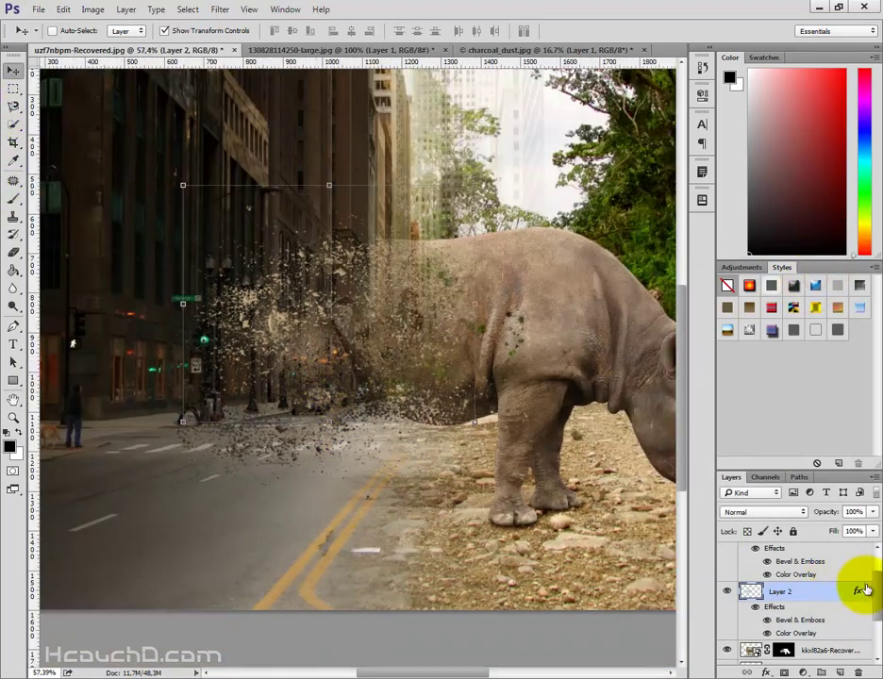
key(ctrl+j)
scroll(868, 566, up, 1)
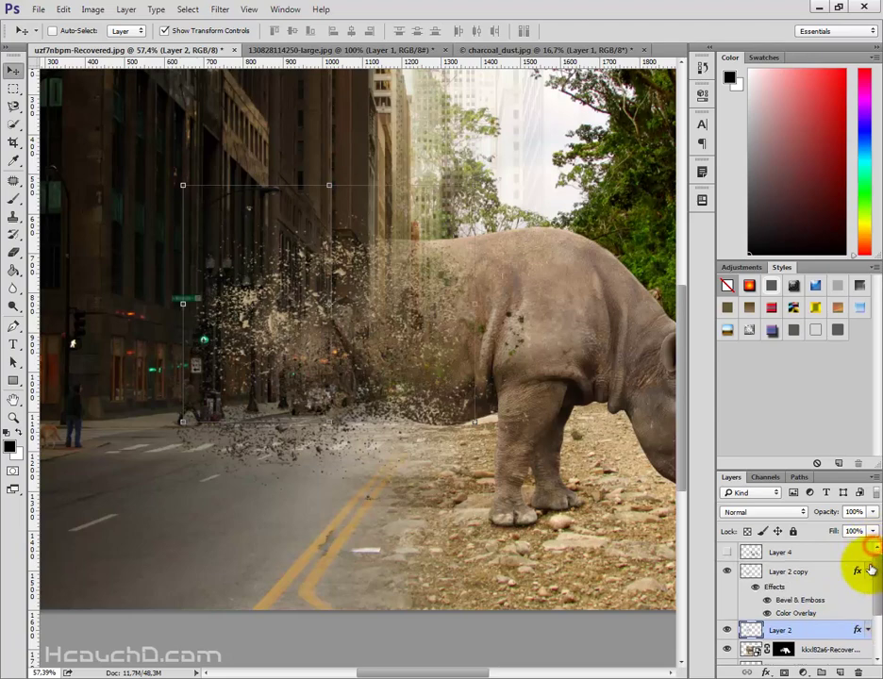
click(866, 572)
shift+click(788, 576)
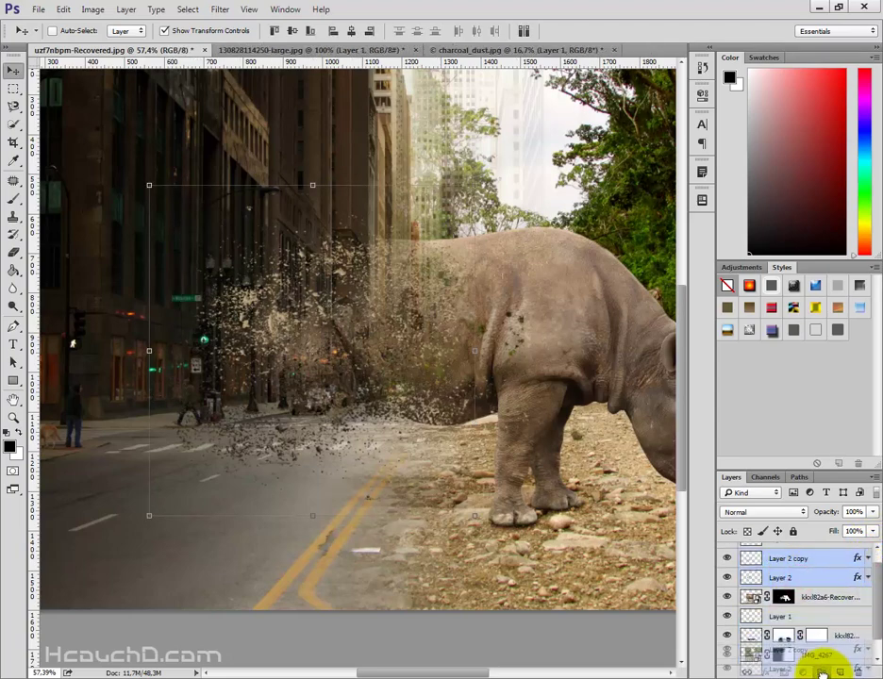
key(ctrl+g)
- Duplicate Group 1, merge the copy into one layer, and place it below Group 1
scroll(736, 568, up, 1)
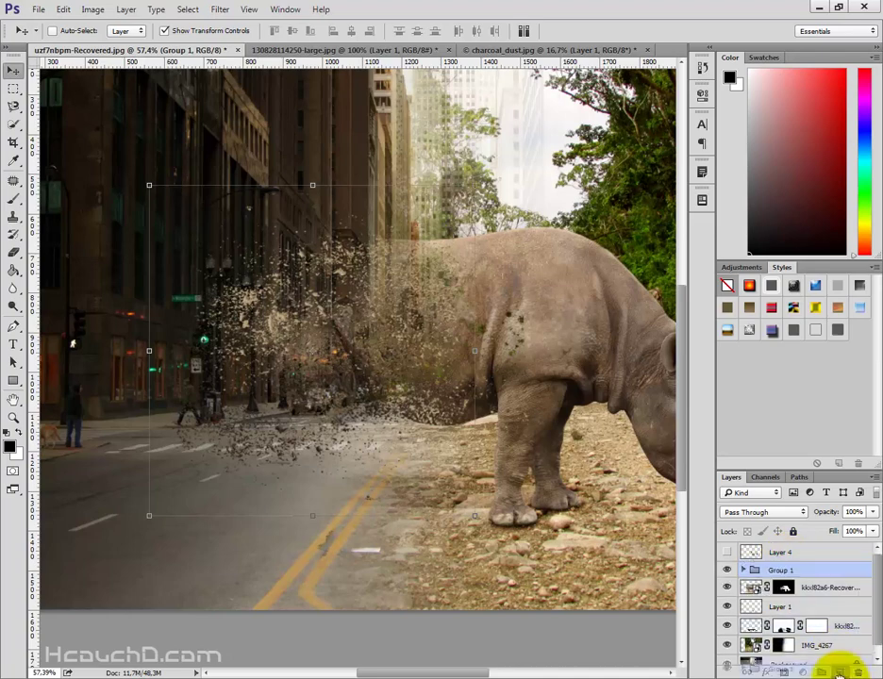
drag(790, 565, 839, 672)
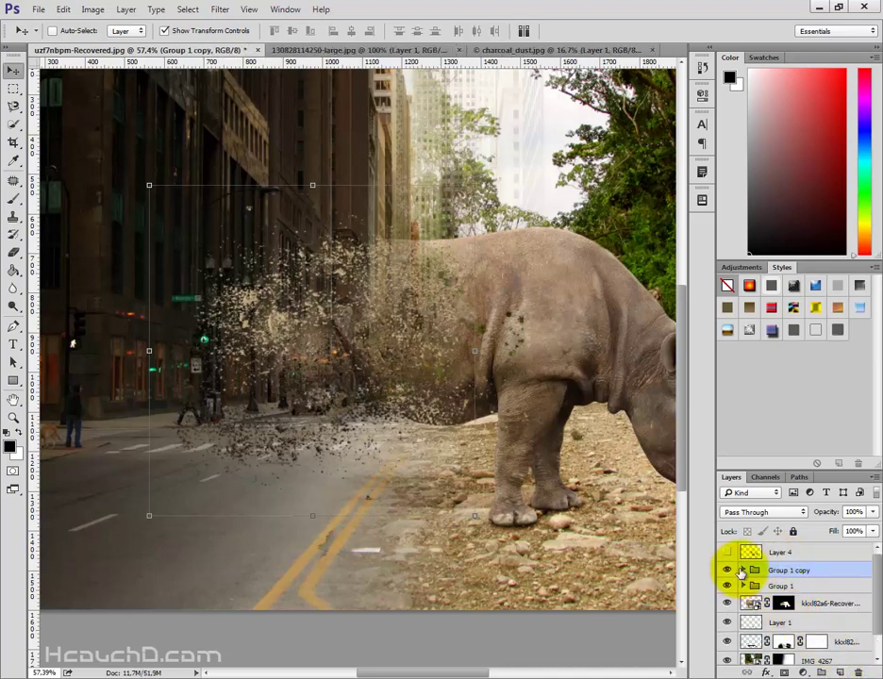
right_click(767, 567)
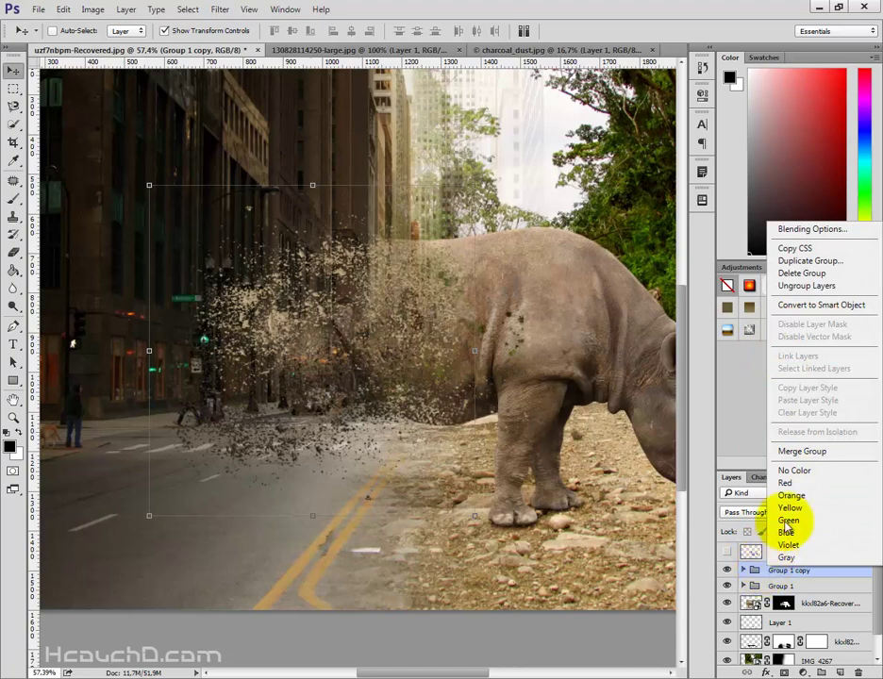
click(791, 451)
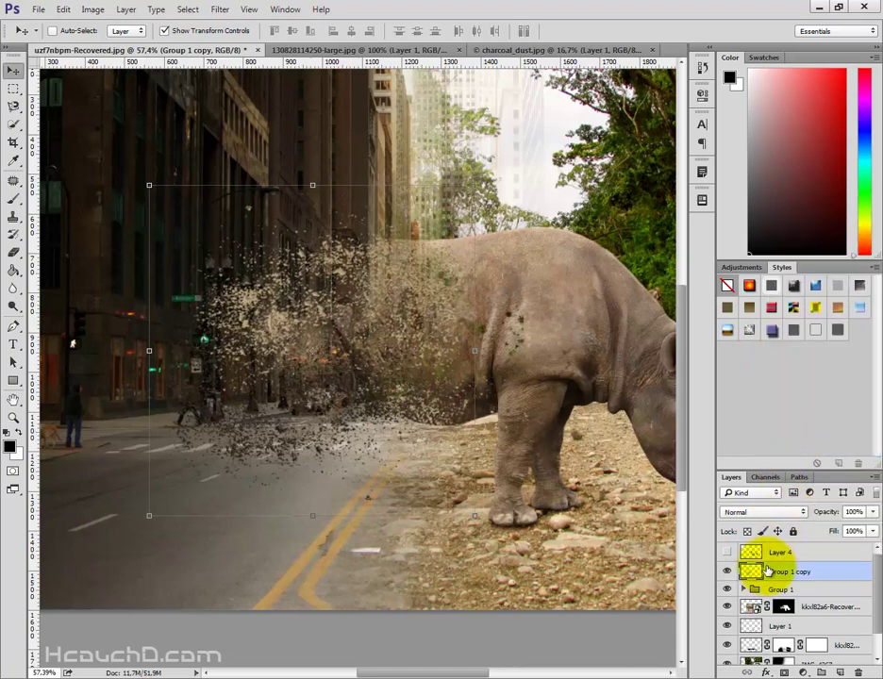
drag(779, 569, 771, 603)
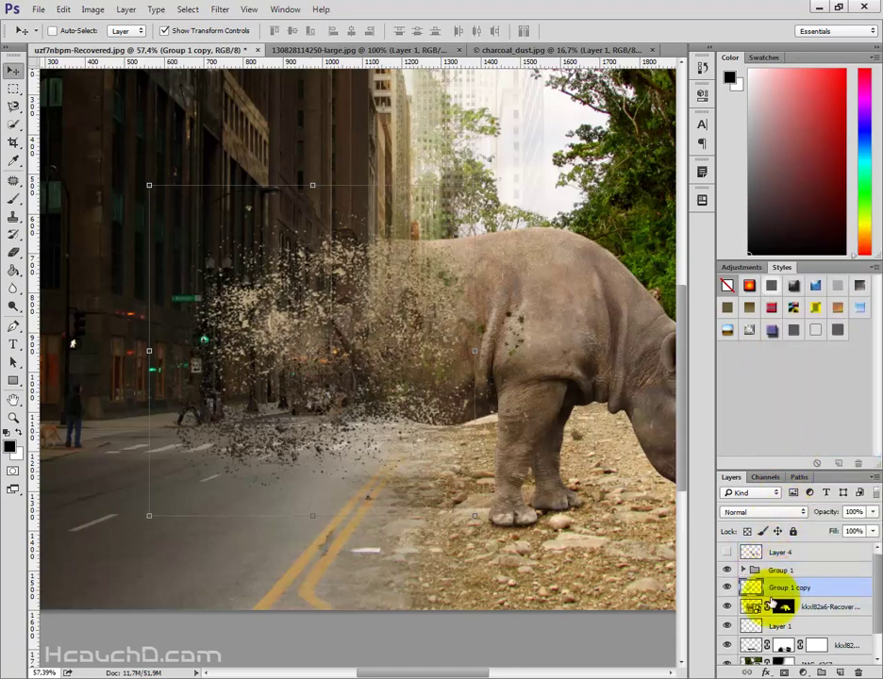
- Blacken the debris copy fully with a Hue/Saturation lightness adjustment
click(94, 11)
mouse_move(111, 45)
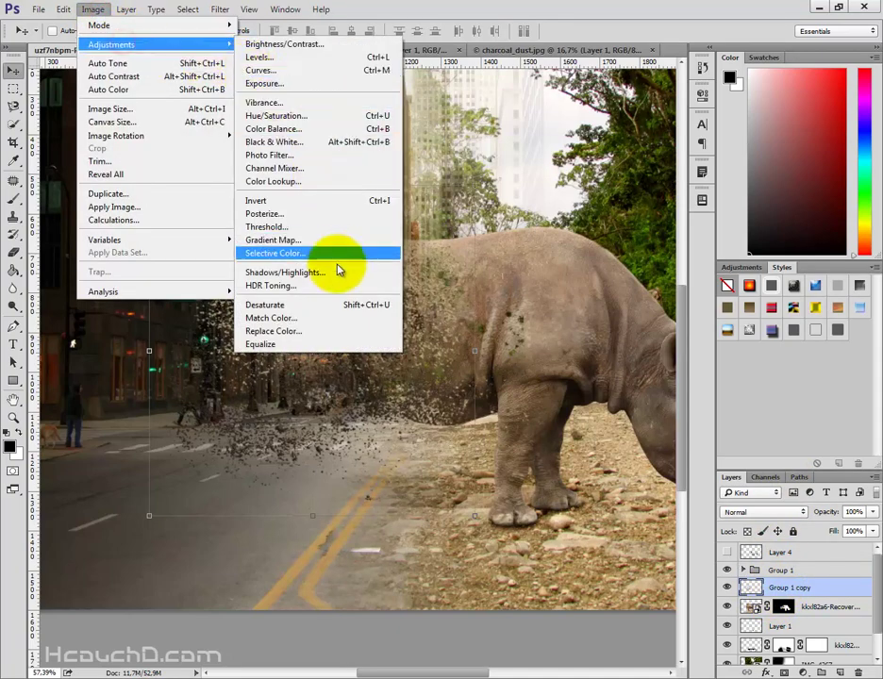
click(307, 124)
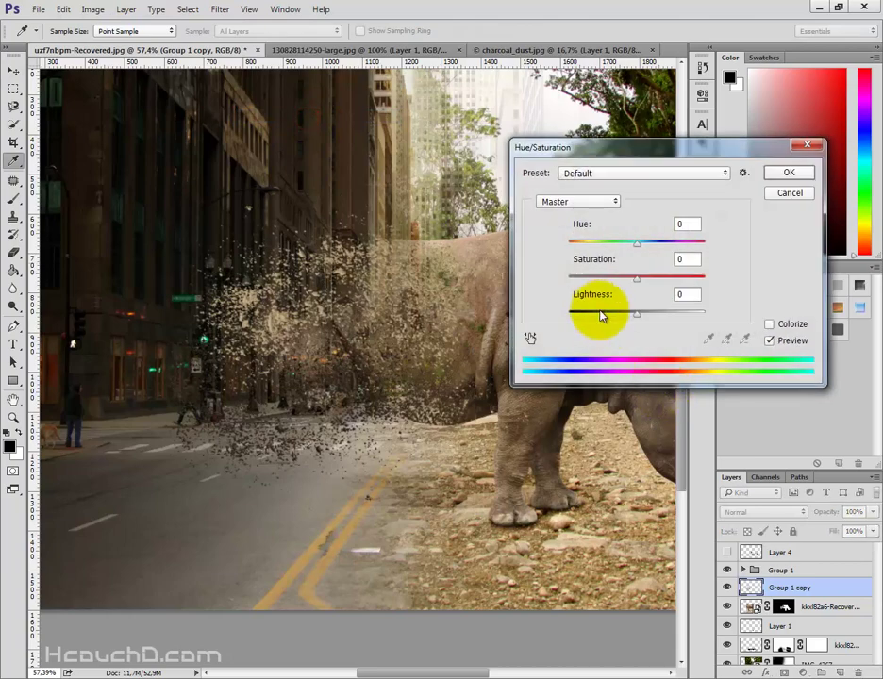
drag(591, 304, 452, 304)
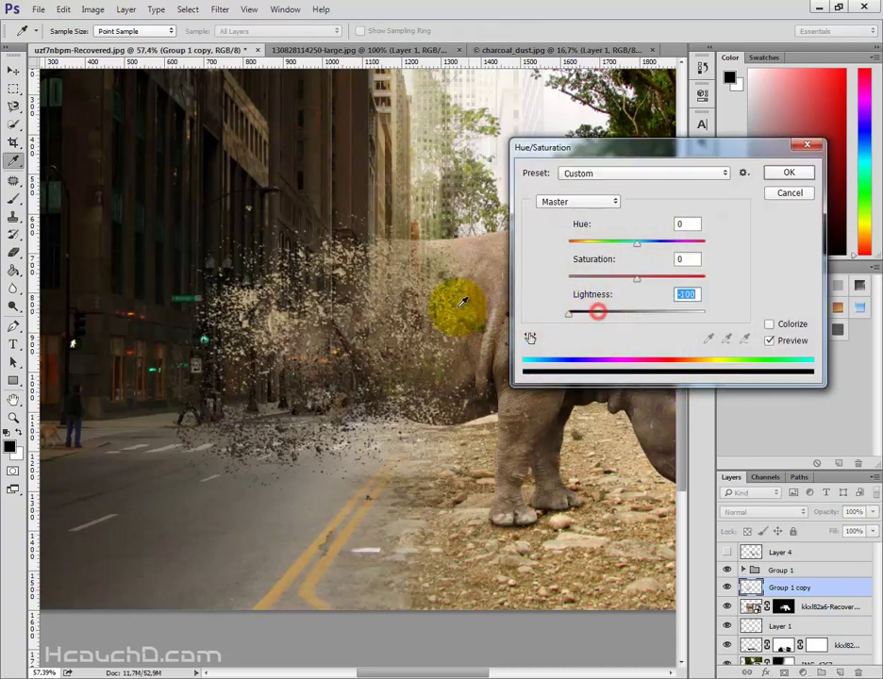
click(786, 173)
- Squash the dark debris copy flat onto the road and warp its edges and corners
key(v)
mouse_move(307, 177)
mouse_down()
mouse_move(321, 426)
mouse_move(361, 442)
mouse_move(301, 418)
mouse_move(315, 467)
mouse_up()
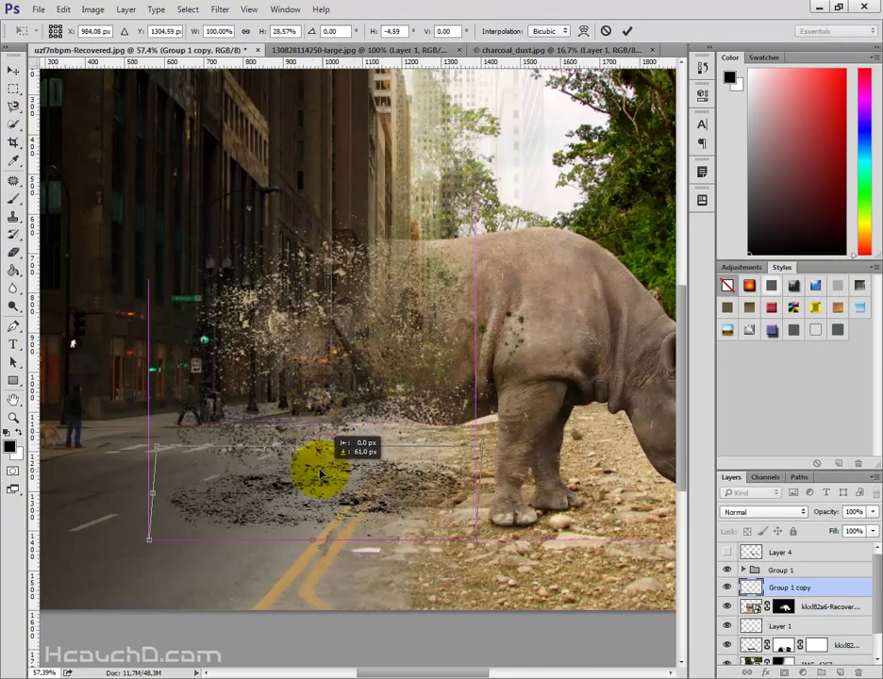
click(583, 30)
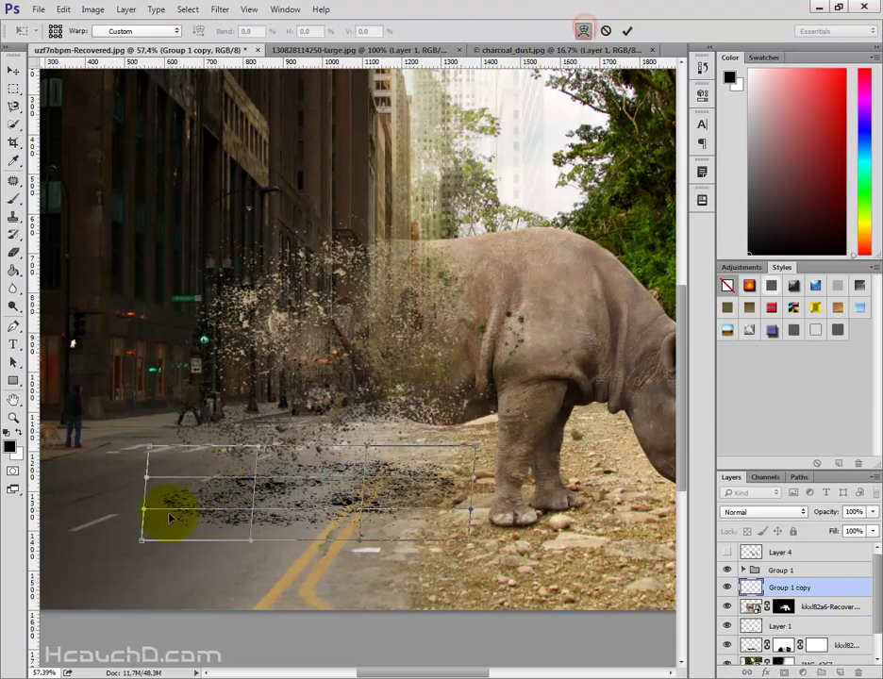
drag(125, 518, 131, 514)
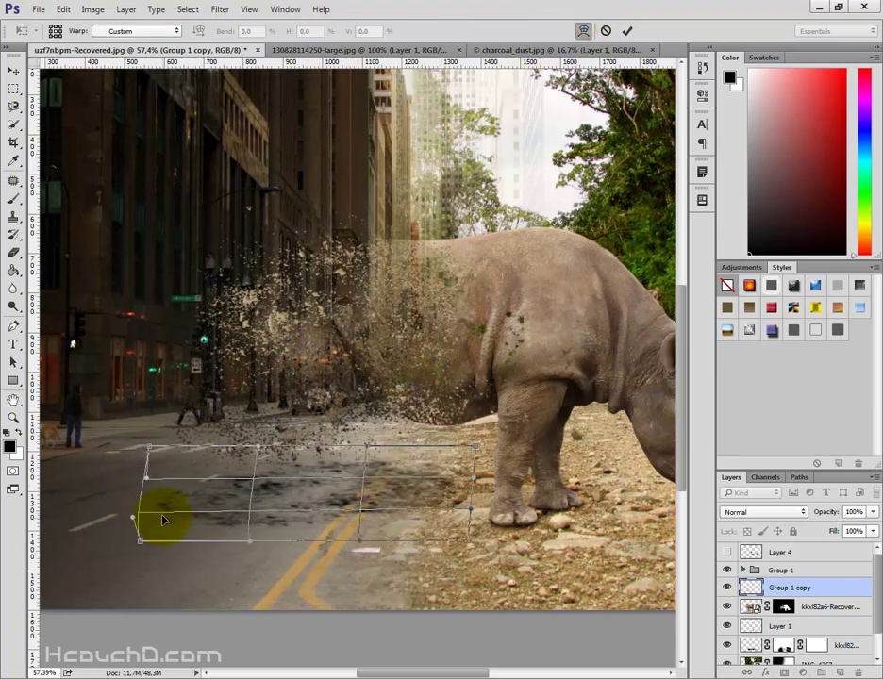
drag(378, 452, 420, 456)
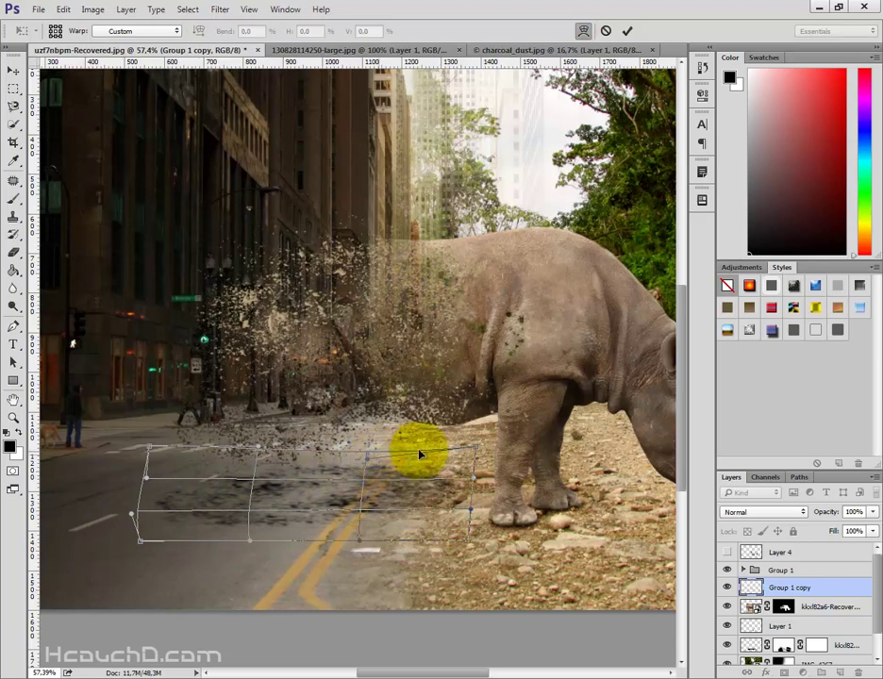
drag(479, 459, 475, 454)
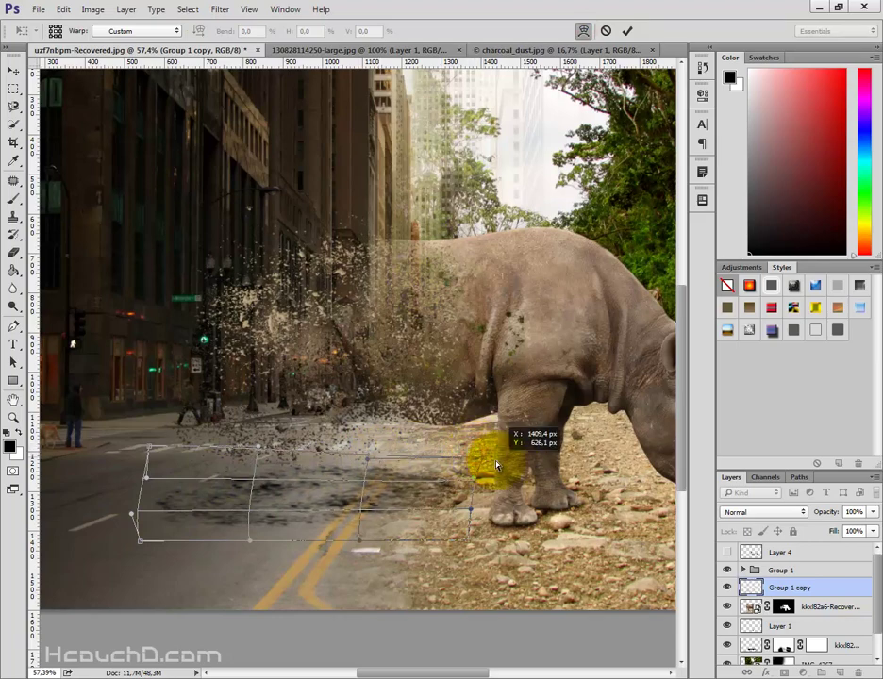
drag(481, 459, 484, 459)
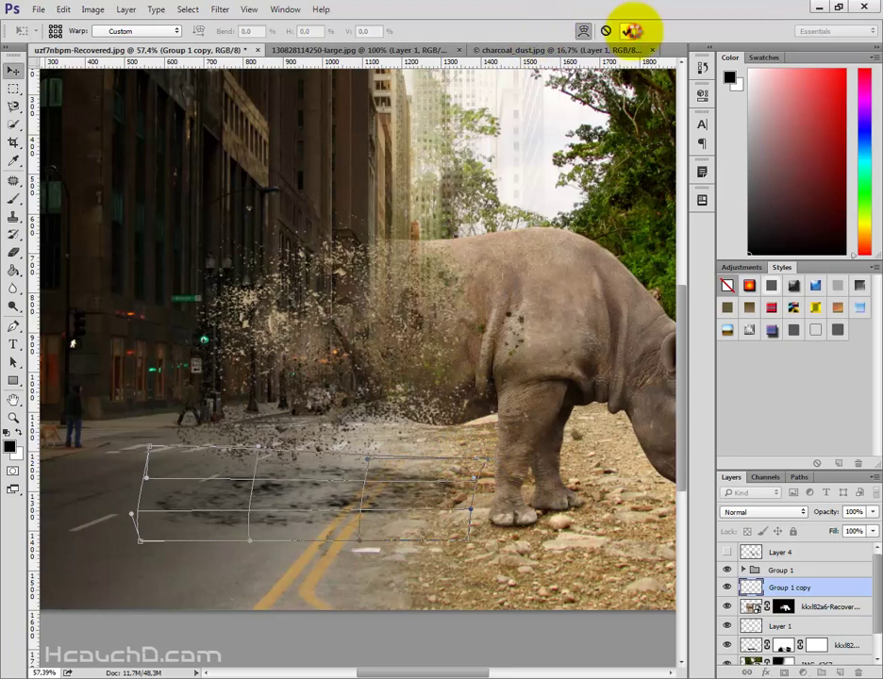
- Commit the warp, skew the shadow's bottom-left corner, and commit again
click(630, 31)
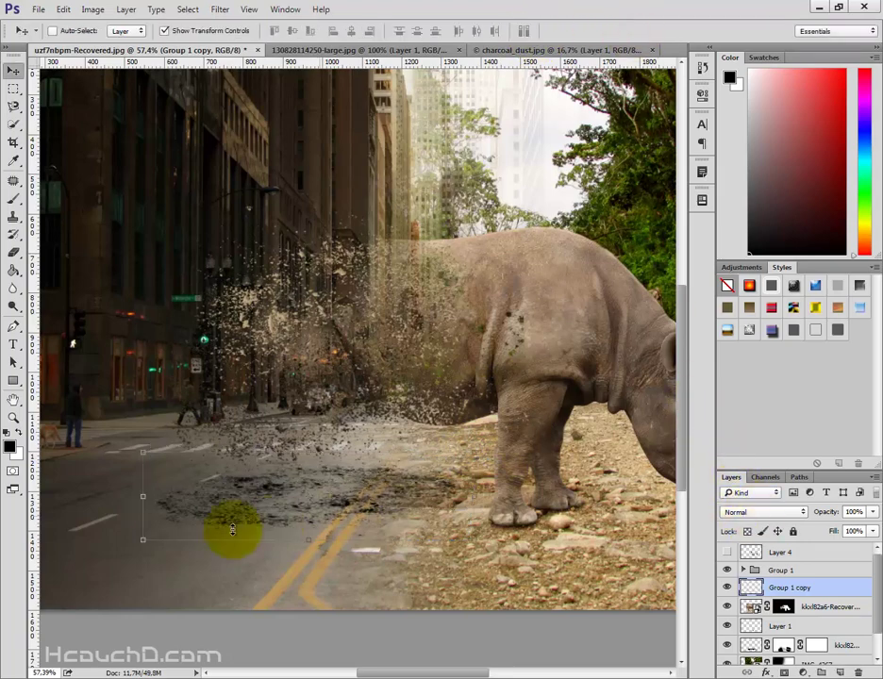
drag(144, 546, 132, 526)
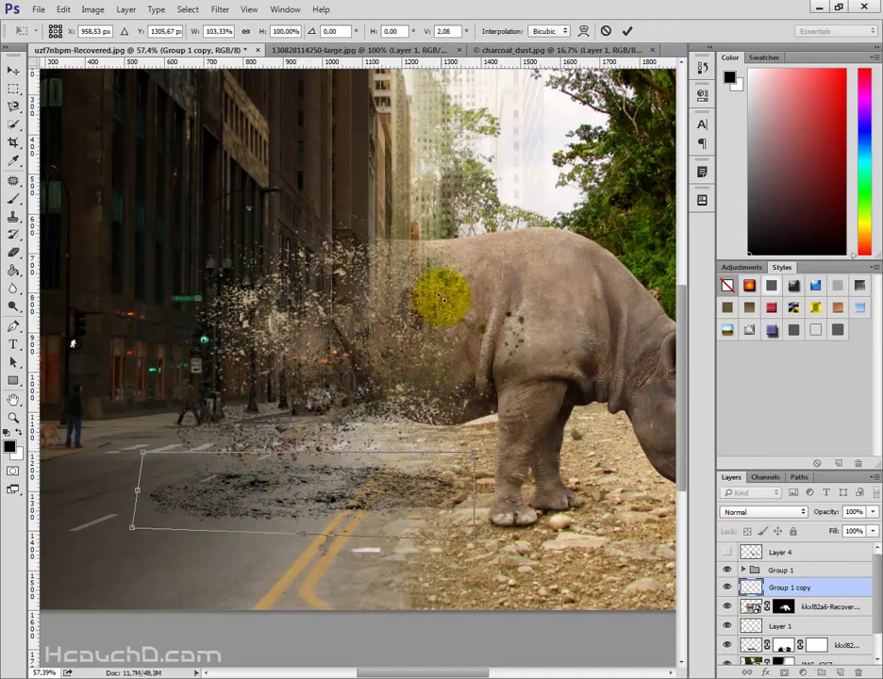
click(630, 34)
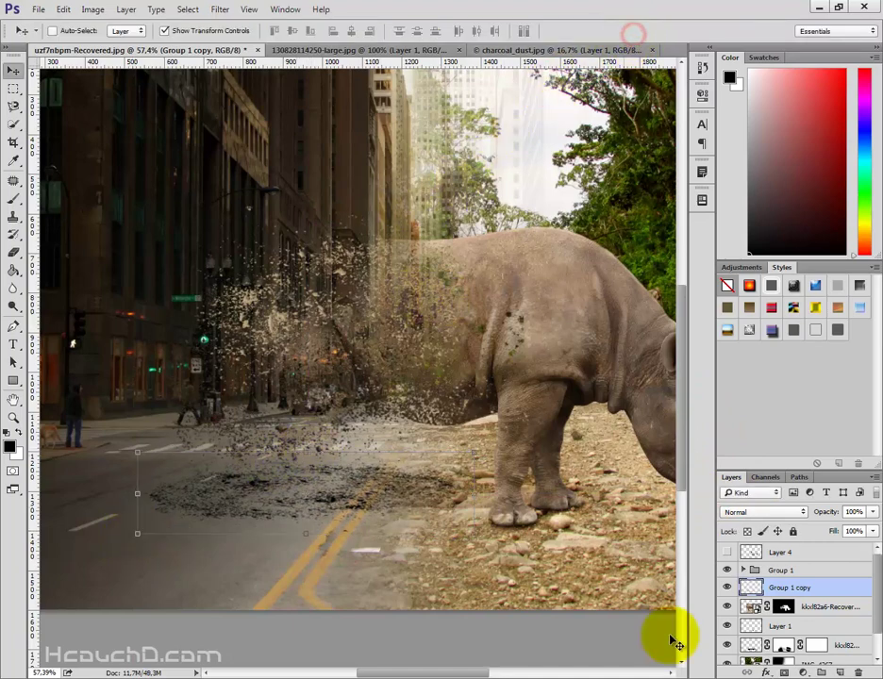
- Add a layer mask to Group 1 copy and set up a soft 343 px brush
click(784, 671)
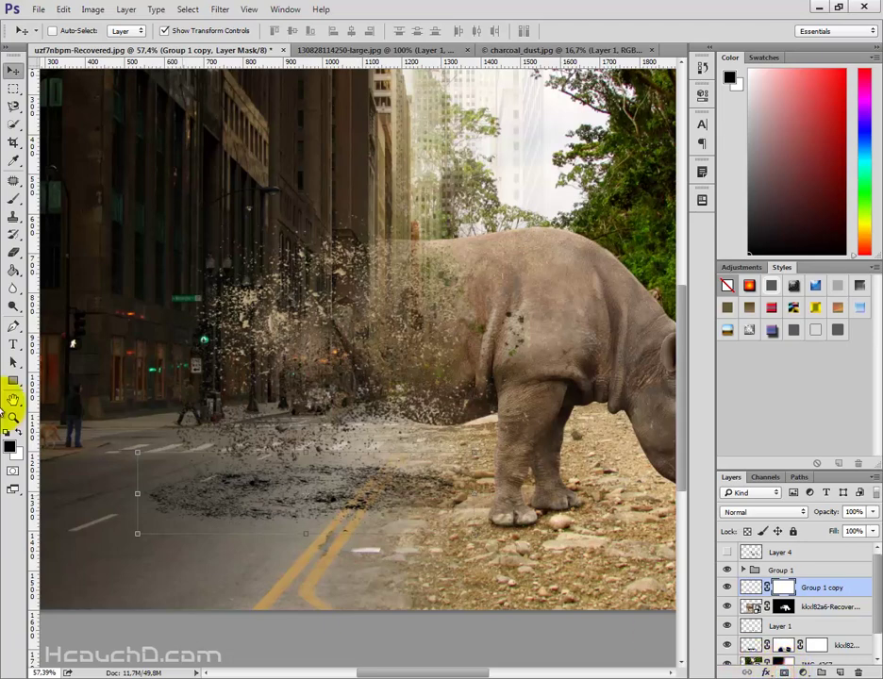
click(13, 198)
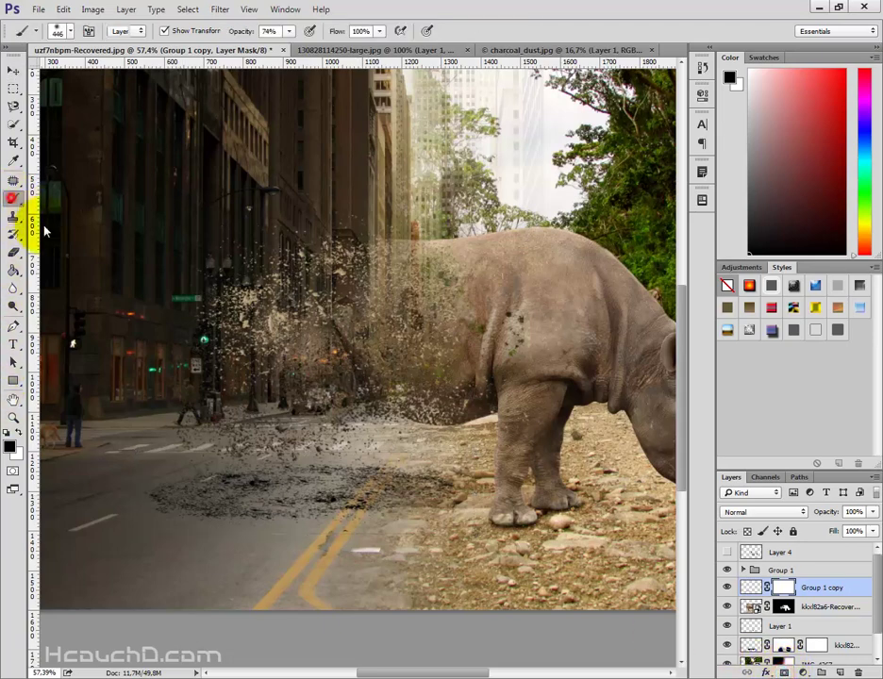
right_click(281, 523)
drag(425, 506, 421, 506)
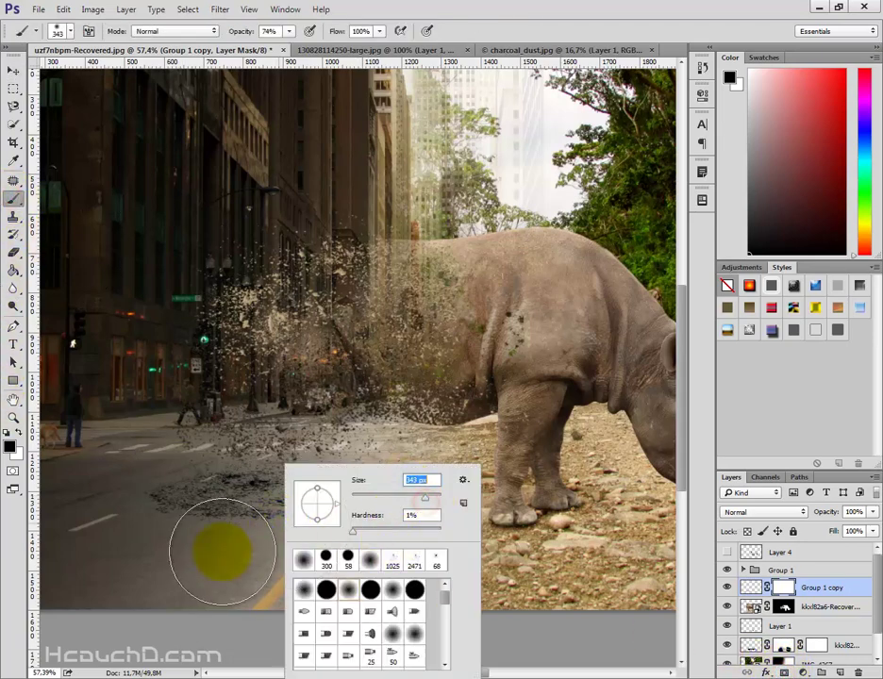
click(227, 559)
- Paint out parts of the shadow and dust on the mask, and blend the layer in Soft Light
mouse_move(310, 573)
mouse_down()
mouse_move(213, 582)
mouse_move(354, 384)
mouse_move(330, 407)
mouse_move(313, 404)
mouse_move(355, 403)
mouse_up()
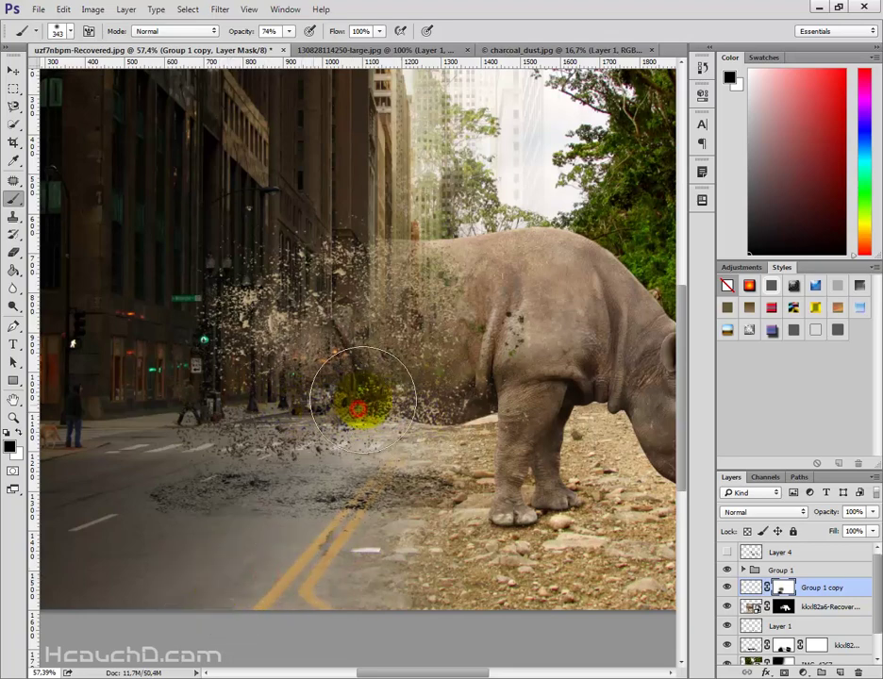
click(596, 449)
click(781, 512)
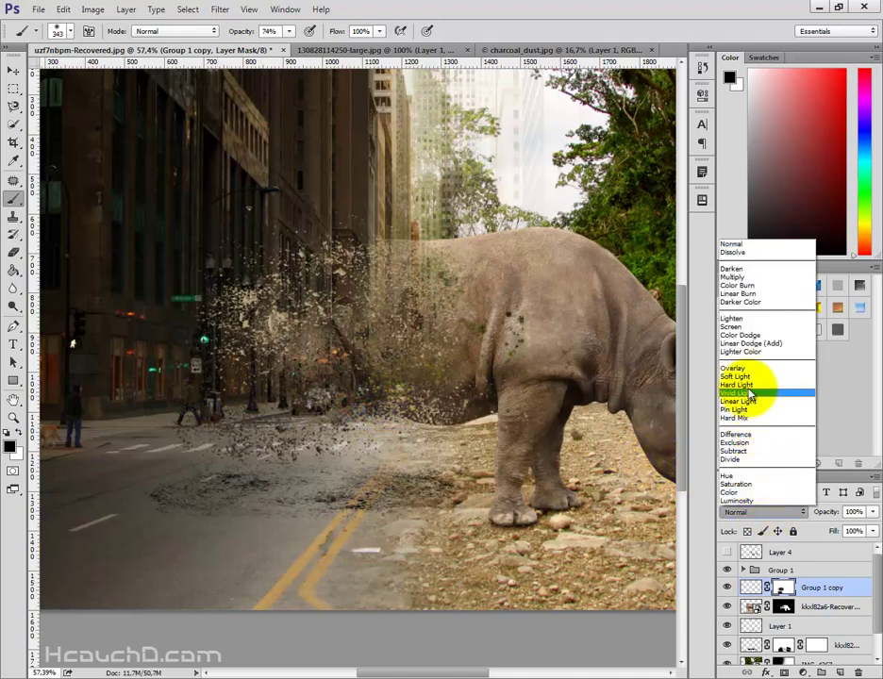
click(746, 378)
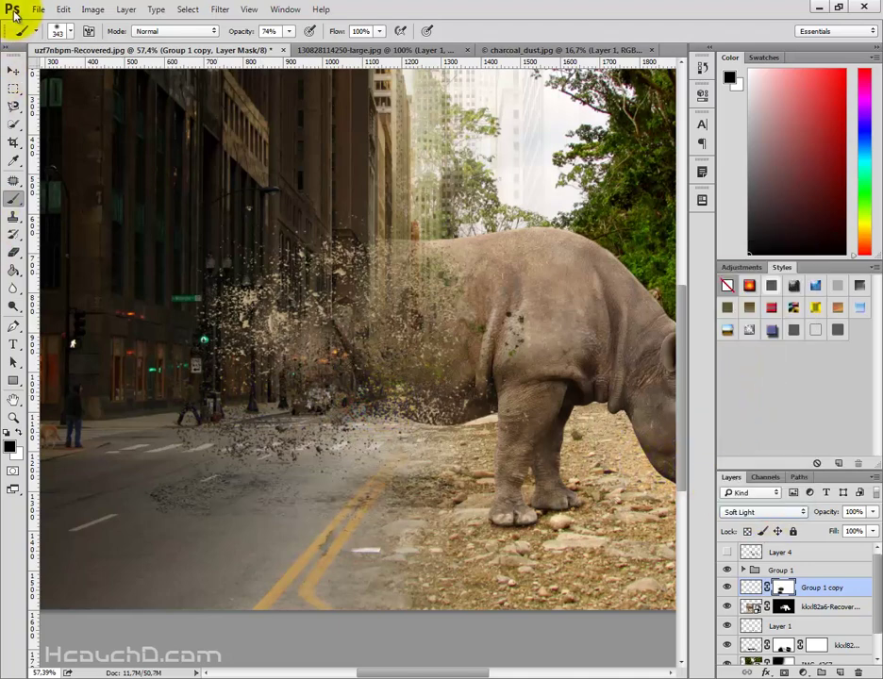
- Find and select the IMG_4267 background layer, checking its layer options menu
click(14, 72)
alt+scroll(316, 641, down, 2)
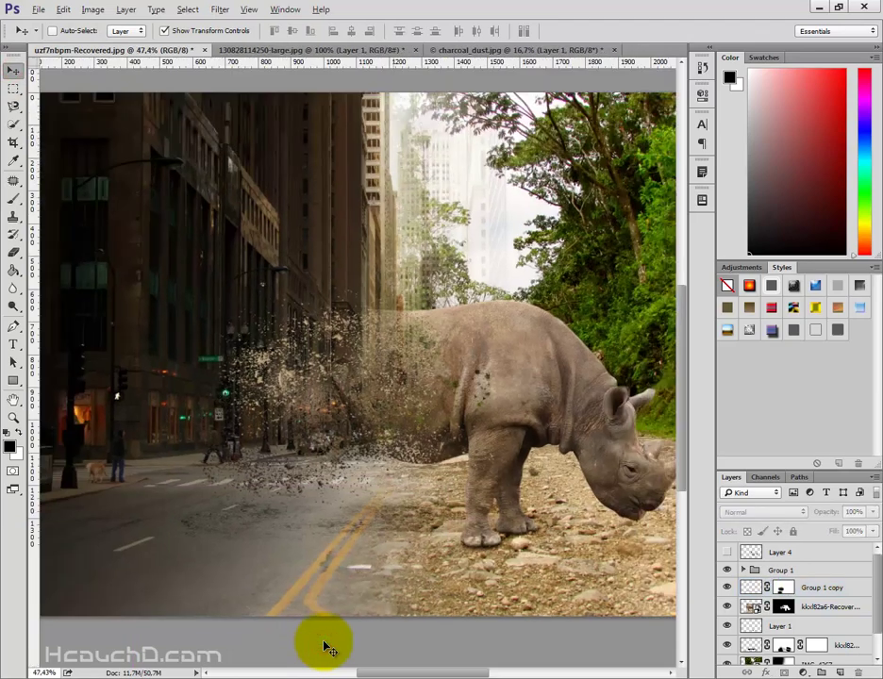
alt+scroll(321, 644, down, 1)
alt+scroll(217, 571, up, 1)
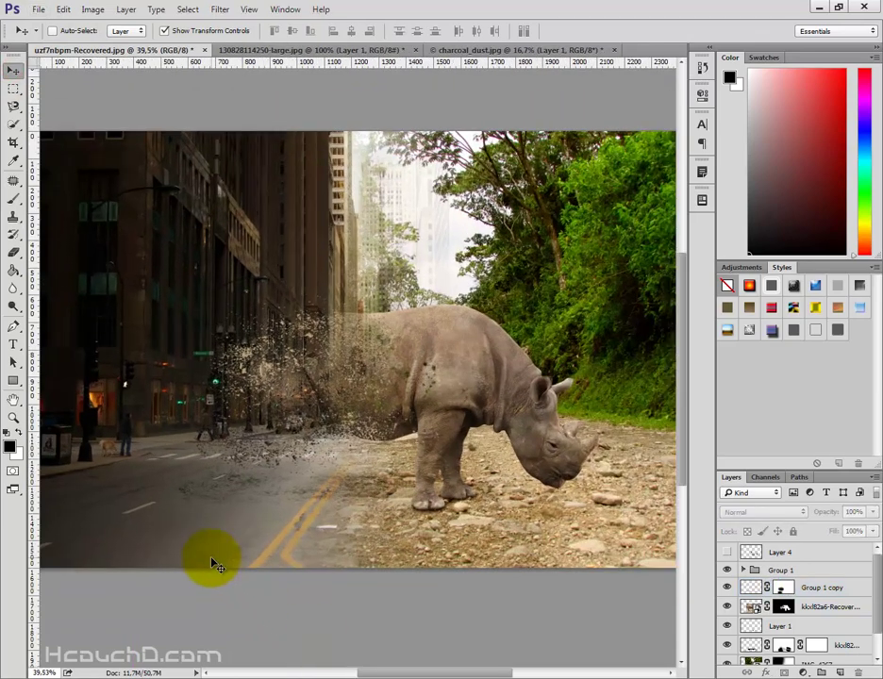
alt+scroll(216, 564, down, 1)
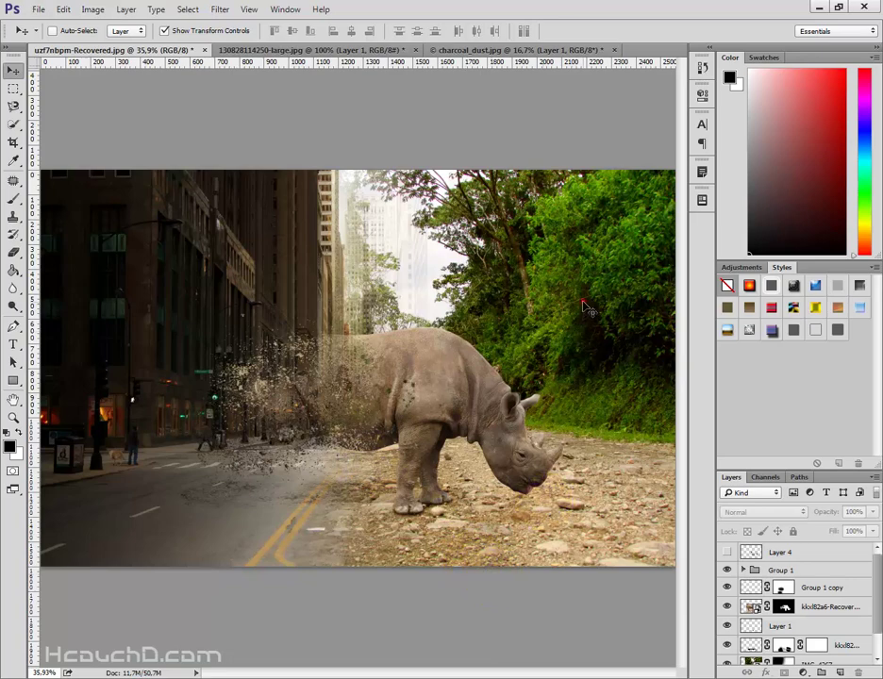
click(808, 658)
right_click(754, 657)
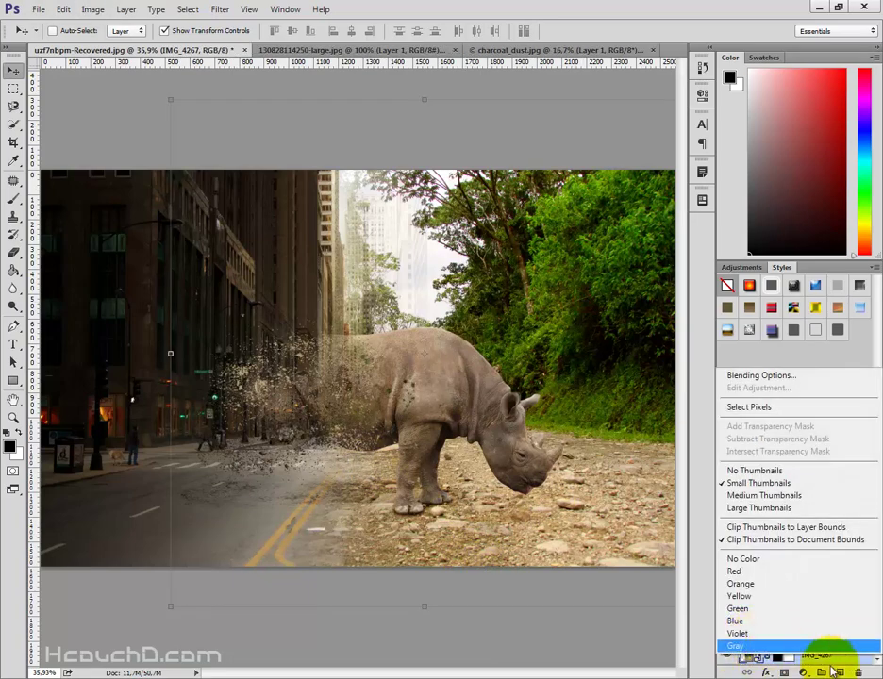
right_click(836, 659)
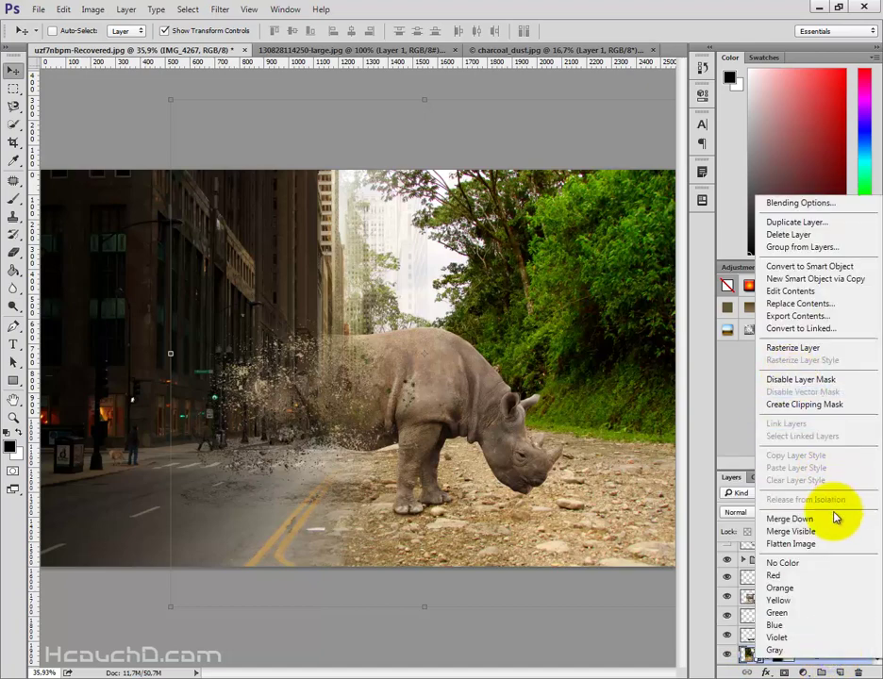
click(811, 350)
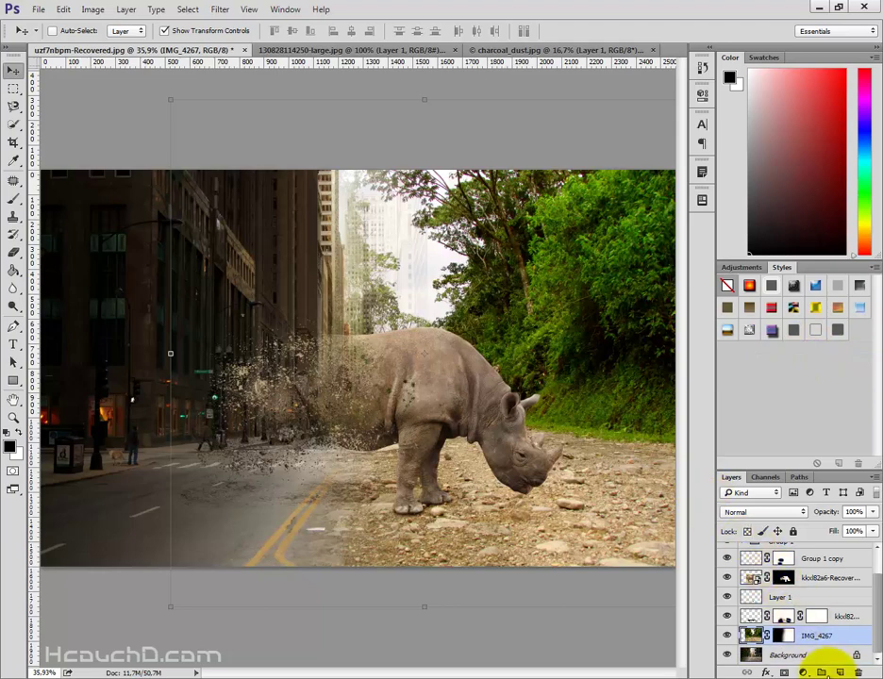
- Add a Hue/Saturation adjustment layer at saturation -46 and lightness +2
click(805, 672)
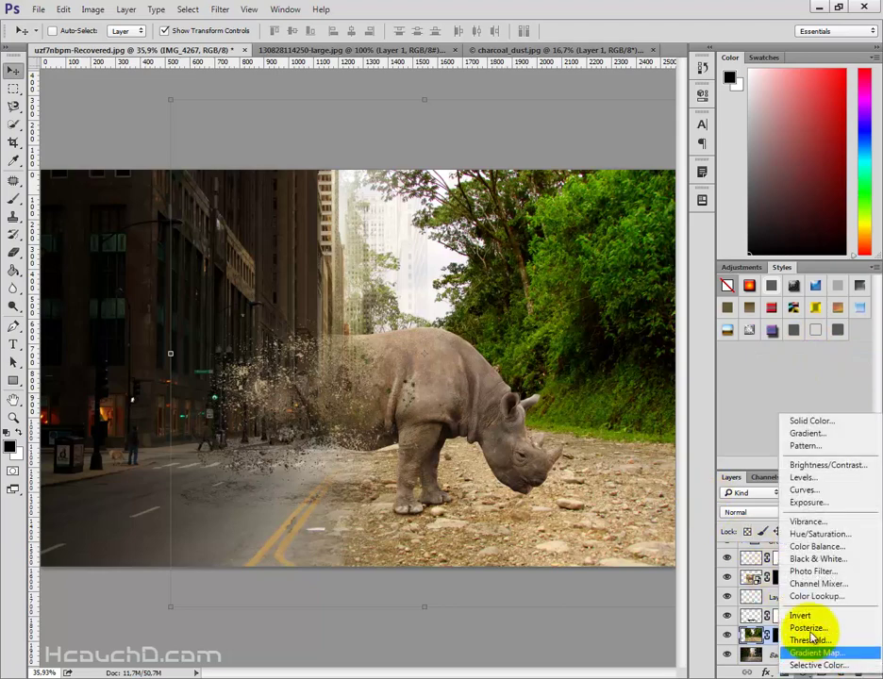
click(818, 534)
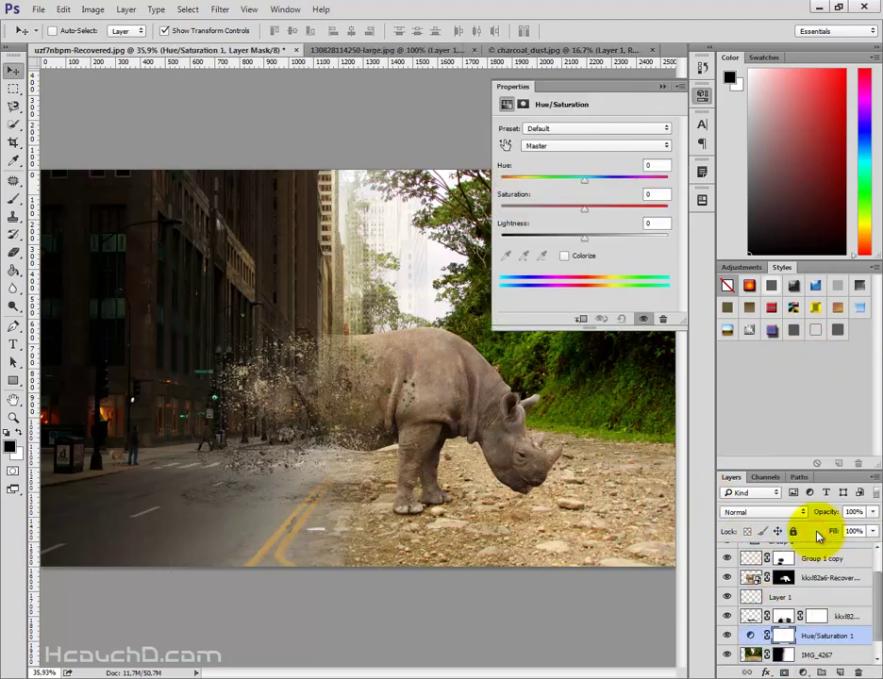
click(574, 202)
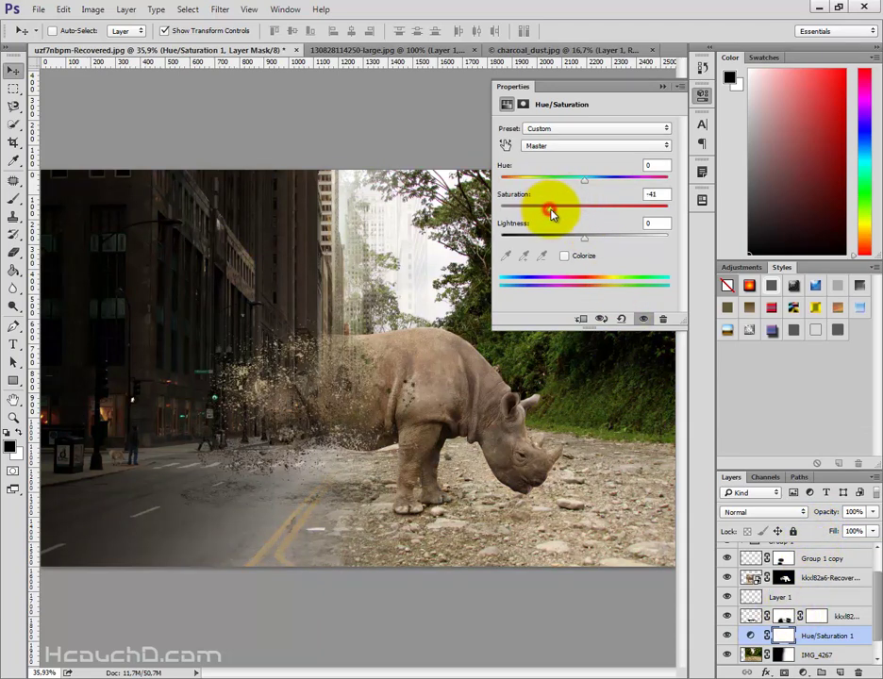
drag(551, 215, 587, 243)
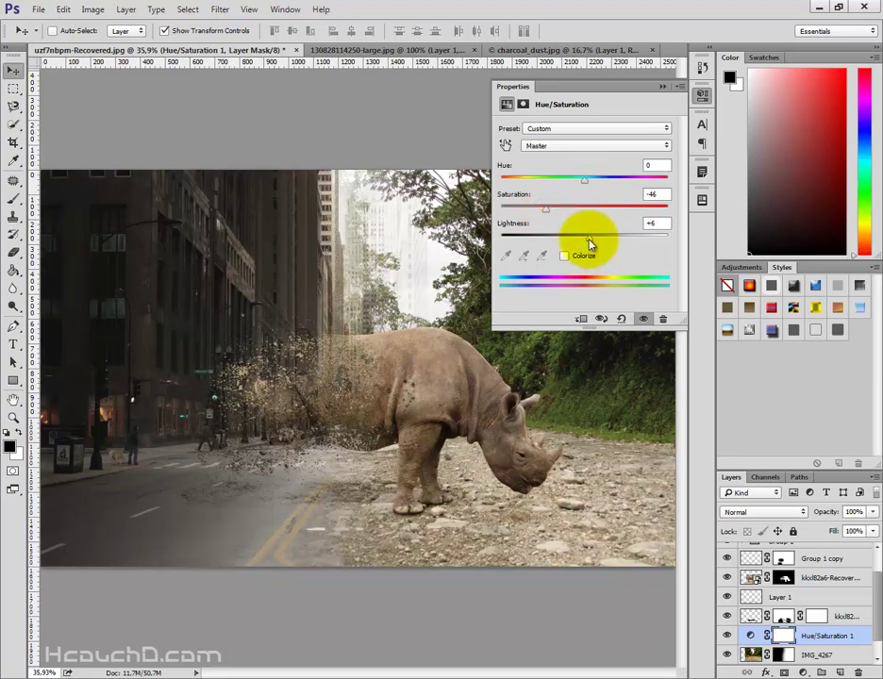
click(662, 84)
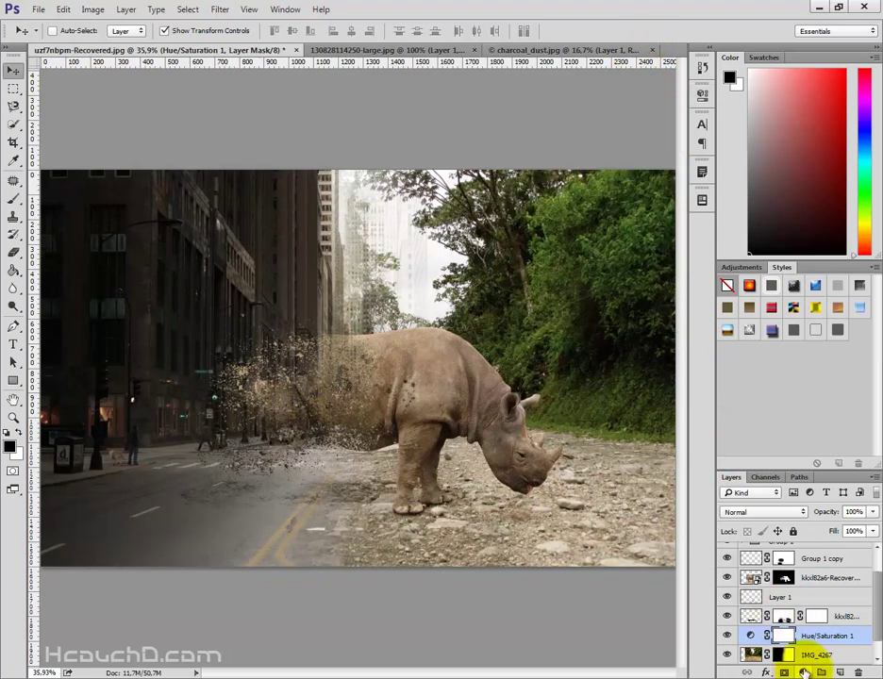
- Select Group 1 in the Layers panel as the adjustment target
click(803, 672)
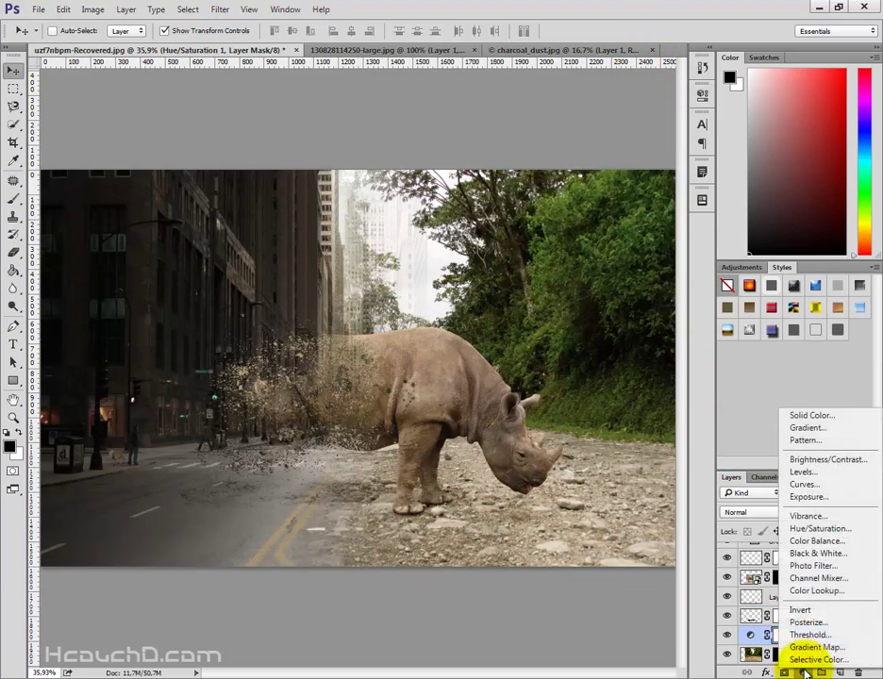
click(803, 672)
scroll(794, 622, up, 2)
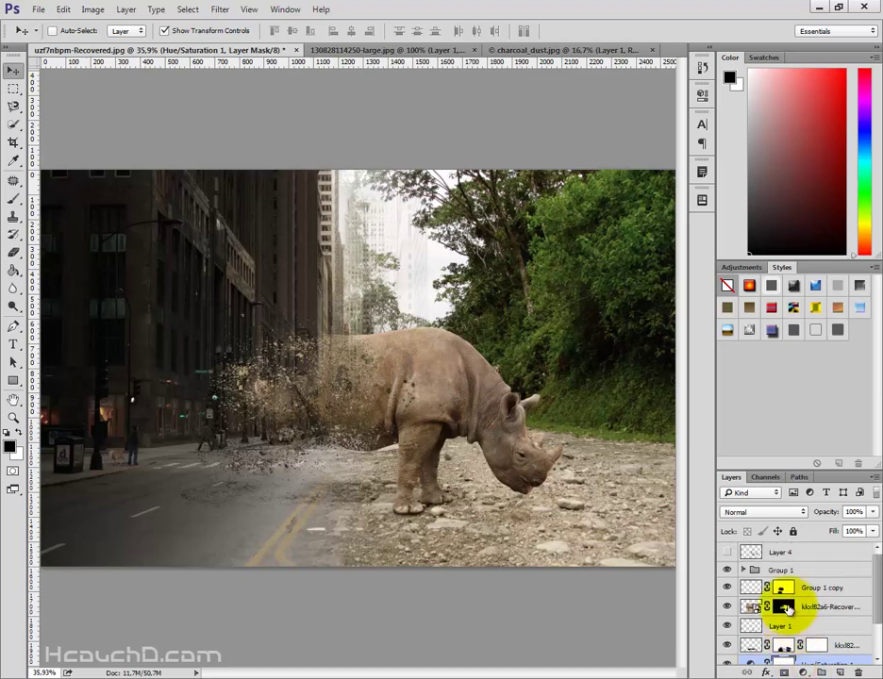
click(760, 553)
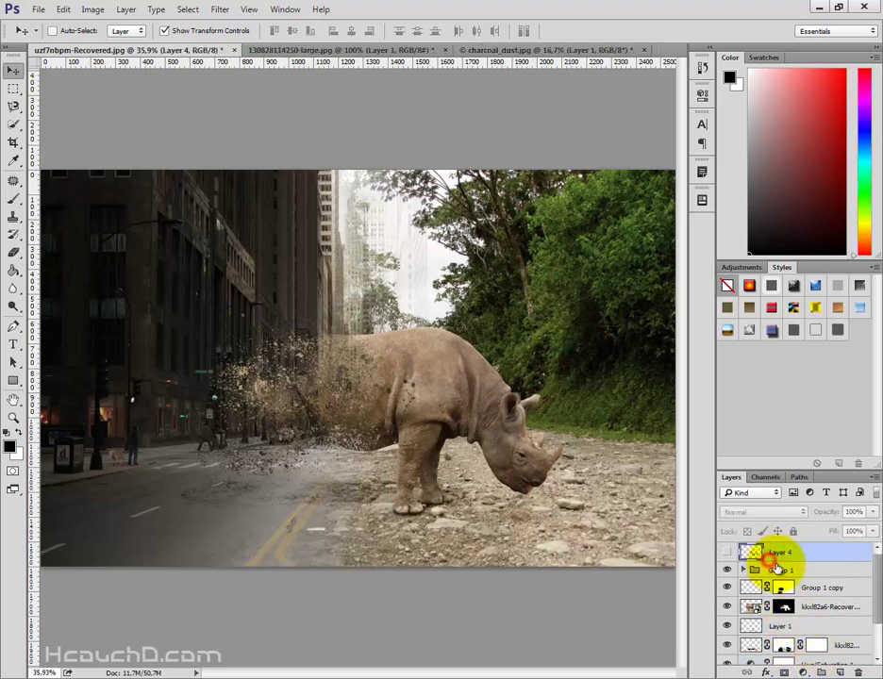
click(774, 567)
- Add a Brightness/Contrast adjustment layer with brightness 12 and contrast 8
click(809, 672)
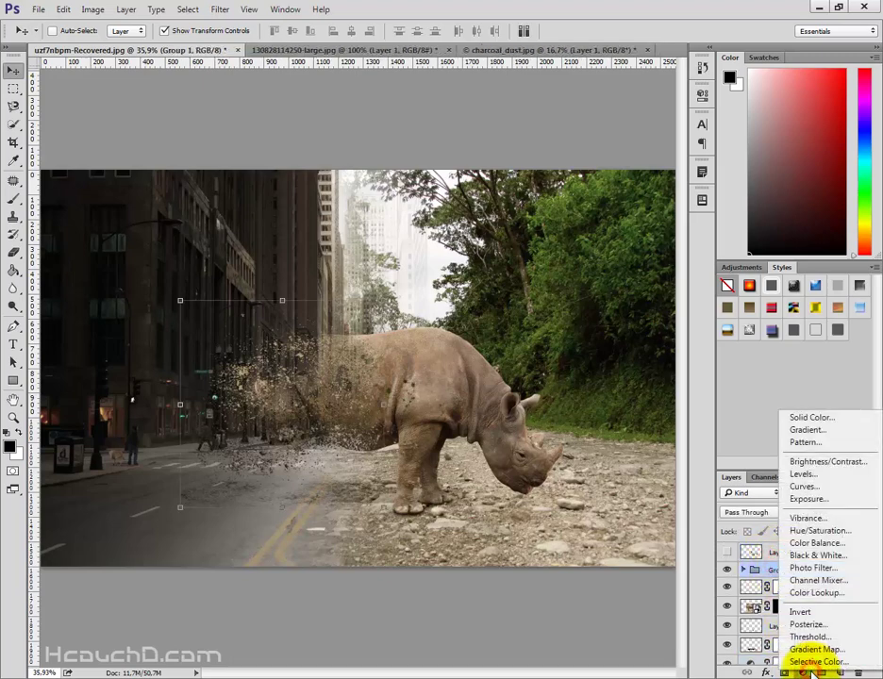
click(817, 463)
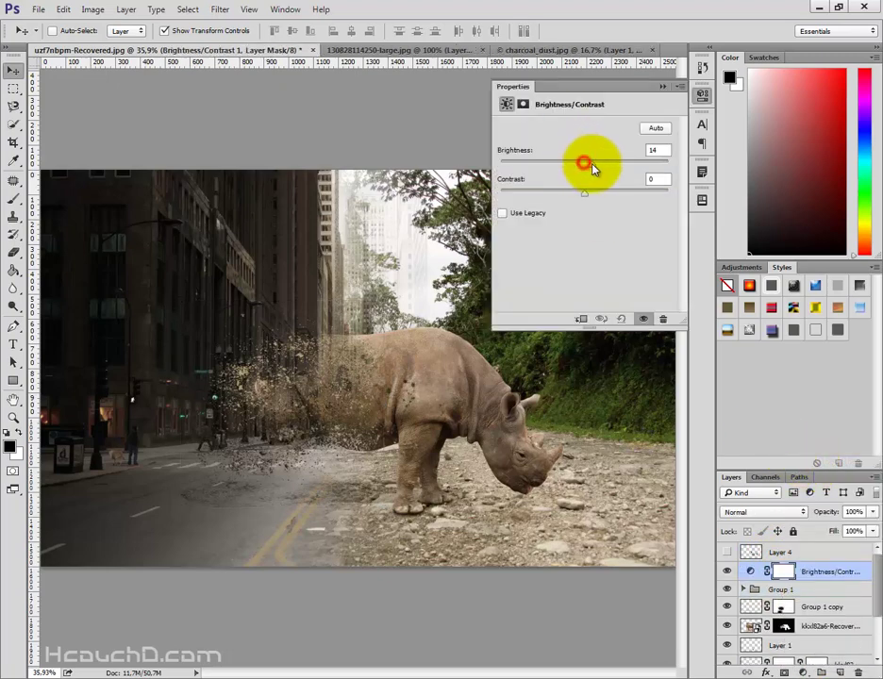
mouse_move(592, 168)
mouse_down()
mouse_move(616, 194)
mouse_move(592, 195)
mouse_up()
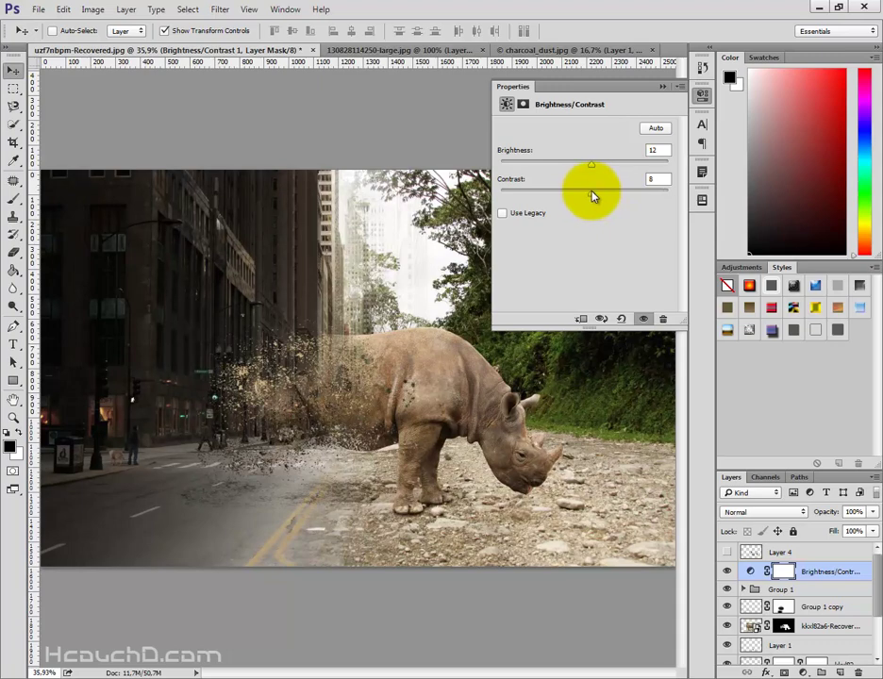
click(663, 85)
click(823, 625)
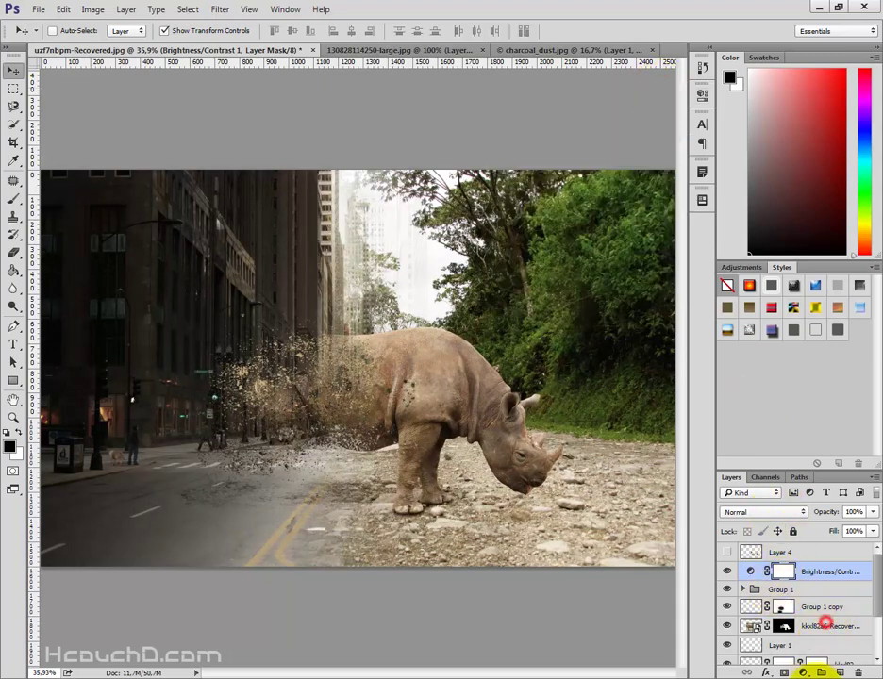
- Add a Hue/Saturation layer clipped to the rhino with saturation lowered to -27
click(802, 673)
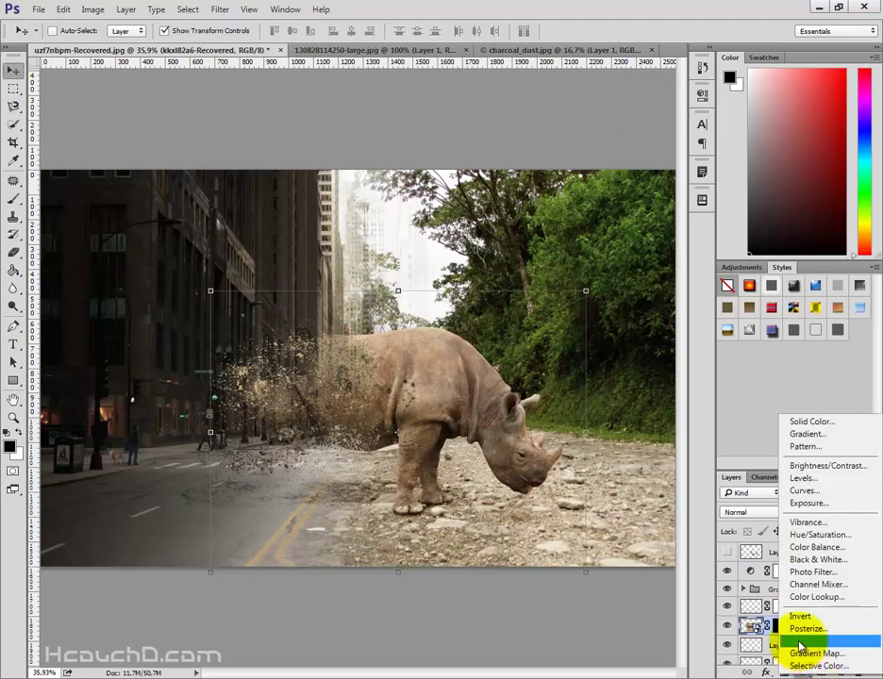
click(820, 534)
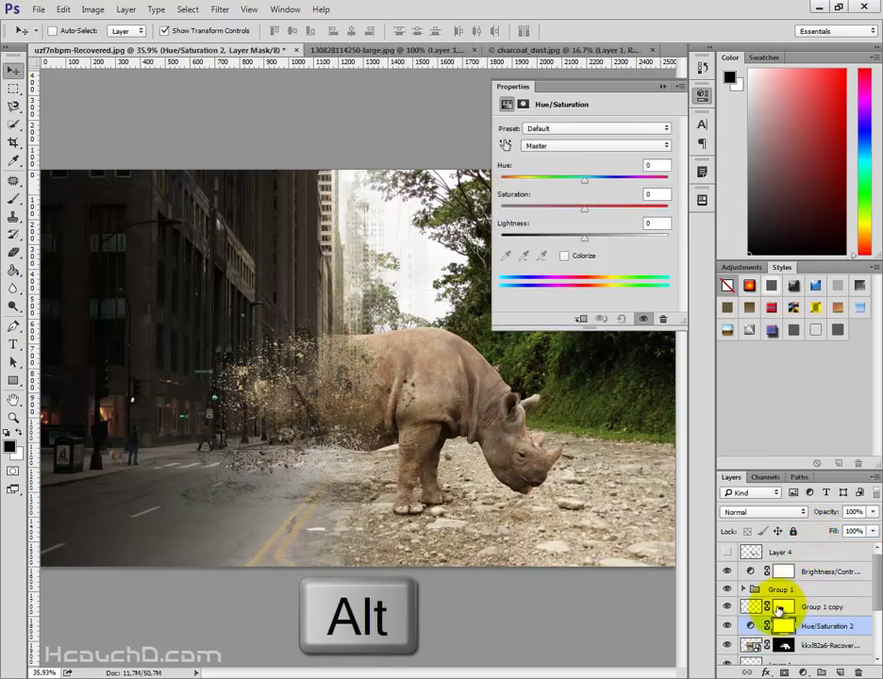
alt+click(753, 634)
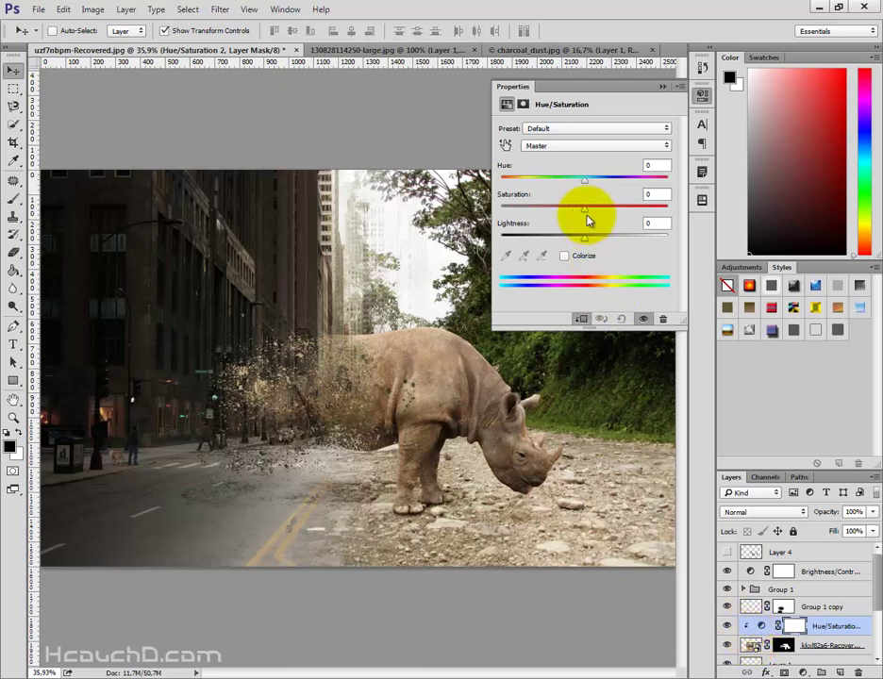
drag(585, 216, 567, 215)
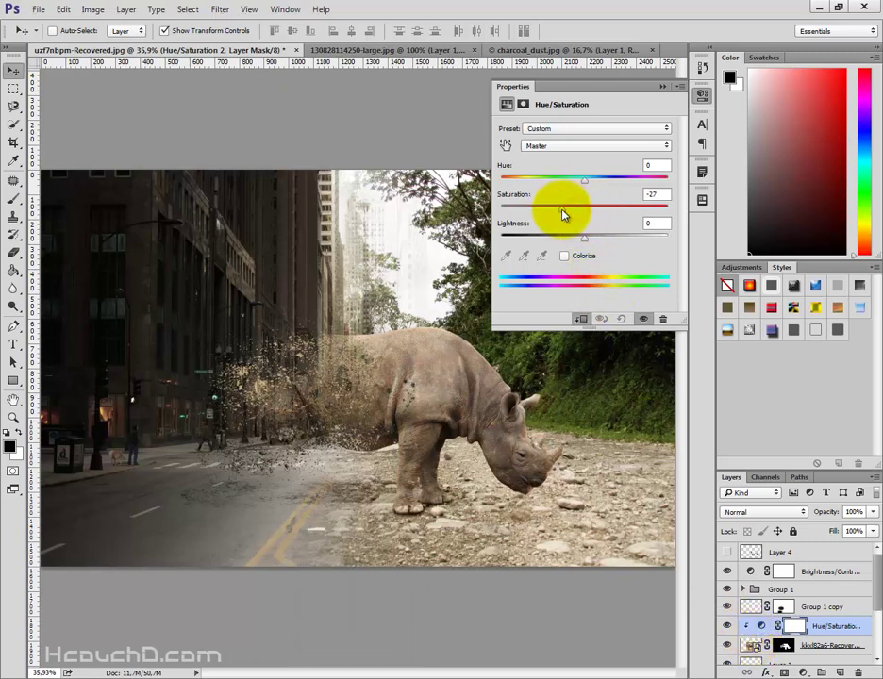
click(660, 86)
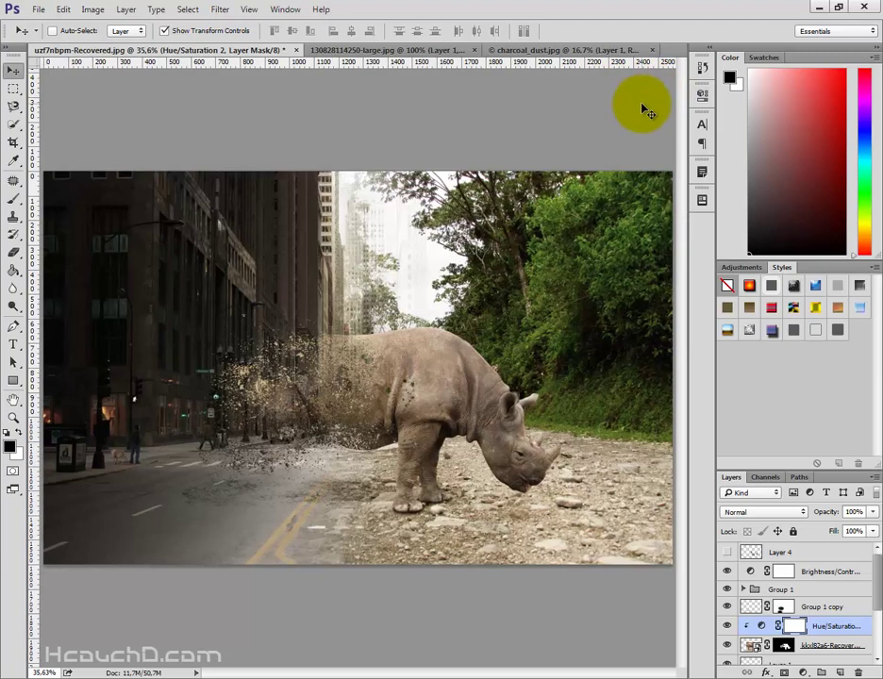
click(68, 673)
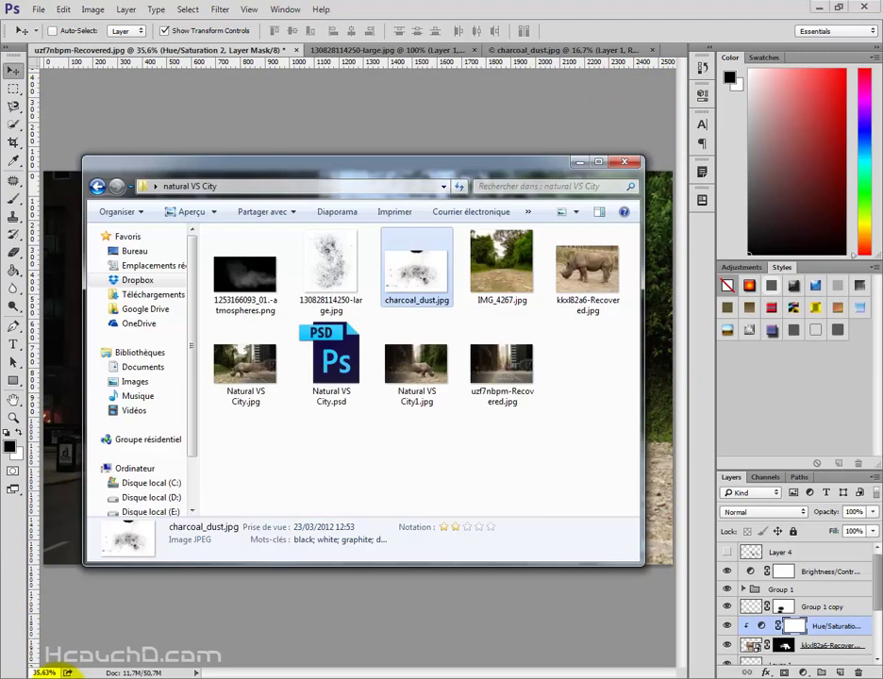
click(247, 280)
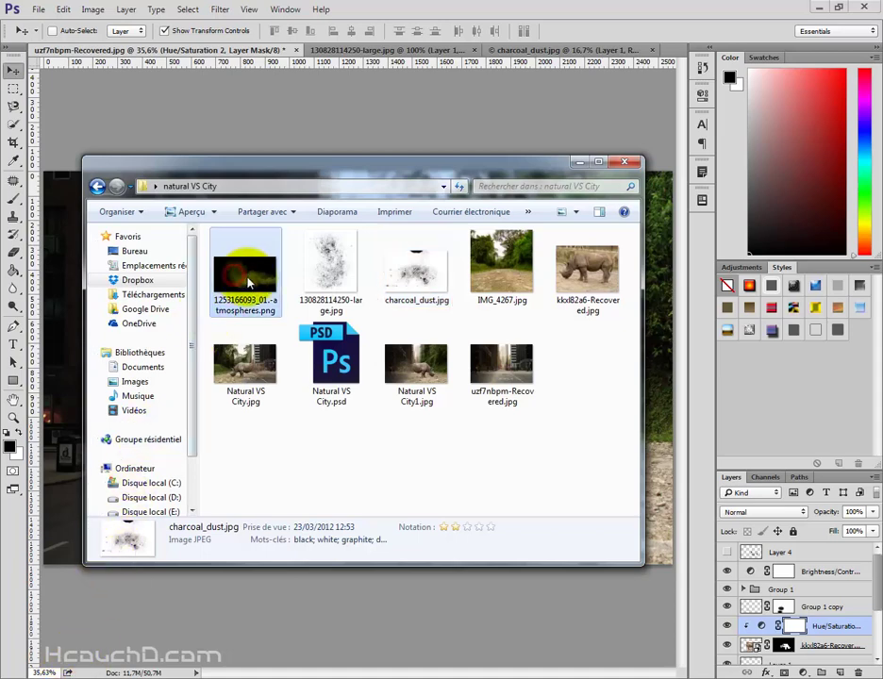
mouse_move(243, 278)
mouse_down()
mouse_move(669, 55)
mouse_move(660, 36)
mouse_up()
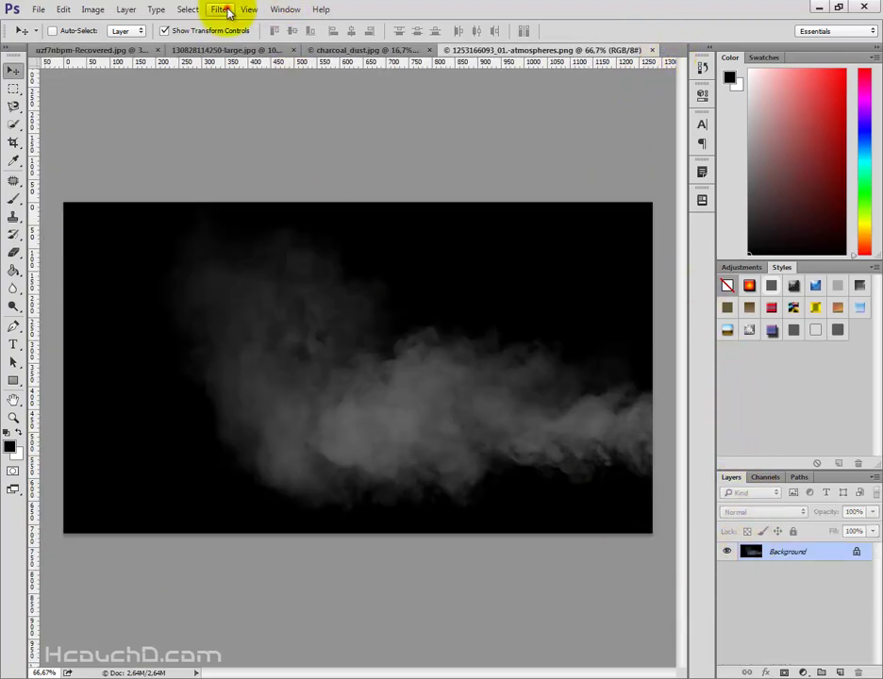
- Select the smoke with Color Range, sampling black, inverted, at fuzziness 168
click(221, 10)
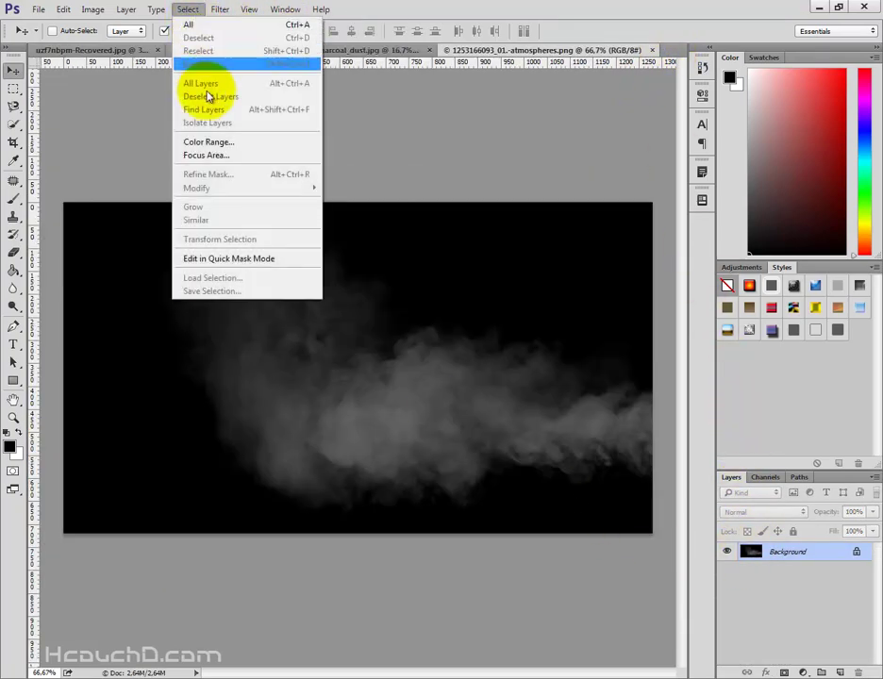
click(208, 142)
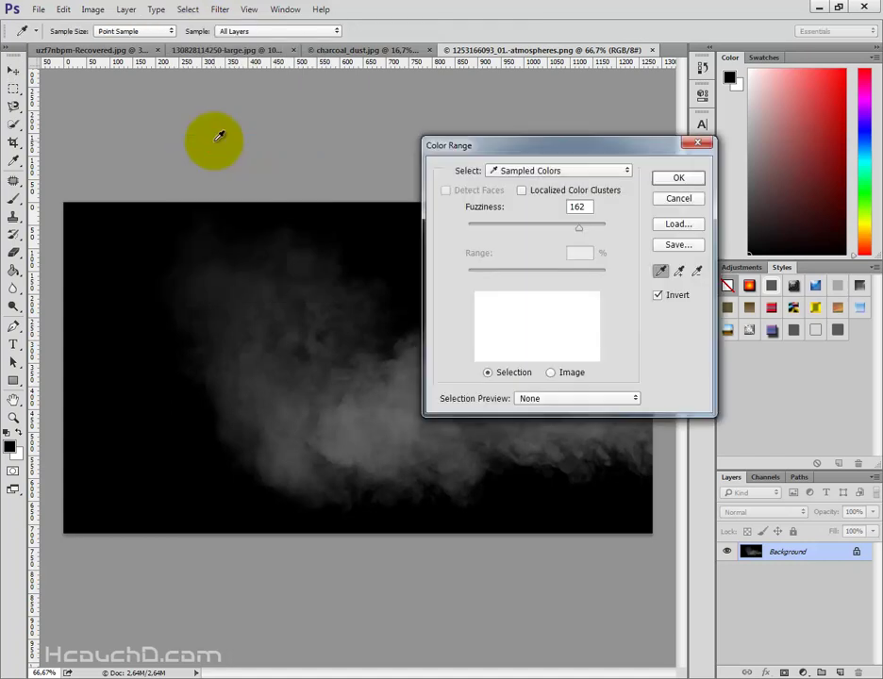
click(408, 248)
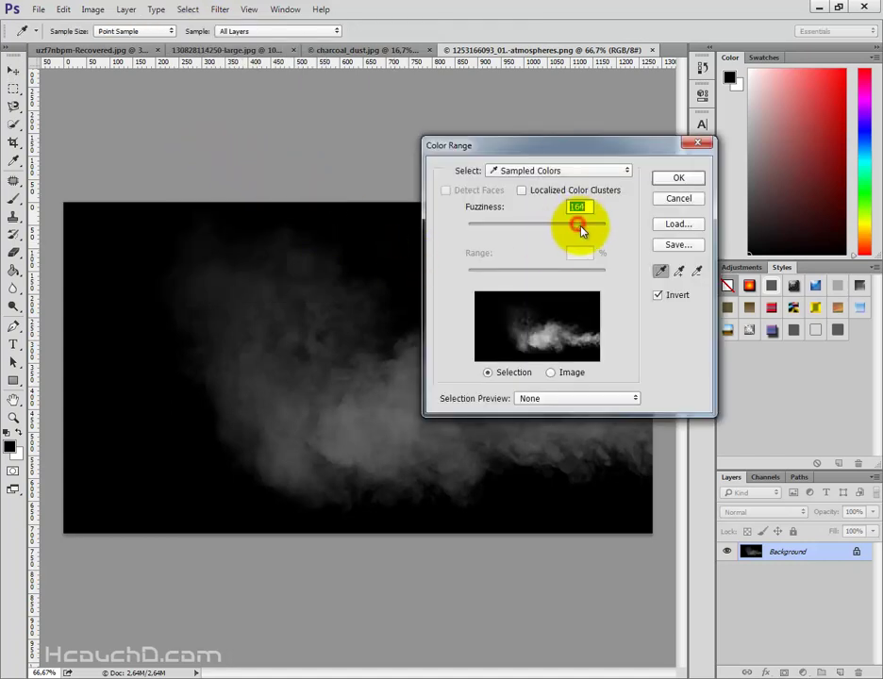
drag(580, 229, 584, 229)
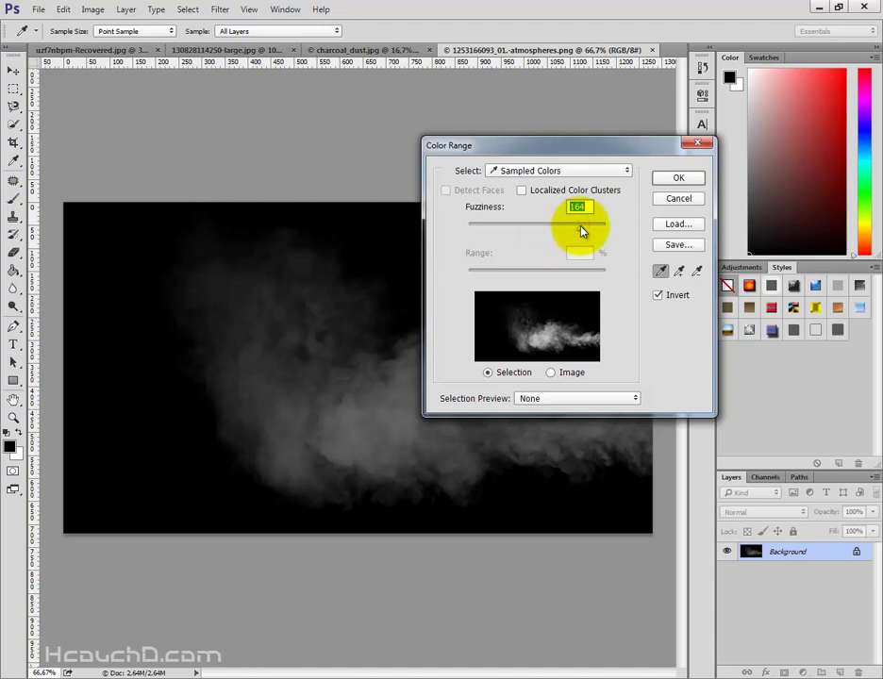
click(678, 178)
key(v)
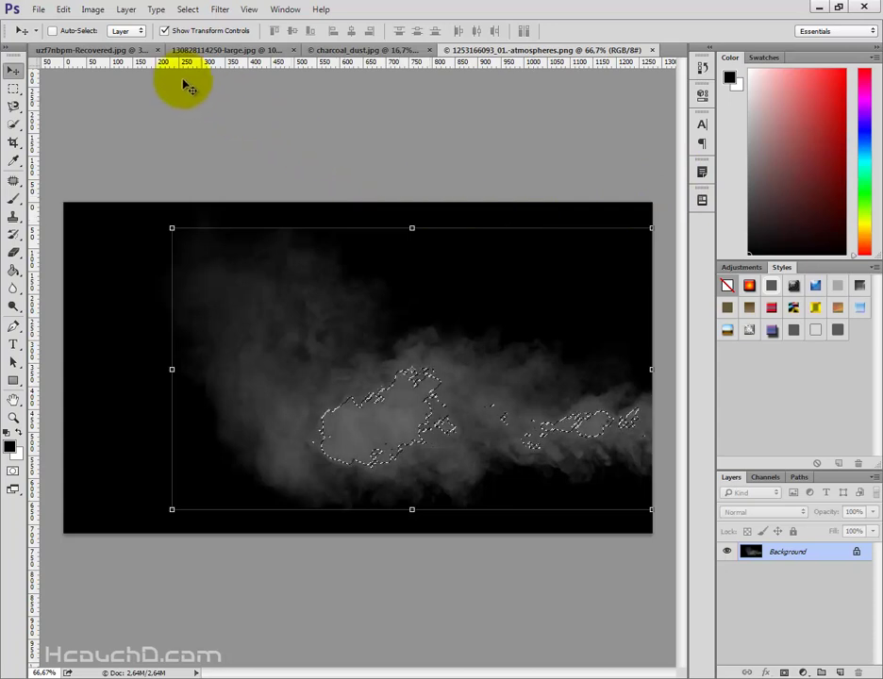
- Copy the selected smoke onto its own layer with Layer Via Copy
click(13, 88)
right_click(397, 359)
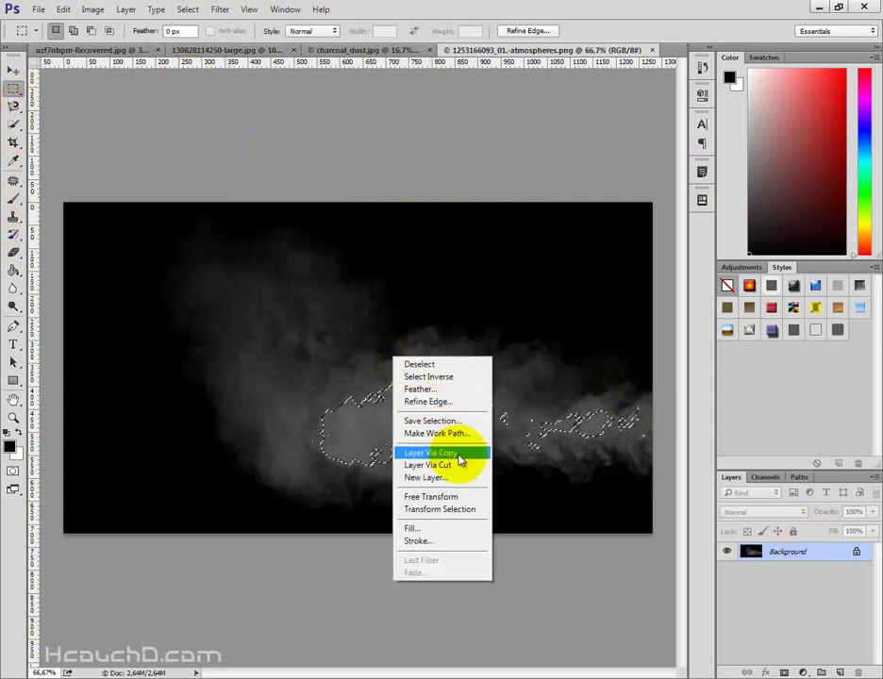
click(458, 453)
- Duplicate the smoke layer into the uzf7nbpm-Recovered.jpg rhino document
right_click(831, 551)
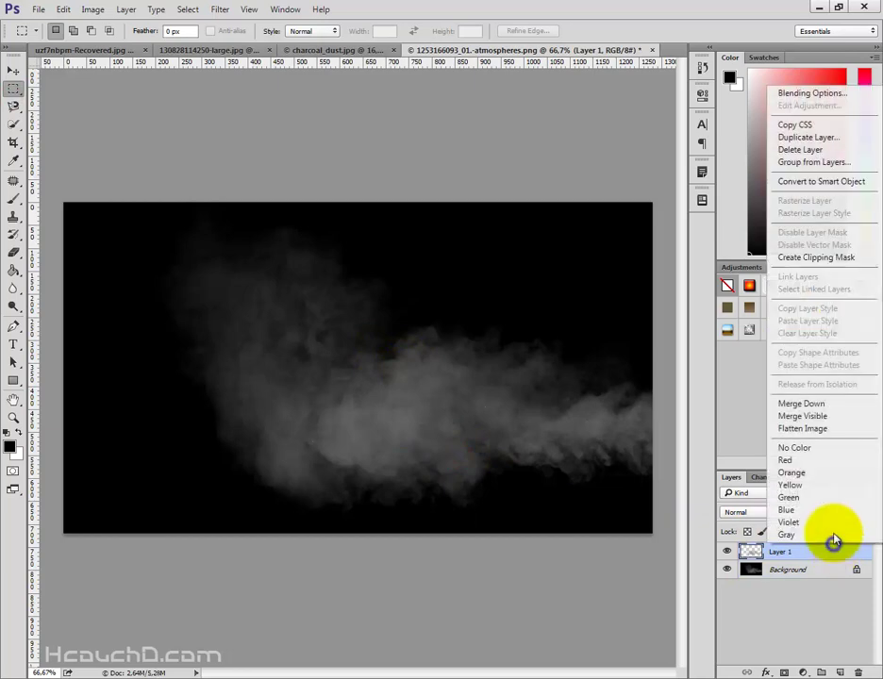
click(815, 138)
click(463, 263)
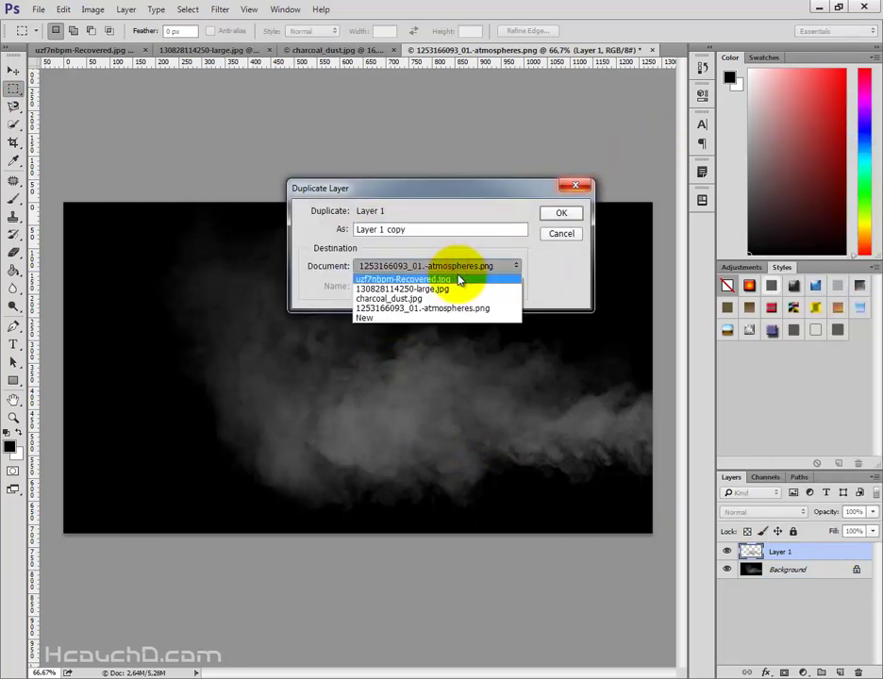
click(457, 274)
click(569, 211)
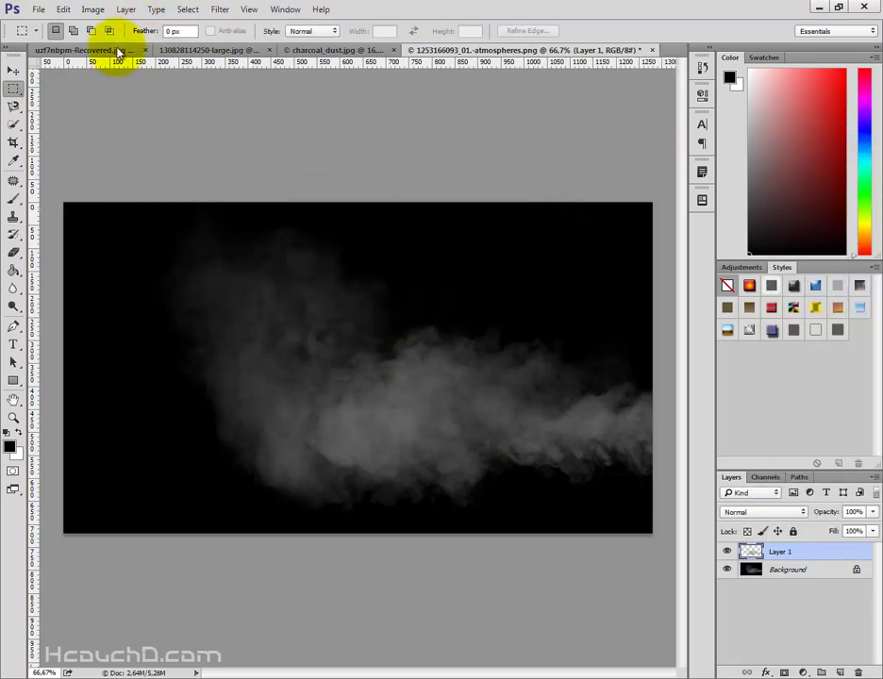
click(116, 52)
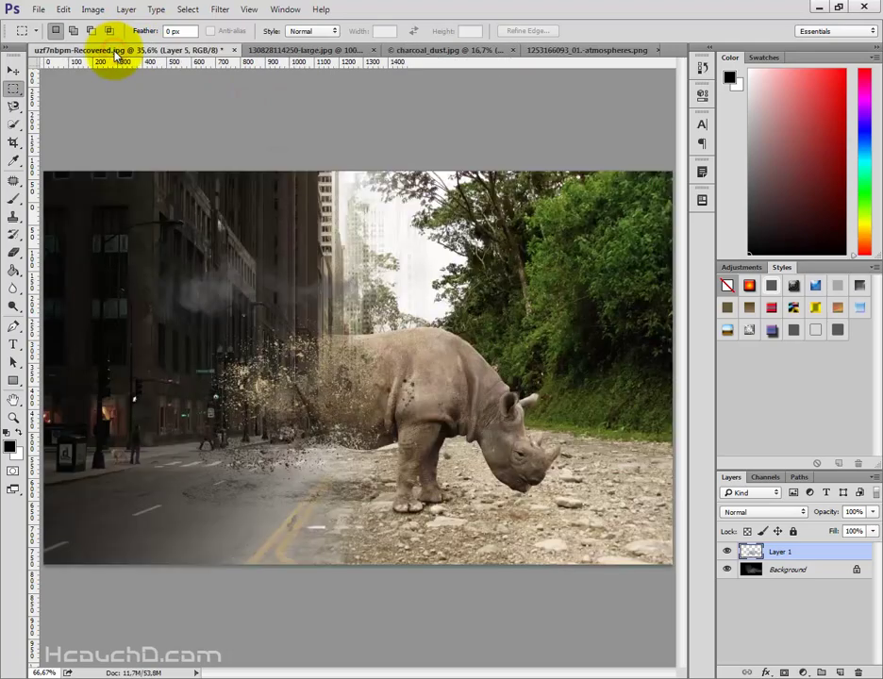
- Stretch Layer 5's smoke taller over the debris and move it beneath the rhino layer
click(12, 69)
drag(319, 379, 325, 452)
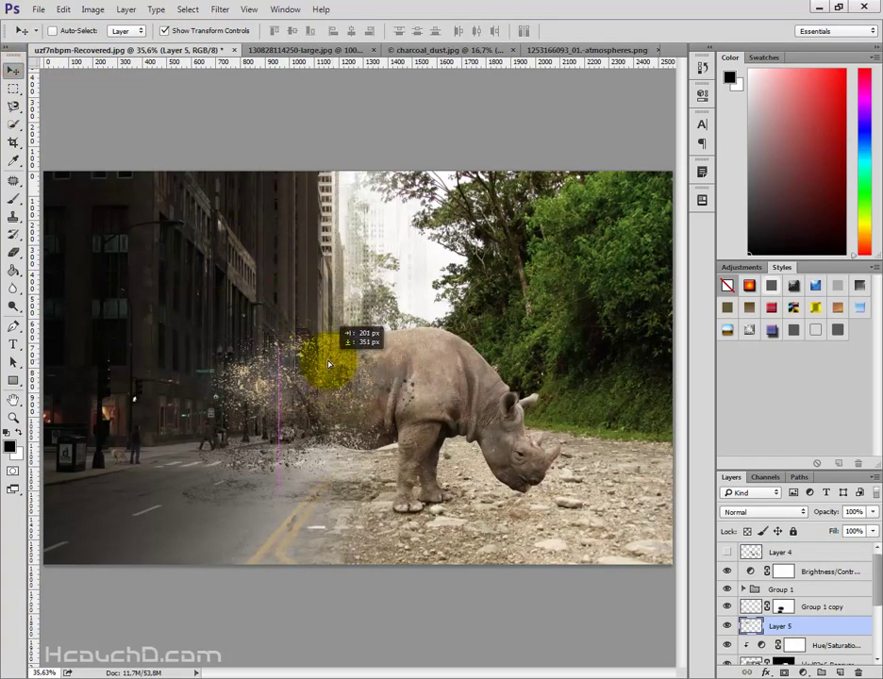
alt+scroll(229, 354, up, 1)
alt+scroll(229, 355, up, 1)
drag(415, 390, 399, 393)
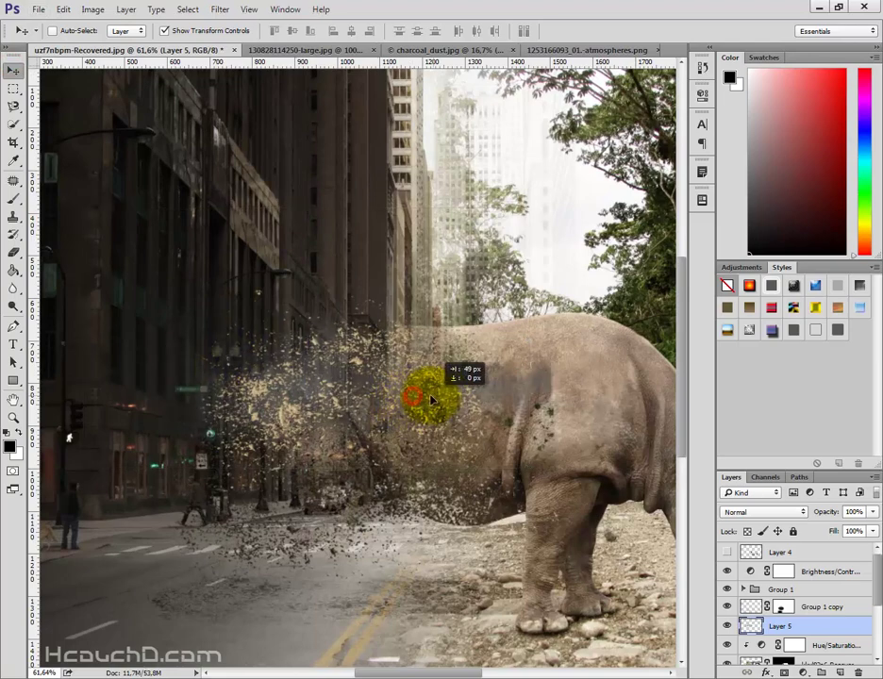
drag(299, 455, 318, 517)
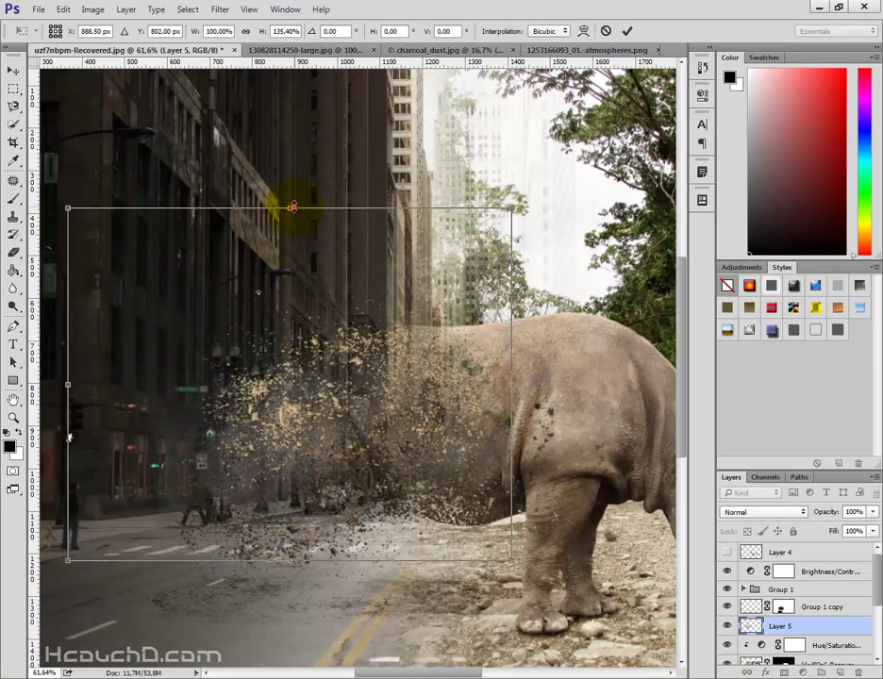
drag(292, 206, 292, 199)
drag(333, 415, 334, 374)
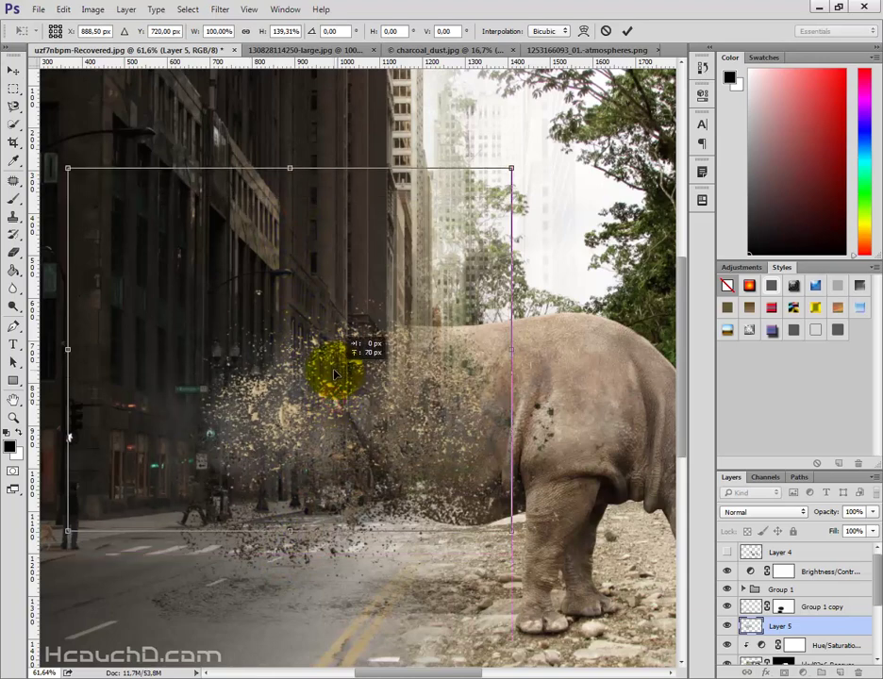
click(636, 28)
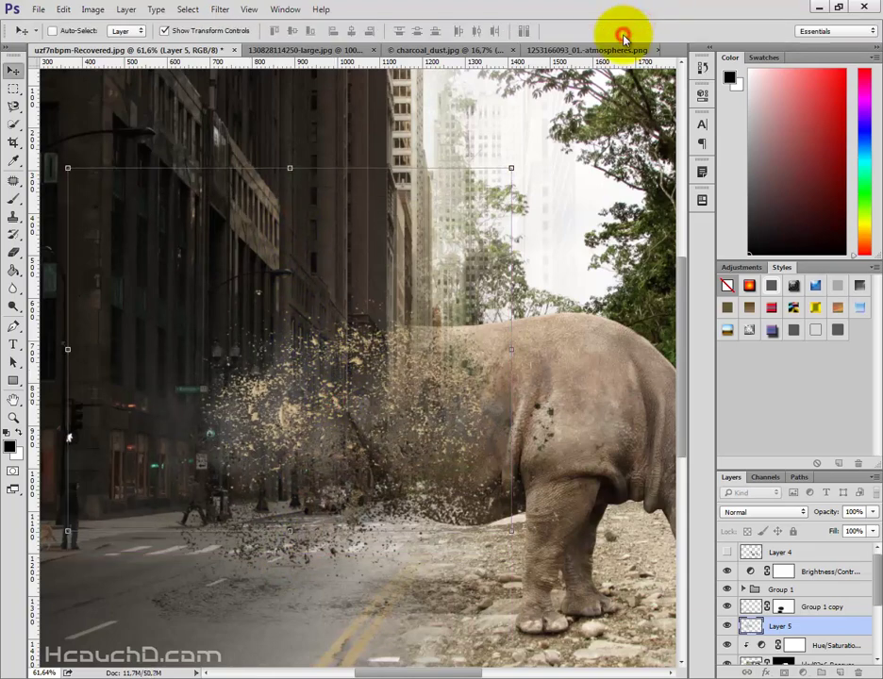
drag(780, 666, 781, 636)
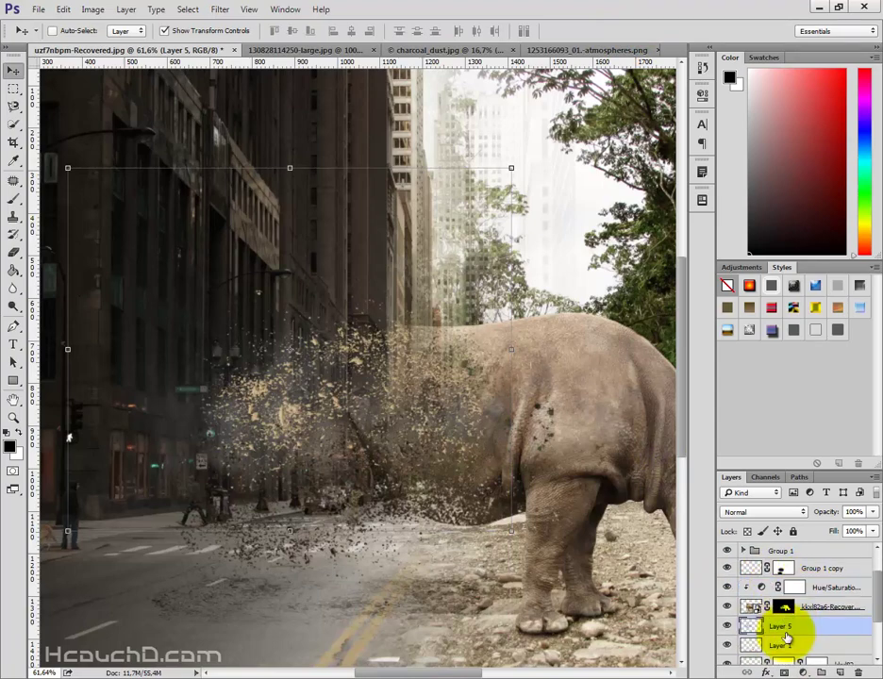
- Give Layer 5 a tan Color Overlay (a68d75) sampled from the debris
double_click(839, 629)
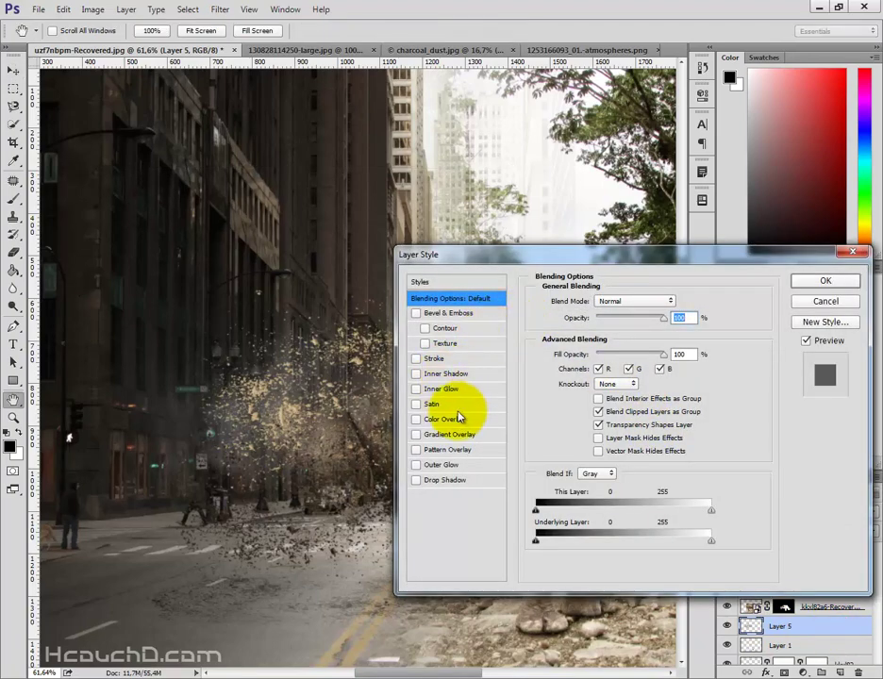
click(451, 418)
drag(536, 244, 703, 278)
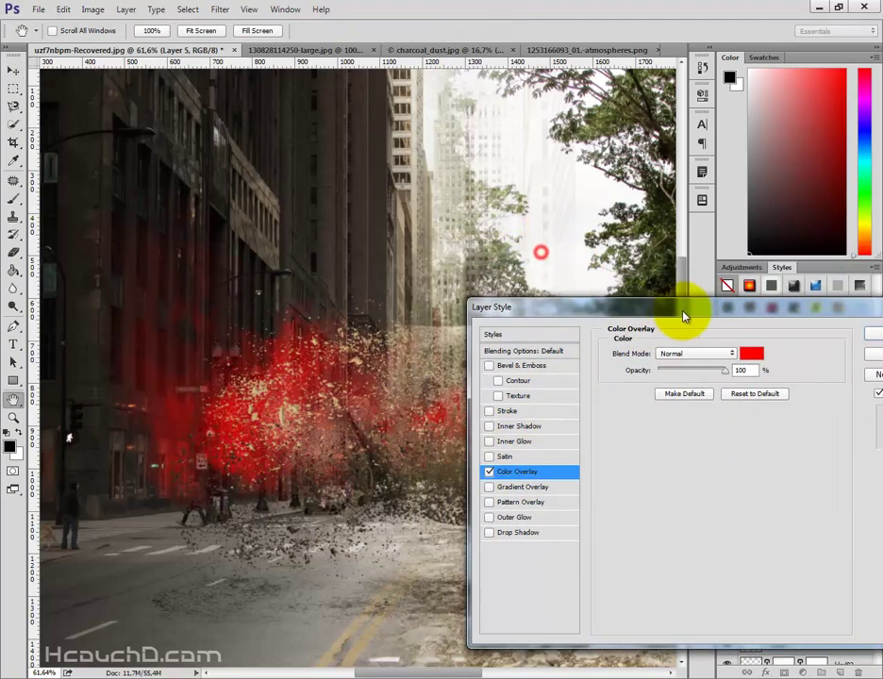
click(843, 332)
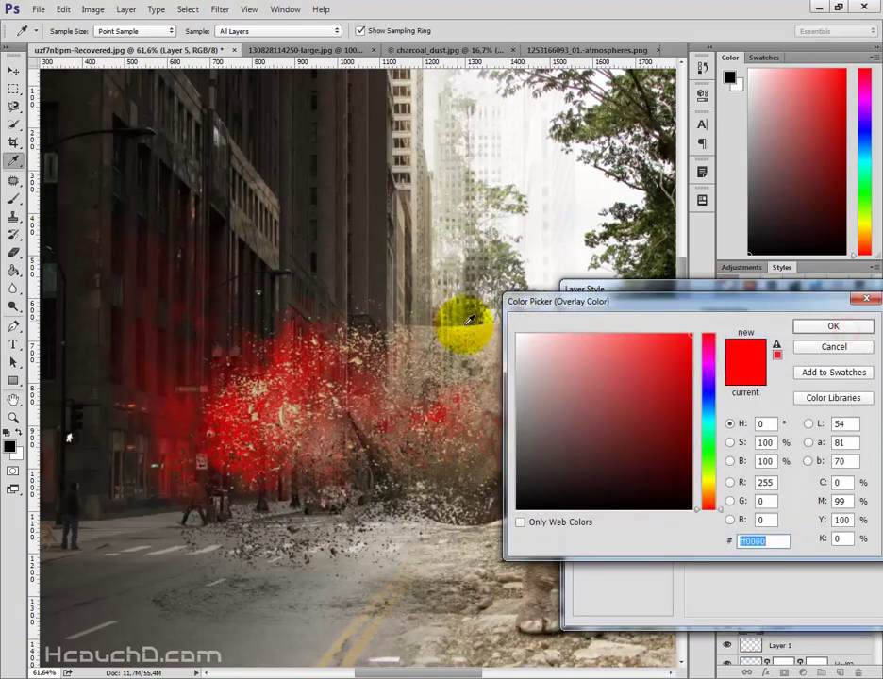
click(478, 326)
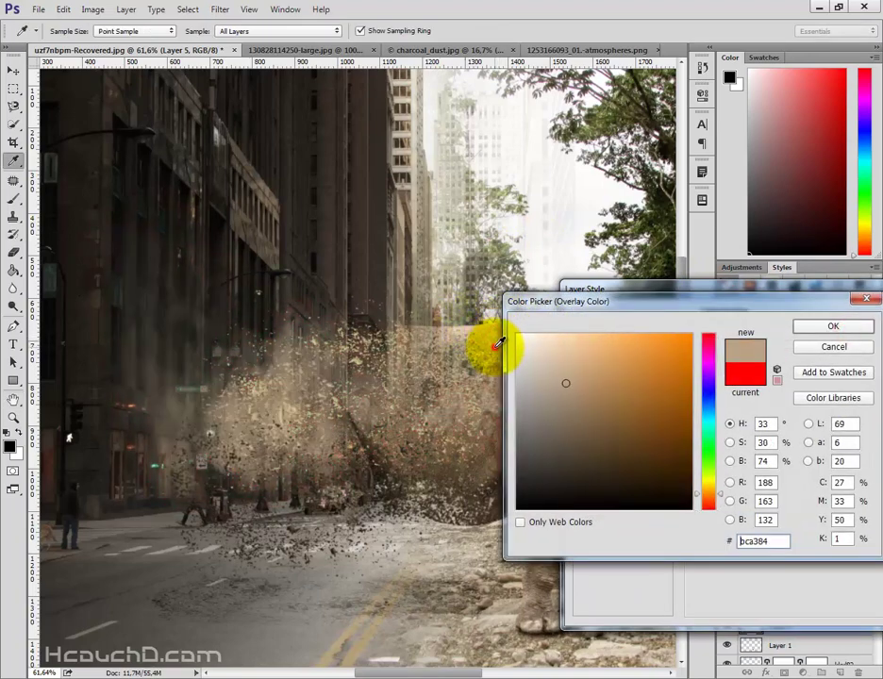
click(492, 384)
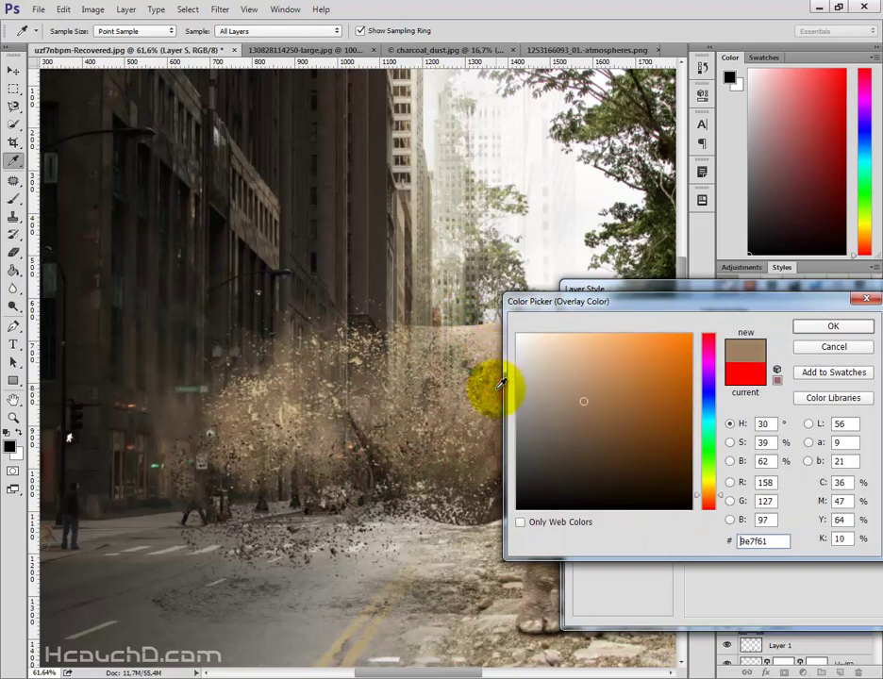
click(832, 327)
drag(679, 292, 625, 295)
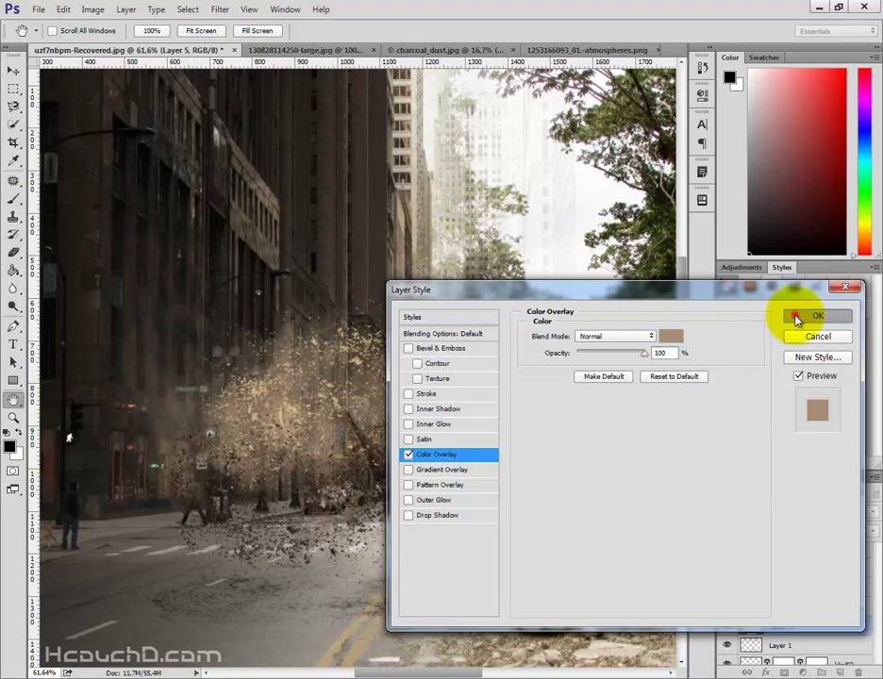
click(795, 316)
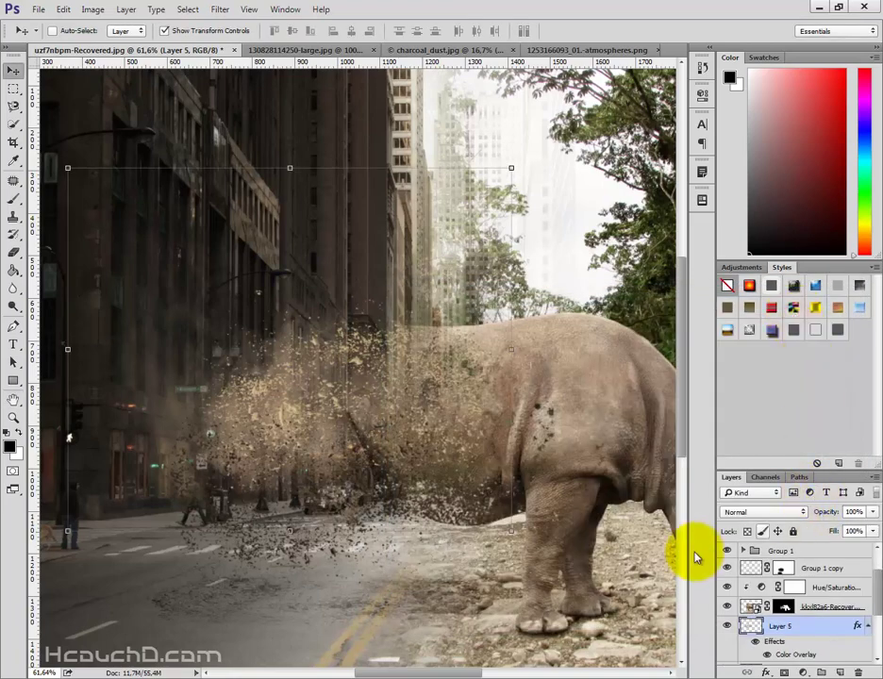
drag(821, 512, 817, 515)
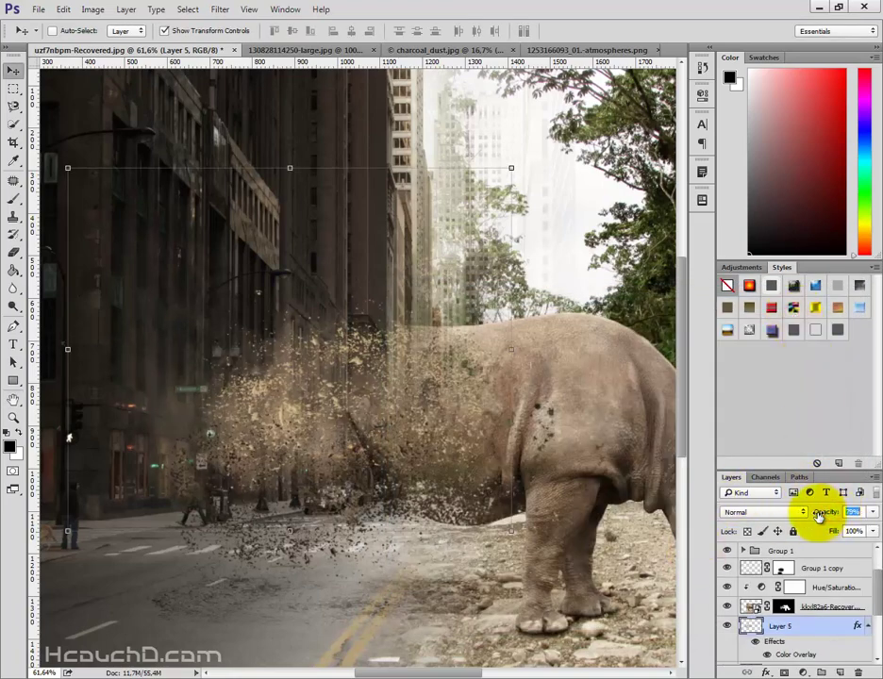
drag(351, 418, 386, 441)
key(ctrl)
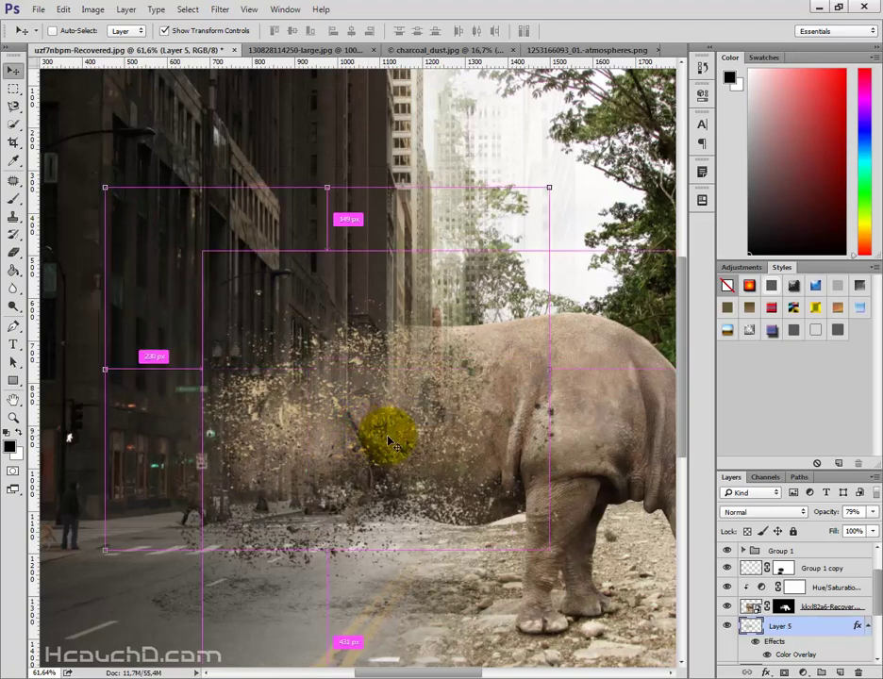
scroll(387, 442, up, 3)
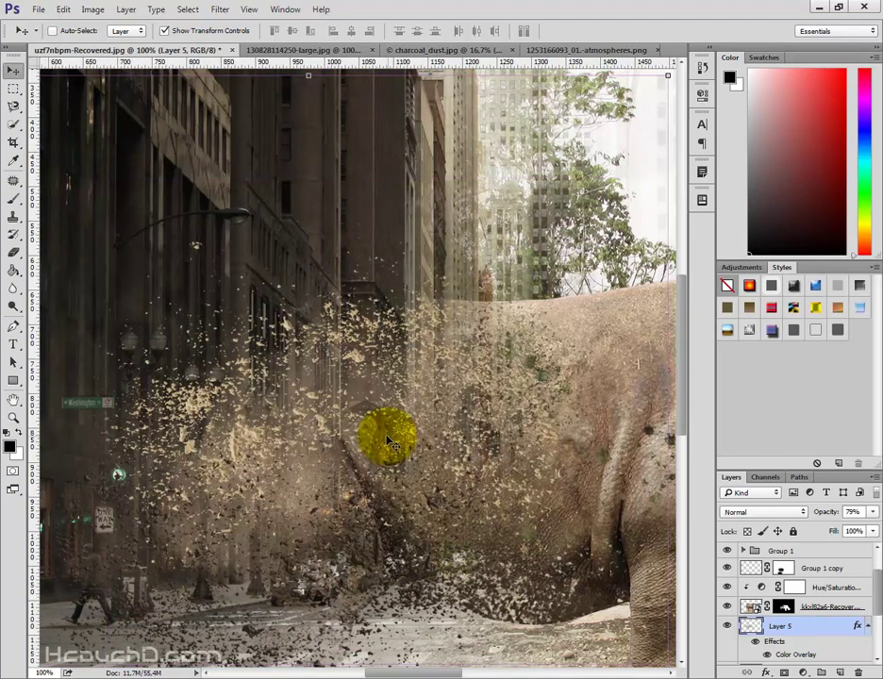
scroll(387, 441, down, 1)
scroll(386, 441, down, 1)
scroll(387, 442, down, 1)
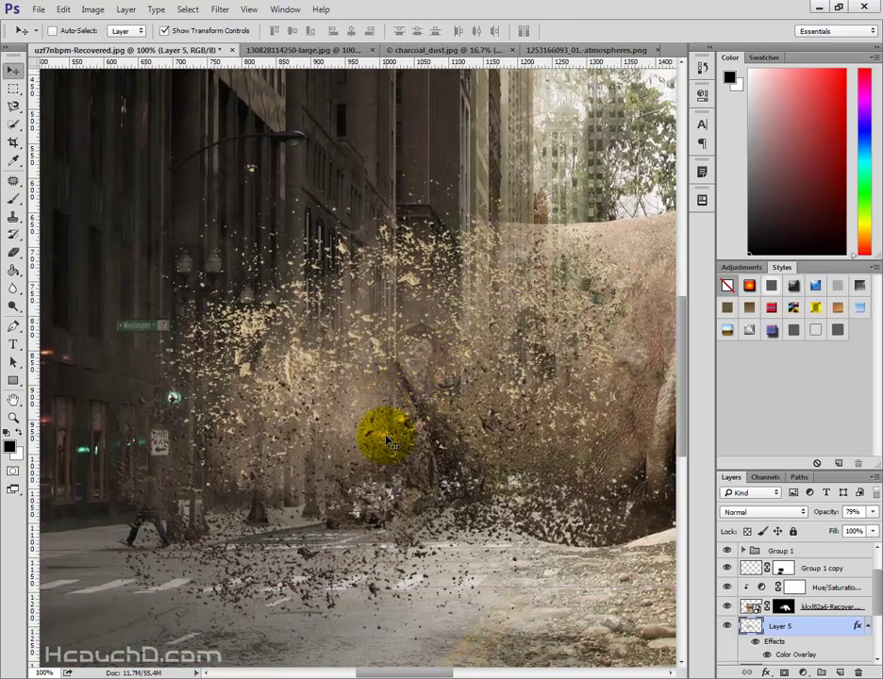
scroll(386, 442, down, 1)
scroll(387, 441, down, 2)
scroll(387, 441, down, 1)
scroll(387, 442, down, 1)
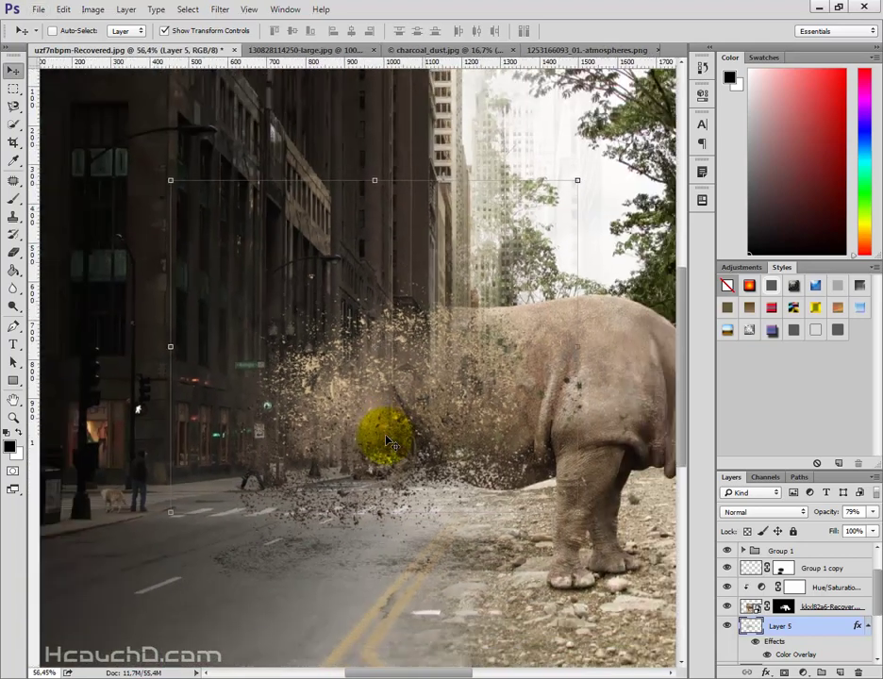
scroll(387, 442, down, 1)
scroll(222, 369, up, 2)
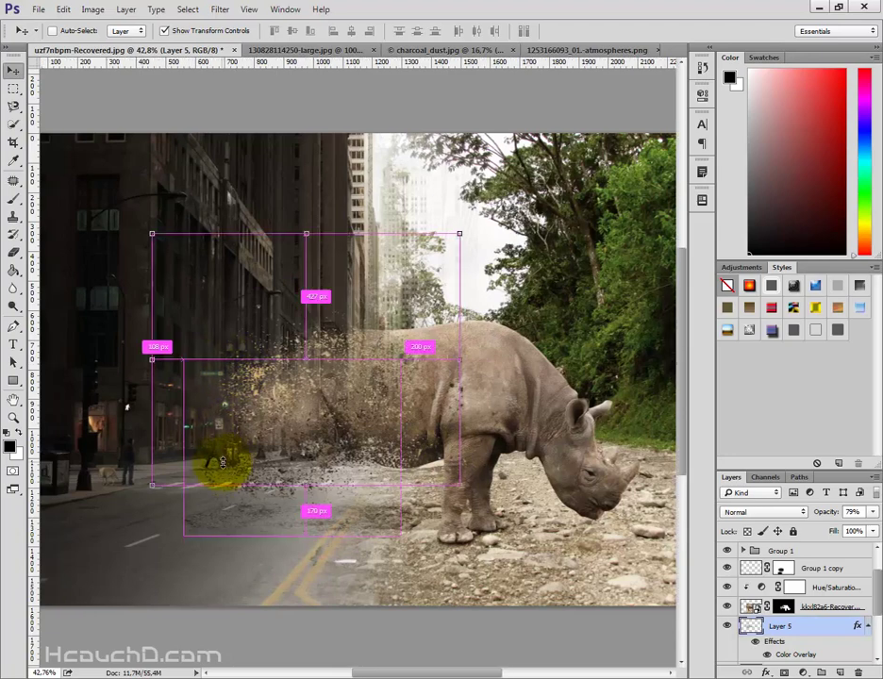
scroll(322, 485, up, 1)
scroll(759, 624, down, 2)
scroll(783, 603, down, 1)
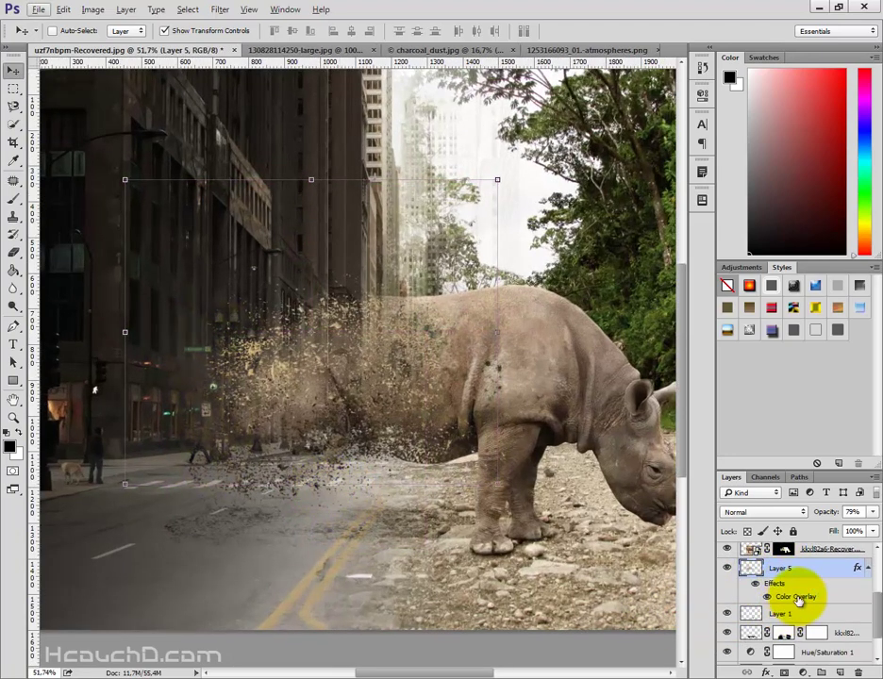
scroll(740, 585, up, 1)
scroll(745, 586, up, 3)
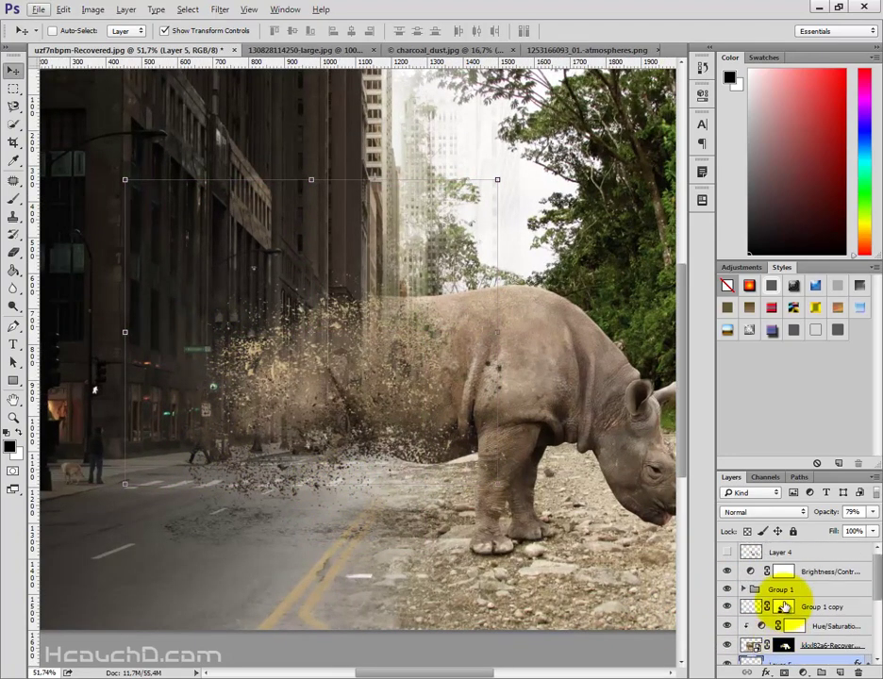
- Expand Group 1 and open Layer 2 copy's Color Overlay settings
click(752, 592)
click(742, 590)
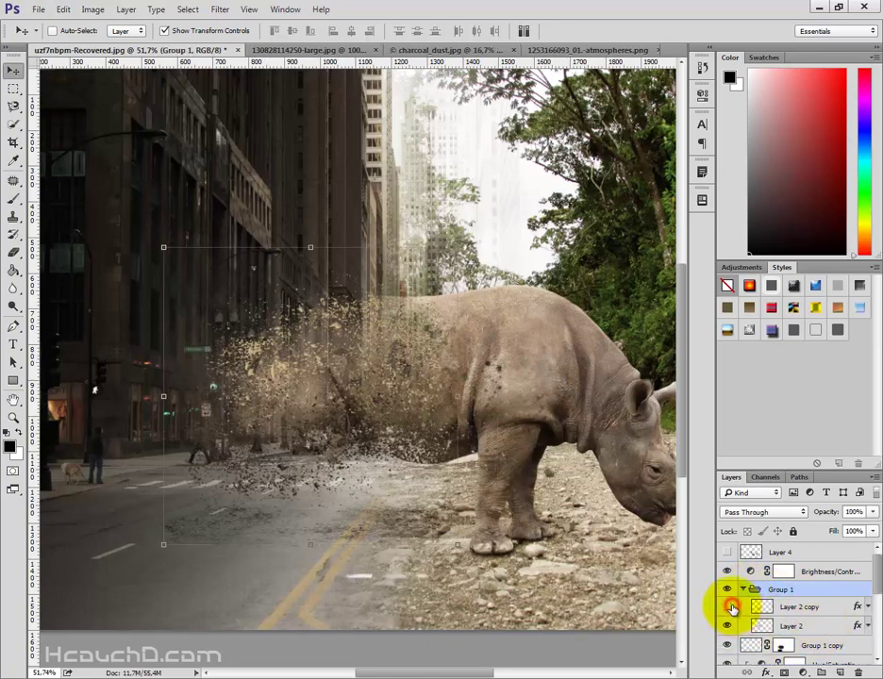
click(731, 608)
click(867, 606)
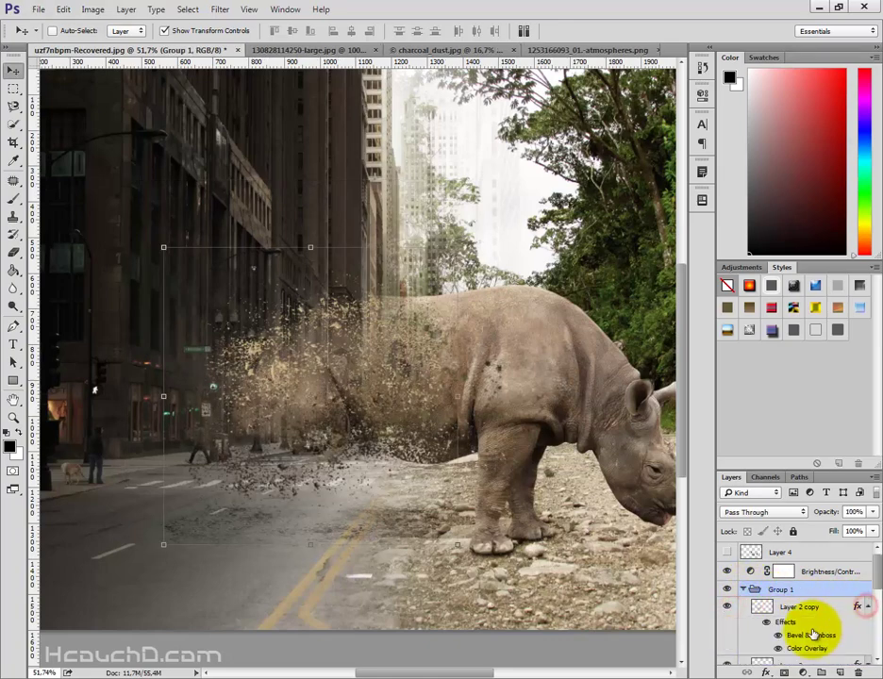
double_click(806, 649)
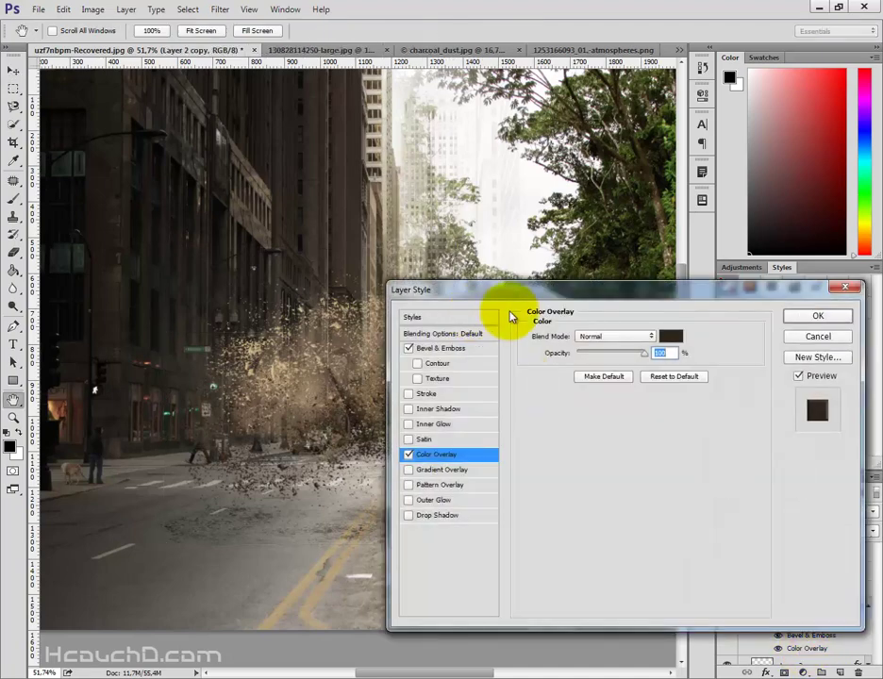
drag(509, 292, 575, 304)
- Eyedrop browns from the dust and set the overlay colour to 70563f
click(734, 347)
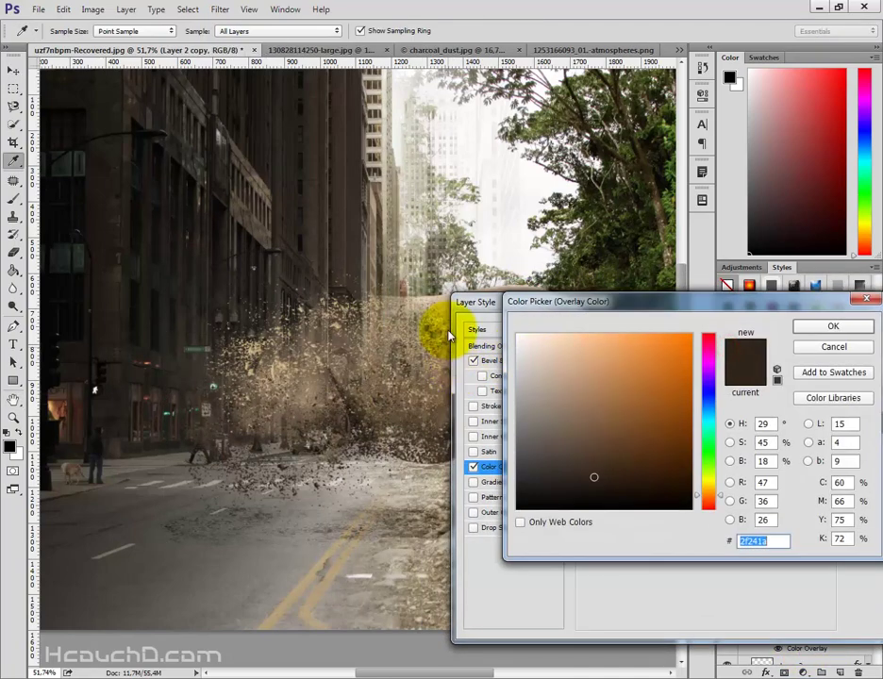
click(449, 308)
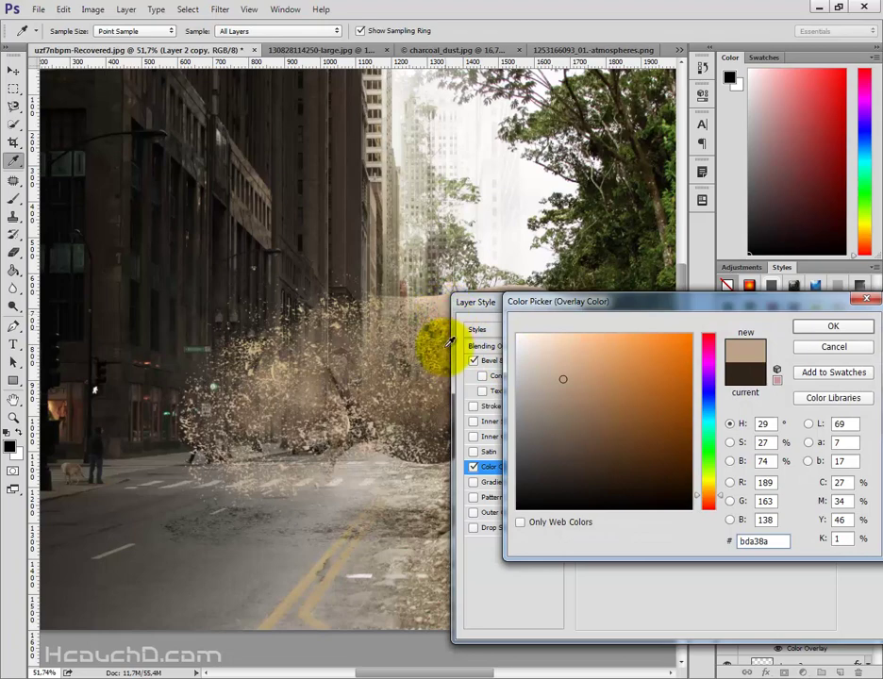
click(447, 380)
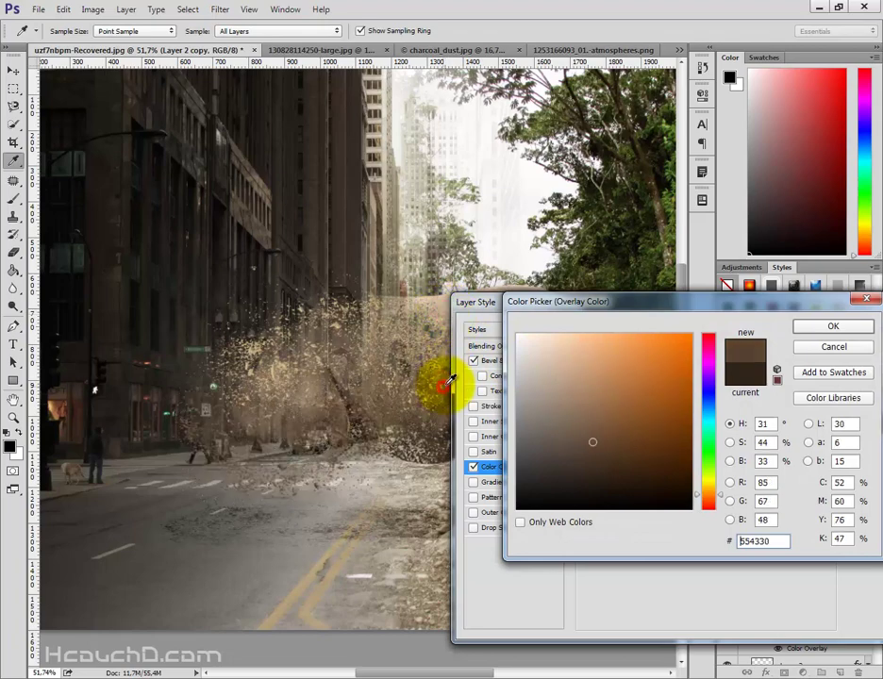
drag(449, 379, 447, 386)
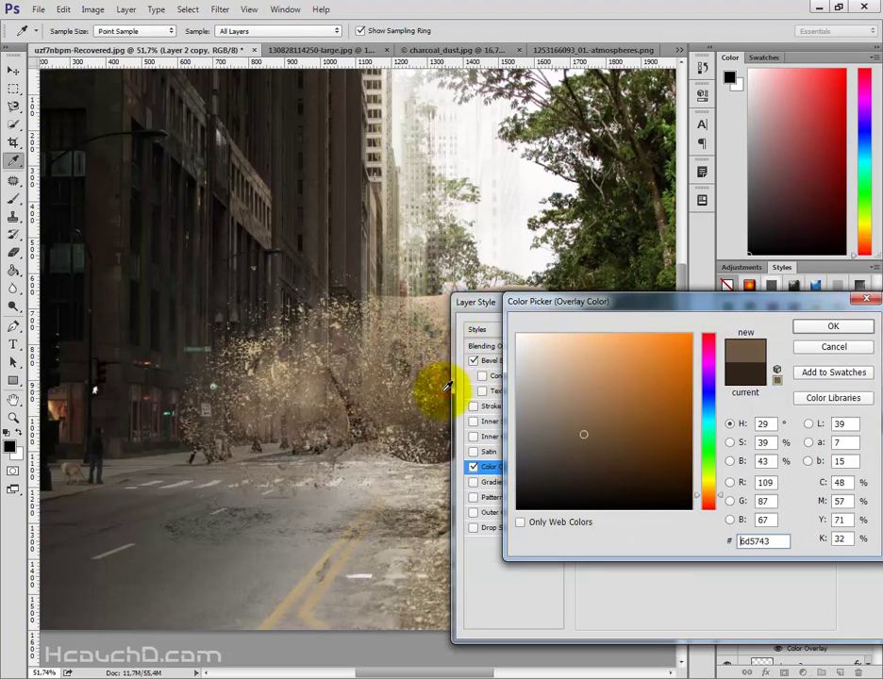
drag(577, 302, 612, 316)
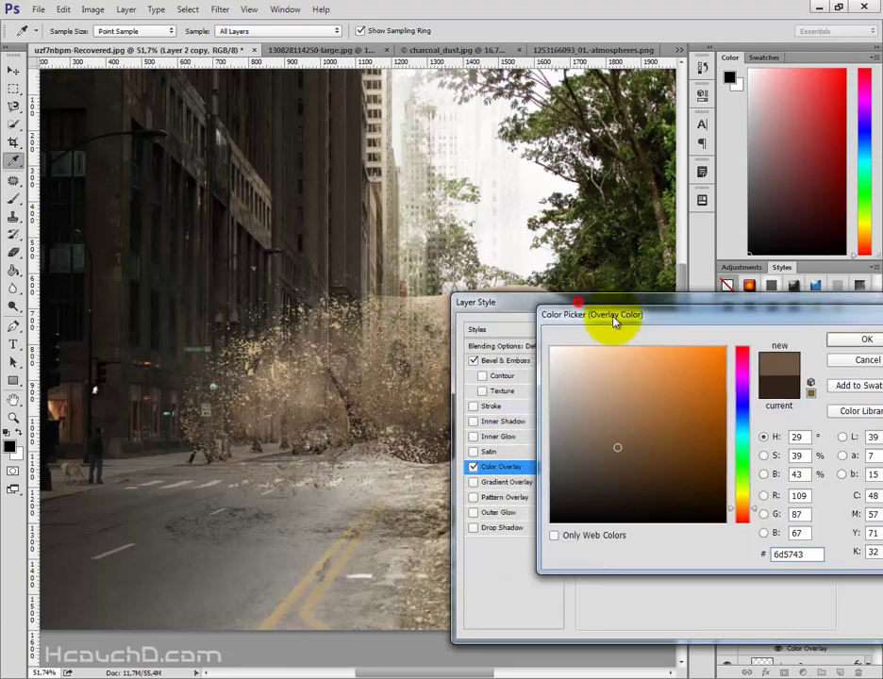
click(451, 356)
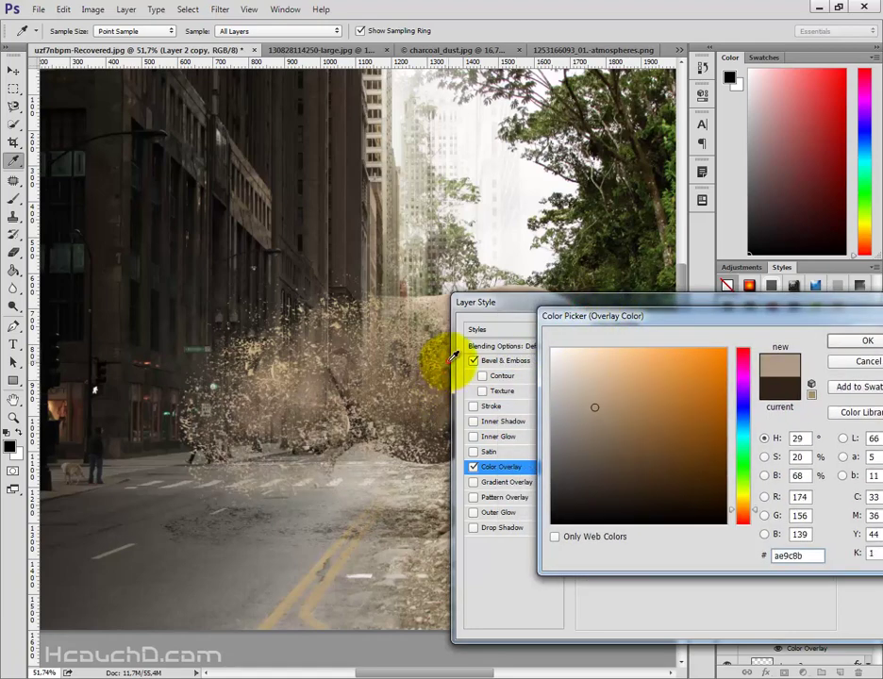
drag(451, 352, 451, 345)
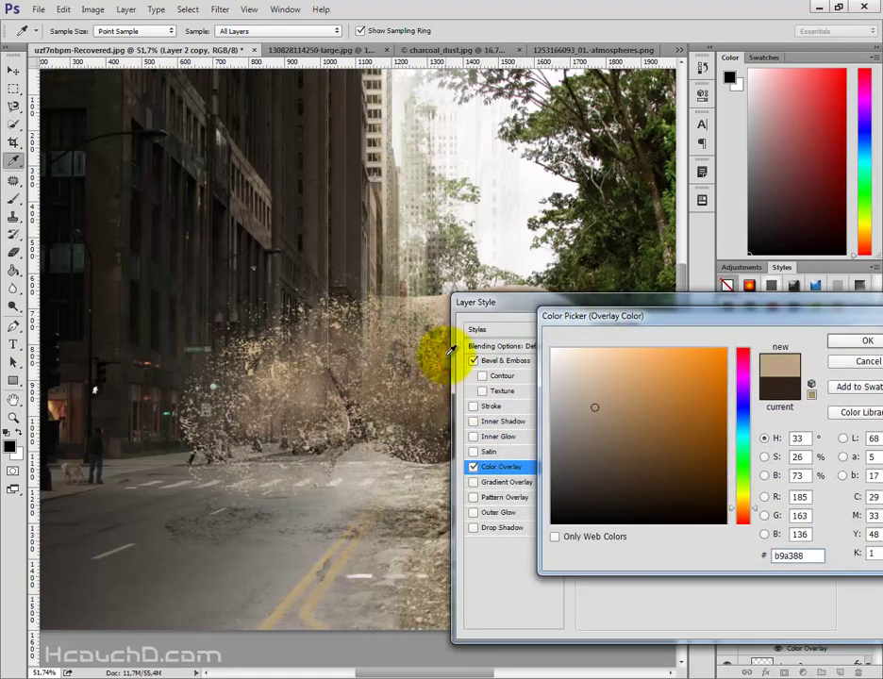
drag(450, 350, 442, 397)
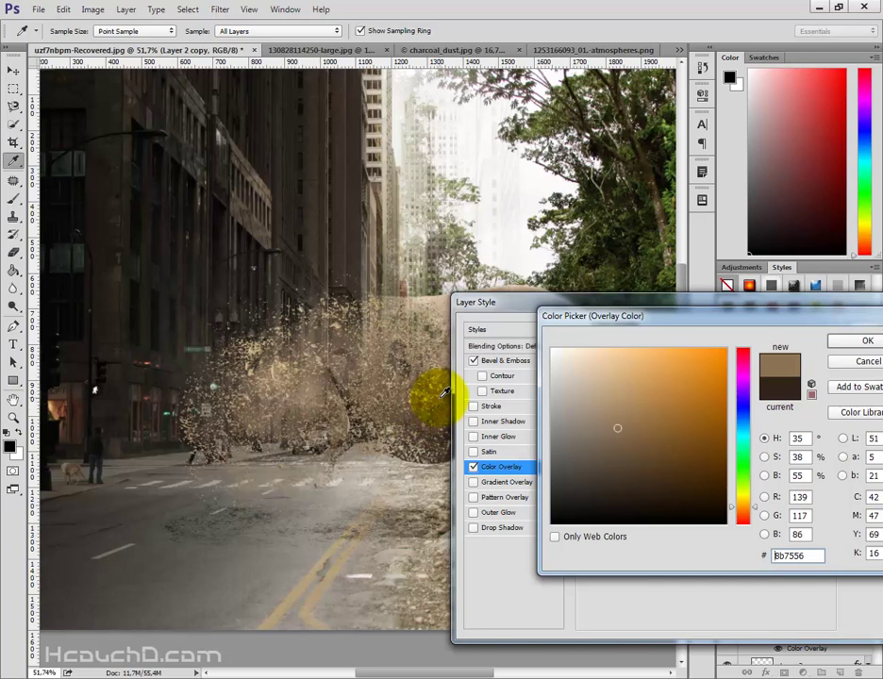
click(443, 394)
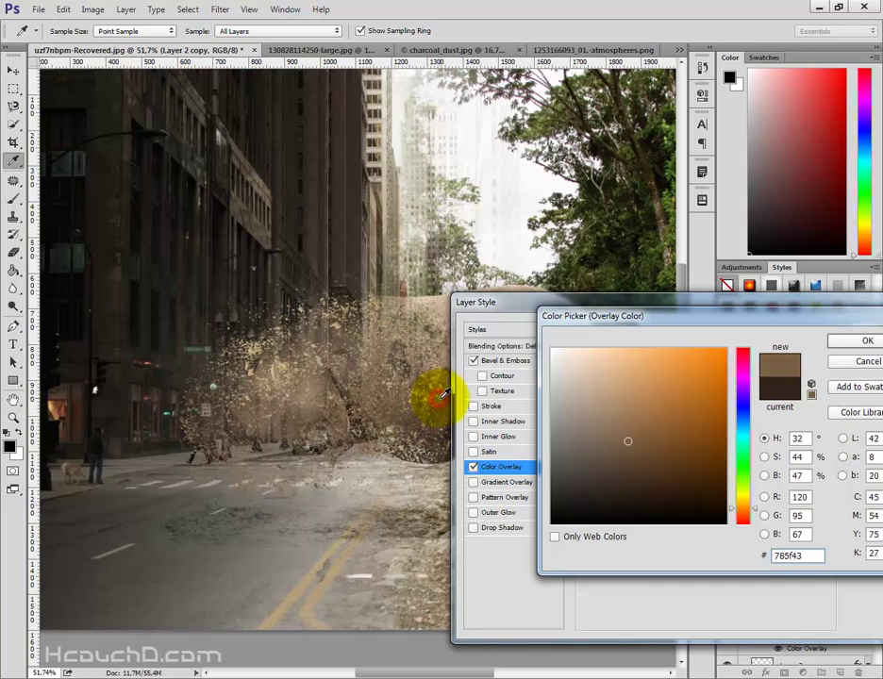
drag(429, 394, 431, 394)
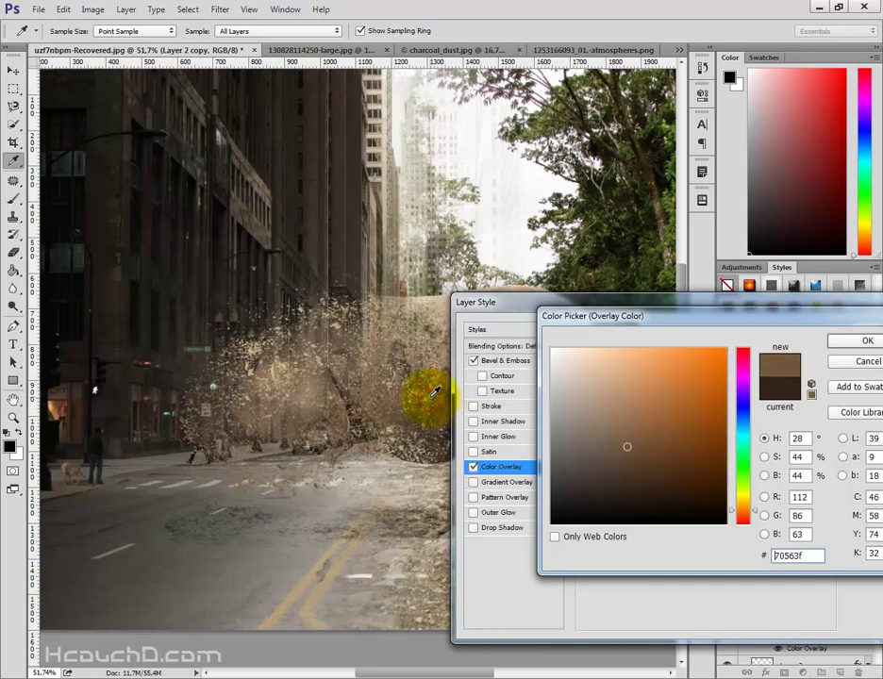
click(850, 339)
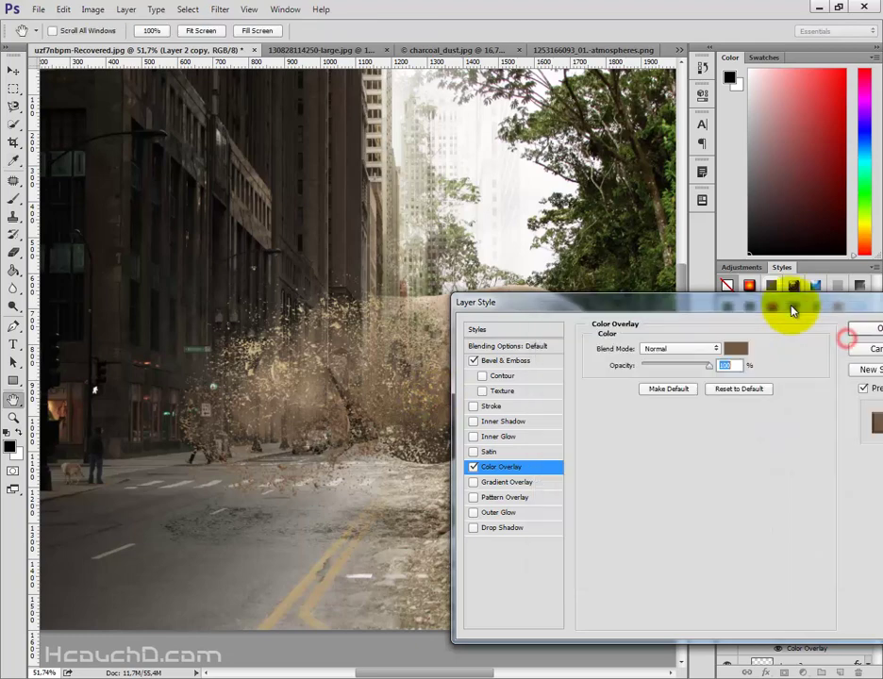
click(878, 329)
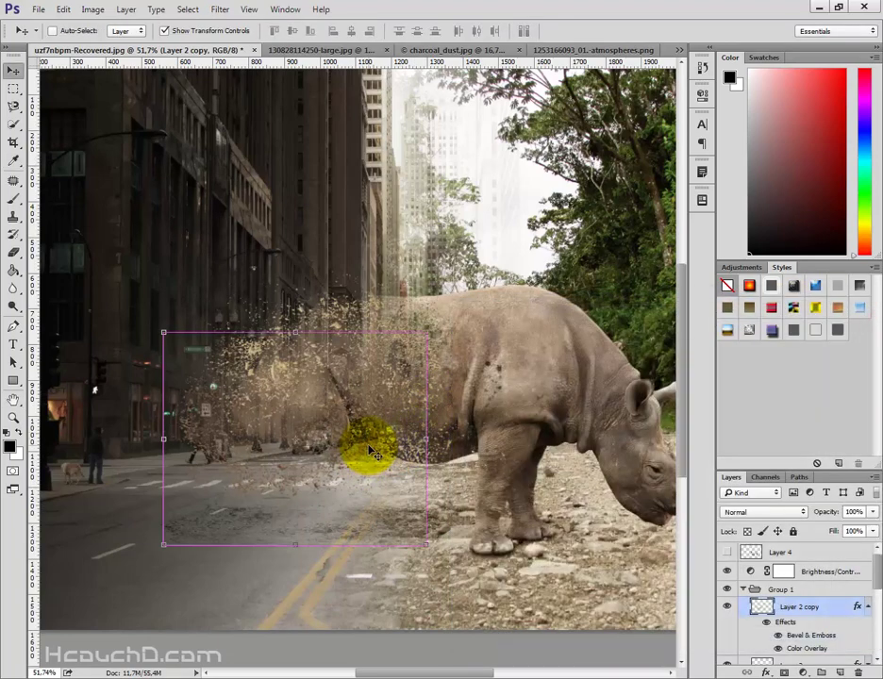
scroll(373, 451, up, 1)
scroll(372, 451, up, 2)
scroll(367, 451, up, 2)
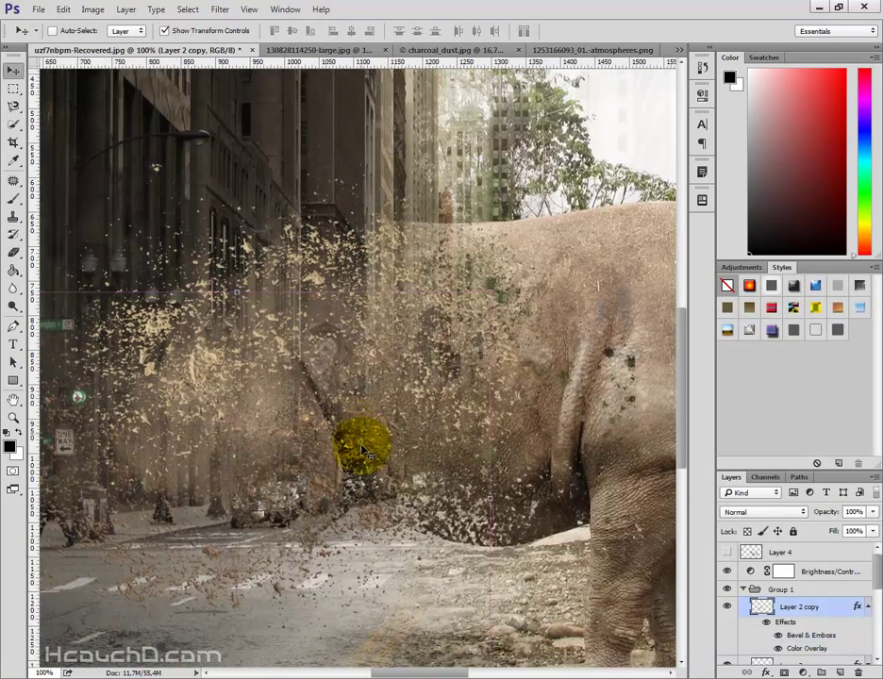
scroll(362, 451, left, 3)
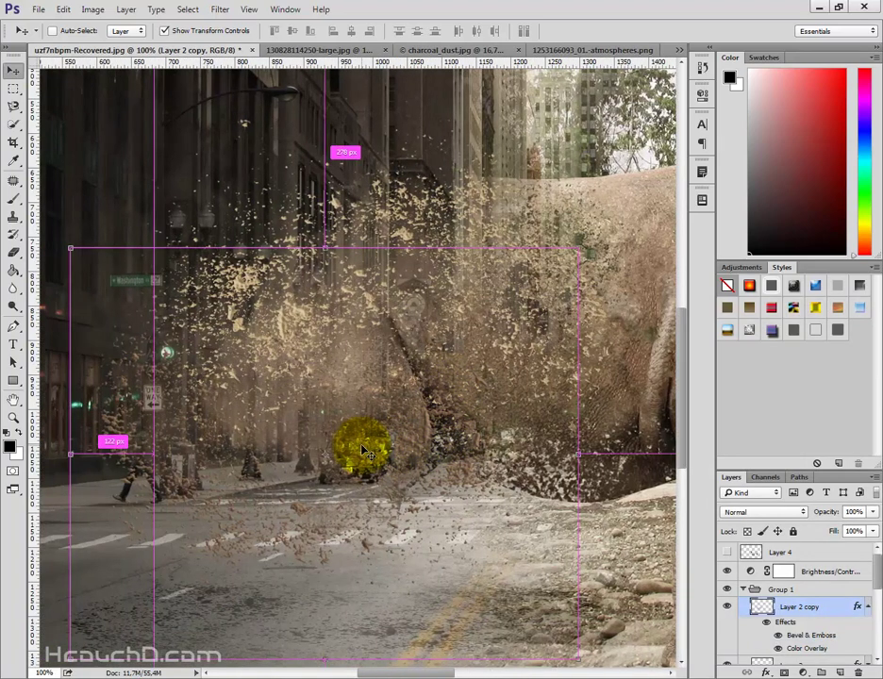
scroll(364, 450, down, 1)
scroll(364, 451, down, 1)
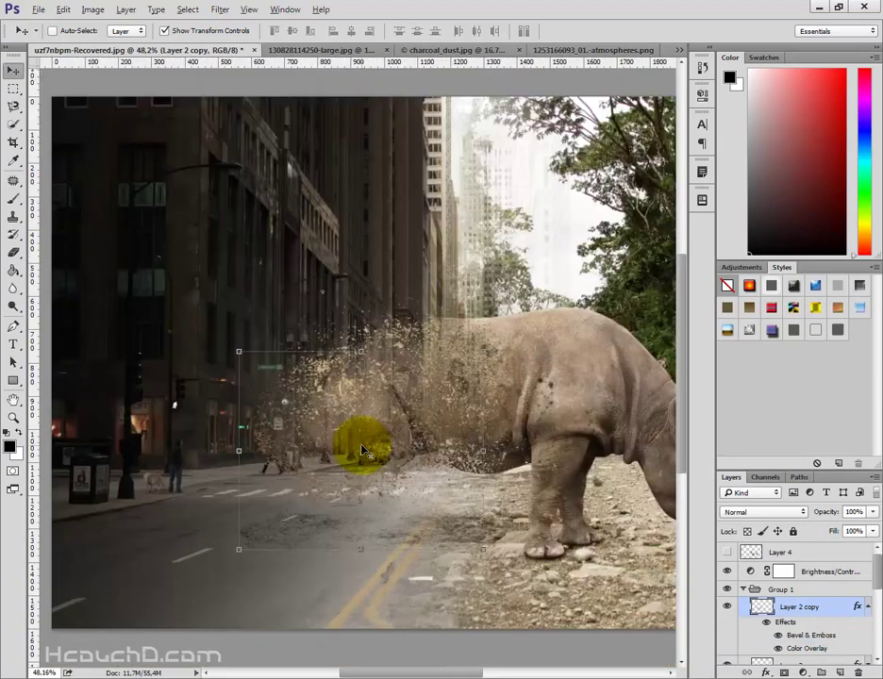
scroll(364, 451, down, 1)
click(416, 631)
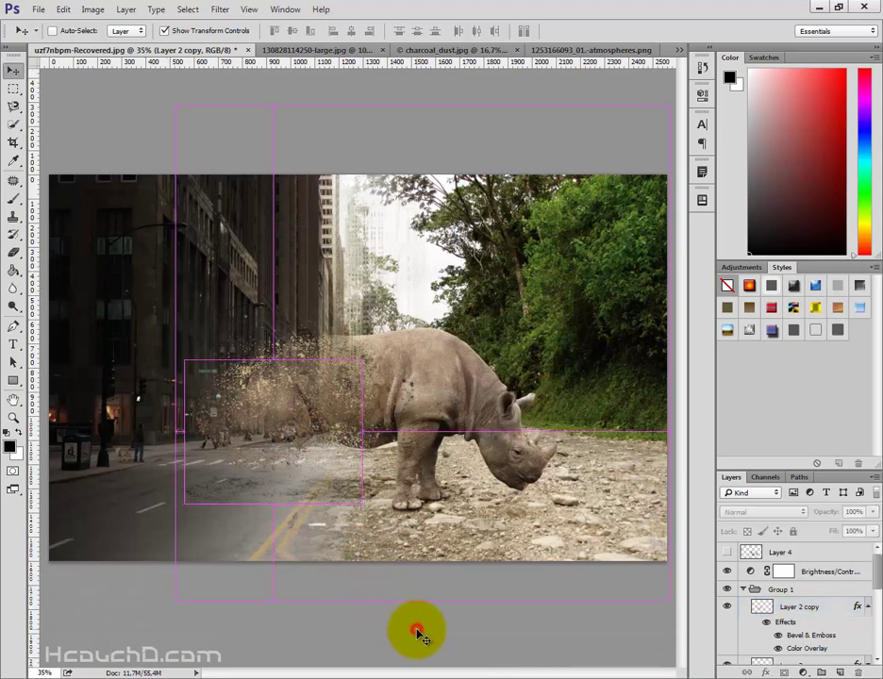
scroll(417, 630, down, 1)
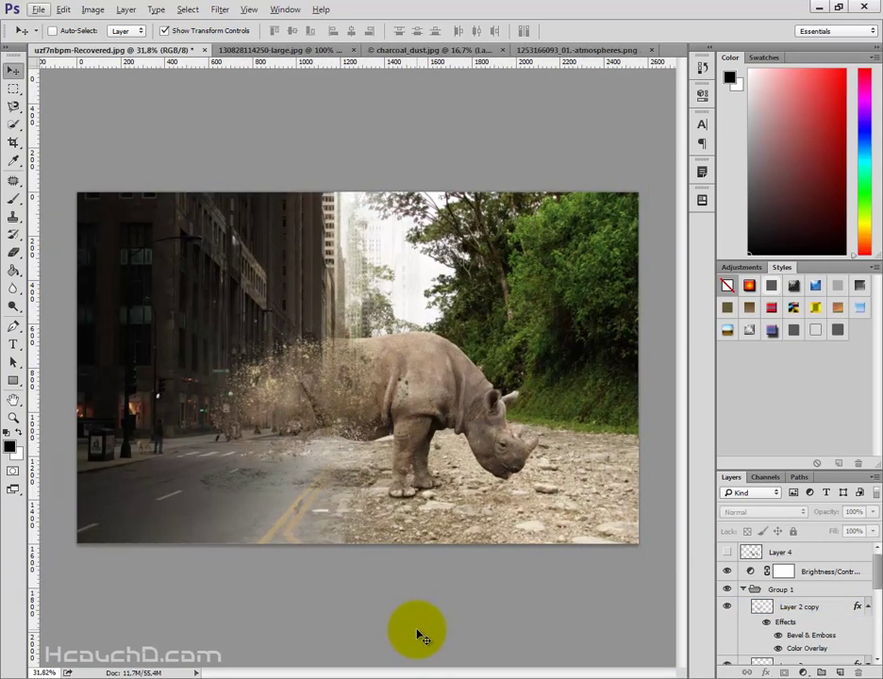
scroll(418, 633, up, 1)
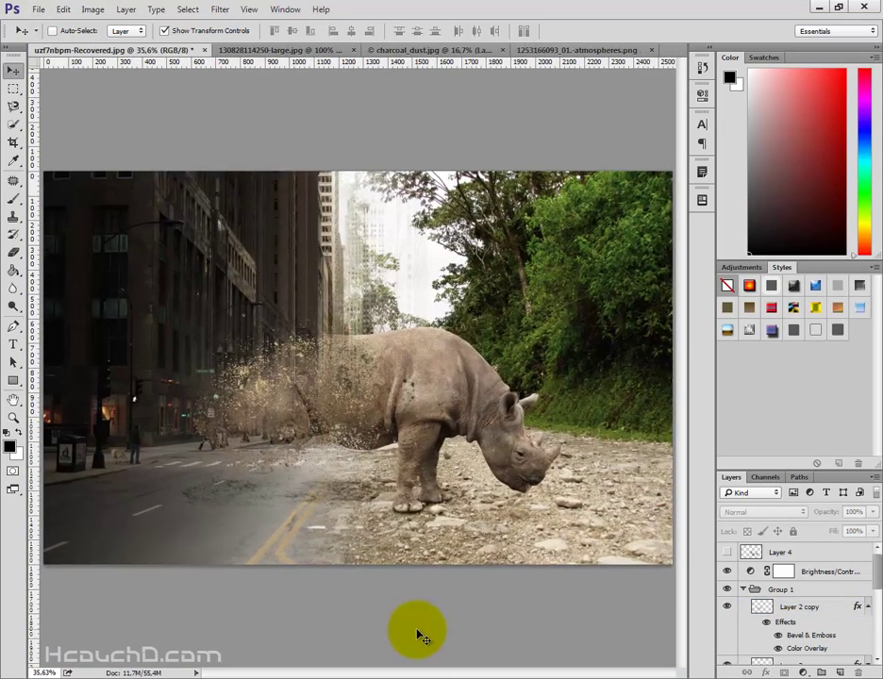